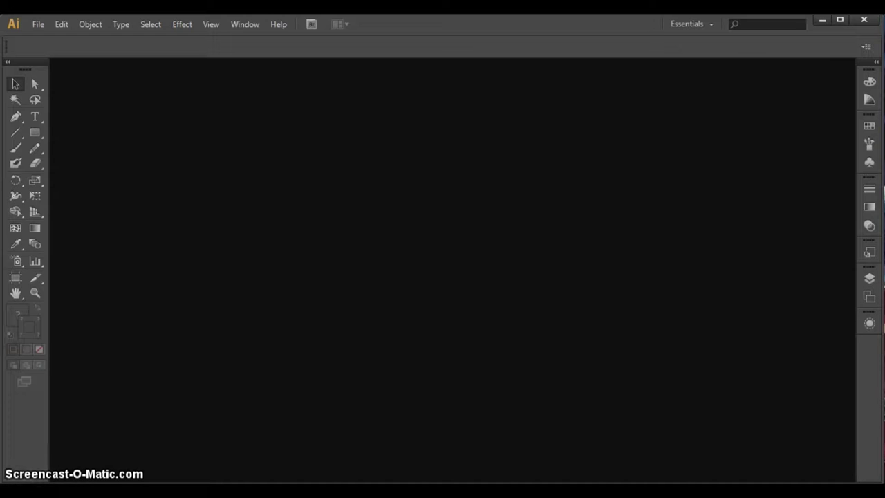
Create a new 800 × 800 px document from the Web profile
{"action": "left_click", "coordinate": [36, 24]}
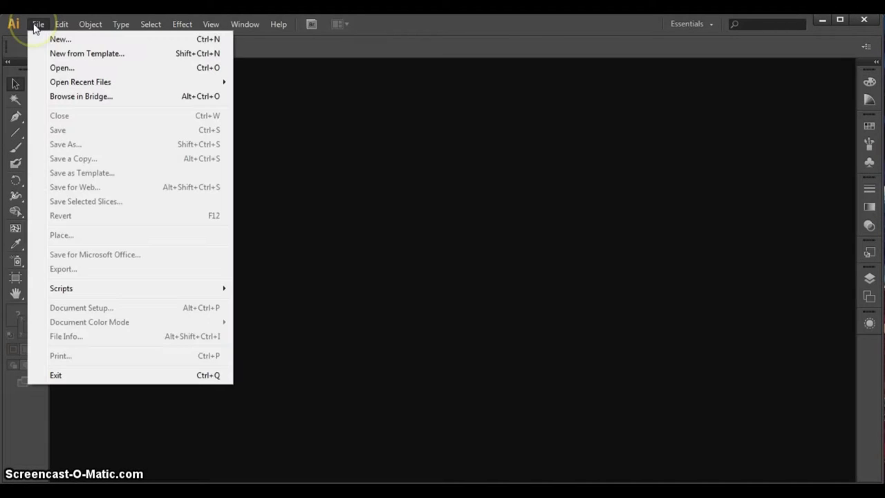
{"action": "left_click", "coordinate": [56, 38]}
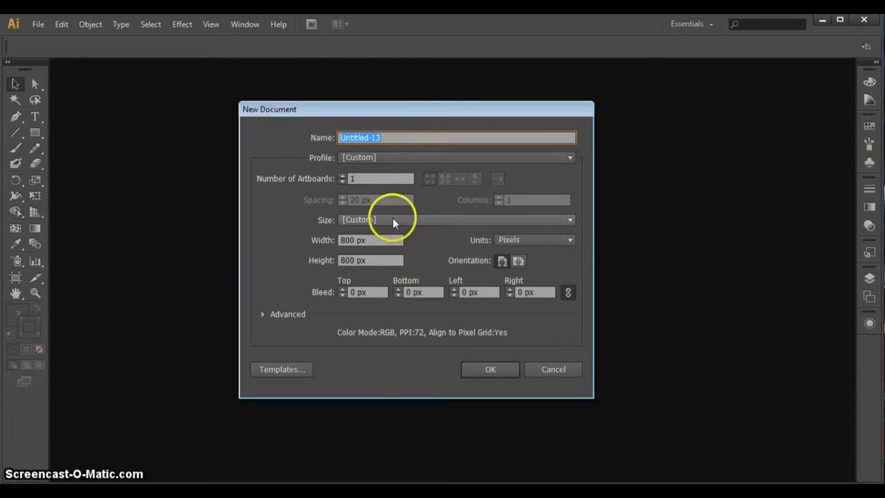
{"action": "left_click", "coordinate": [379, 158]}
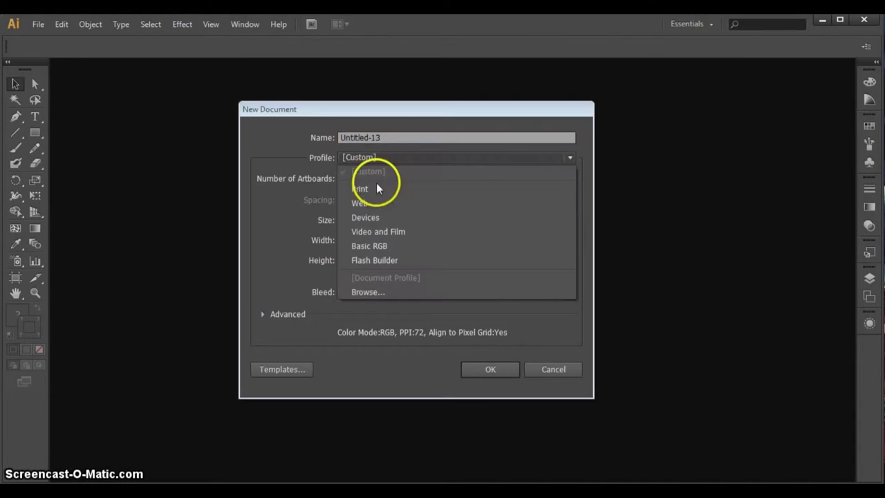
{"action": "left_click", "coordinate": [377, 200]}
{"action": "double_click", "coordinate": [350, 240]}
{"action": "type", "text": "800"}
{"action": "double_click", "coordinate": [351, 260]}
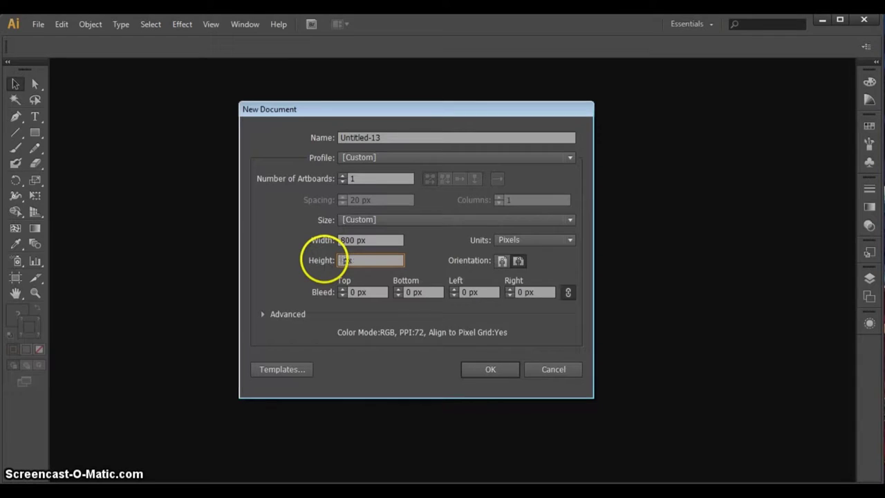
{"action": "type", "text": "00"}
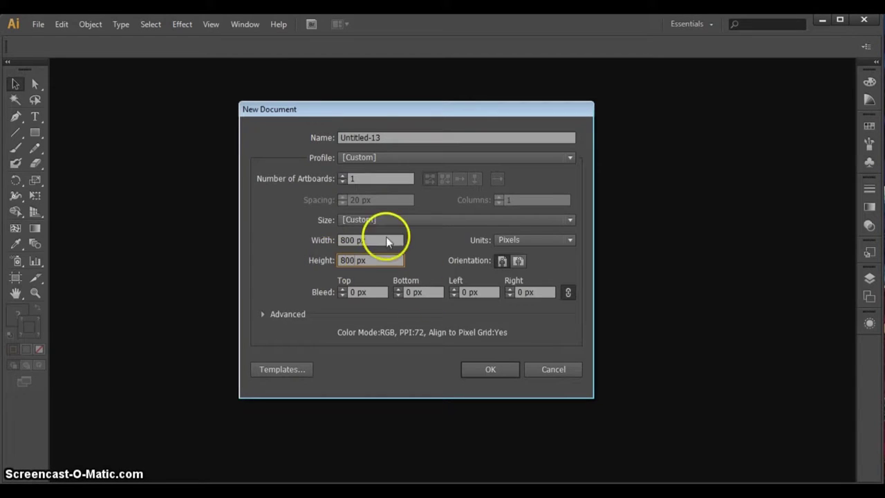
{"action": "left_click", "coordinate": [491, 370]}
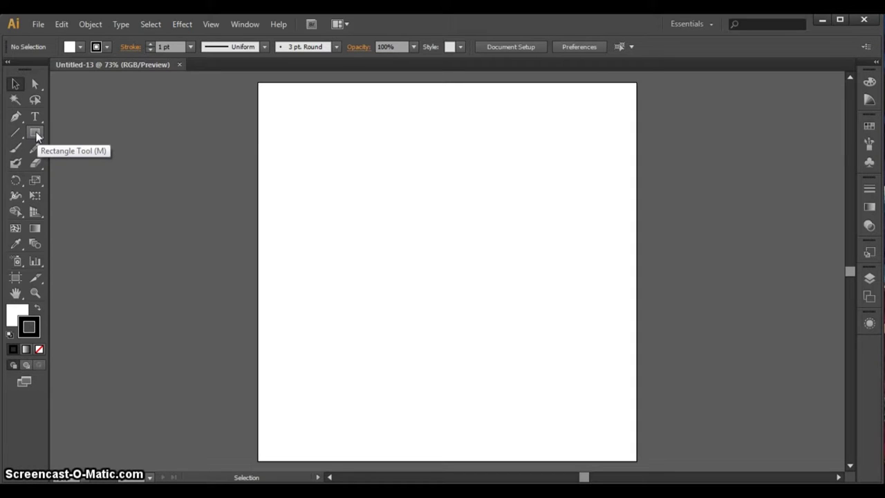
{"action": "left_click", "coordinate": [35, 134]}
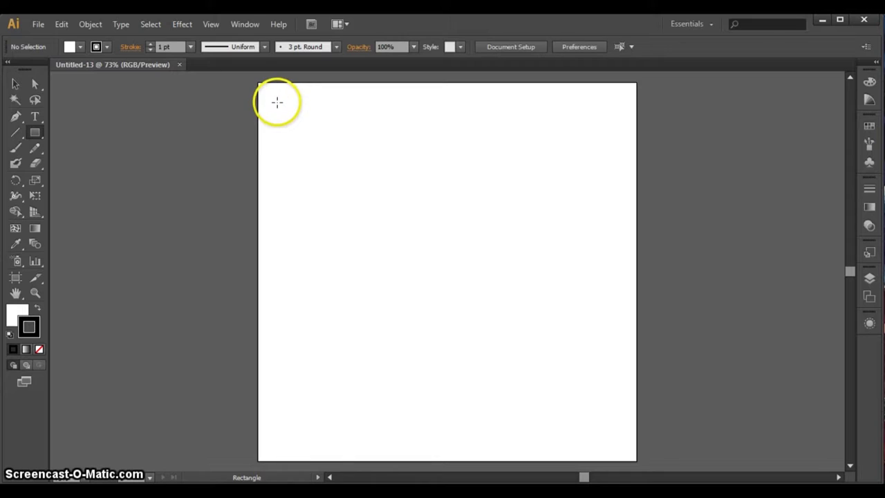
Draw a roughly 717 × 717 px square covering most of the artboard
{"action": "left_click_drag", "start_coordinate": [277, 99], "coordinate": [618, 428]}
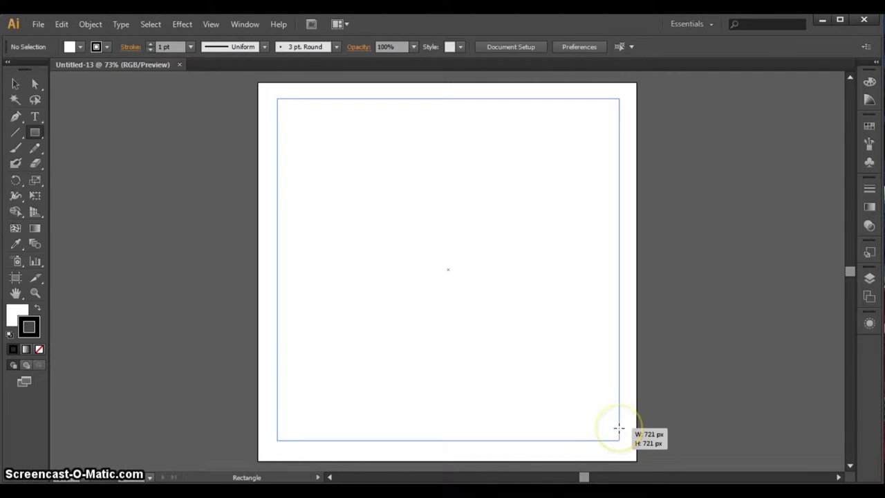
{"action": "left_click_drag", "start_coordinate": [619, 429], "coordinate": [616, 428]}
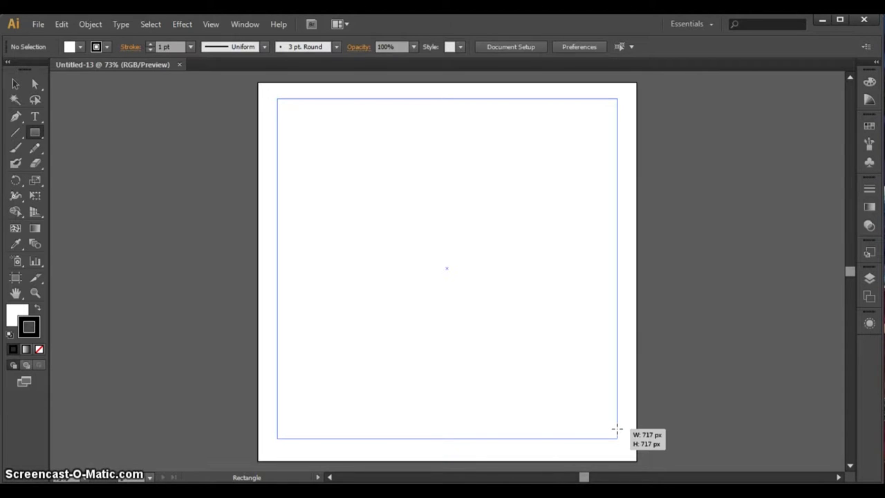
{"action": "left_click_drag", "start_coordinate": [616, 430], "coordinate": [616, 429]}
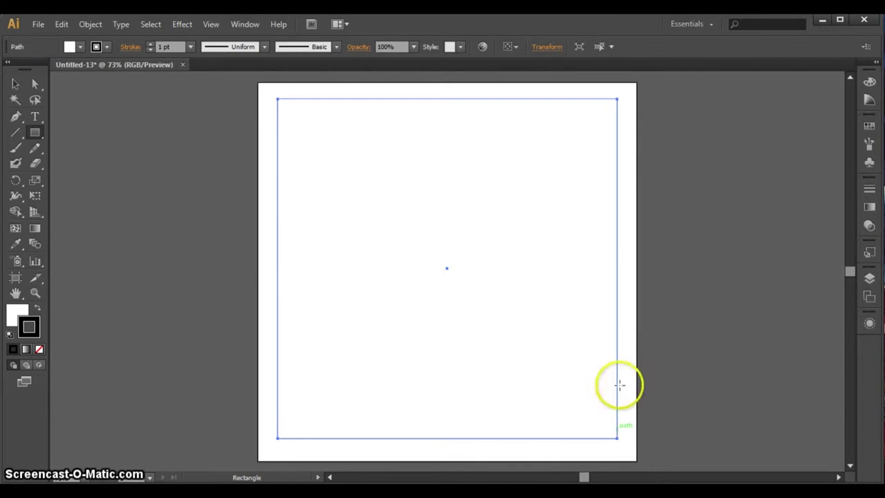
{"action": "left_click", "coordinate": [15, 83]}
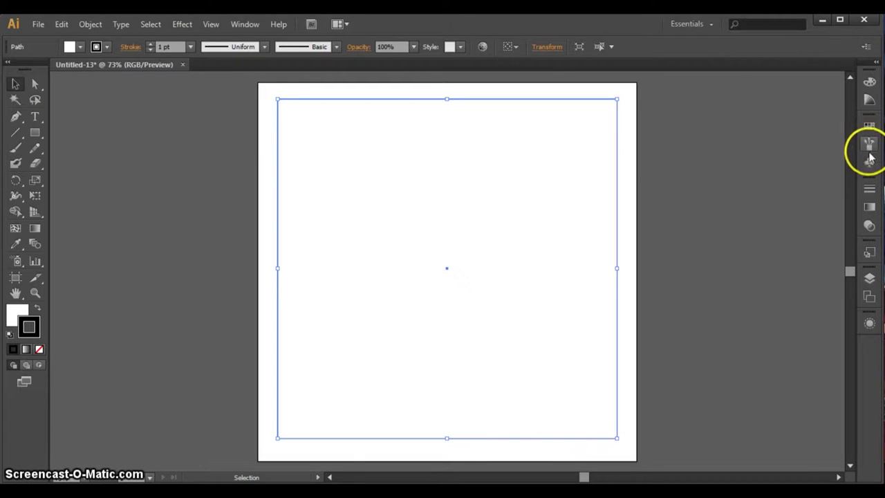
{"action": "left_click", "coordinate": [869, 207]}
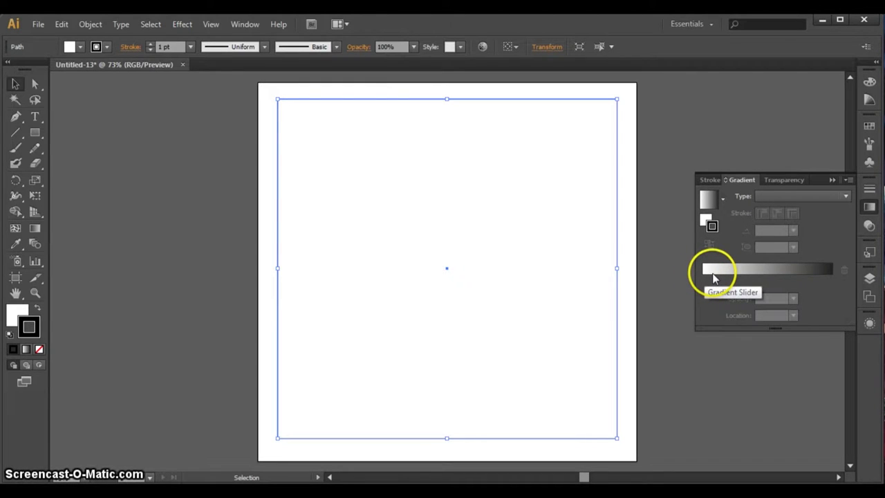
Apply a linear gradient to the square's outline with a light tan e3c184 left stop
{"action": "left_click", "coordinate": [712, 275]}
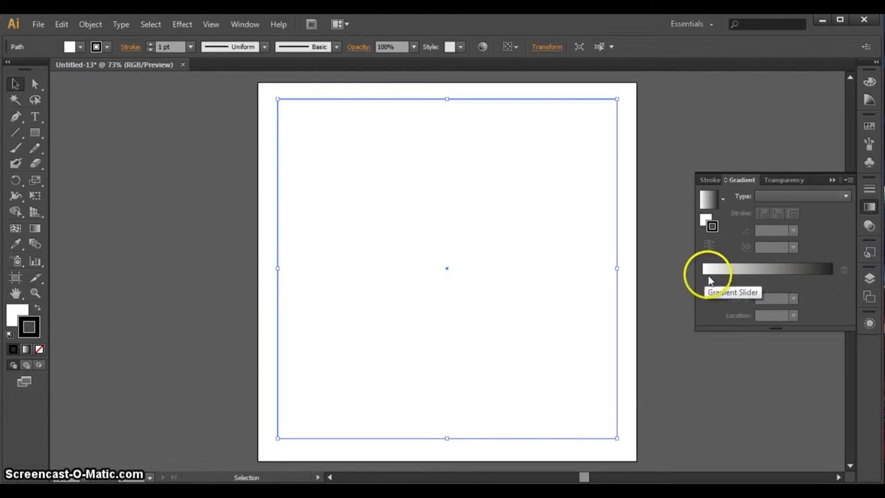
{"action": "double_click", "coordinate": [703, 280]}
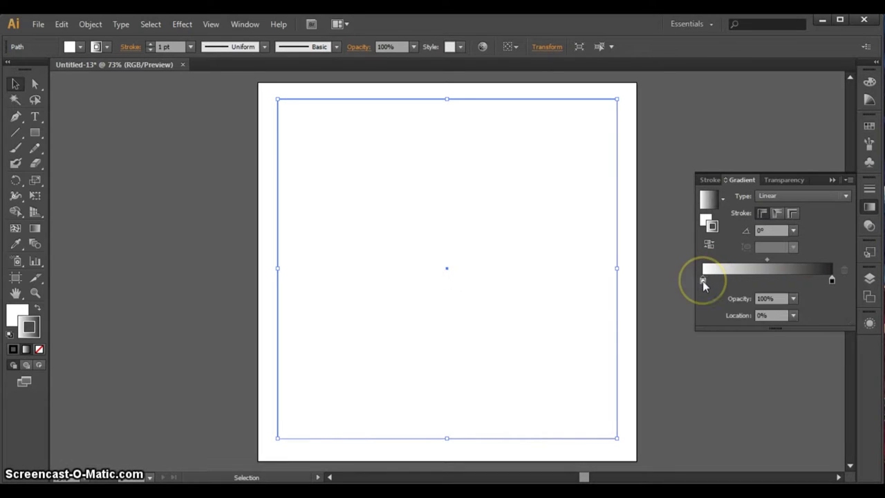
{"action": "left_click", "coordinate": [663, 348]}
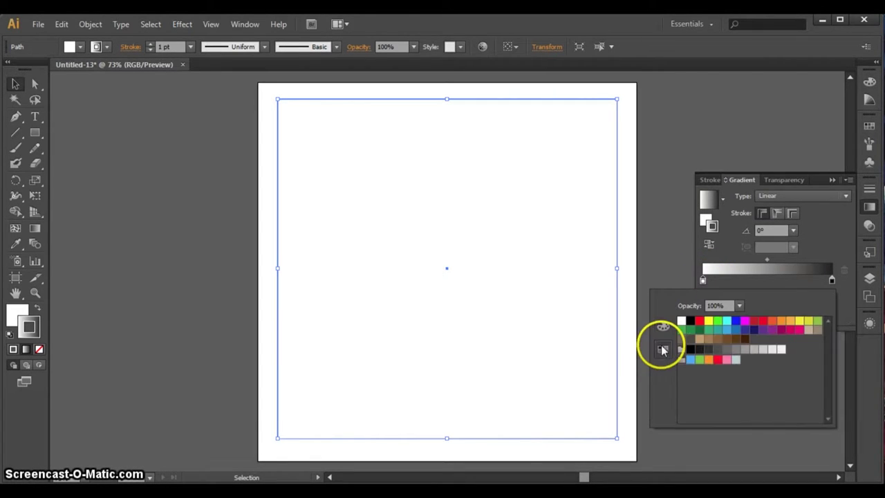
{"action": "left_click", "coordinate": [699, 339]}
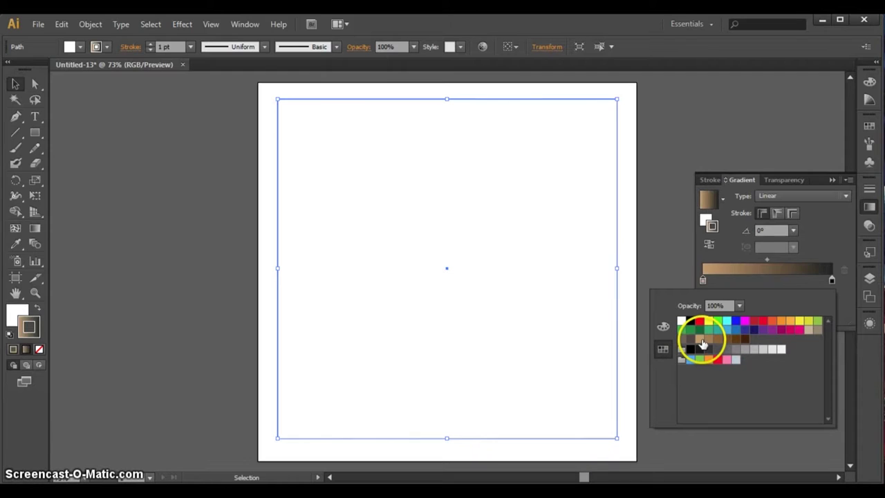
{"action": "left_click", "coordinate": [661, 327]}
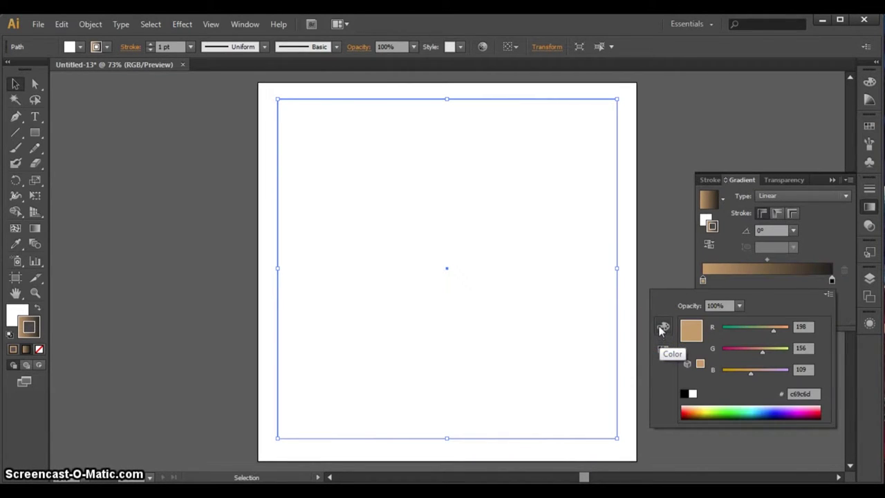
{"action": "left_click", "coordinate": [801, 394]}
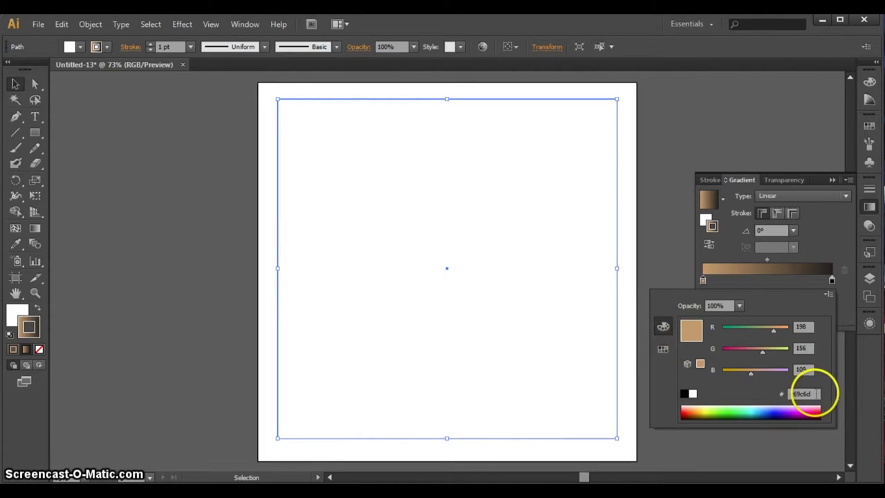
{"action": "left_click_drag", "start_coordinate": [812, 394], "coordinate": [781, 393]}
{"action": "type", "text": "e3c18"}
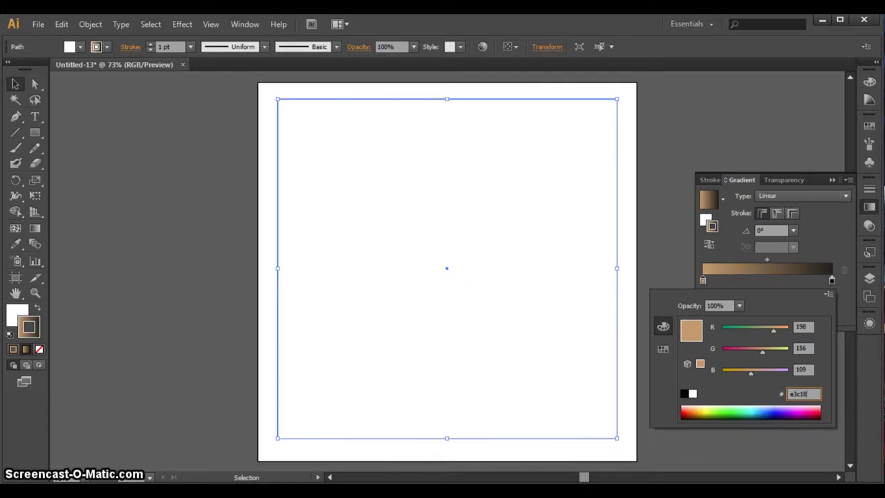
{"action": "type", "text": "4"}
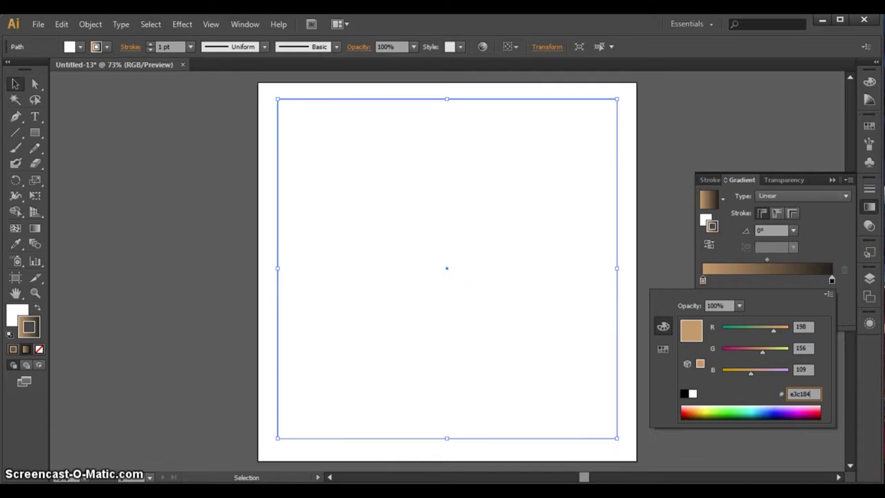
{"action": "left_click", "coordinate": [805, 369]}
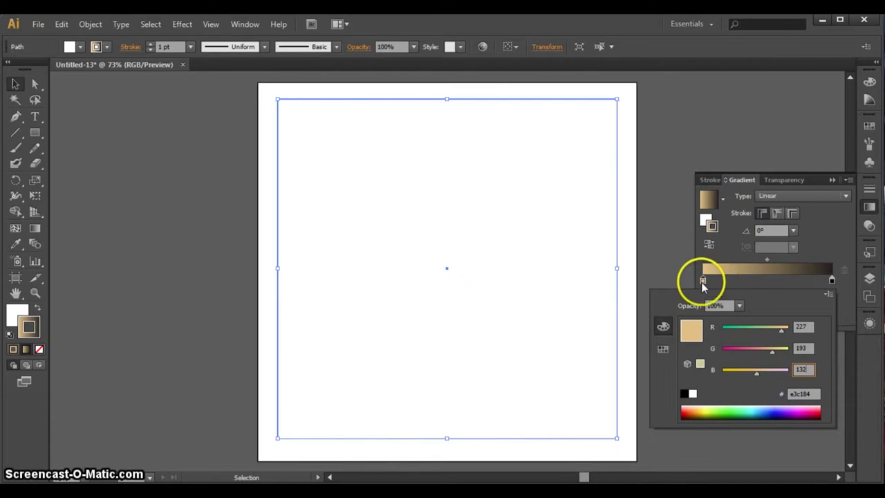
Set the gradient's right stop to the deeper tan c9a068
{"action": "left_click", "coordinate": [832, 279]}
{"action": "double_click", "coordinate": [831, 280]}
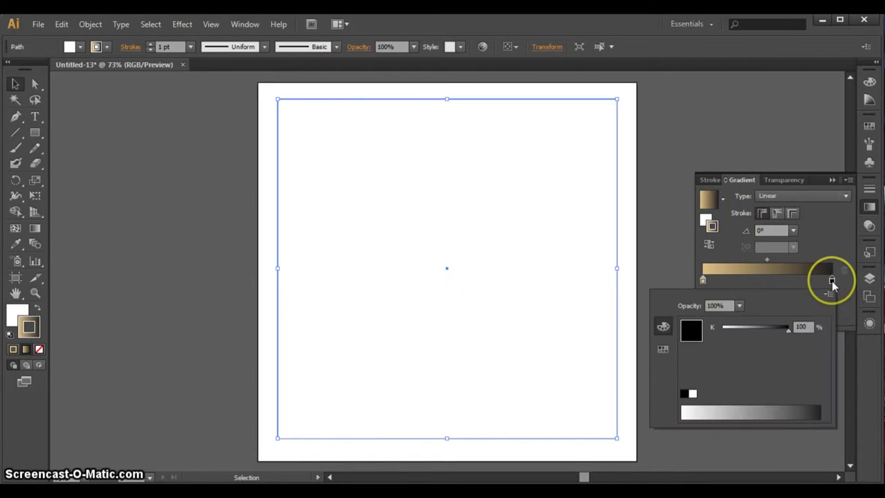
{"action": "left_click", "coordinate": [660, 350]}
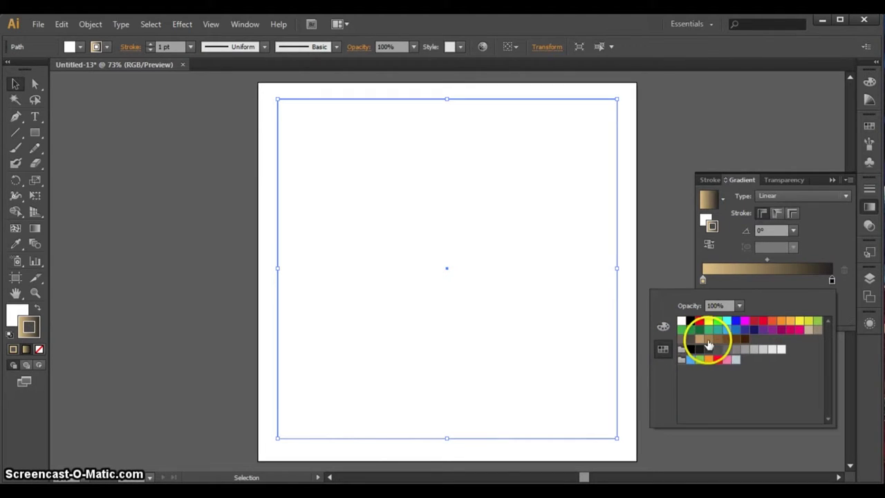
{"action": "left_click", "coordinate": [708, 340]}
{"action": "left_click", "coordinate": [663, 326]}
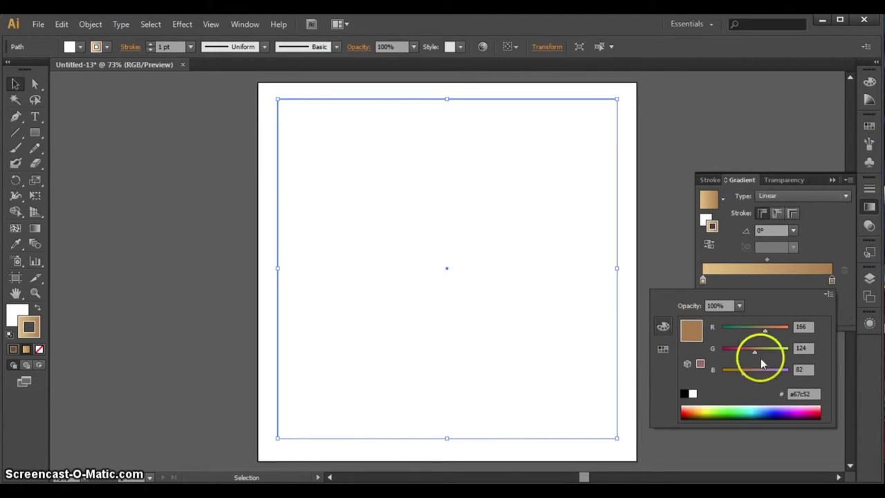
{"action": "left_click_drag", "start_coordinate": [814, 393], "coordinate": [754, 389]}
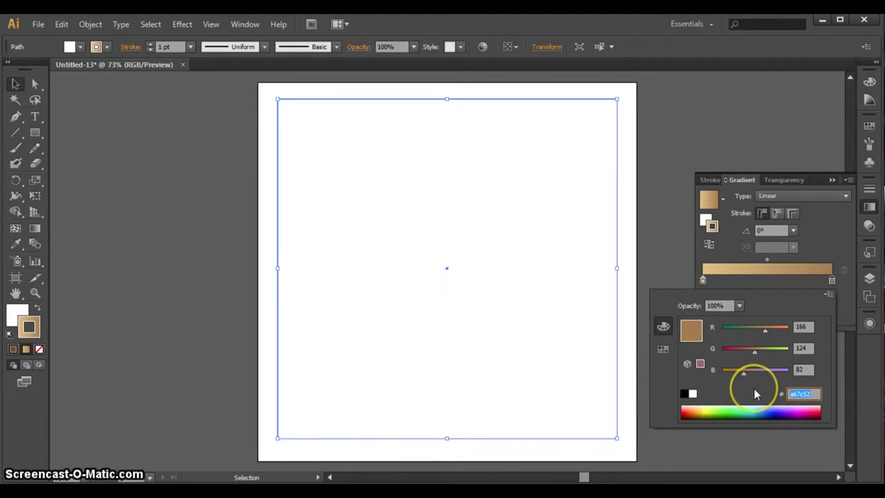
{"action": "type", "text": "c"}
{"action": "type", "text": "9a068"}
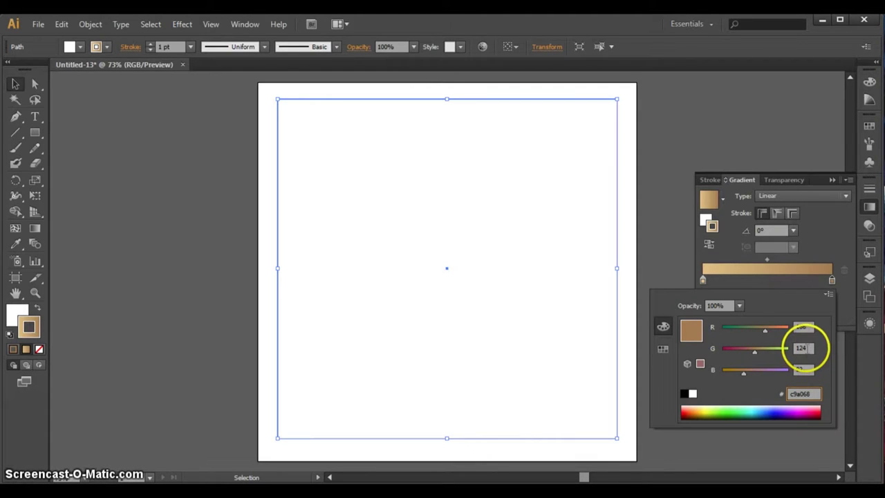
{"action": "left_click", "coordinate": [801, 348]}
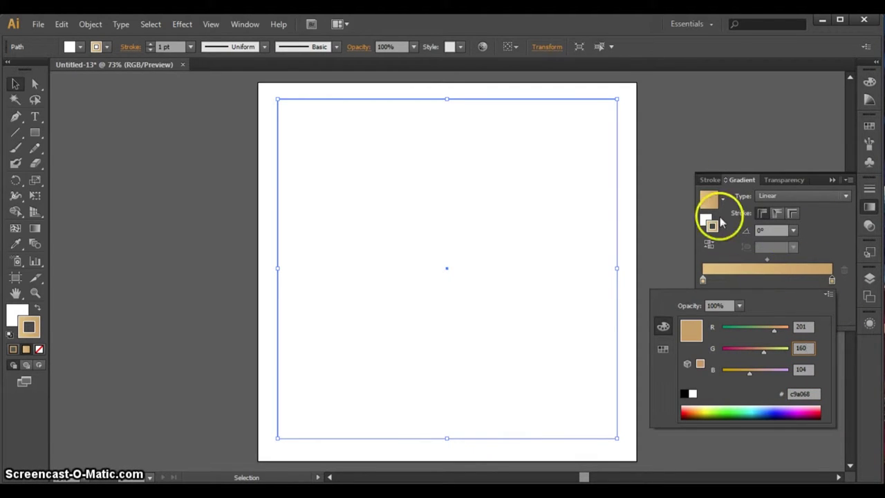
{"action": "left_click", "coordinate": [710, 203]}
Make the gradient radial, move it into the square's fill, and set the stroke to None
{"action": "left_click", "coordinate": [789, 195]}
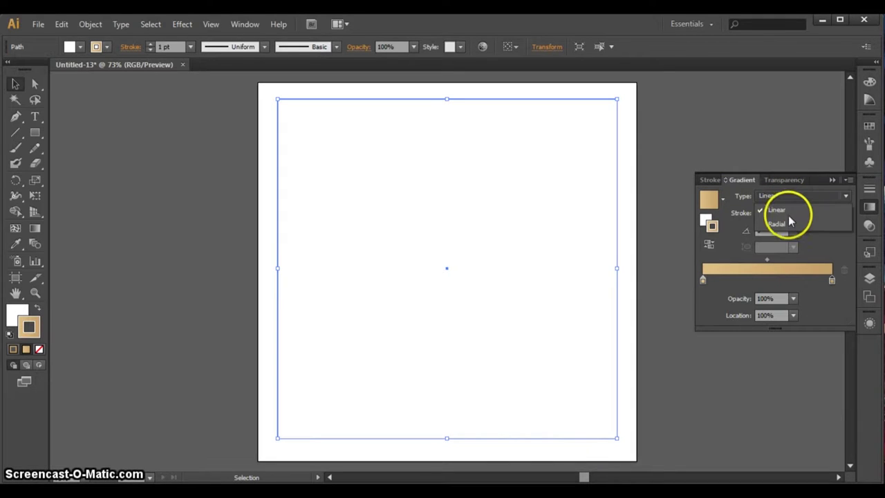
{"action": "left_click", "coordinate": [787, 223]}
{"action": "mouse_move", "coordinate": [709, 200]}
{"action": "left_mouse_down"}
{"action": "mouse_move", "coordinate": [580, 202]}
{"action": "mouse_move", "coordinate": [424, 232]}
{"action": "left_mouse_up"}
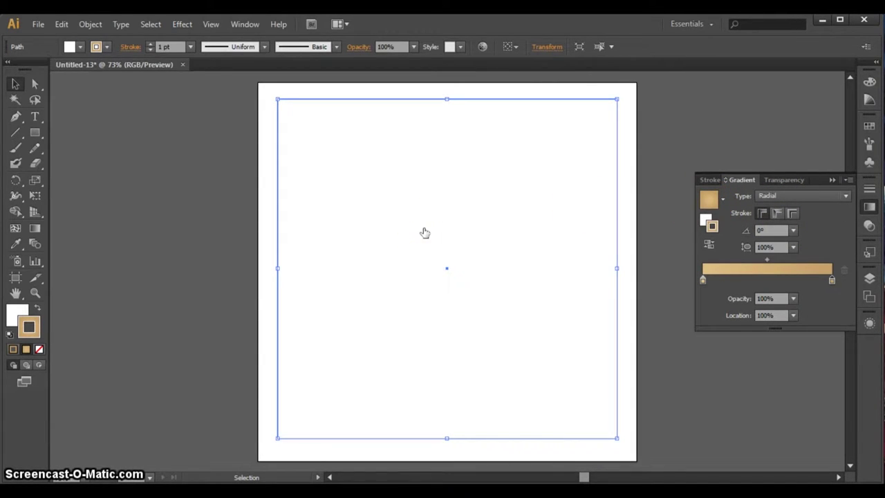
{"action": "left_click_drag", "start_coordinate": [708, 200], "coordinate": [557, 102]}
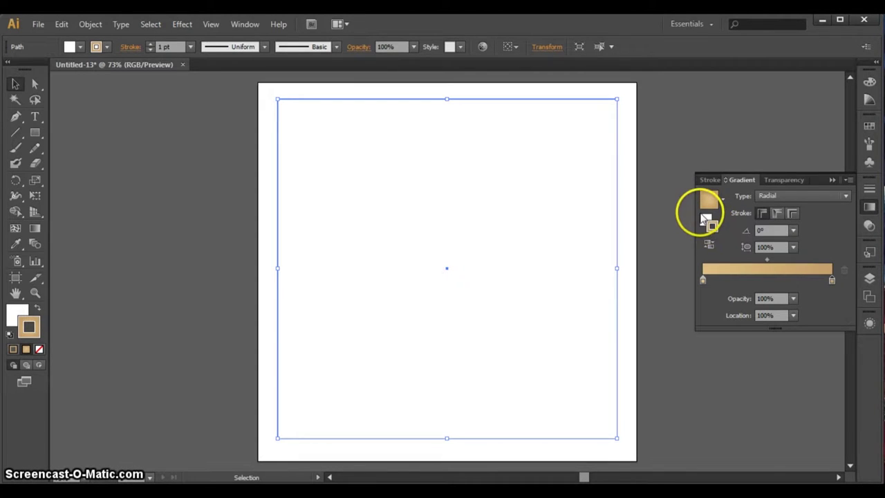
{"action": "left_click", "coordinate": [37, 308]}
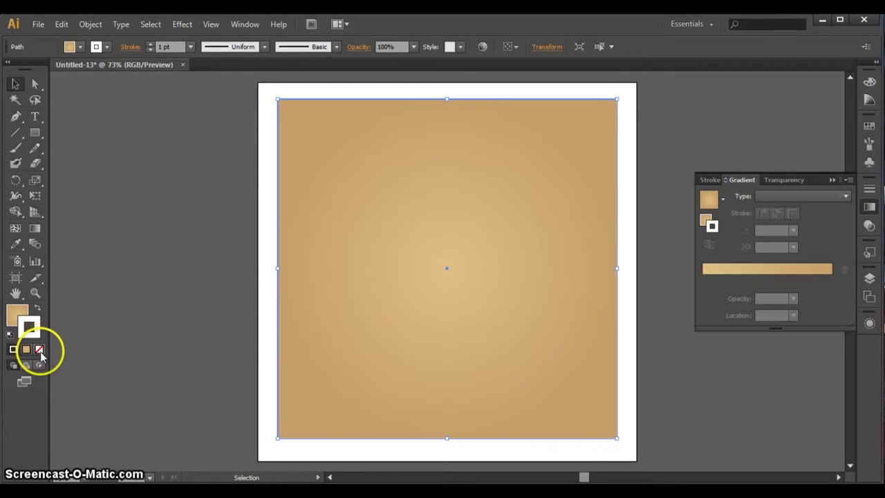
{"action": "left_click", "coordinate": [39, 350]}
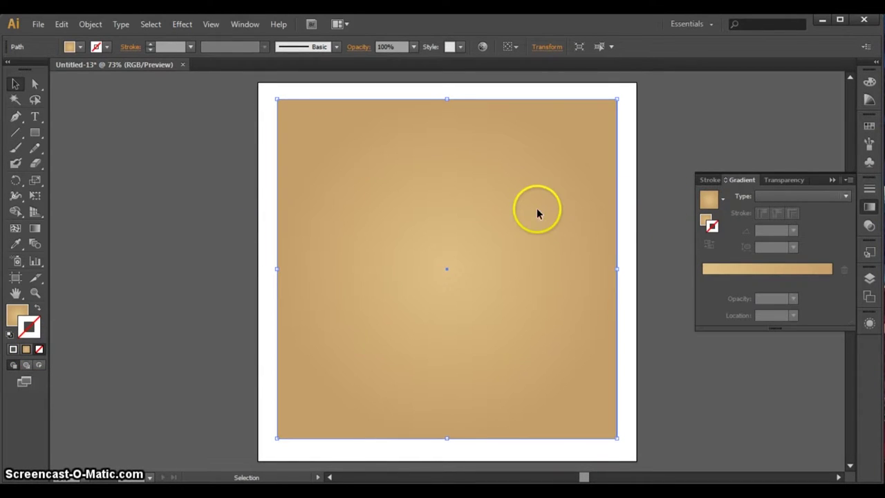
{"action": "left_click", "coordinate": [706, 219]}
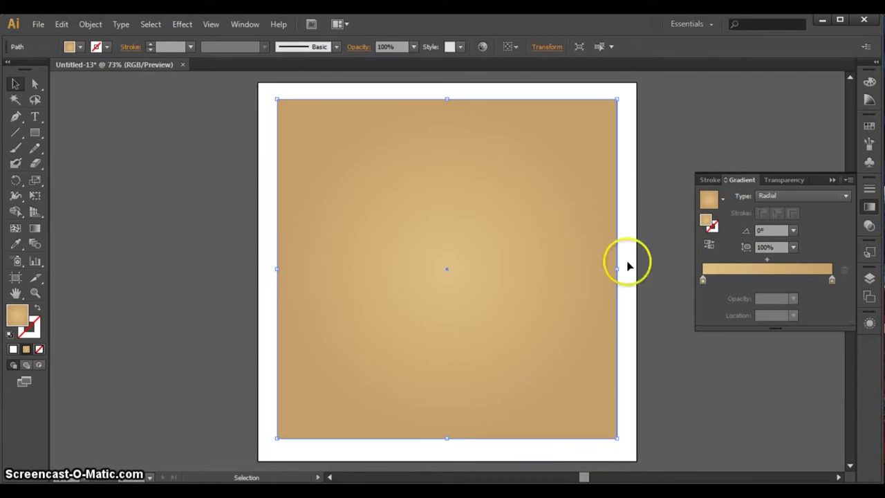
{"action": "left_click", "coordinate": [709, 246]}
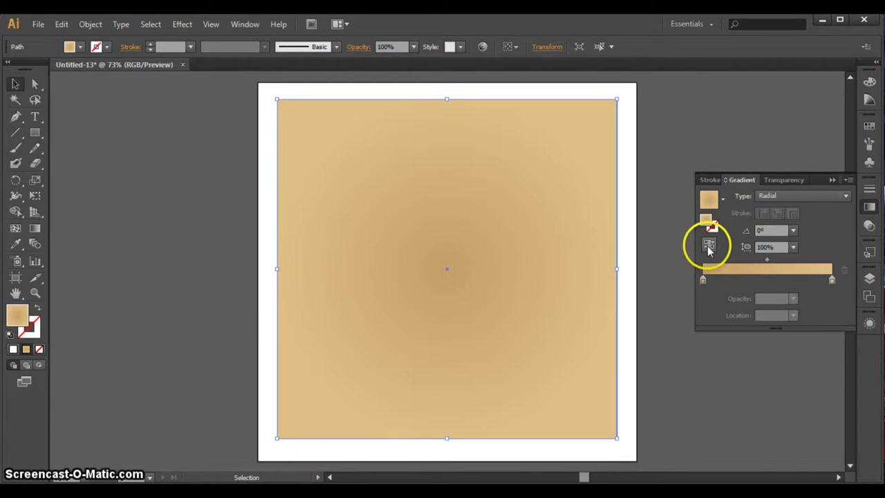
{"action": "left_click", "coordinate": [709, 246]}
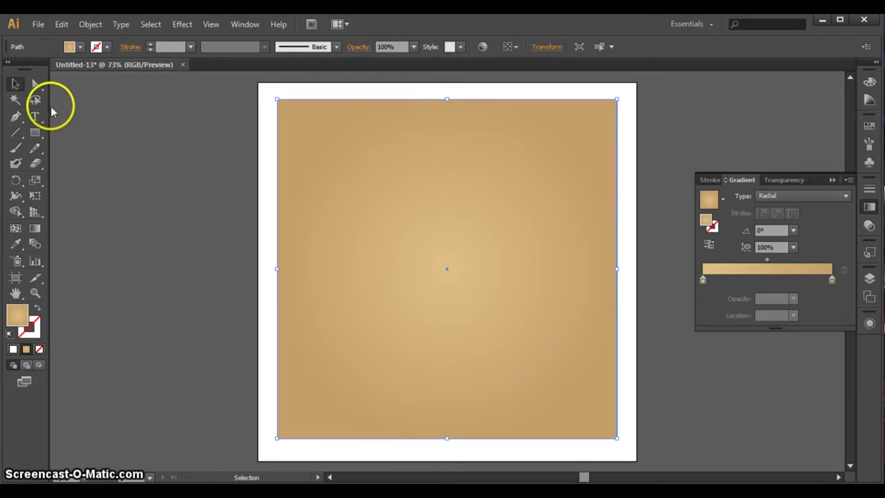
{"action": "left_click", "coordinate": [33, 85]}
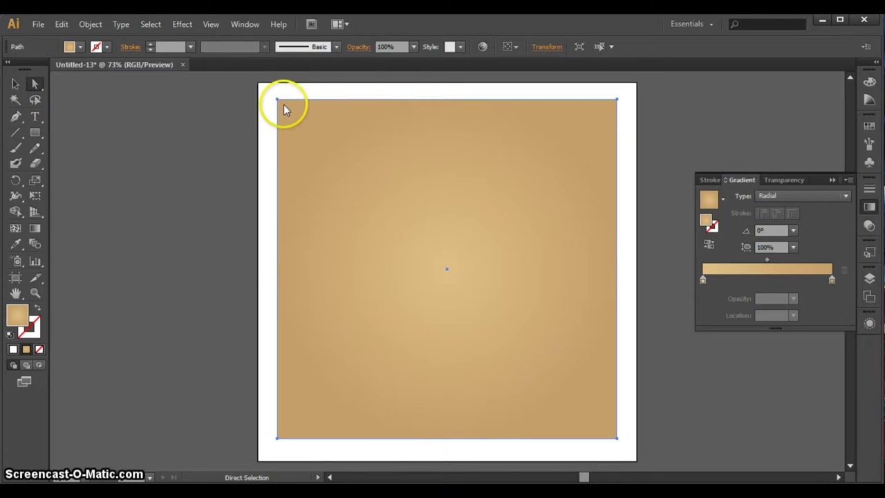
{"action": "left_click", "coordinate": [292, 187]}
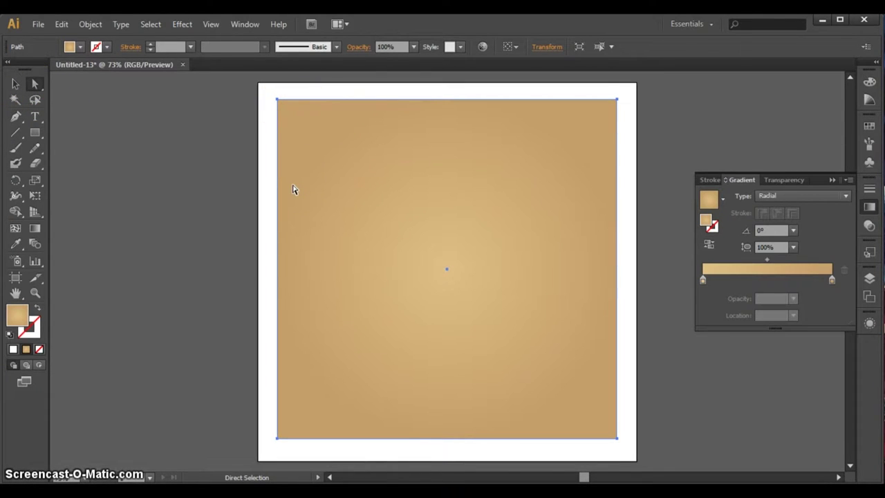
{"action": "left_click", "coordinate": [306, 113]}
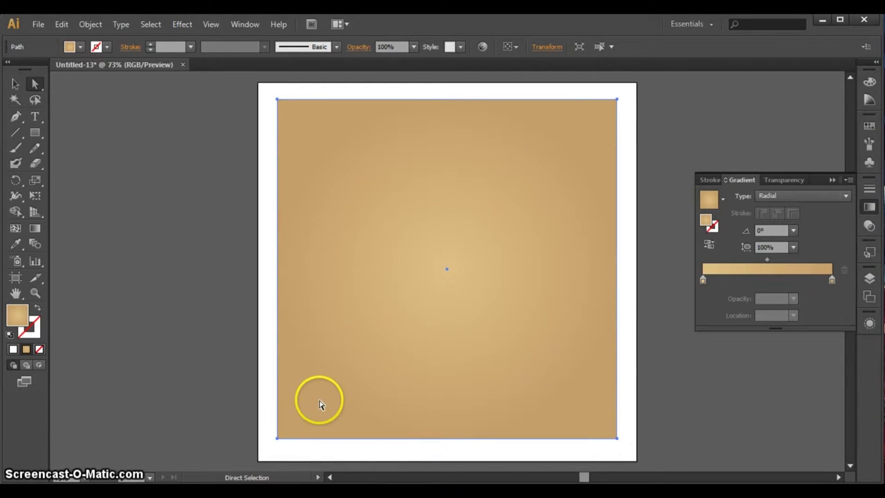
{"action": "left_click", "coordinate": [16, 84]}
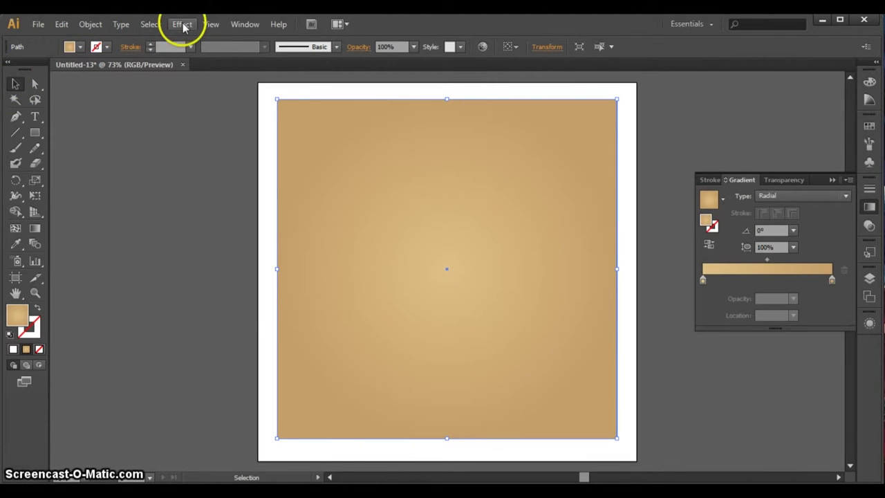
Apply a 40 px Round Corners effect to the tan square
{"action": "left_click", "coordinate": [182, 24]}
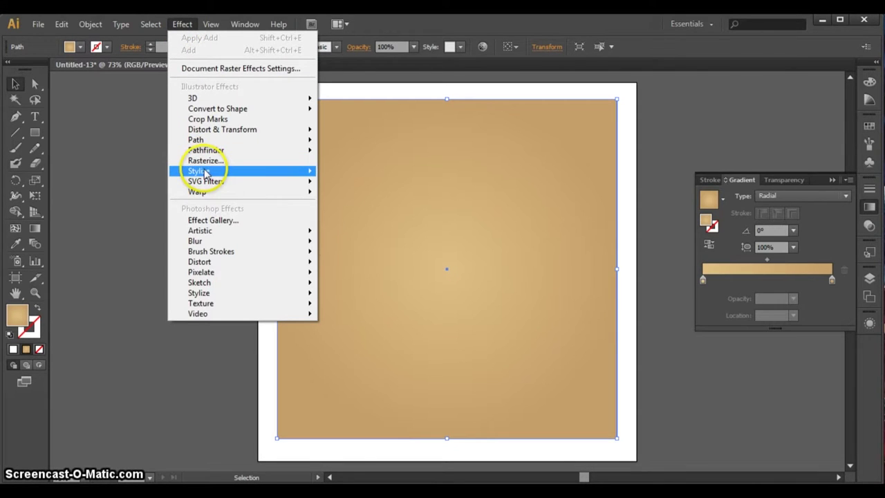
{"action": "mouse_move", "coordinate": [200, 171]}
{"action": "left_click", "coordinate": [354, 230]}
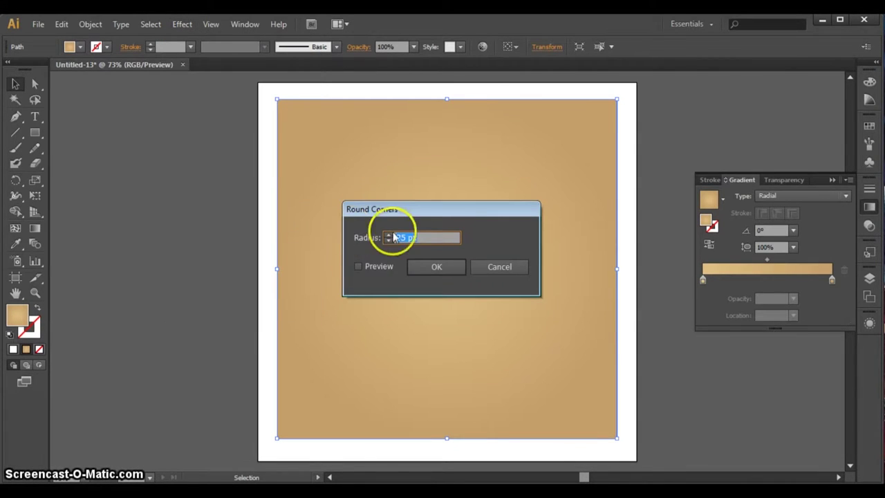
{"action": "left_click", "coordinate": [358, 266]}
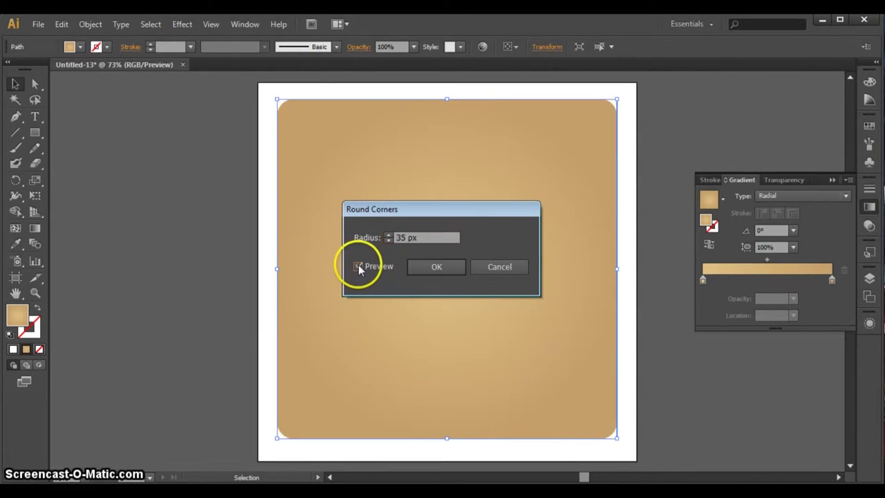
{"action": "double_click", "coordinate": [396, 237]}
{"action": "type", "text": "40"}
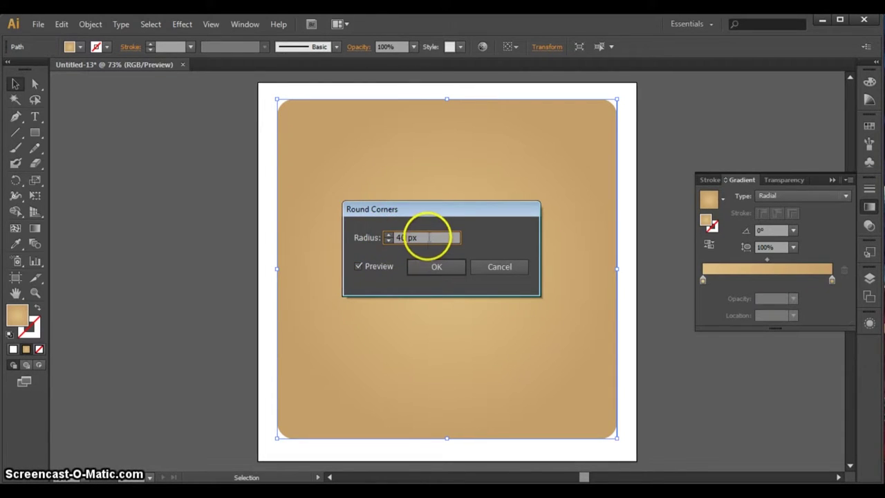
{"action": "left_click", "coordinate": [427, 271]}
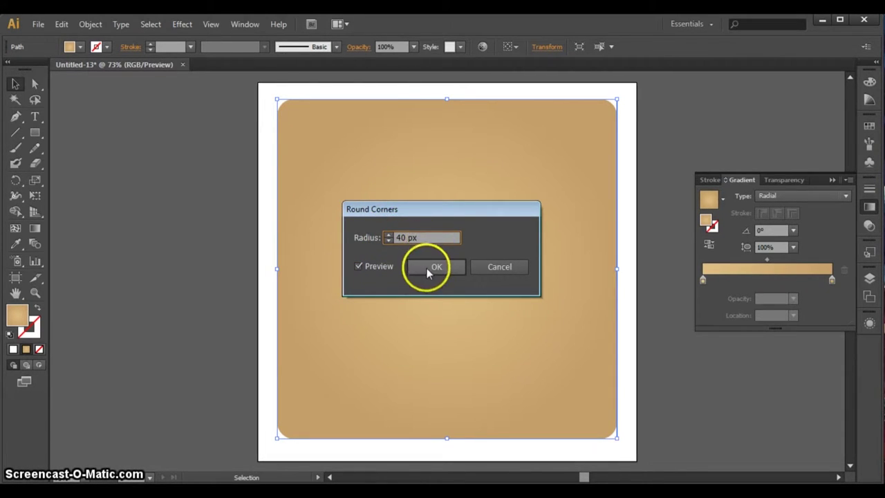
{"action": "left_click", "coordinate": [161, 209]}
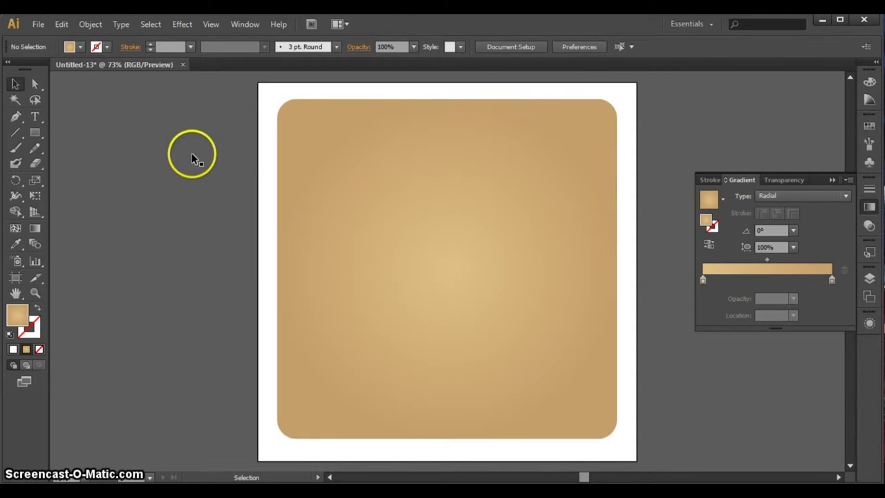
{"action": "left_click", "coordinate": [16, 134]}
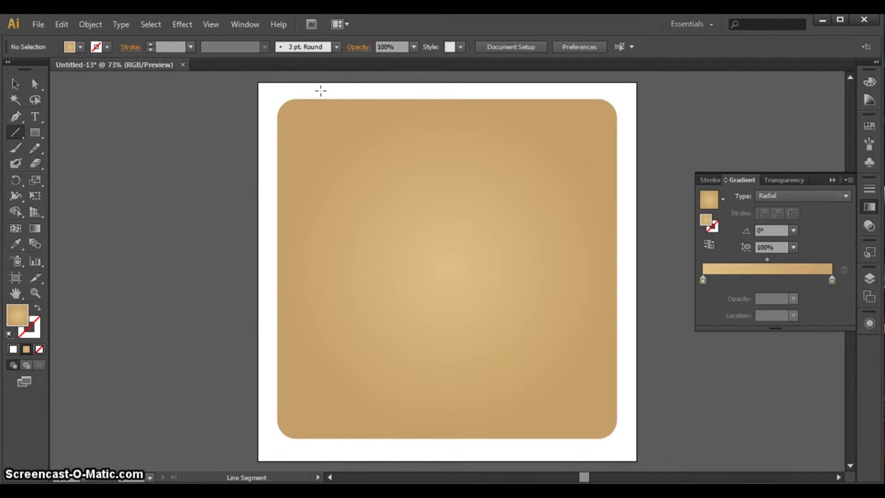
Draw a vertical line near the board's left edge, from above its top to below its bottom
{"action": "left_click_drag", "start_coordinate": [320, 90], "coordinate": [314, 435]}
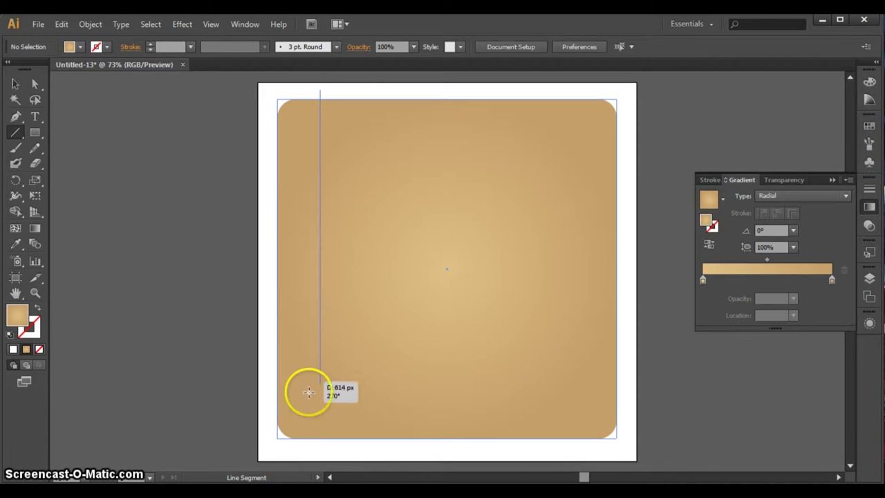
{"action": "left_click_drag", "start_coordinate": [314, 435], "coordinate": [320, 454]}
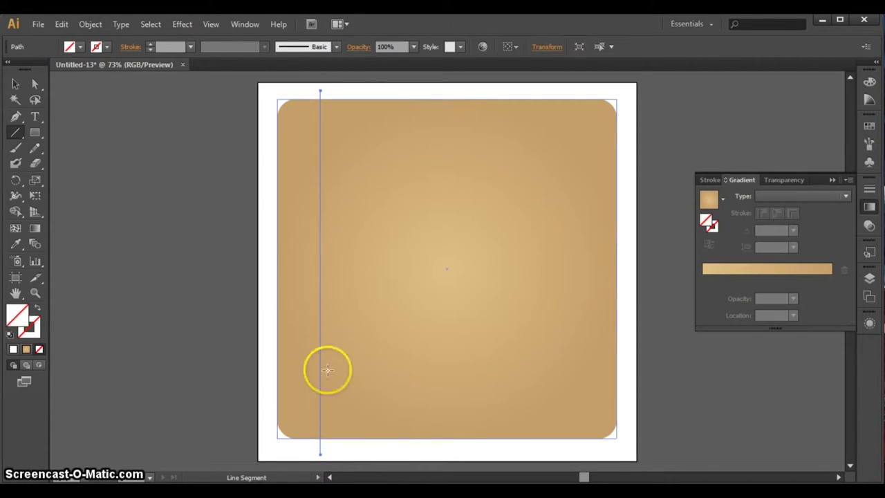
{"action": "left_click", "coordinate": [16, 83]}
{"action": "key", "text": "ctrl+a"}
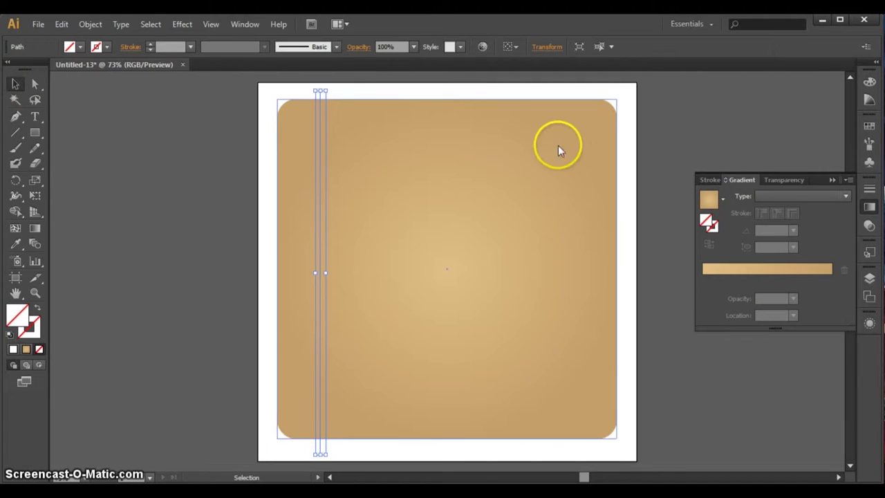
Give the vertical line a tan 3 pt stroke
{"action": "left_click", "coordinate": [869, 126]}
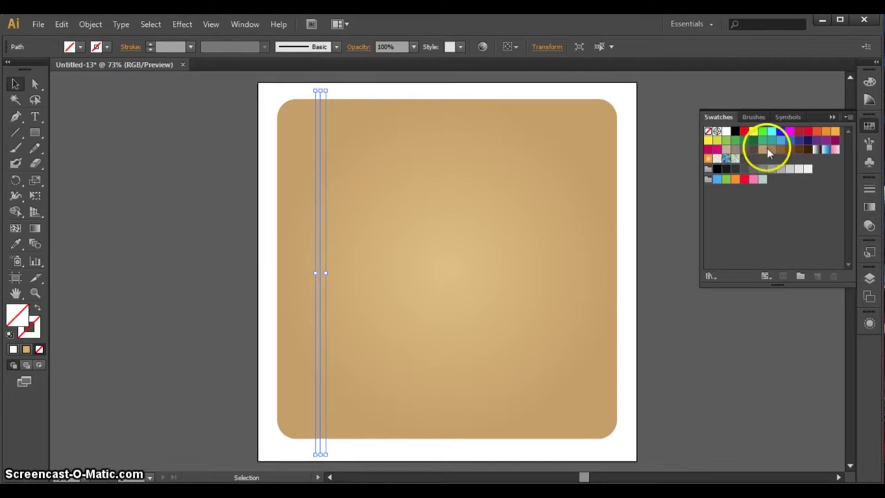
{"action": "left_click", "coordinate": [762, 150]}
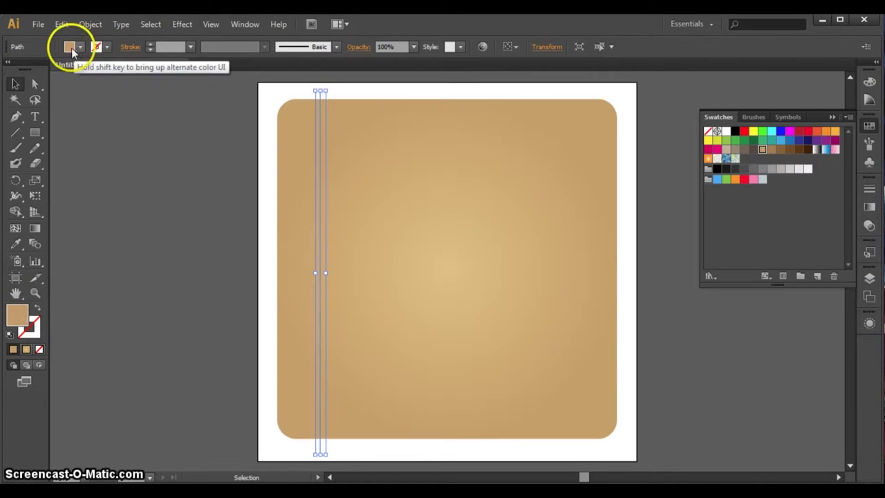
{"action": "left_click", "coordinate": [36, 306]}
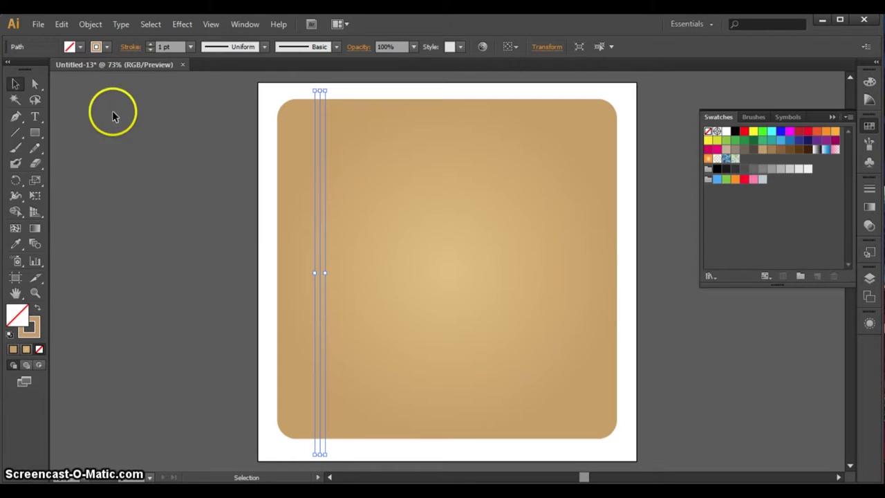
{"action": "left_click", "coordinate": [191, 50]}
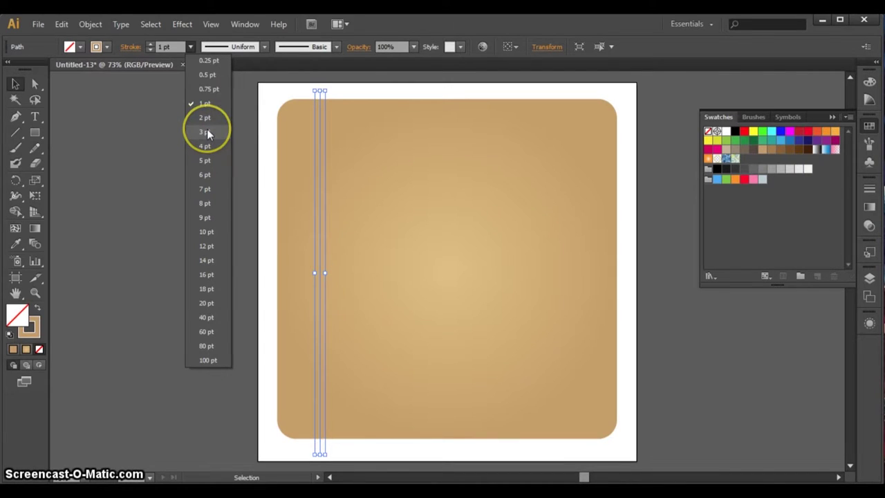
{"action": "left_click", "coordinate": [206, 130]}
{"action": "left_click", "coordinate": [198, 199]}
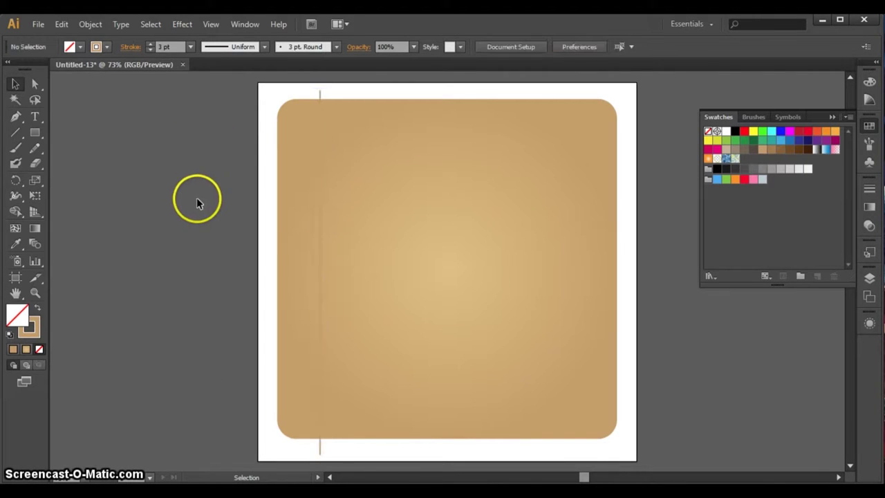
{"action": "left_click", "coordinate": [320, 99]}
{"action": "left_click", "coordinate": [437, 239], "text": "shift"}
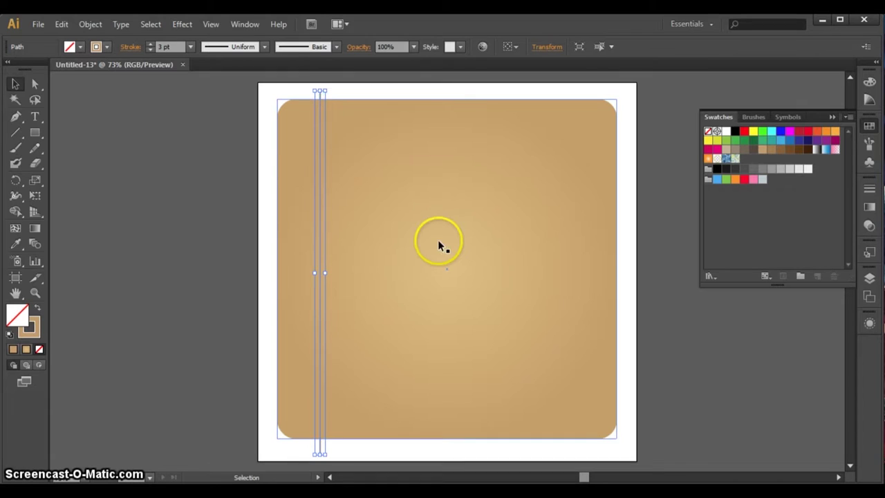
{"action": "left_click", "coordinate": [870, 226]}
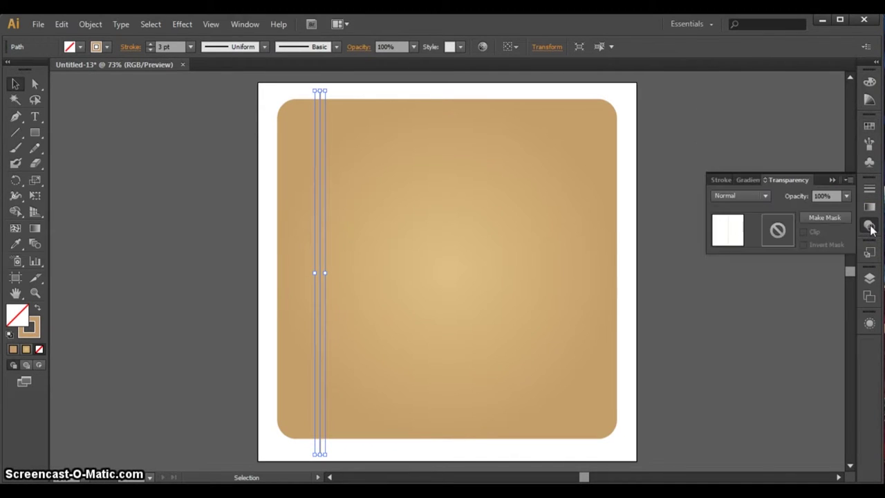
Set the line's blend mode to Screen so it reads as a pale highlight
{"action": "left_click", "coordinate": [765, 198]}
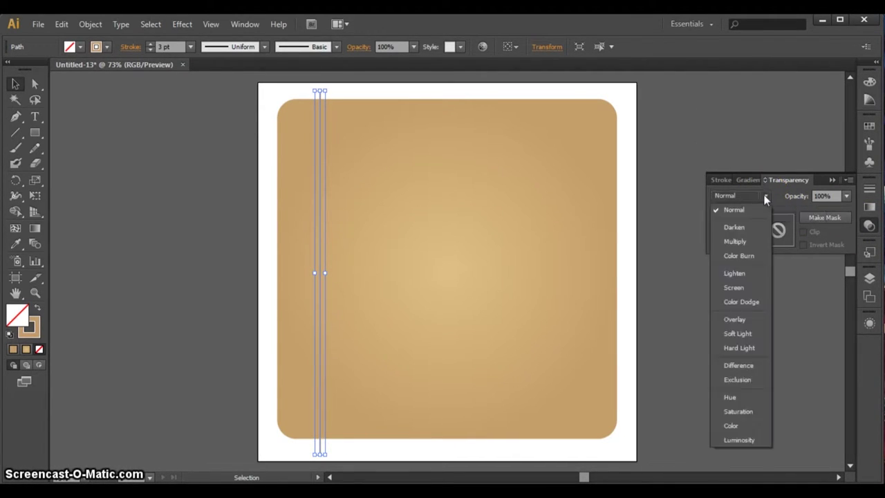
{"action": "left_click", "coordinate": [745, 285]}
{"action": "left_click", "coordinate": [227, 192]}
{"action": "left_click_drag", "start_coordinate": [311, 95], "coordinate": [310, 148]}
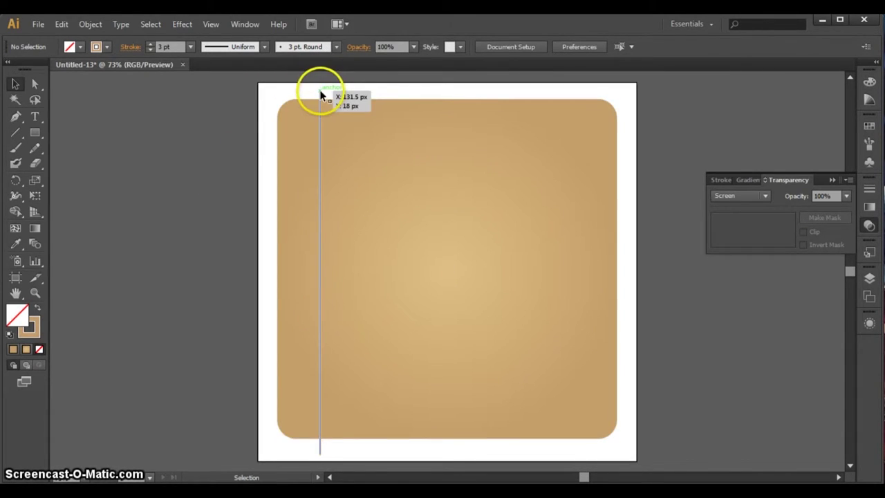
{"action": "left_click", "coordinate": [21, 131]}
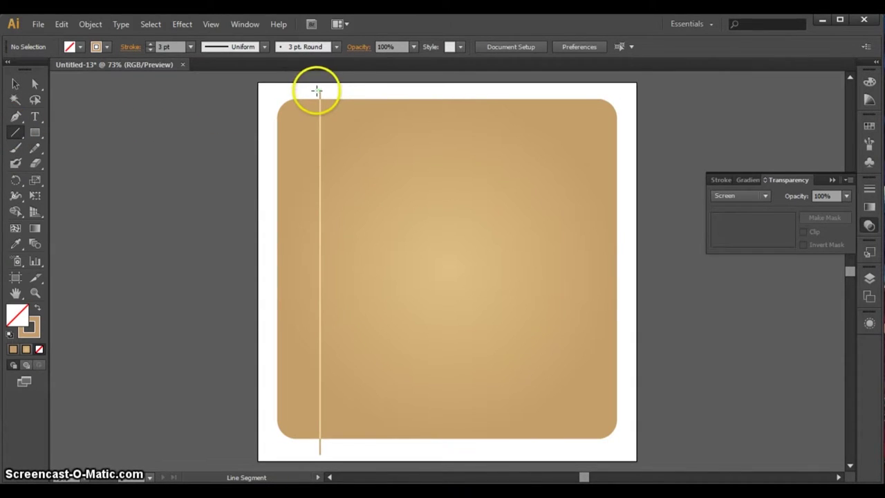
Draw a second vertical line beside the highlight and nudge it two steps right
{"action": "left_click_drag", "start_coordinate": [317, 91], "coordinate": [309, 446]}
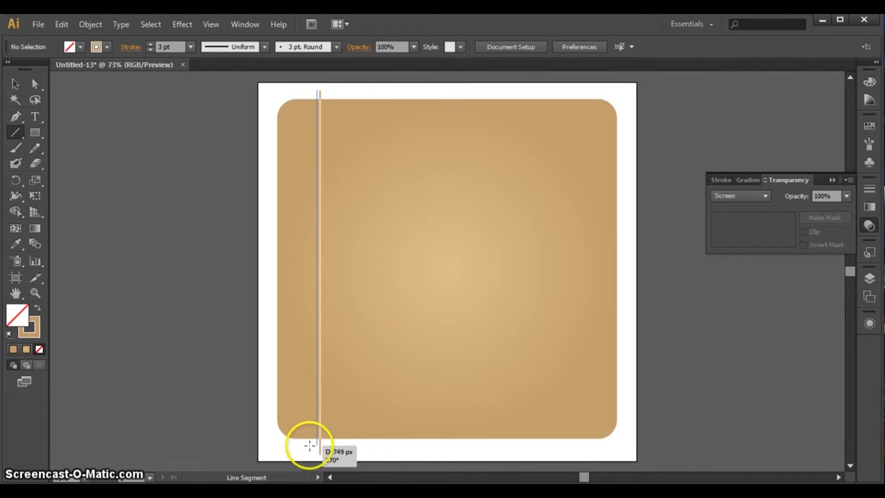
{"action": "left_click_drag", "start_coordinate": [308, 446], "coordinate": [314, 453]}
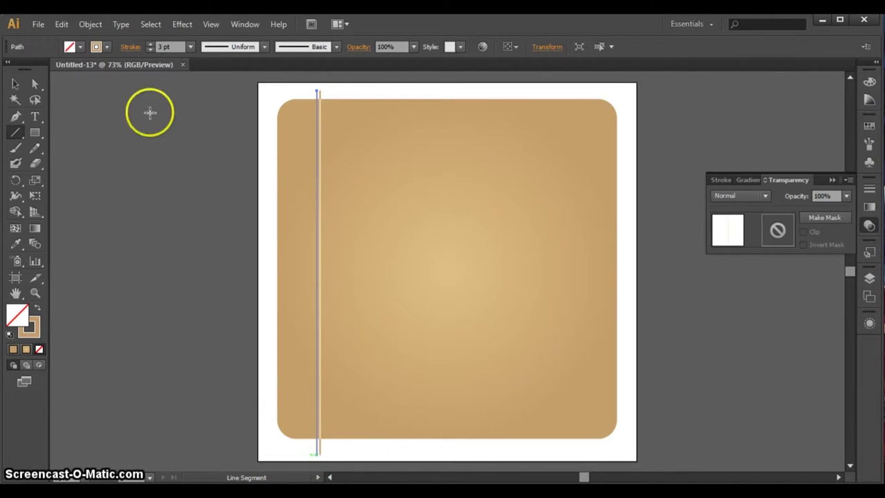
{"action": "left_click", "coordinate": [15, 84]}
{"action": "left_click", "coordinate": [349, 120], "text": "shift"}
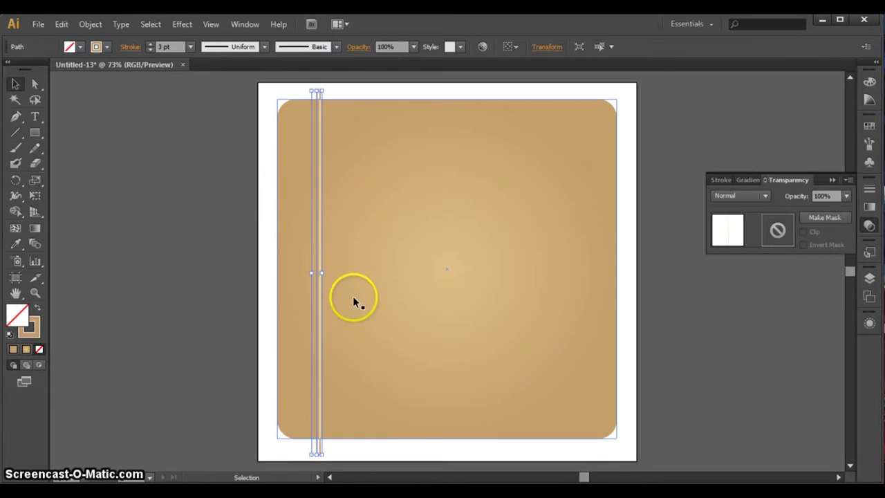
{"action": "key", "text": "Right"}
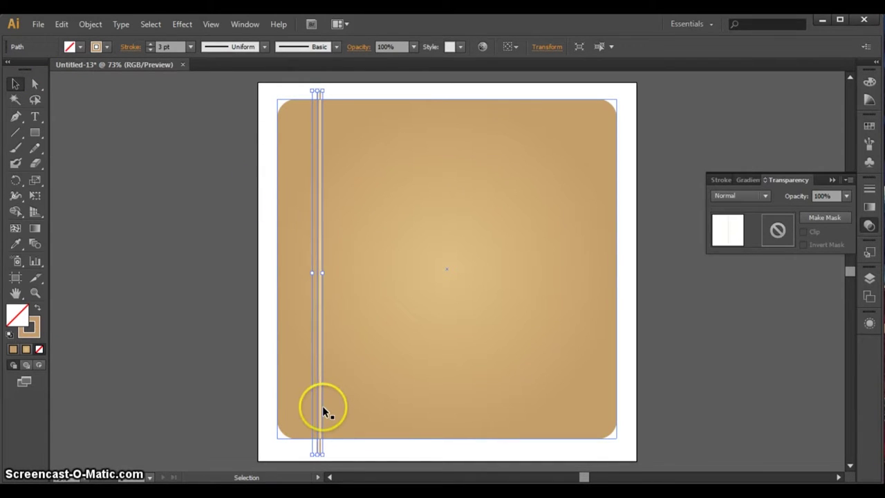
{"action": "key", "text": "Right"}
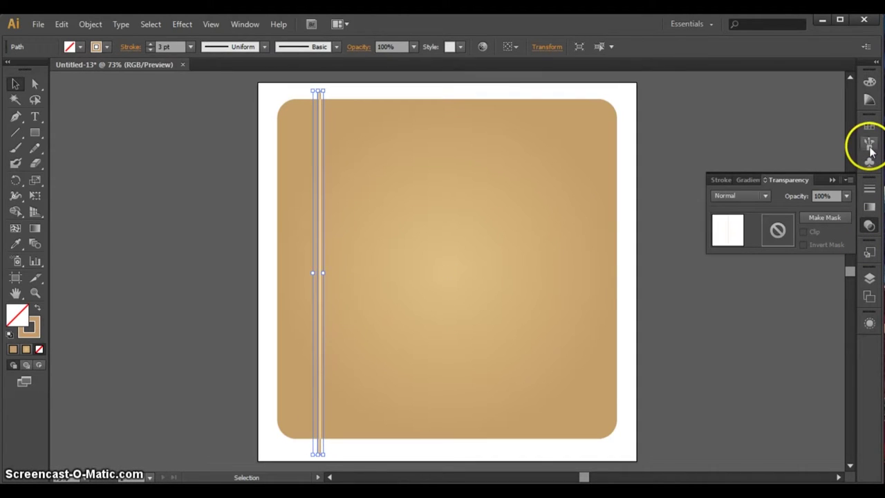
Give the second line a brown stroke with Multiply blending
{"action": "left_click", "coordinate": [107, 49]}
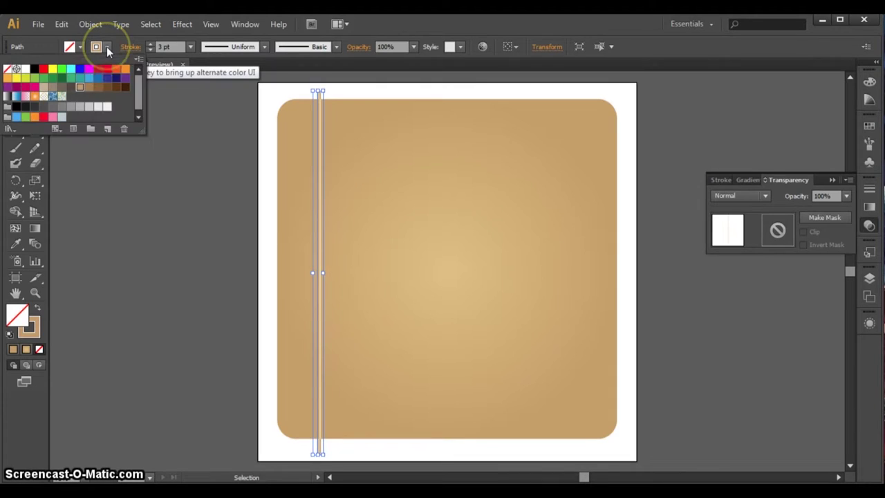
{"action": "left_click", "coordinate": [89, 88]}
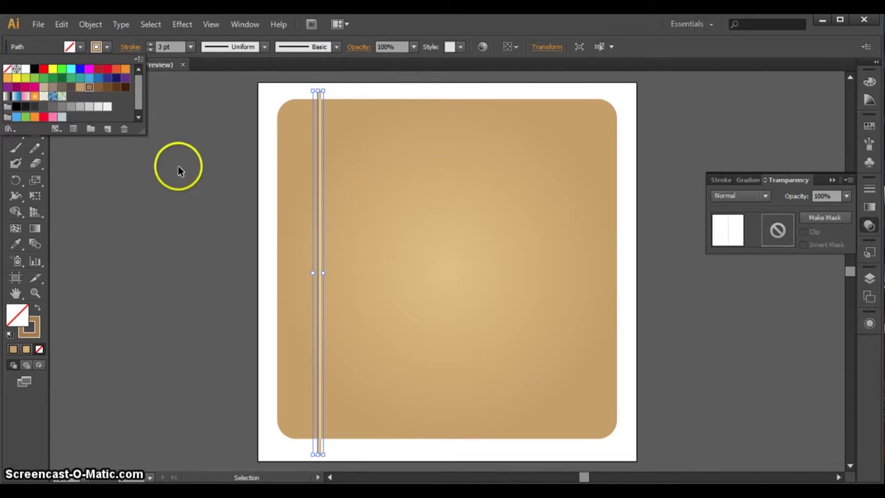
{"action": "left_click", "coordinate": [764, 195]}
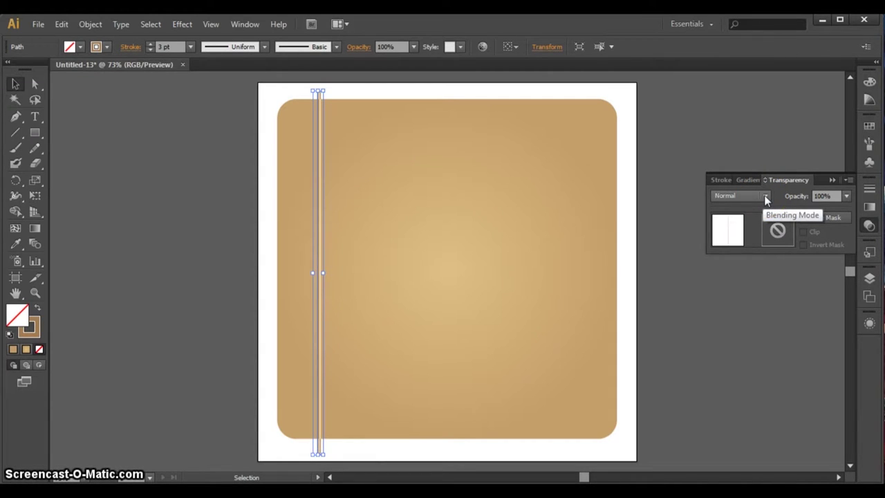
{"action": "left_click", "coordinate": [763, 195]}
{"action": "left_click", "coordinate": [747, 243]}
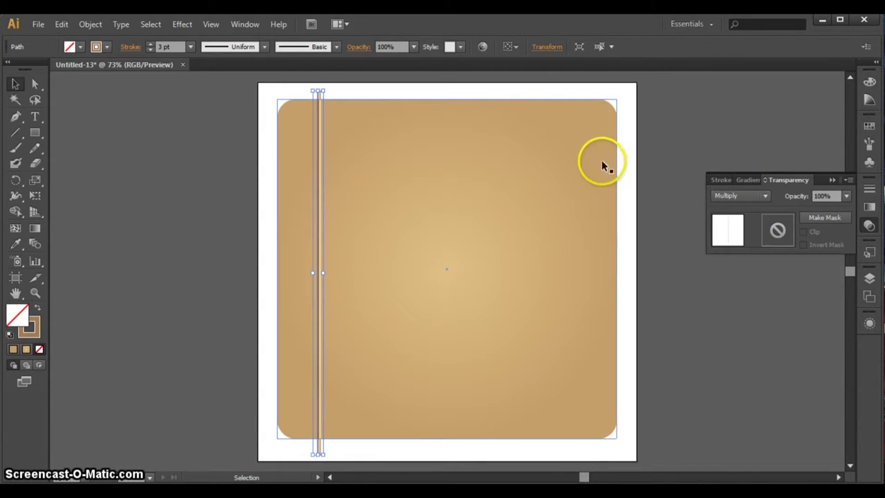
{"action": "left_click", "coordinate": [679, 119]}
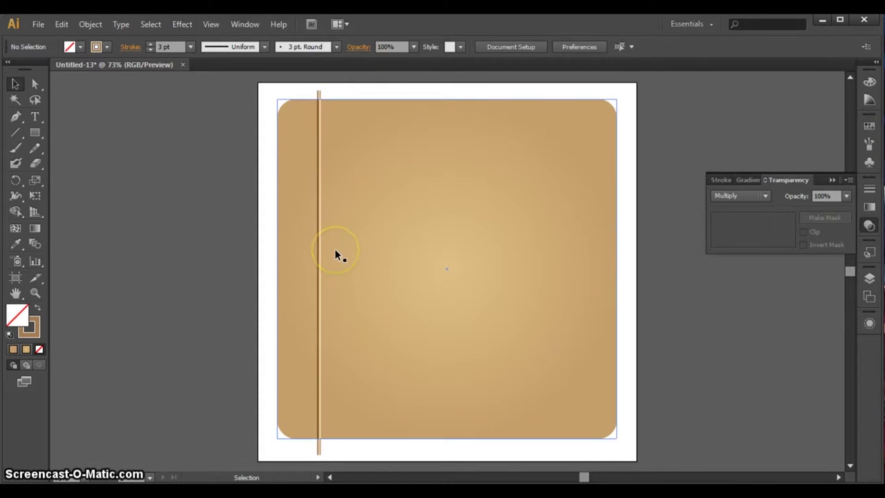
Zoom in to inspect the groove lines and try selecting them
{"action": "key", "text": "ctrl+plus"}
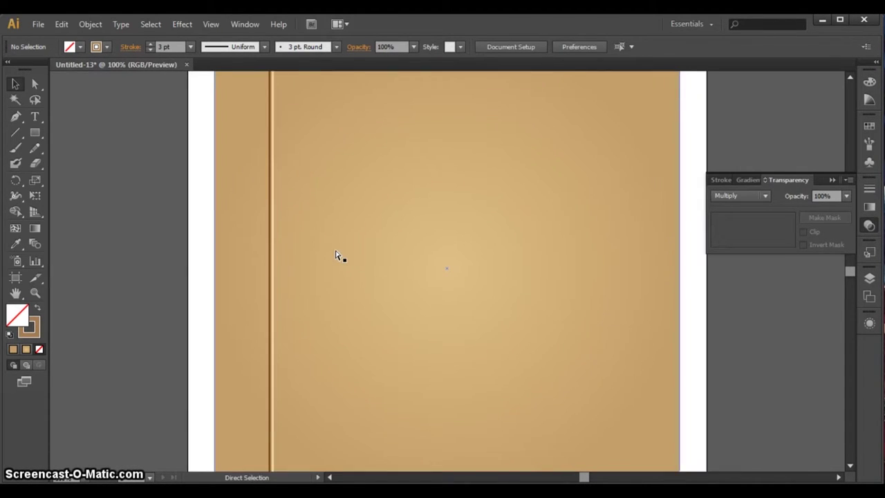
{"action": "key", "text": "ctrl+plus"}
{"action": "left_click", "coordinate": [179, 220]}
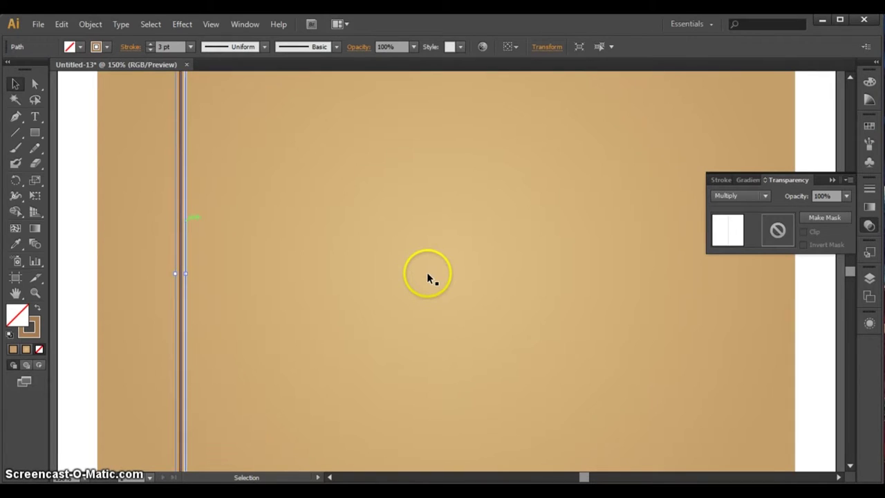
{"action": "left_click", "coordinate": [259, 222]}
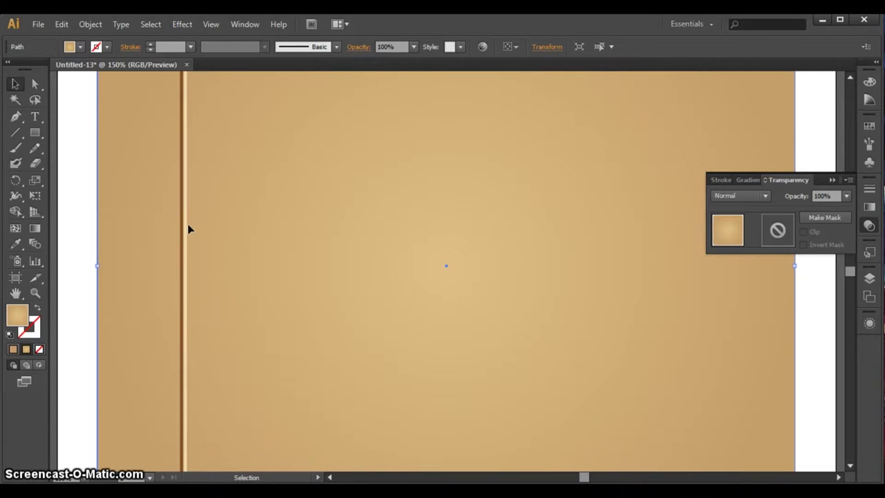
{"action": "key", "text": "ctrl+0"}
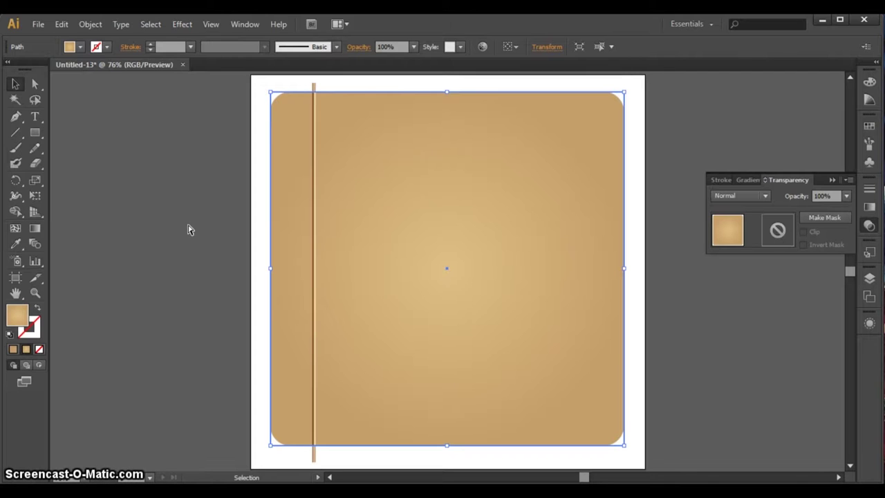
{"action": "left_click", "coordinate": [266, 158]}
{"action": "left_click", "coordinate": [317, 106]}
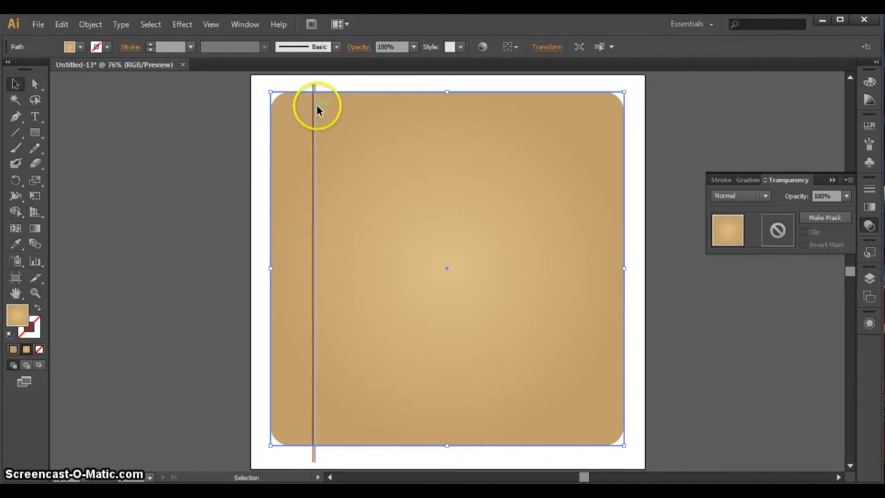
Marquee-select both line paths at their top ends and group them
{"action": "left_click_drag", "start_coordinate": [298, 79], "coordinate": [337, 93]}
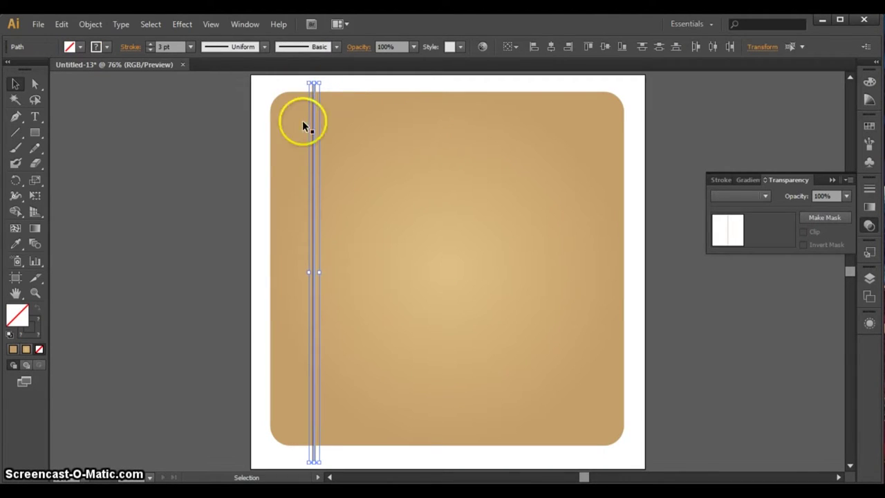
{"action": "left_click", "coordinate": [294, 79]}
{"action": "left_click_drag", "start_coordinate": [295, 79], "coordinate": [337, 87]}
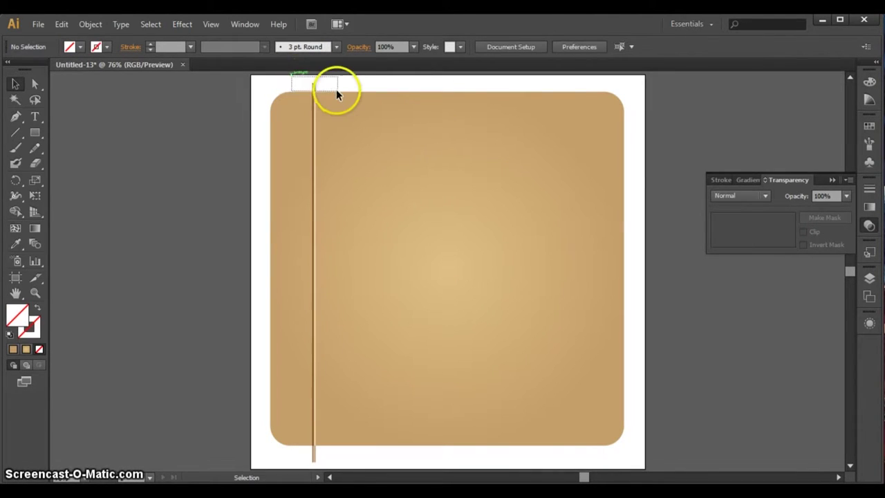
{"action": "left_click", "coordinate": [92, 24]}
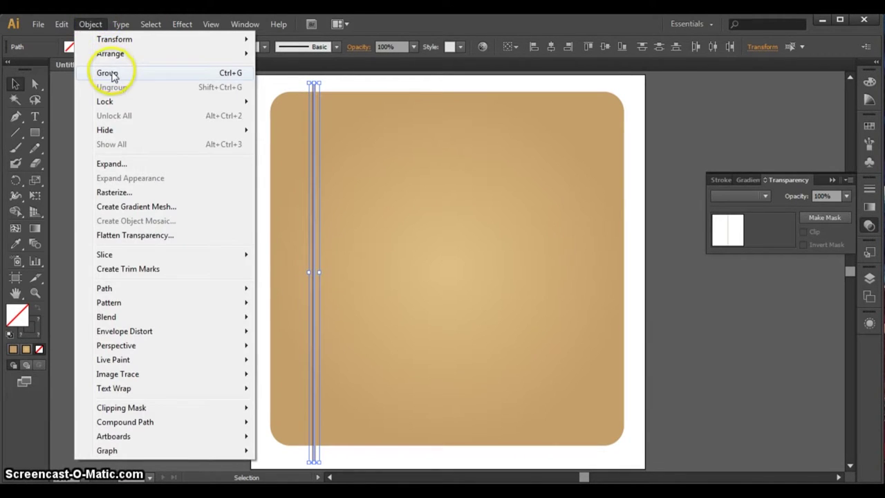
{"action": "left_click", "coordinate": [109, 74]}
{"action": "left_click", "coordinate": [280, 87]}
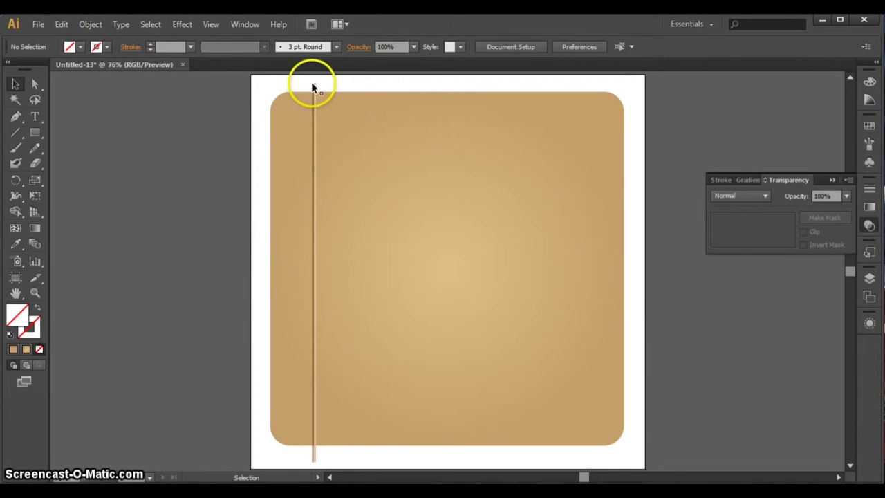
Duplicate the grouped groove line repeatedly rightward so vertical grooves span the board
{"action": "left_click", "coordinate": [312, 82]}
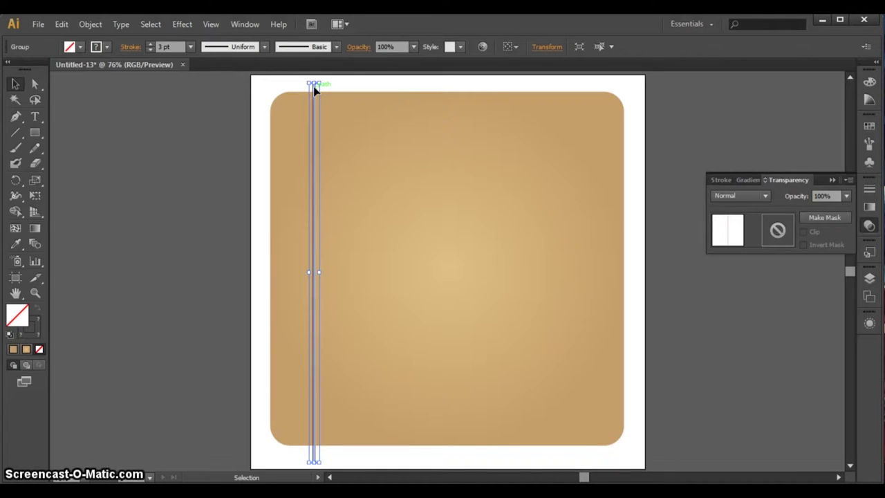
{"action": "left_click_drag", "start_coordinate": [315, 90], "coordinate": [366, 92]}
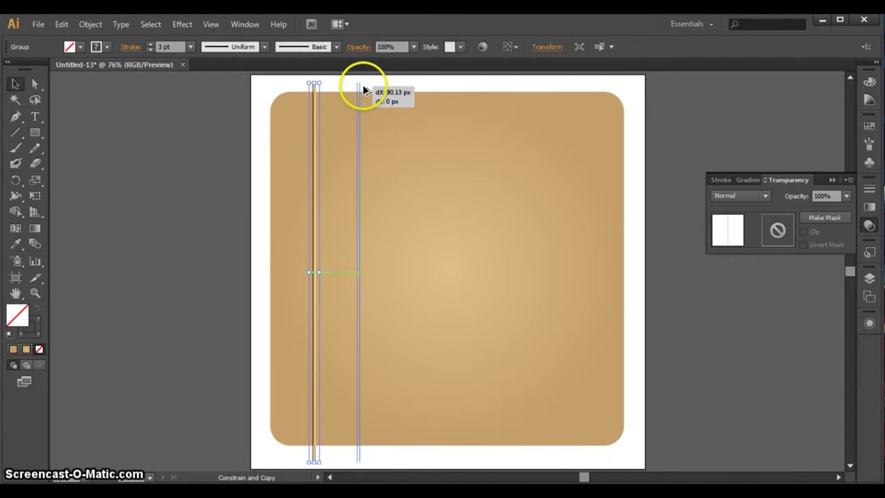
{"action": "left_click_drag", "start_coordinate": [365, 91], "coordinate": [365, 92]}
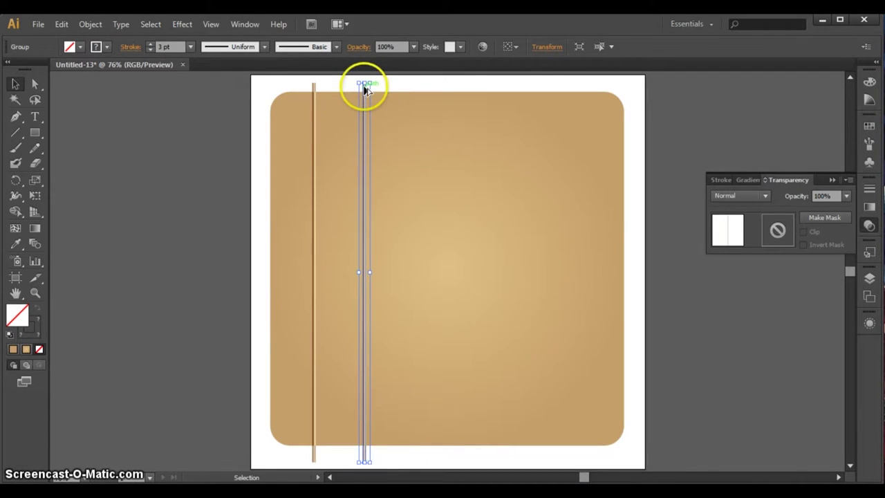
{"action": "left_click_drag", "start_coordinate": [366, 90], "coordinate": [409, 90]}
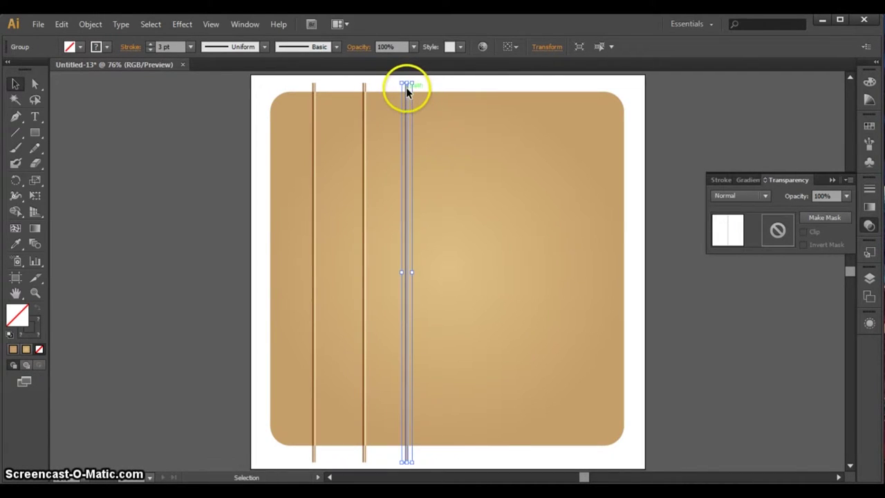
{"action": "mouse_move", "coordinate": [410, 89]}
{"action": "left_mouse_down"}
{"action": "mouse_move", "coordinate": [450, 99]}
{"action": "mouse_move", "coordinate": [450, 88]}
{"action": "mouse_move", "coordinate": [543, 91]}
{"action": "left_mouse_up"}
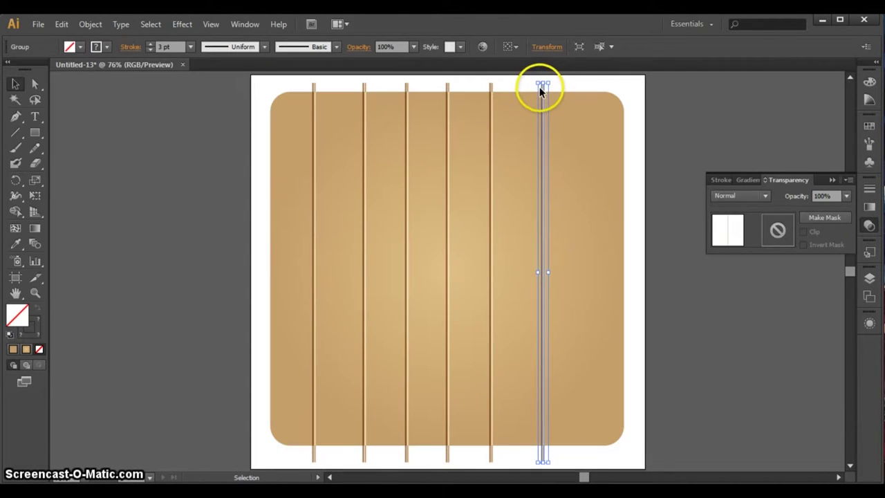
{"action": "left_click", "coordinate": [559, 85]}
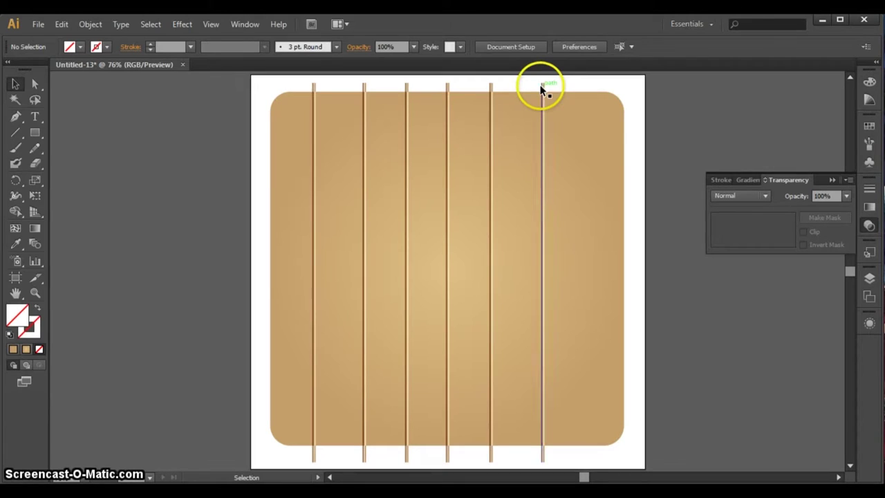
{"action": "left_click_drag", "start_coordinate": [542, 88], "coordinate": [577, 89]}
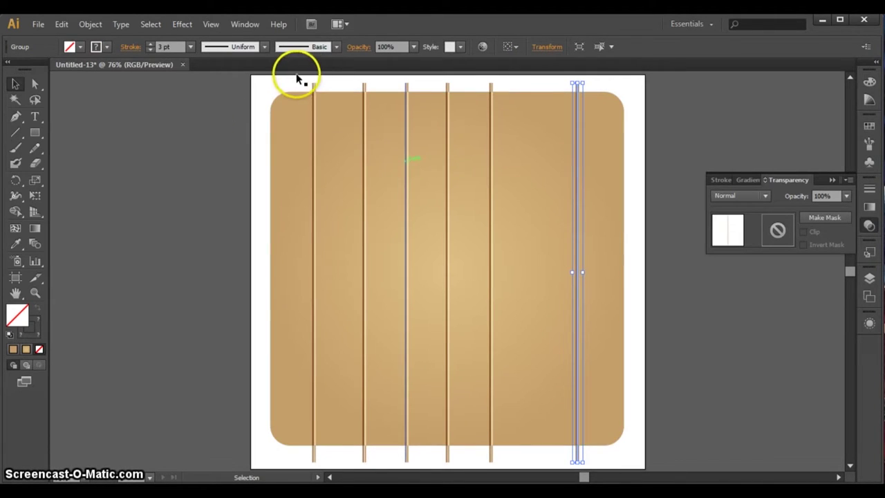
Select all the groove lines, distribute their centres evenly, and deselect
{"action": "left_click", "coordinate": [277, 80]}
{"action": "left_click_drag", "start_coordinate": [302, 82], "coordinate": [595, 92]}
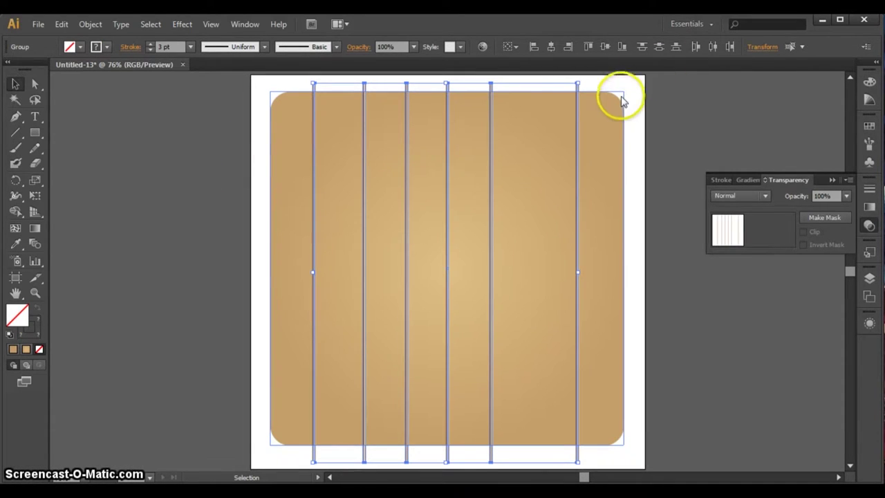
{"action": "left_click", "coordinate": [713, 49]}
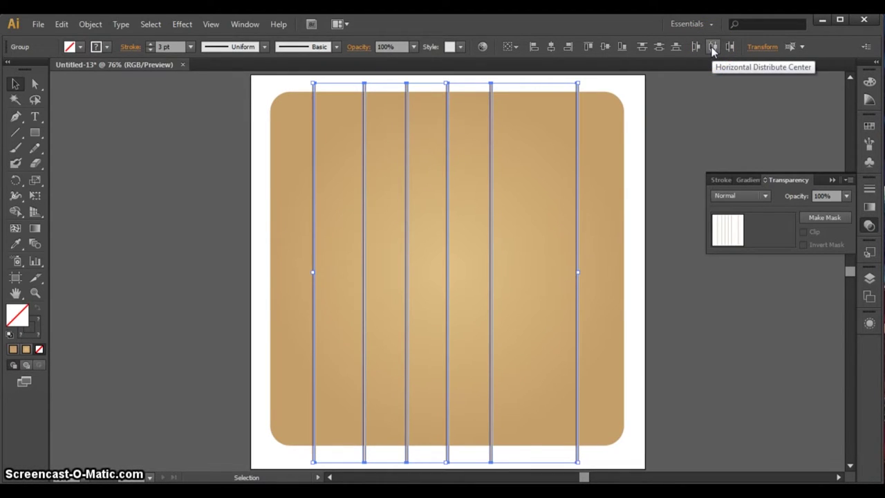
{"action": "left_click", "coordinate": [713, 48]}
{"action": "left_click", "coordinate": [689, 127]}
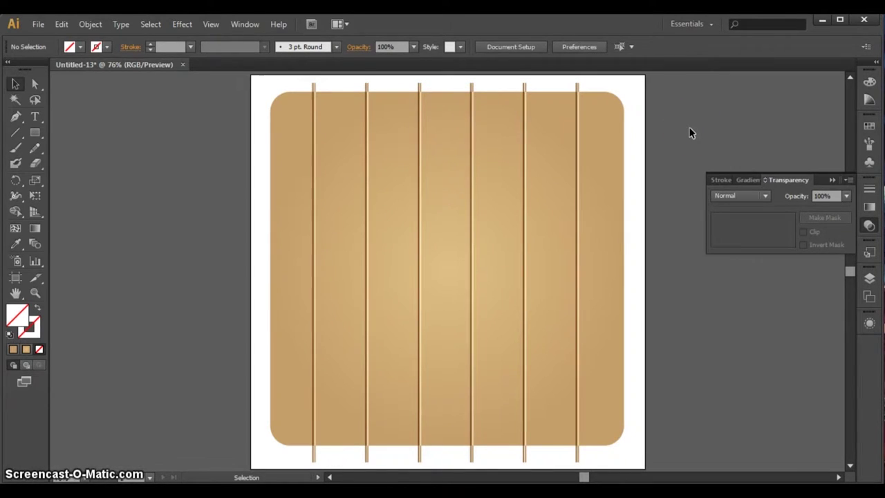
{"action": "left_click_drag", "start_coordinate": [203, 470], "coordinate": [290, 415]}
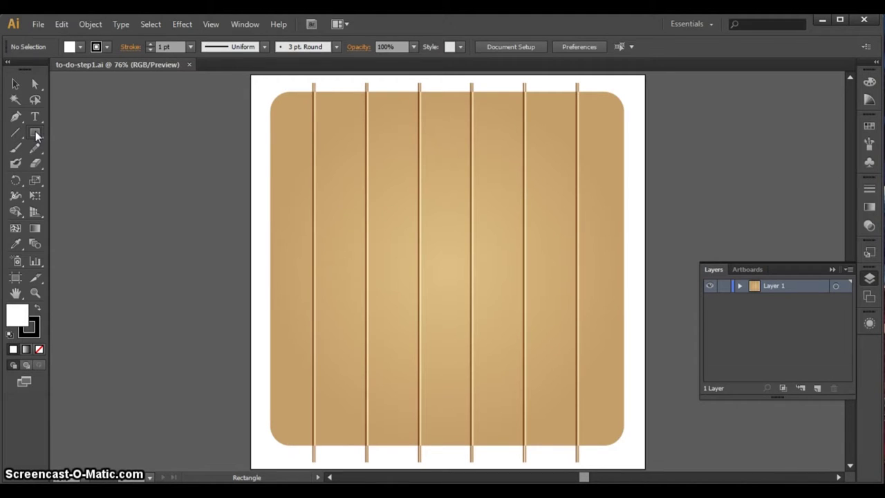
Draw a trial rounded rectangle on the board and delete it
{"action": "left_click_drag", "start_coordinate": [36, 135], "coordinate": [94, 146]}
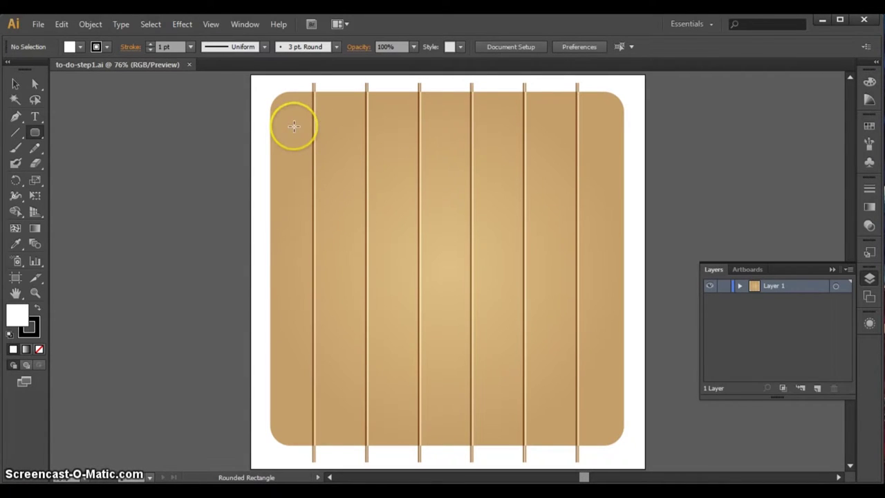
{"action": "left_click_drag", "start_coordinate": [294, 127], "coordinate": [434, 252]}
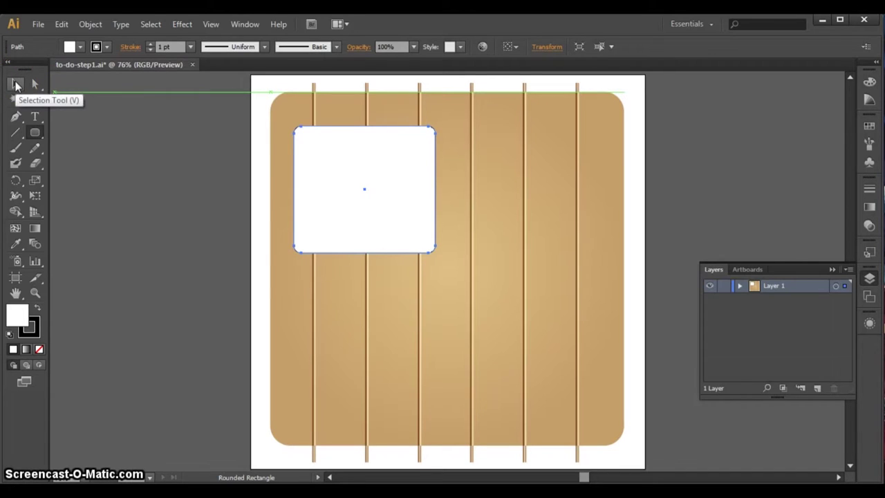
{"action": "left_click", "coordinate": [17, 83]}
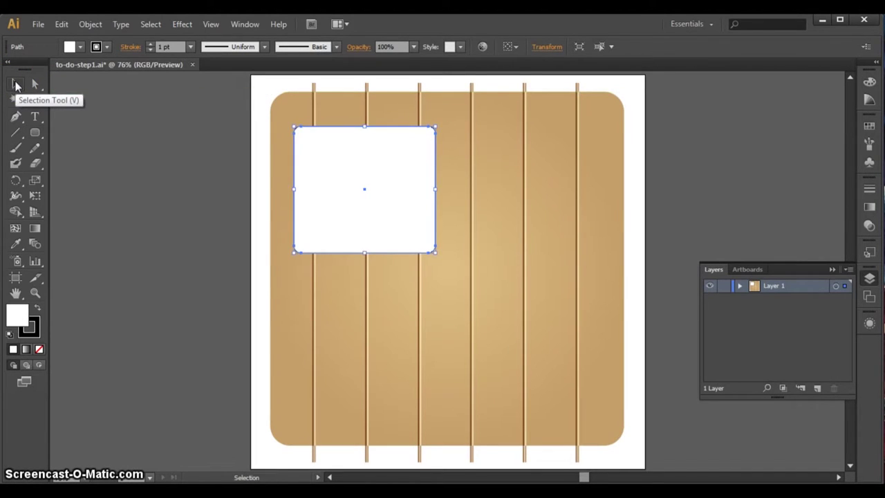
{"action": "key", "text": "Delete"}
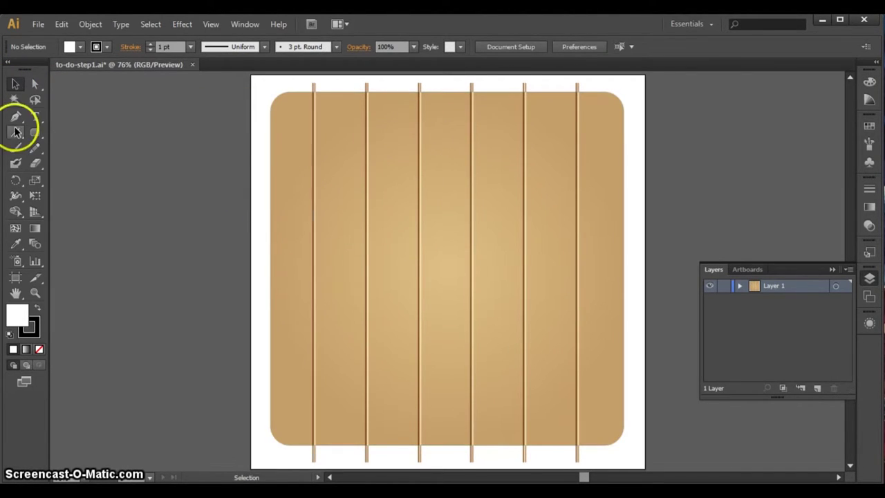
Draw a white rounded card, about 346 × 403 px, over the board's upper left
{"action": "left_click", "coordinate": [36, 133]}
{"action": "left_click", "coordinate": [387, 173]}
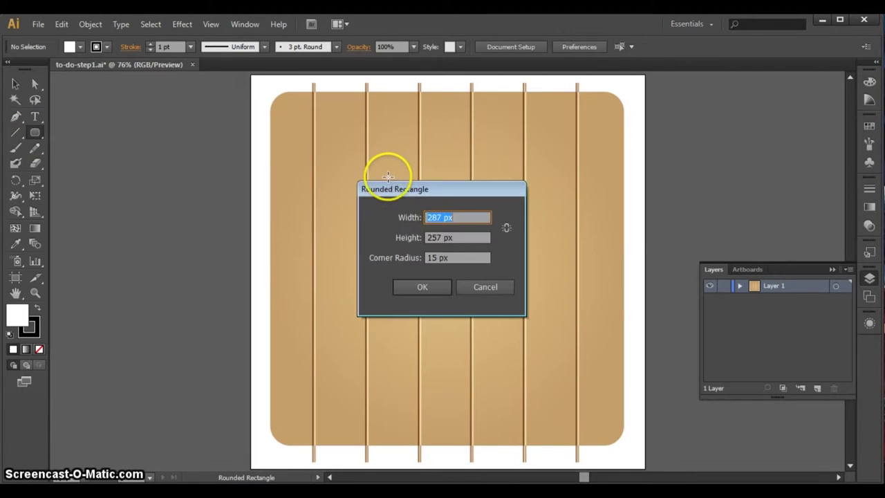
{"action": "double_click", "coordinate": [430, 258]}
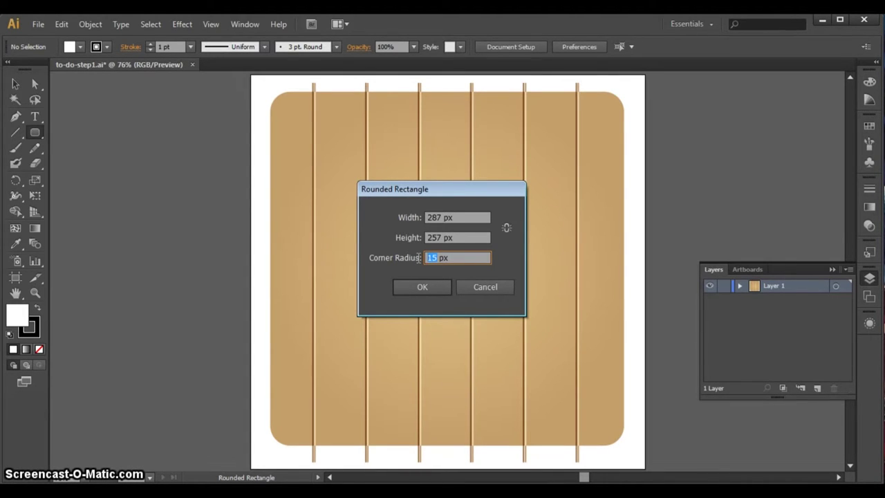
{"action": "type", "text": "40"}
{"action": "left_click", "coordinate": [437, 284]}
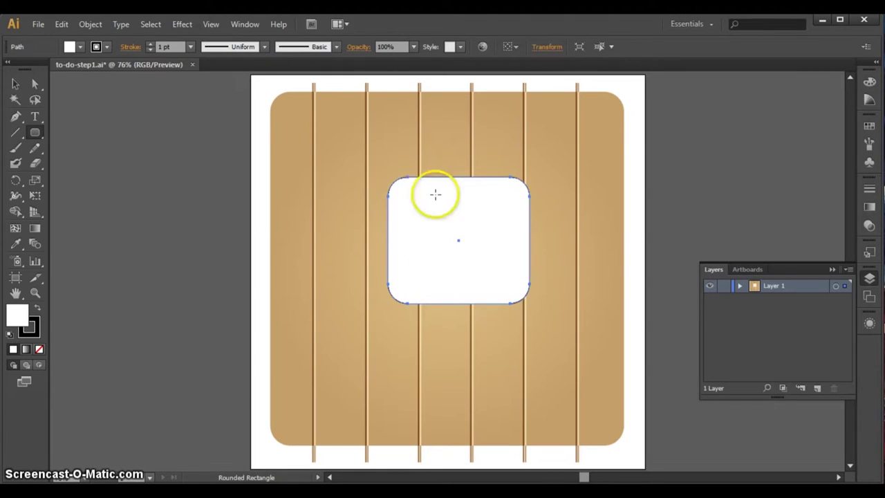
{"action": "key", "text": "Delete"}
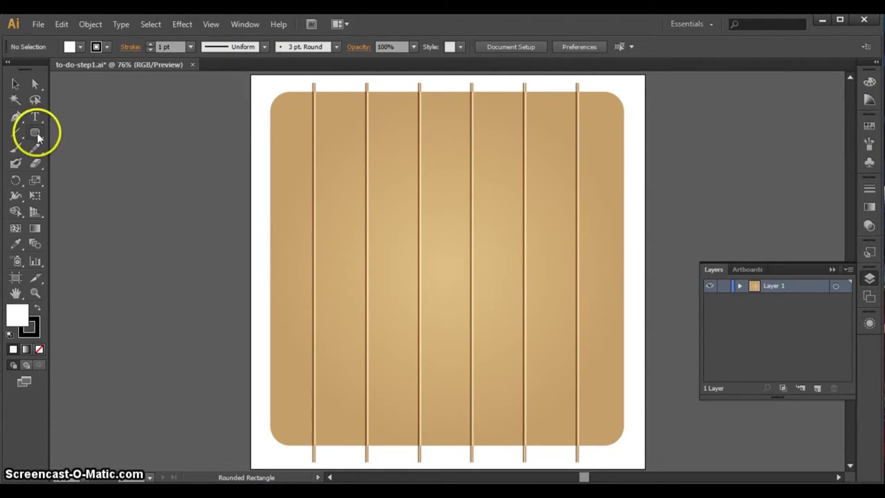
{"action": "mouse_move", "coordinate": [300, 122]}
{"action": "left_mouse_down"}
{"action": "mouse_move", "coordinate": [454, 287]}
{"action": "mouse_move", "coordinate": [455, 309]}
{"action": "mouse_move", "coordinate": [470, 317]}
{"action": "left_mouse_up"}
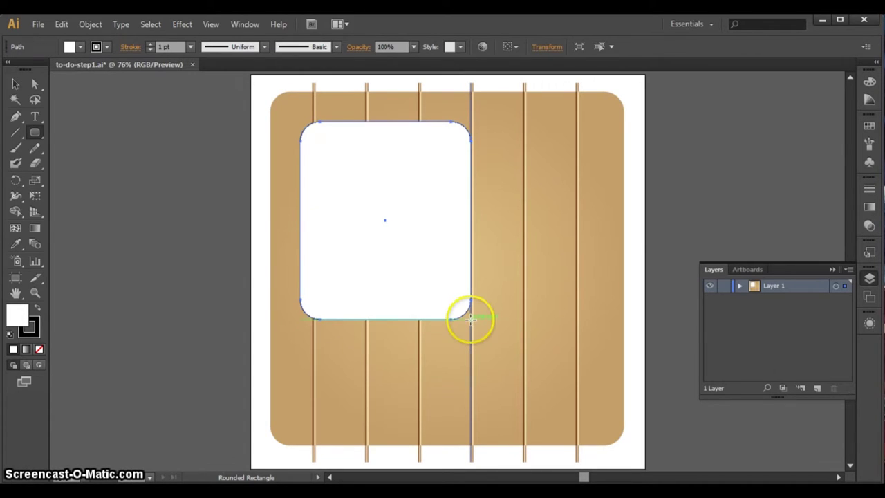
{"action": "left_click", "coordinate": [15, 84]}
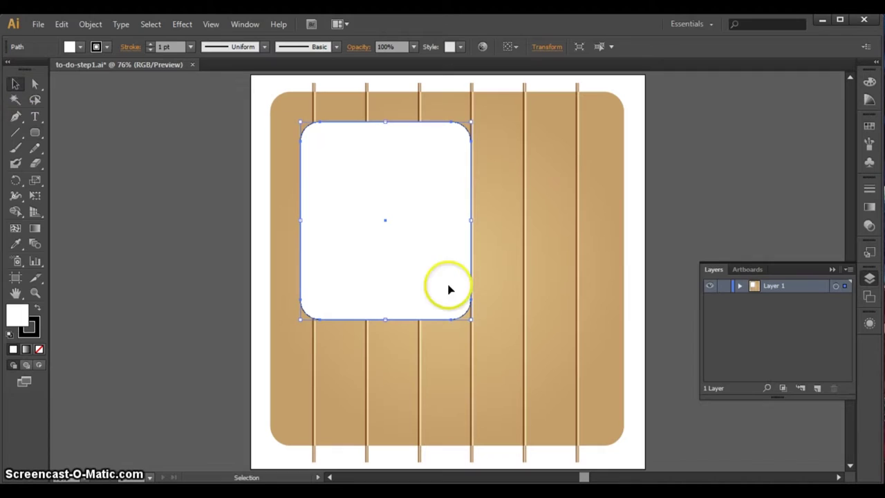
Try enlarging the card, undo it, then start rotating it about 14° from a corner
{"action": "left_click_drag", "start_coordinate": [471, 319], "coordinate": [454, 271]}
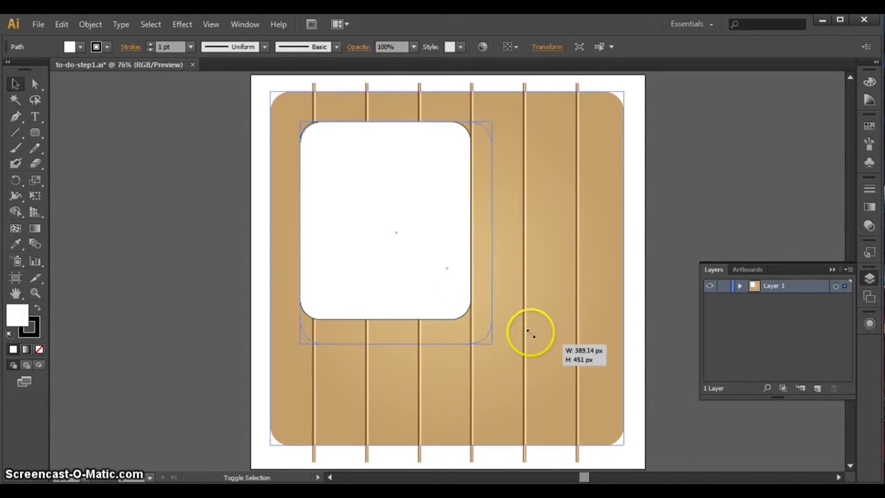
{"action": "left_click_drag", "start_coordinate": [454, 271], "coordinate": [533, 342]}
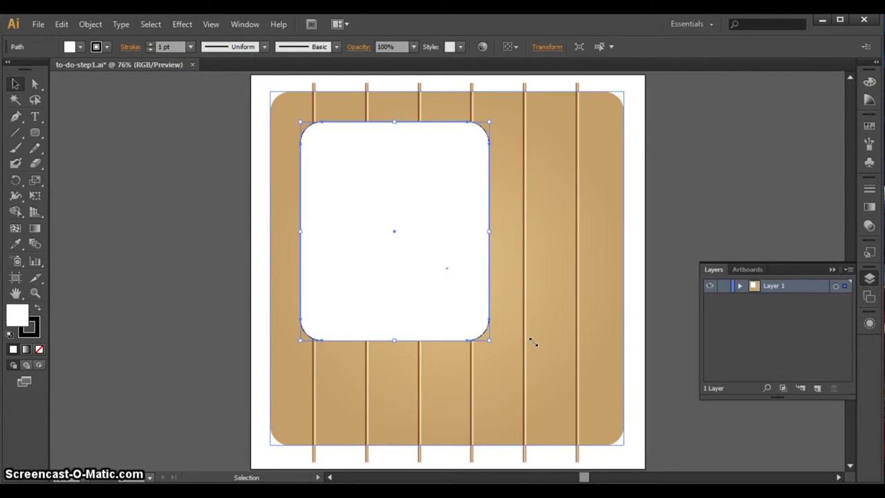
{"action": "key", "text": "ctrl+z"}
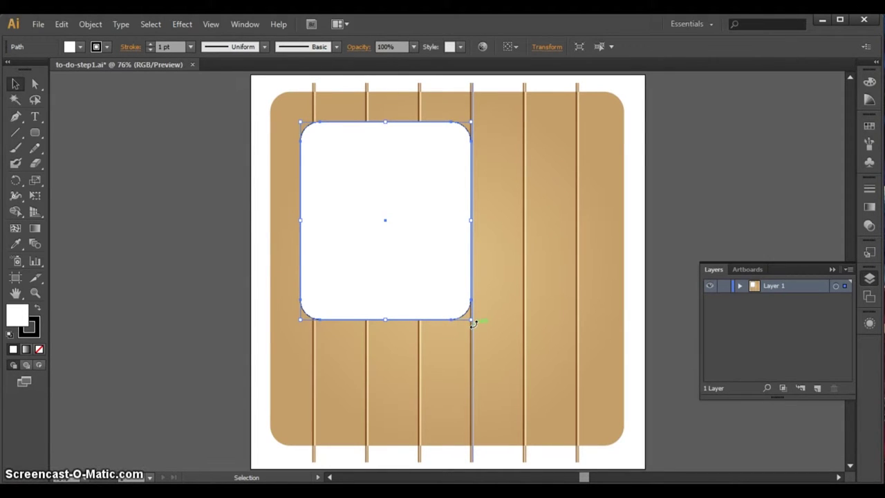
{"action": "left_click_drag", "start_coordinate": [472, 321], "coordinate": [488, 297]}
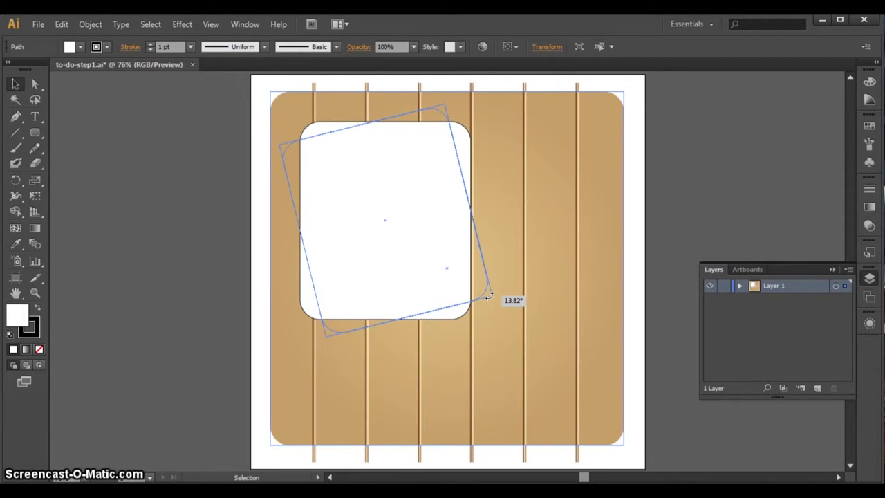
Commit the card's tilt at about 13.8° and reselect the tilted card
{"action": "left_click_drag", "start_coordinate": [488, 295], "coordinate": [489, 299]}
{"action": "left_click", "coordinate": [417, 175]}
{"action": "left_click", "coordinate": [246, 184]}
{"action": "left_click", "coordinate": [391, 162]}
{"action": "left_click", "coordinate": [520, 172]}
{"action": "left_click", "coordinate": [407, 184]}
Nudge the card slightly right and down, then select the wooden board
{"action": "key", "text": "Right"}
{"action": "key", "text": "Right"}
{"action": "key", "text": "Right"}
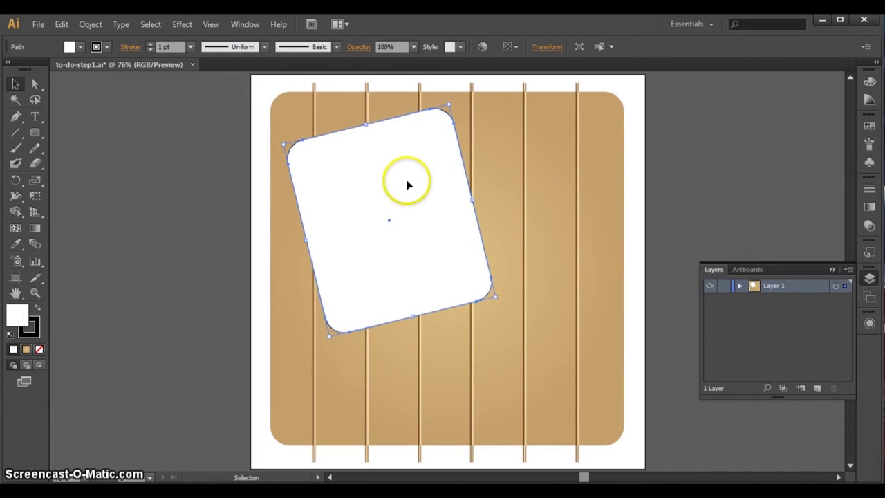
{"action": "key", "text": "Down"}
{"action": "key", "text": "Down"}
{"action": "key", "text": "Down"}
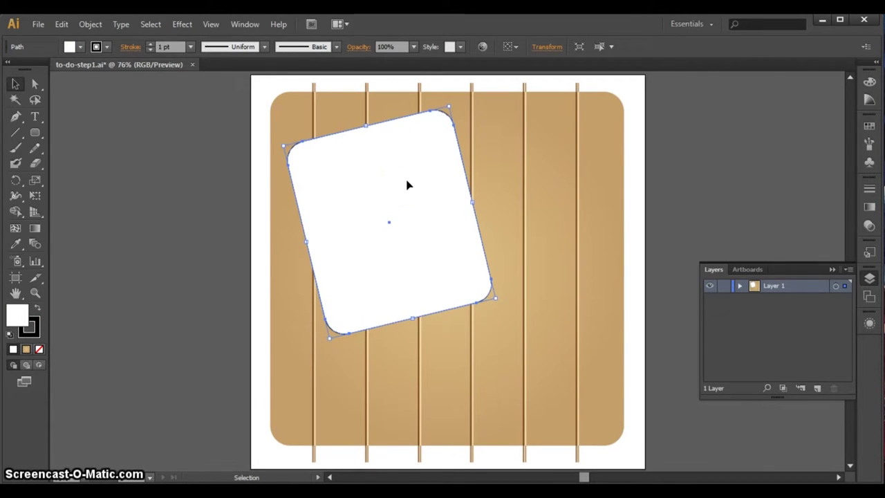
{"action": "key", "text": "Right"}
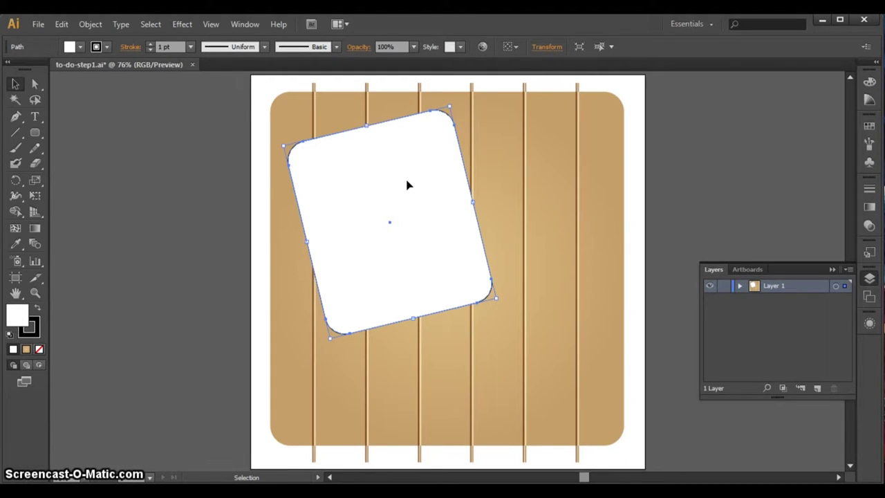
{"action": "left_click", "coordinate": [510, 313], "text": "shift"}
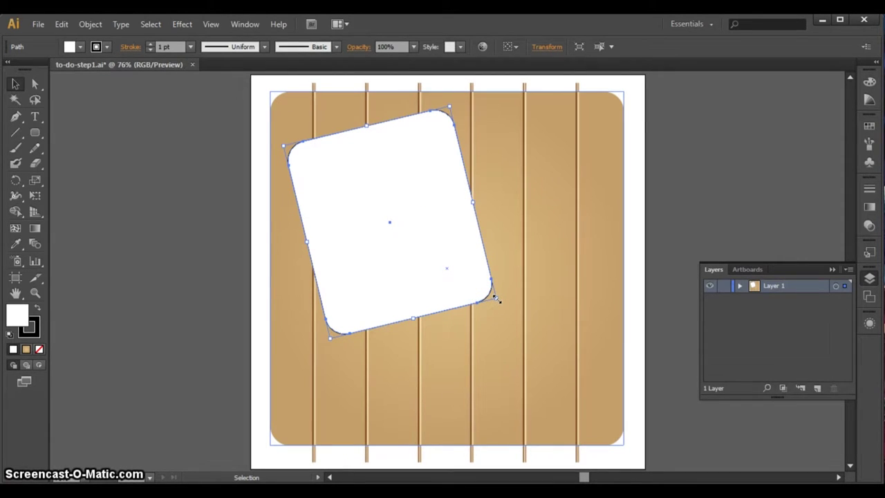
{"action": "left_click_drag", "start_coordinate": [493, 295], "coordinate": [503, 303]}
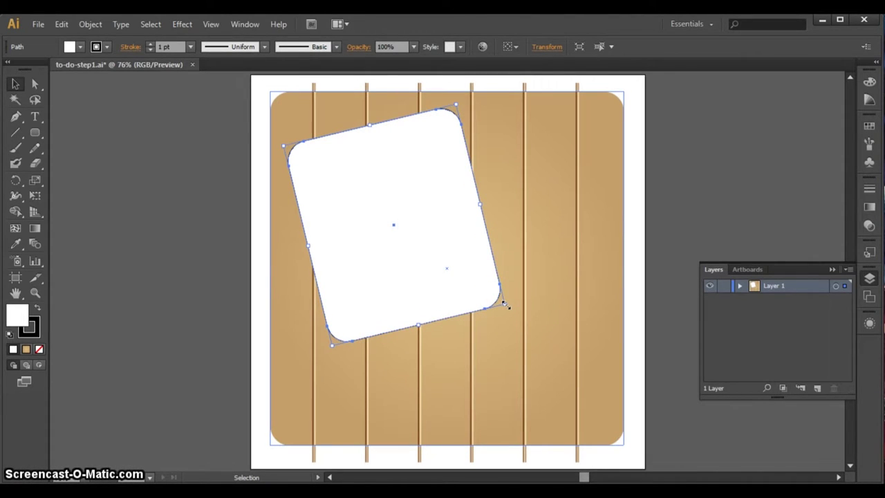
{"action": "left_click", "coordinate": [442, 242]}
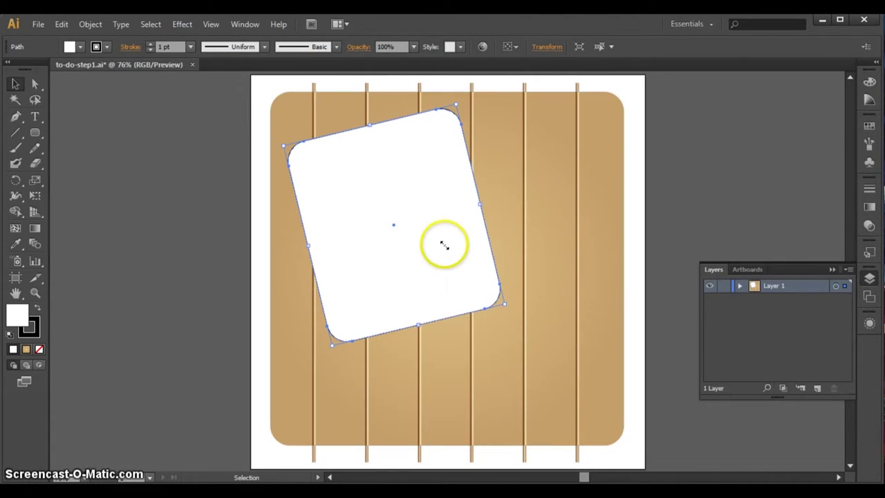
{"action": "left_click", "coordinate": [583, 181], "text": "shift"}
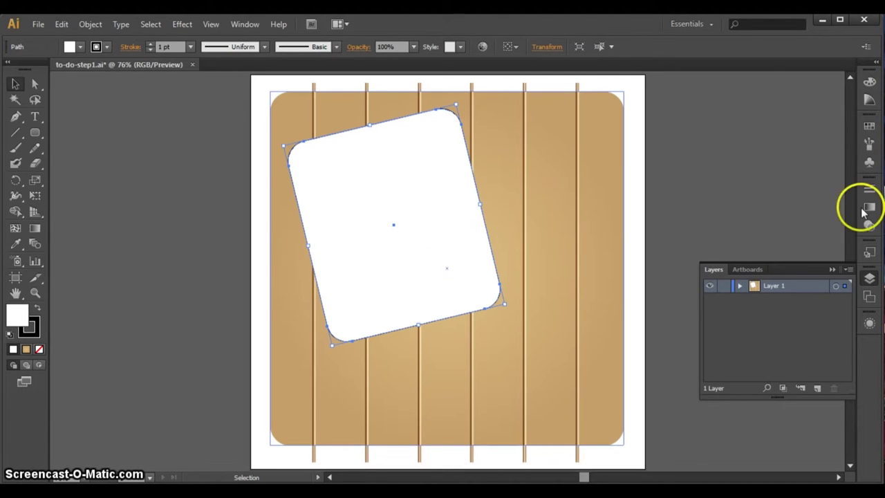
{"action": "left_click", "coordinate": [581, 181]}
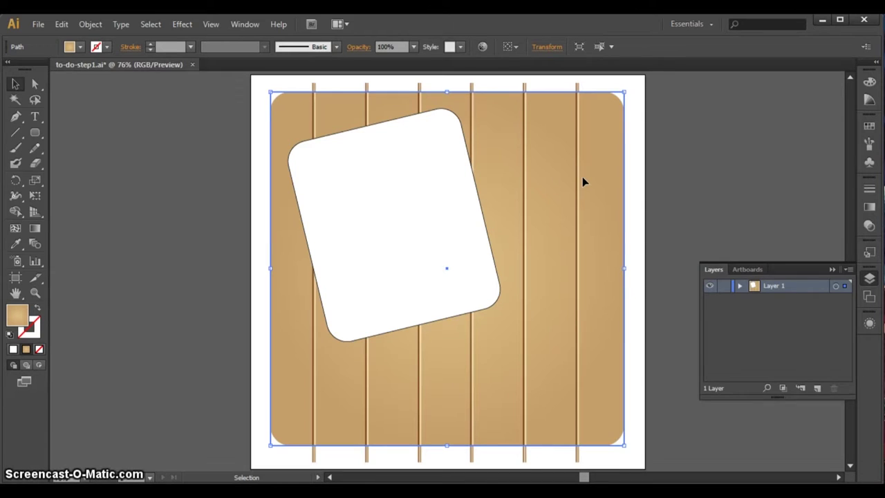
Eyedrop the wooden board's tan radial gradient onto the white card
{"action": "left_click", "coordinate": [15, 244]}
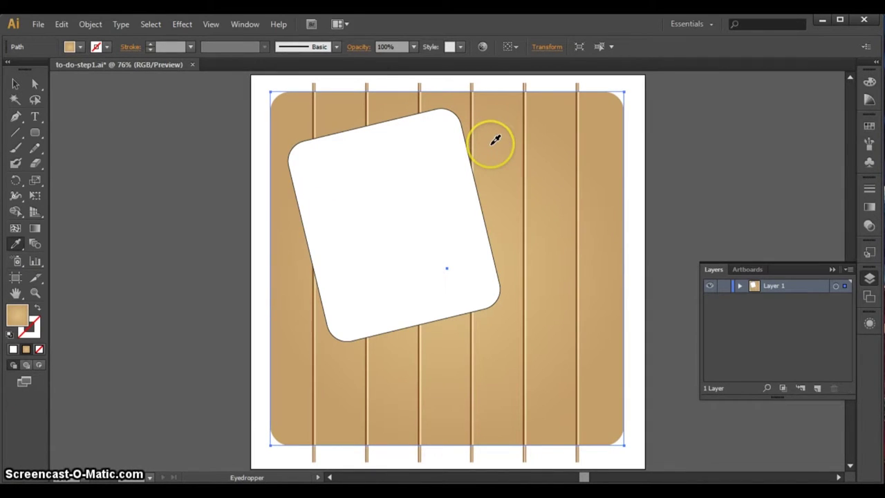
{"action": "left_click", "coordinate": [15, 84]}
{"action": "left_click", "coordinate": [422, 217]}
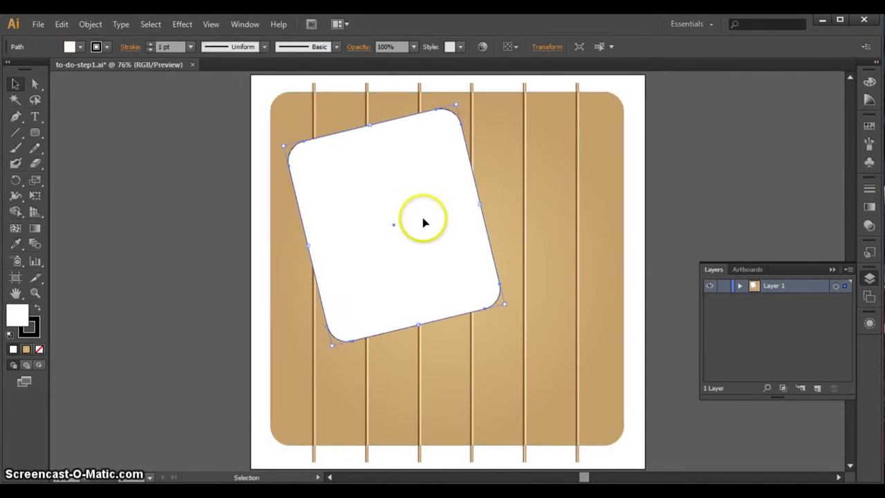
{"action": "left_click", "coordinate": [15, 244]}
{"action": "left_click", "coordinate": [489, 148]}
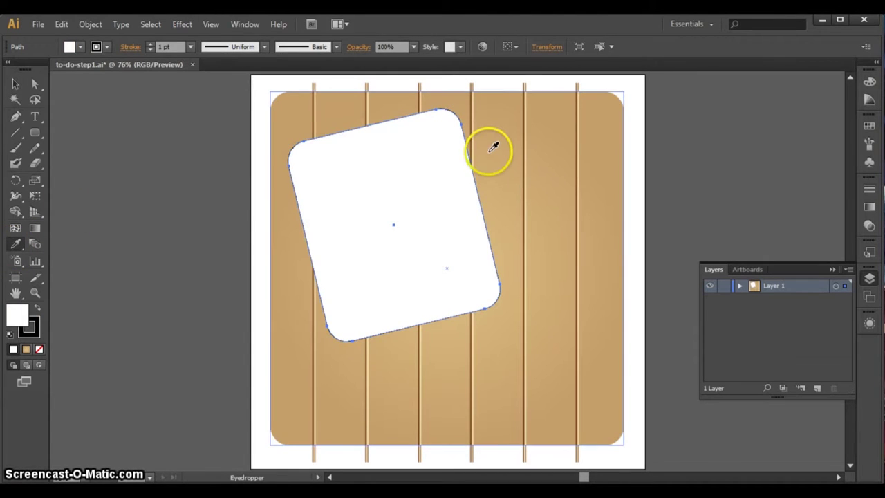
{"action": "left_click", "coordinate": [493, 147]}
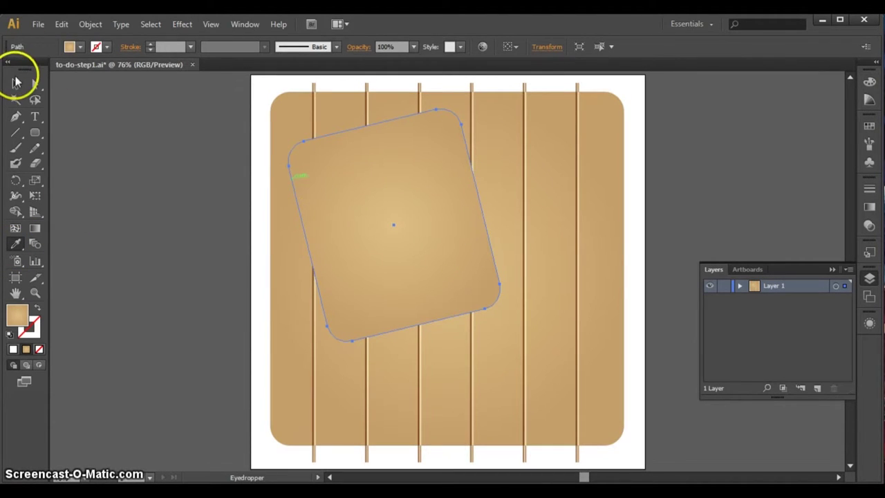
{"action": "left_click", "coordinate": [15, 83]}
{"action": "left_click", "coordinate": [538, 224], "text": "shift"}
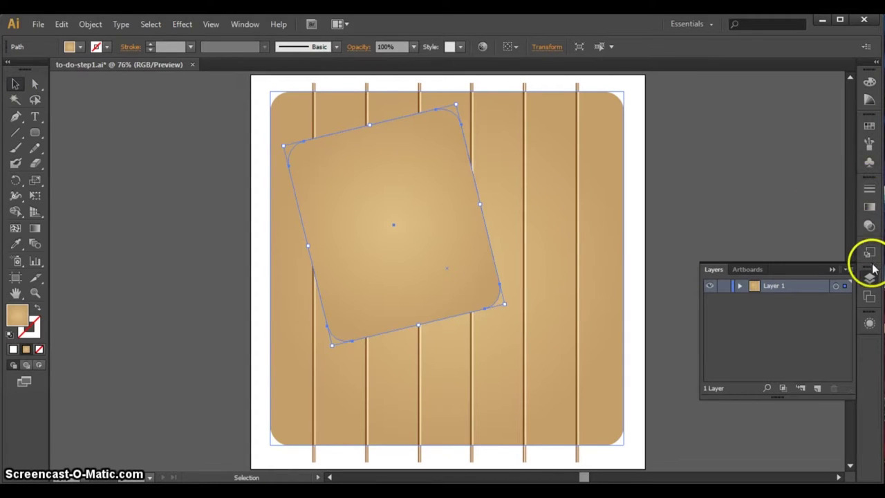
Give the card a radial gradient from a white centre to cream f3dcca
{"action": "left_click", "coordinate": [869, 207]}
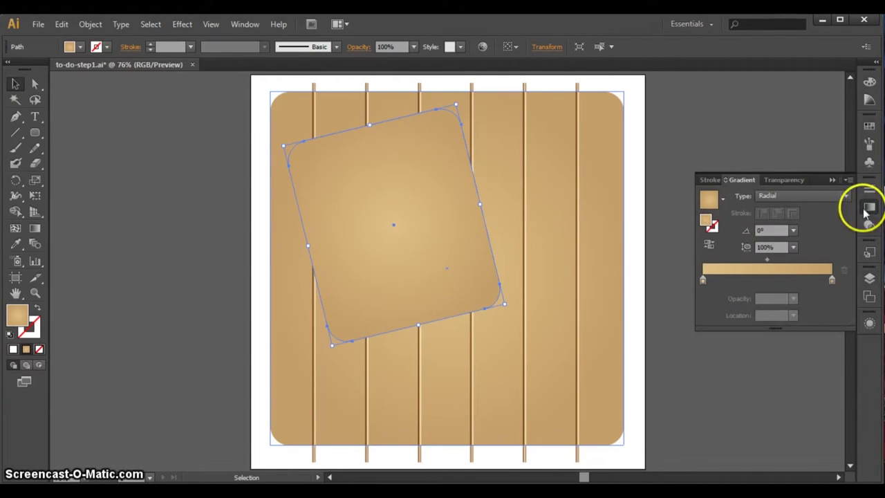
{"action": "double_click", "coordinate": [702, 280]}
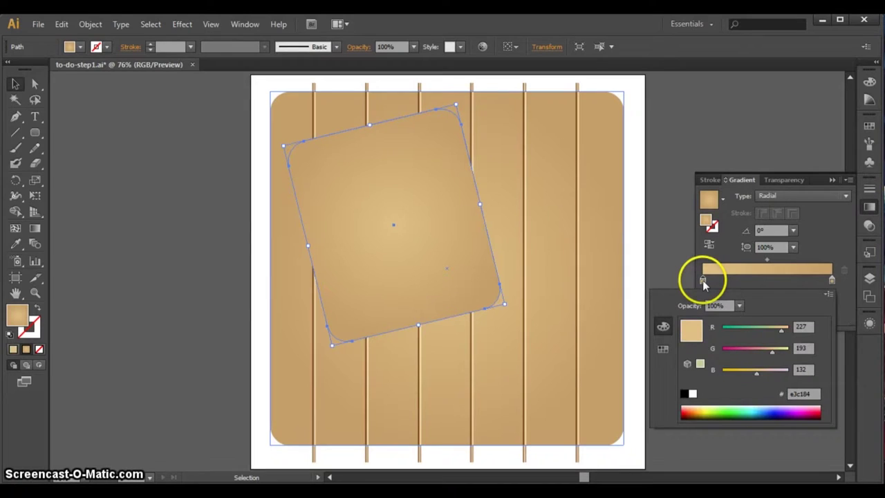
{"action": "left_click", "coordinate": [692, 393]}
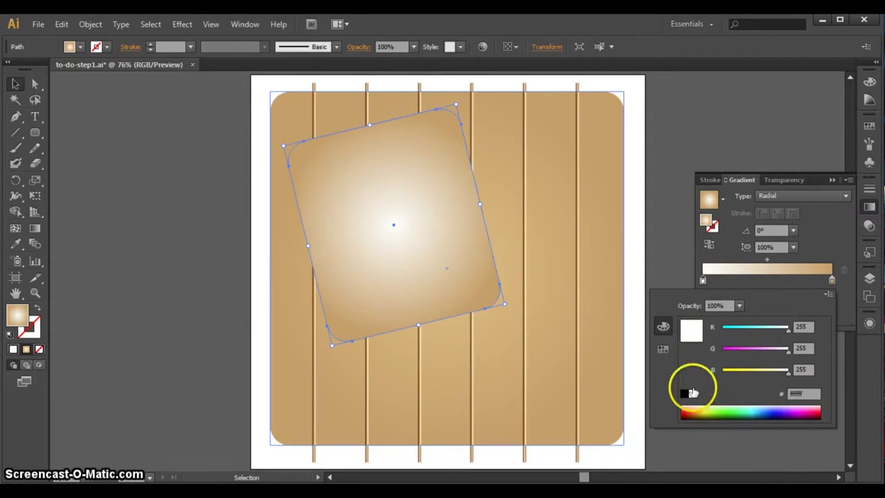
{"action": "double_click", "coordinate": [832, 281]}
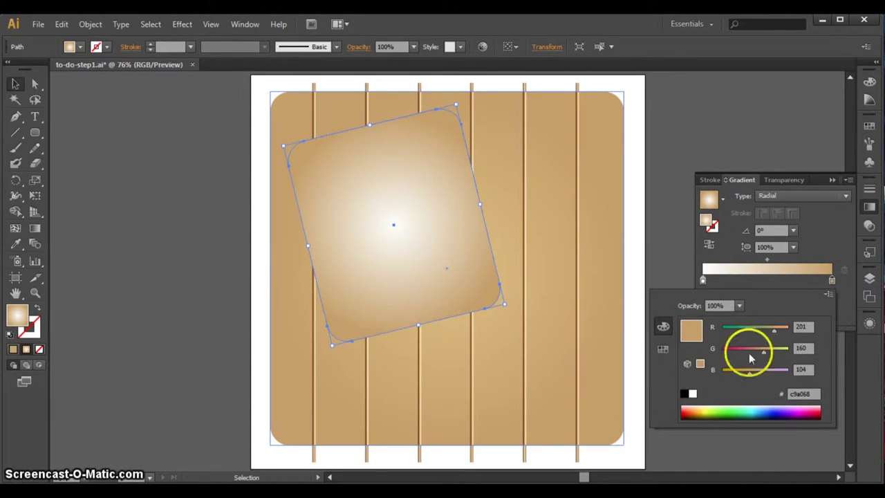
{"action": "left_click", "coordinate": [809, 394]}
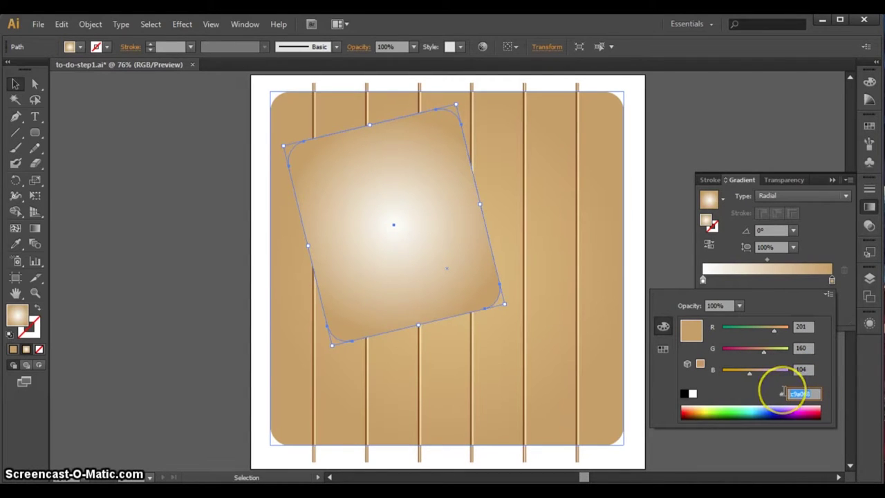
{"action": "type", "text": "f3dcca"}
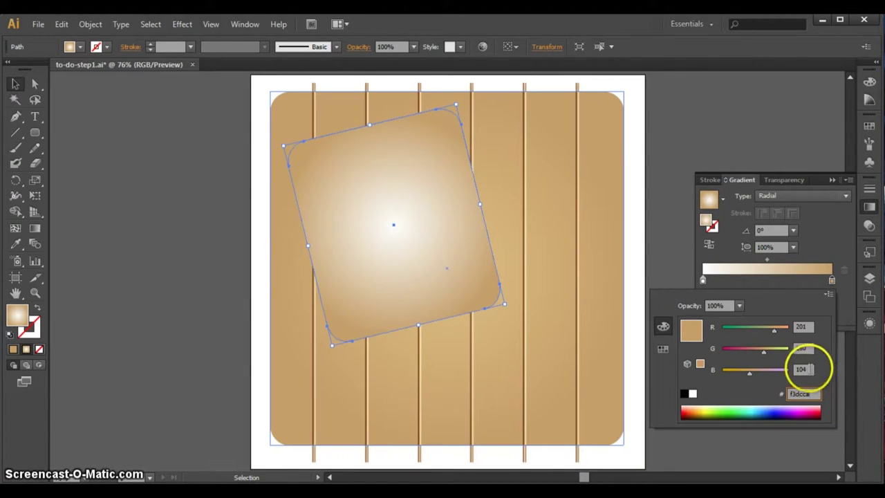
{"action": "left_click", "coordinate": [802, 369]}
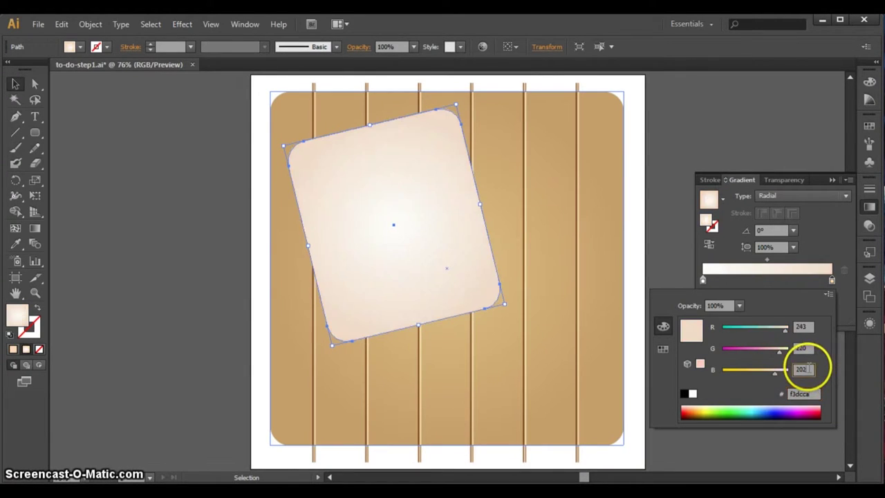
{"action": "left_click", "coordinate": [785, 283]}
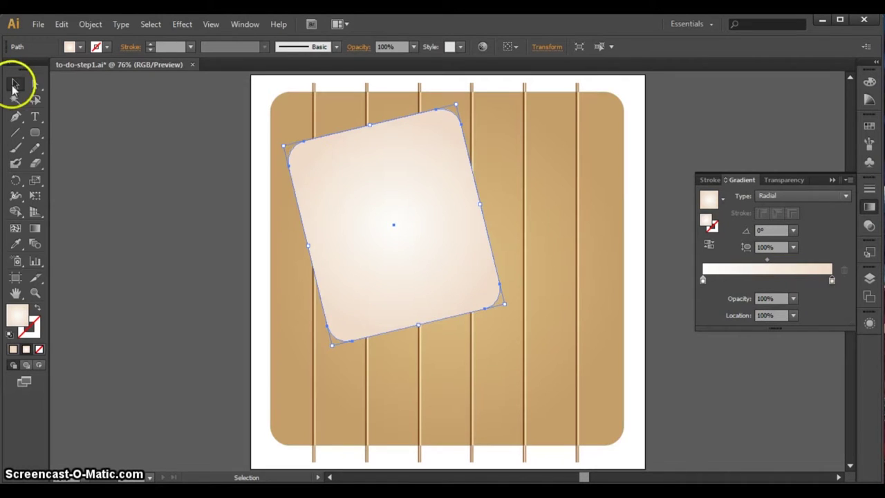
{"action": "left_click", "coordinate": [533, 278]}
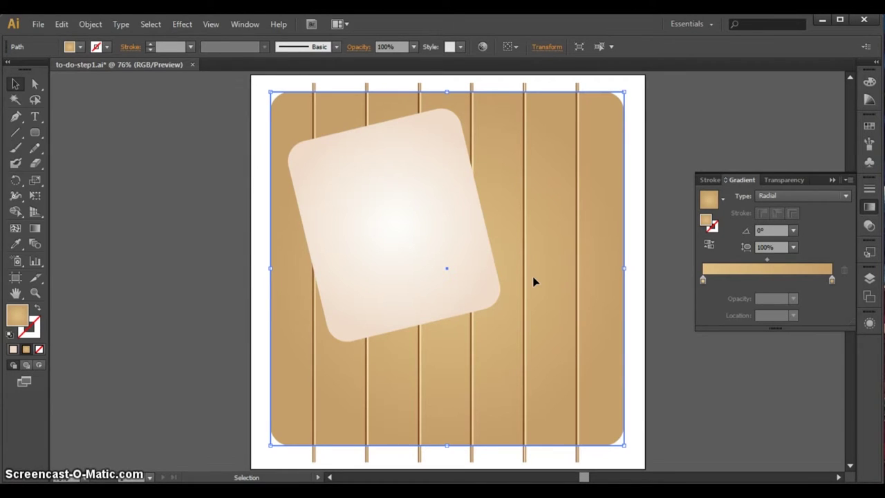
{"action": "left_click", "coordinate": [312, 173]}
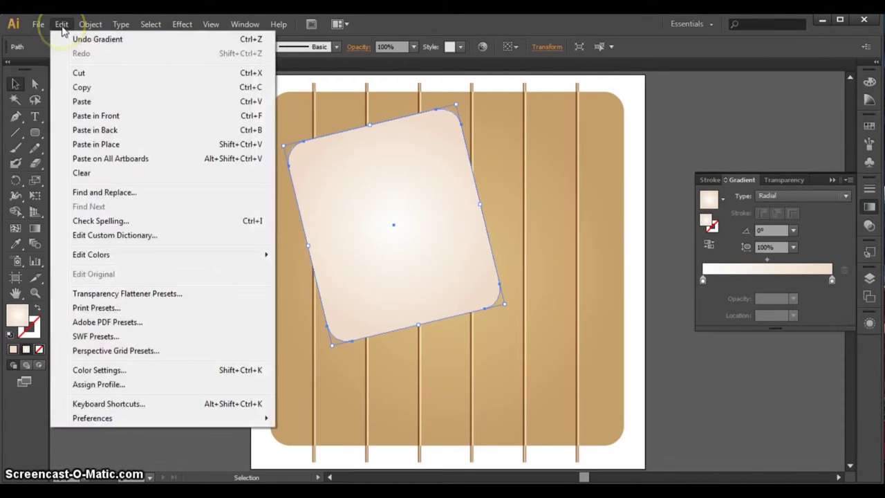
Copy the cream card and paste it twice
{"action": "left_click", "coordinate": [80, 90]}
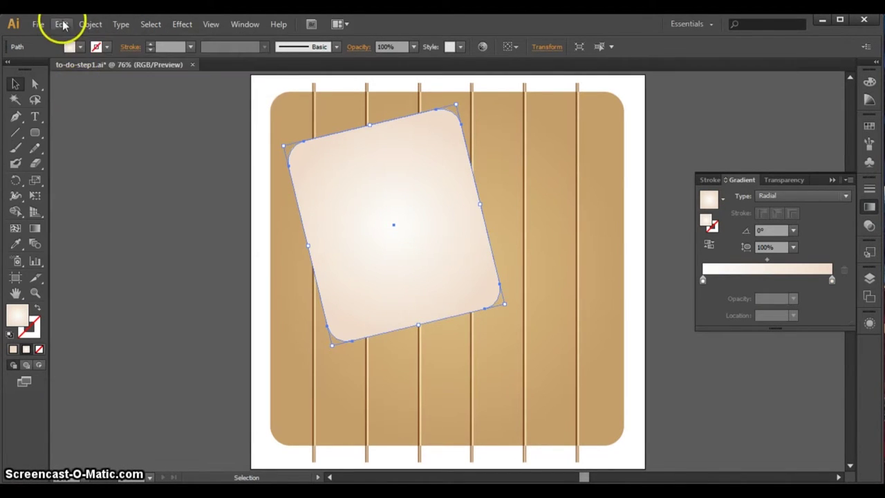
{"action": "left_click", "coordinate": [61, 24]}
{"action": "left_click", "coordinate": [85, 101]}
{"action": "left_click", "coordinate": [61, 24]}
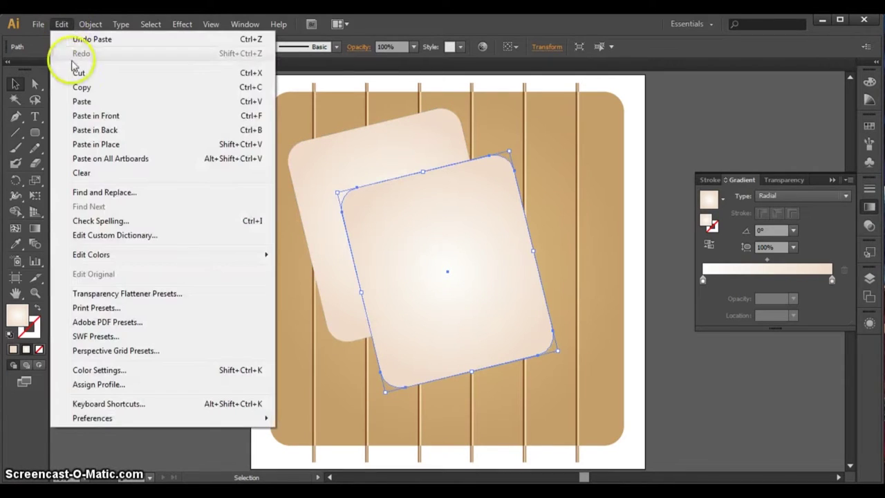
{"action": "left_click", "coordinate": [78, 100]}
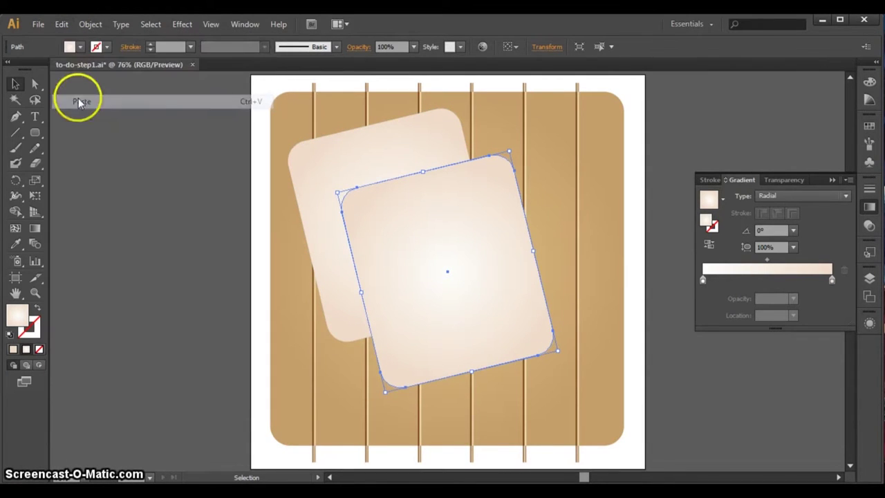
{"action": "double_click", "coordinate": [492, 255]}
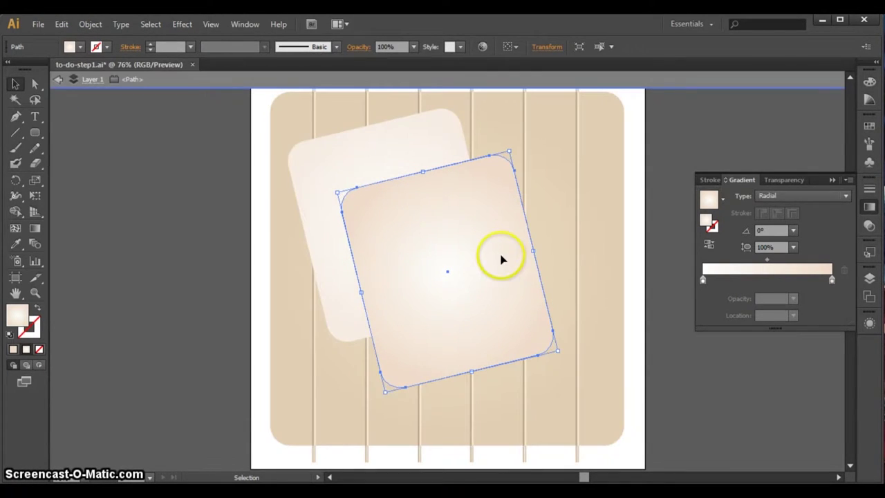
{"action": "left_click", "coordinate": [58, 80]}
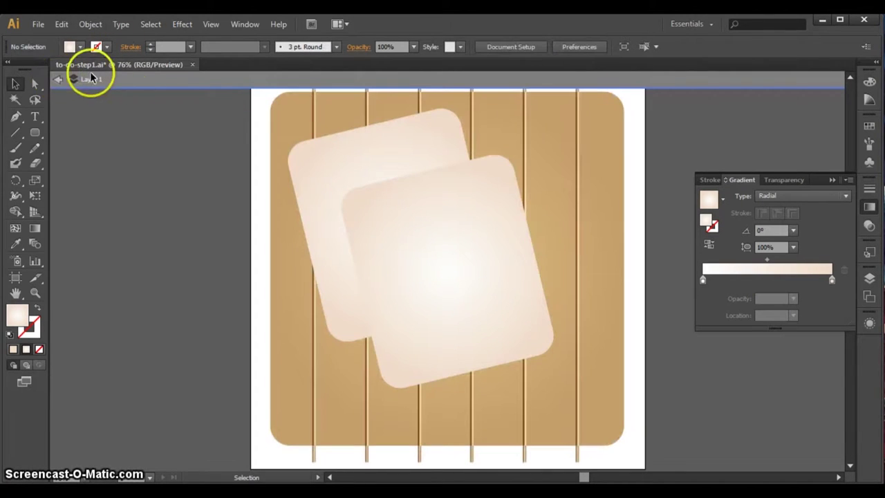
Duplicate the pasted card down and to the right, selecting both copies
{"action": "left_click", "coordinate": [488, 226]}
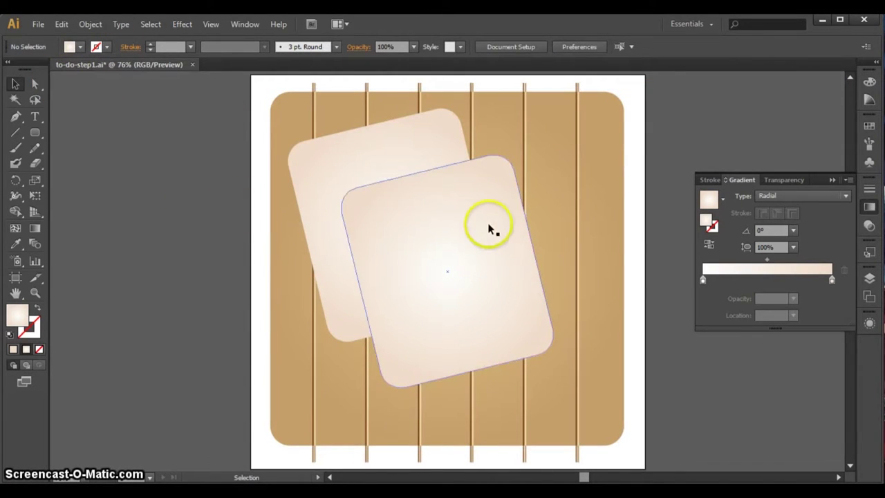
{"action": "left_click_drag", "start_coordinate": [466, 229], "coordinate": [542, 249]}
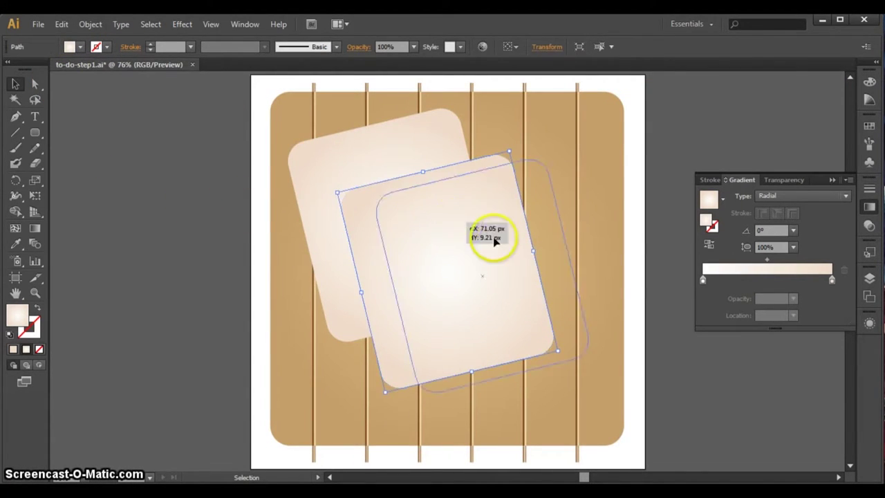
{"action": "left_click", "coordinate": [453, 176], "text": "shift"}
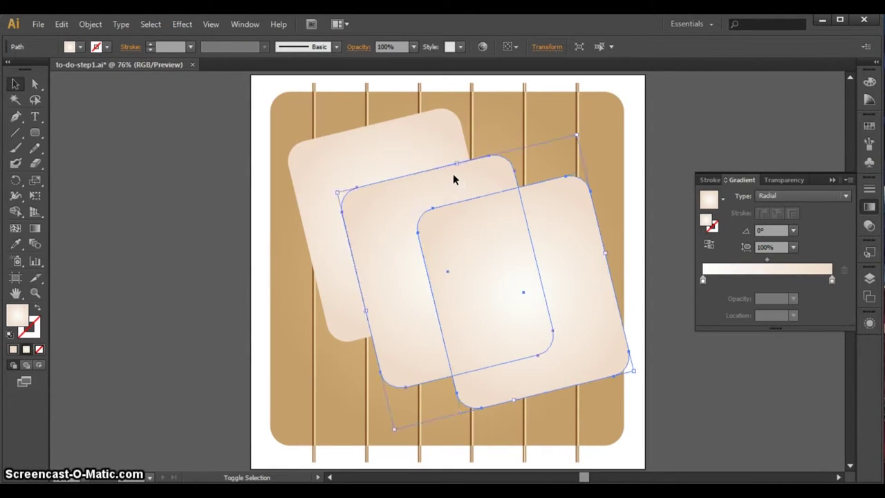
{"action": "double_click", "coordinate": [19, 316]}
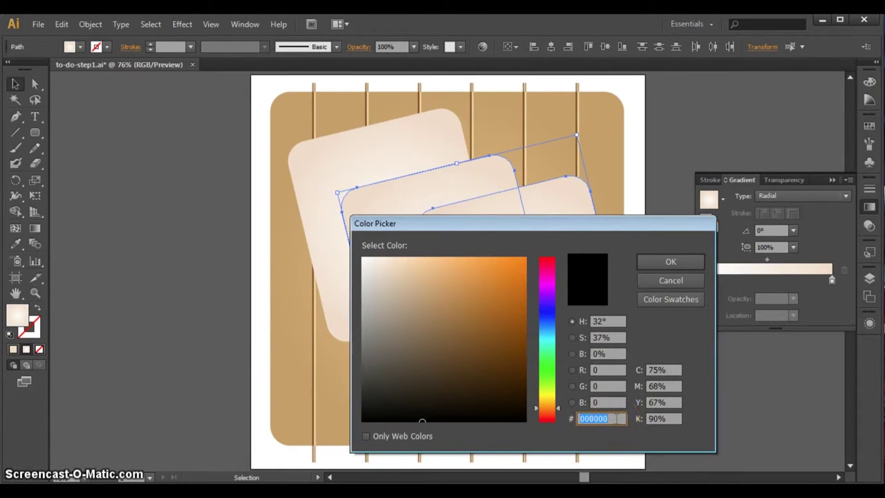
Fill both copied cards with solid brown hex 78c, then select a brown card with the cream card
{"action": "key", "text": "BackSpace"}
{"action": "type", "text": "a8"}
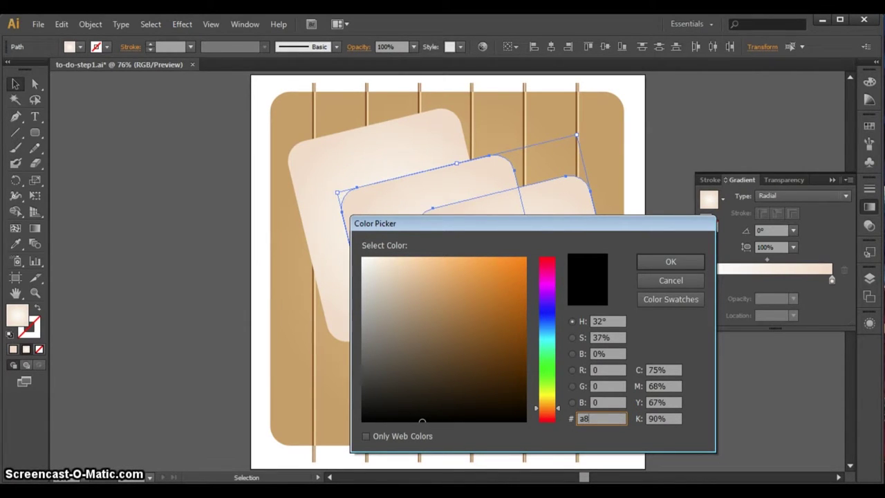
{"action": "type", "text": "78"}
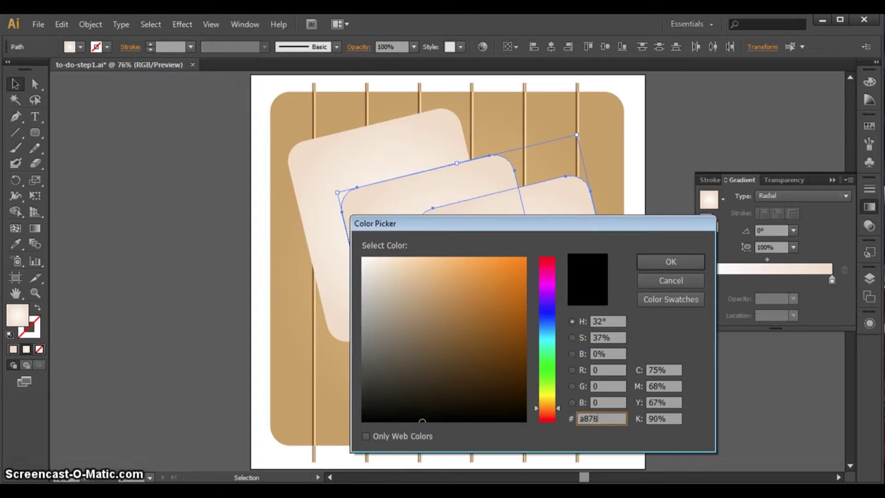
{"action": "type", "text": "c"}
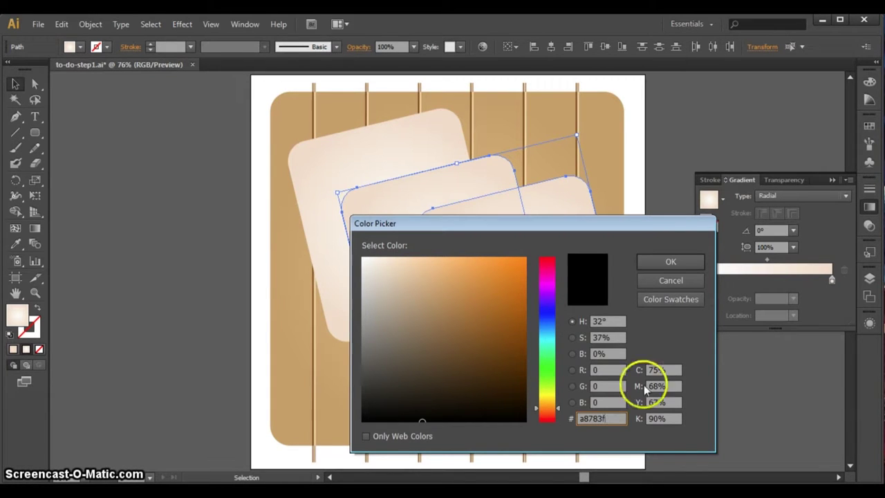
{"action": "left_click", "coordinate": [660, 266]}
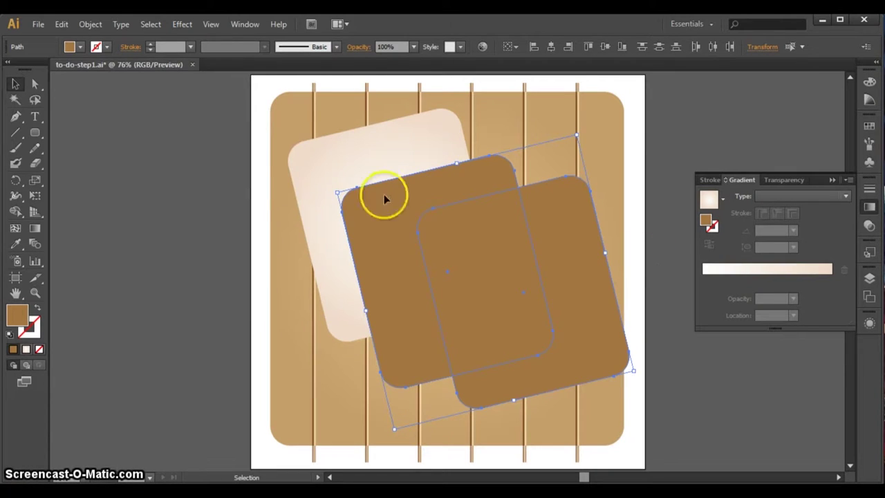
{"action": "left_click", "coordinate": [224, 205]}
{"action": "left_click", "coordinate": [391, 222]}
{"action": "left_click", "coordinate": [365, 173], "text": "shift"}
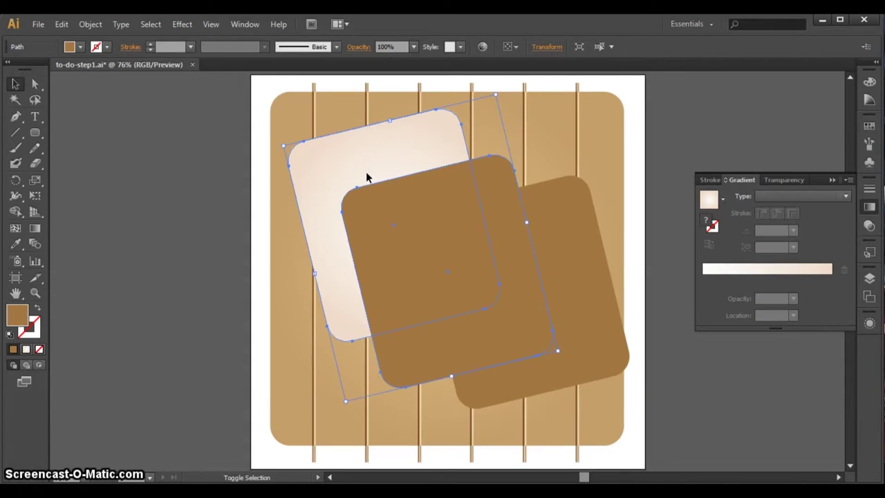
{"action": "left_click", "coordinate": [400, 202]}
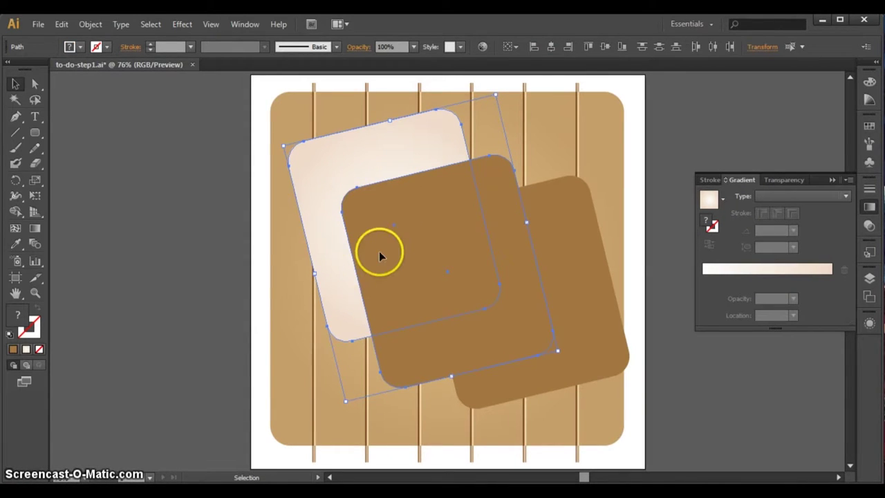
Left- and top-align the middle brown card with the cream card, then zoom out
{"action": "left_click", "coordinate": [533, 46]}
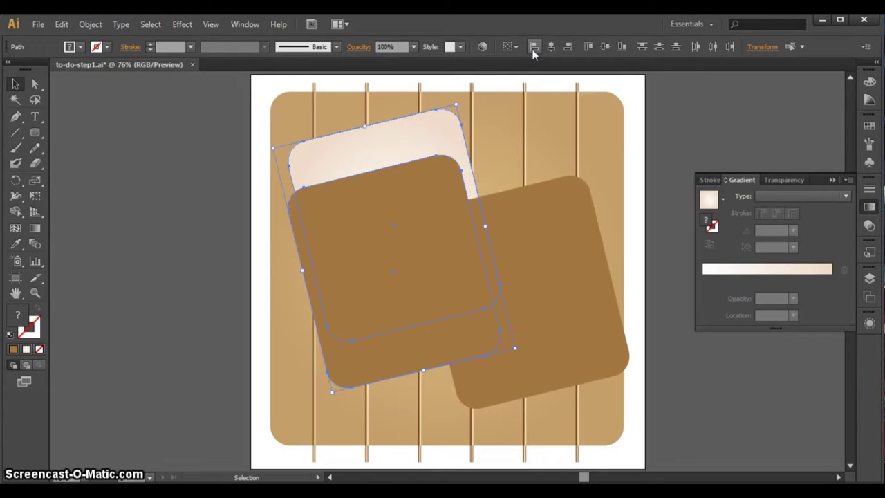
{"action": "left_click", "coordinate": [589, 47]}
{"action": "left_click", "coordinate": [417, 229]}
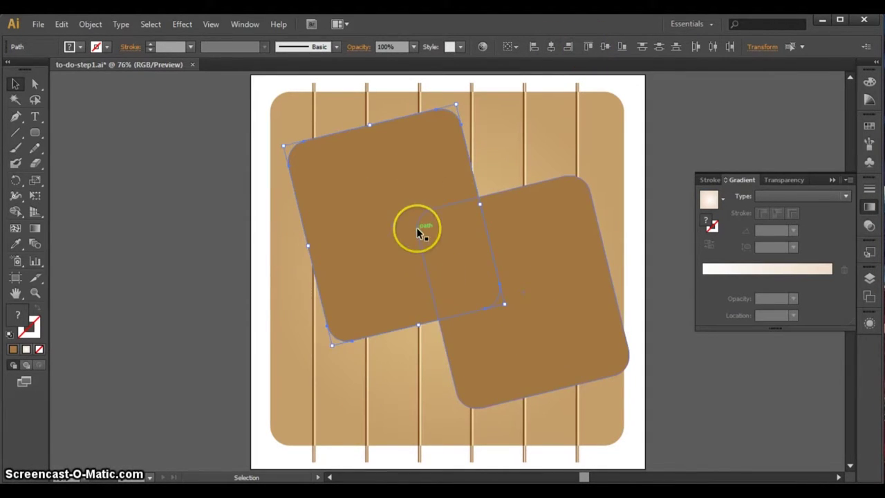
{"action": "left_click", "coordinate": [543, 253]}
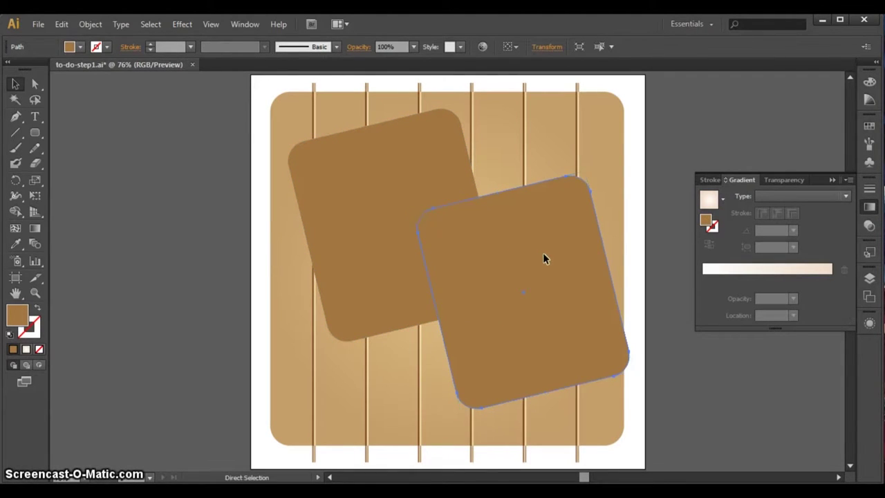
{"action": "key", "text": "ctrl+minus"}
{"action": "key", "text": "ctrl+minus"}
{"action": "key", "text": "ctrl+minus"}
{"action": "left_click", "coordinate": [494, 256]}
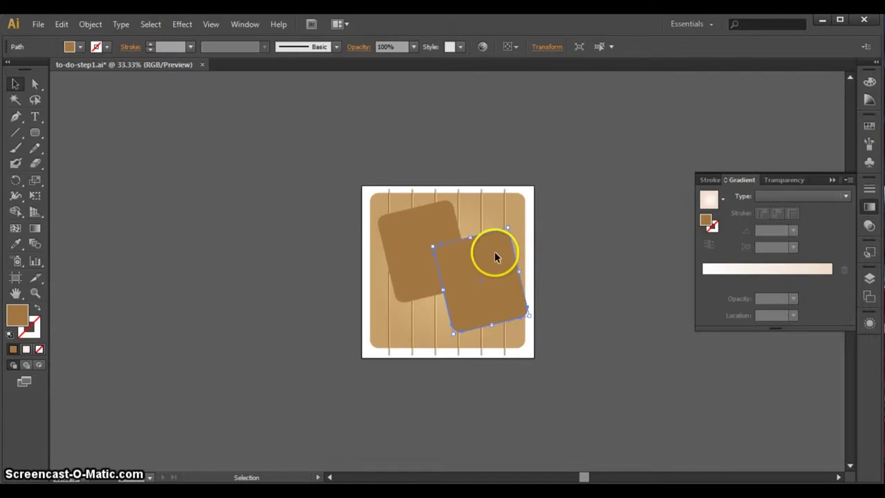
Move the second brown card off the board to its lower right
{"action": "left_click_drag", "start_coordinate": [491, 254], "coordinate": [595, 319]}
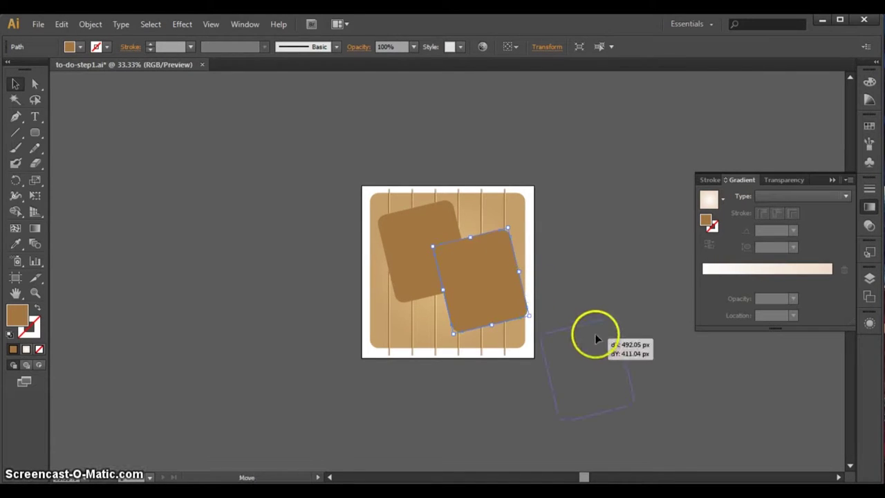
{"action": "left_click_drag", "start_coordinate": [595, 319], "coordinate": [595, 320]}
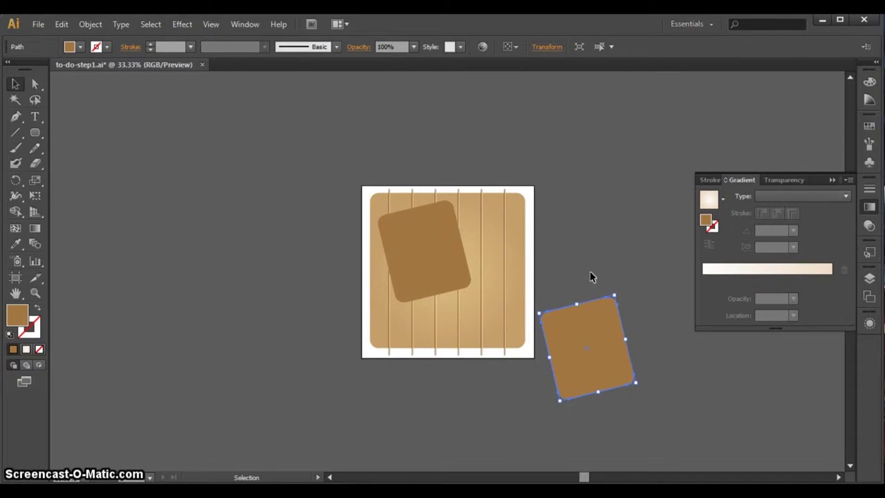
{"action": "left_click", "coordinate": [589, 272]}
{"action": "left_click", "coordinate": [587, 323]}
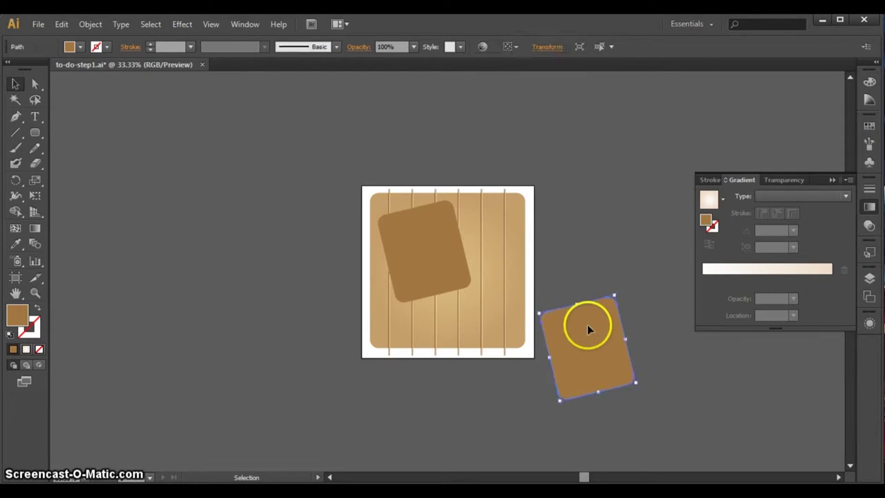
{"action": "left_click_drag", "start_coordinate": [586, 324], "coordinate": [586, 330]}
{"action": "left_click", "coordinate": [602, 259]}
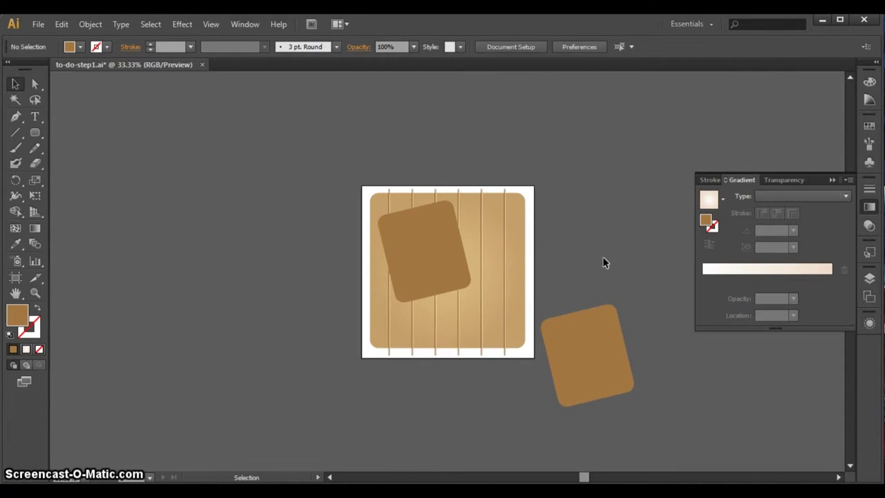
Set the outside brown card's opacity to 0% in the Transparency panel
{"action": "left_click", "coordinate": [416, 251]}
{"action": "left_click", "coordinate": [619, 380], "text": "shift"}
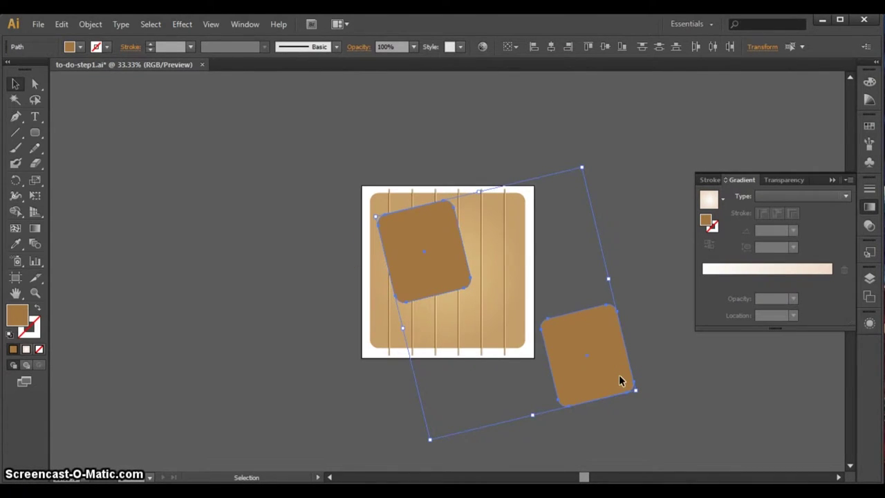
{"action": "left_click", "coordinate": [584, 309]}
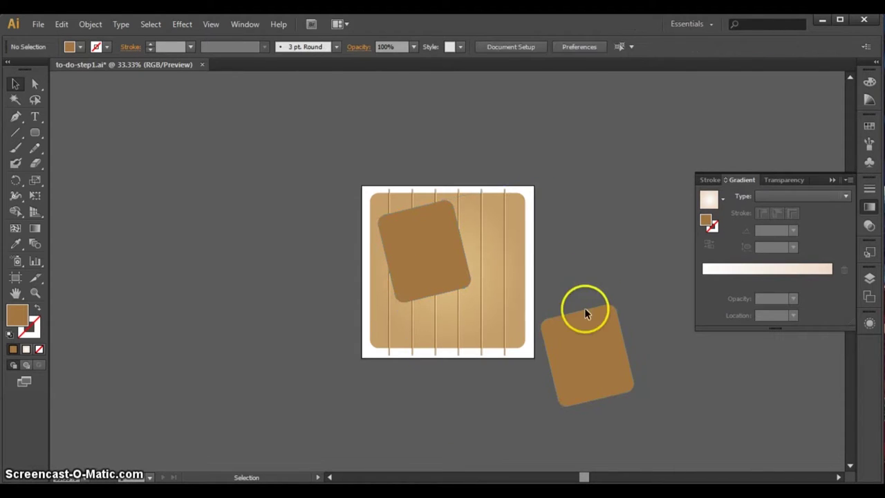
{"action": "left_click", "coordinate": [580, 333]}
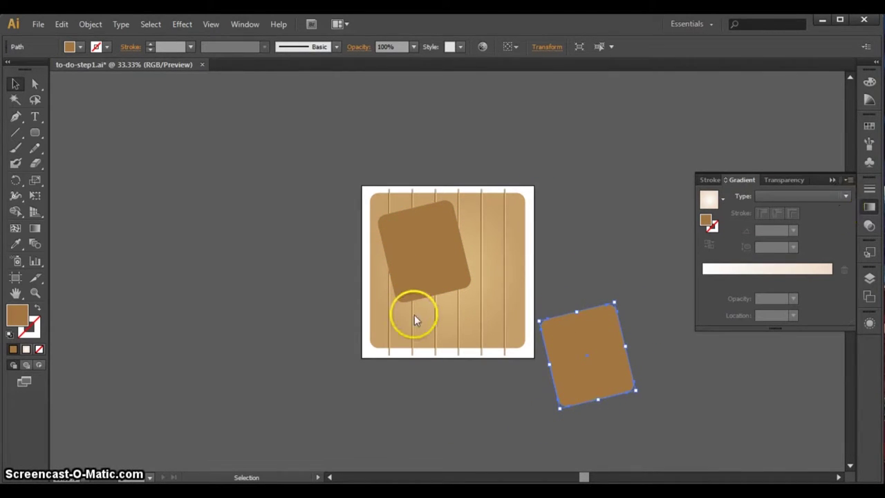
{"action": "left_click", "coordinate": [869, 225]}
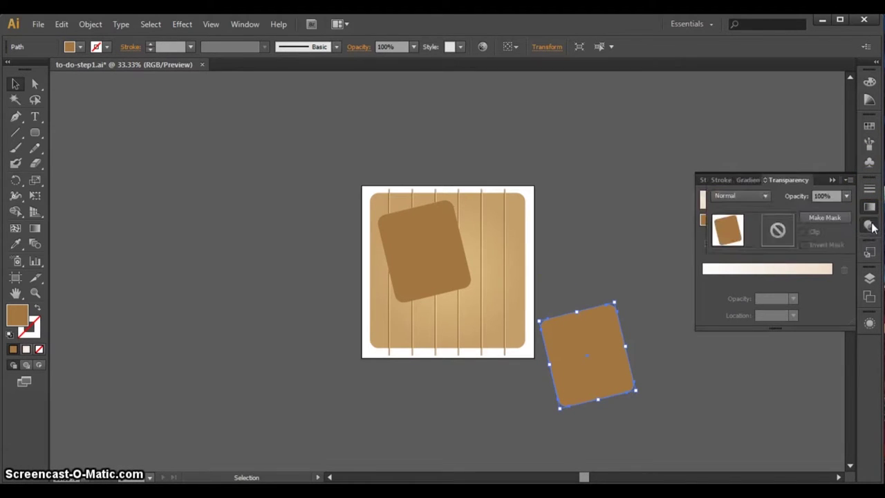
{"action": "left_click", "coordinate": [821, 195]}
{"action": "type", "text": "0"}
{"action": "key", "text": "Return"}
Select both the transparent card and the brown card on the board
{"action": "left_click", "coordinate": [597, 298]}
{"action": "left_click", "coordinate": [593, 319]}
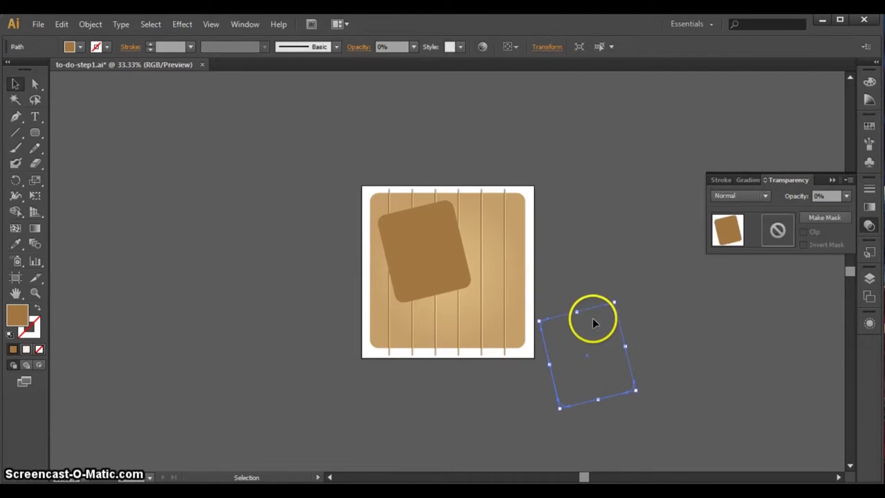
{"action": "left_click", "coordinate": [442, 249], "text": "shift"}
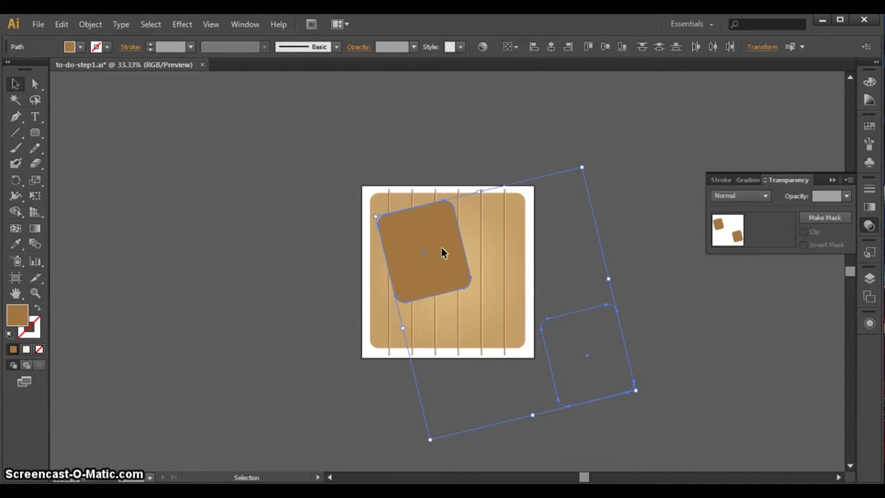
Set Blend Options spacing to Specified Steps with 70 steps
{"action": "left_click", "coordinate": [91, 24]}
{"action": "mouse_move", "coordinate": [107, 317]}
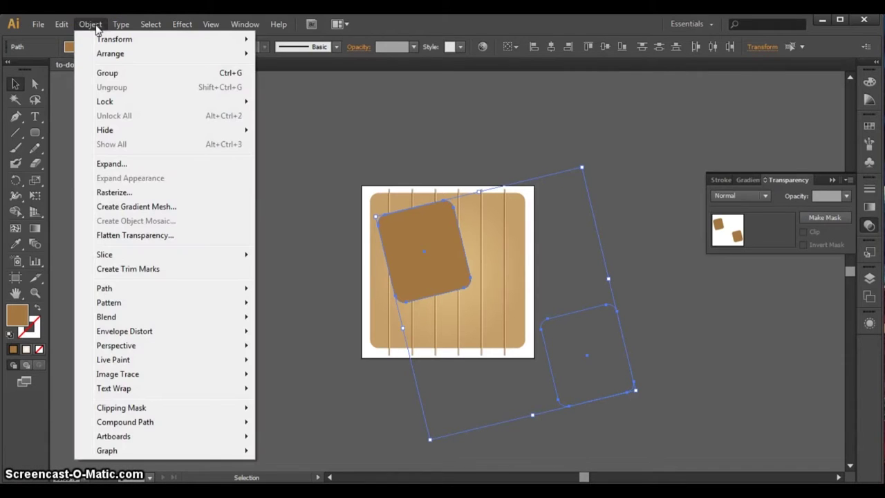
{"action": "left_click", "coordinate": [290, 353]}
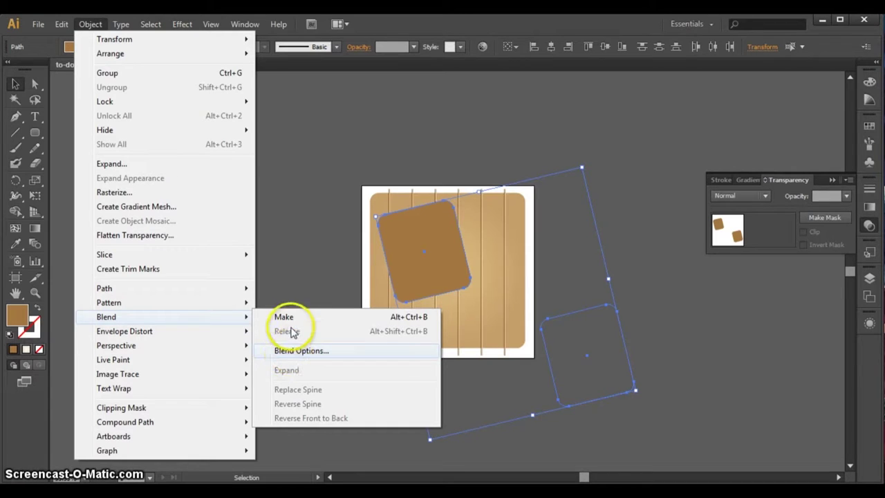
{"action": "left_click", "coordinate": [286, 350]}
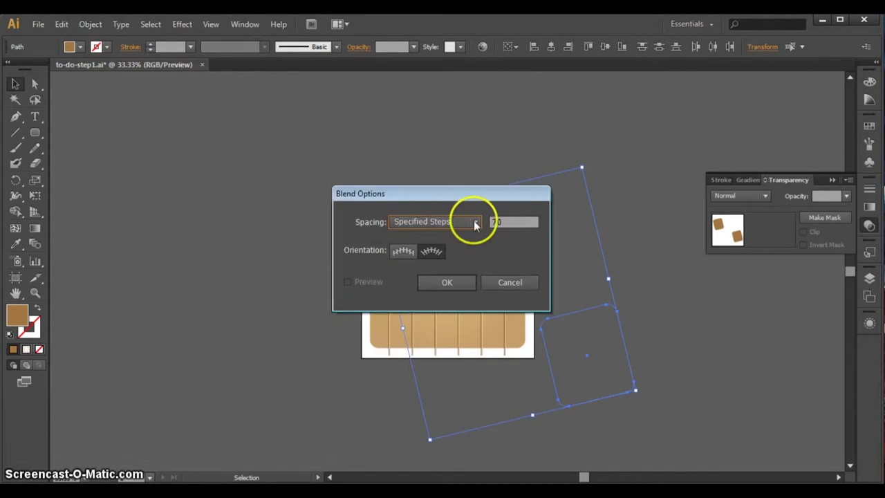
{"action": "left_click", "coordinate": [474, 222]}
{"action": "left_click", "coordinate": [499, 223]}
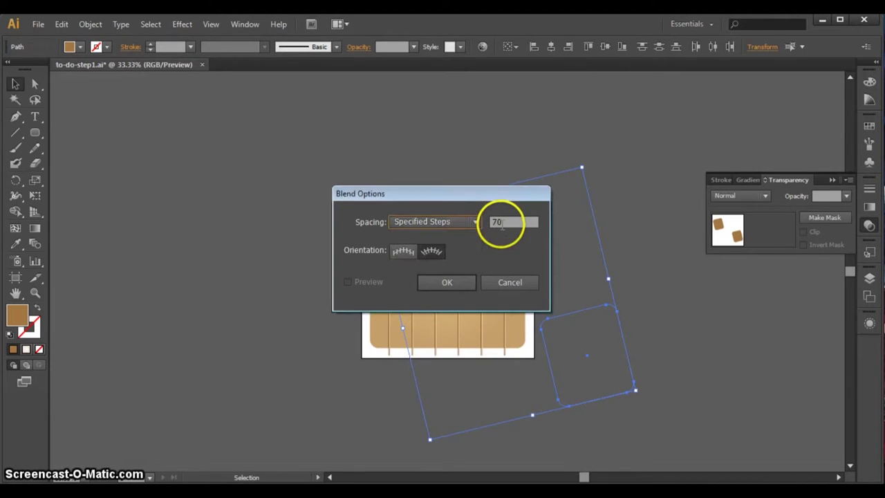
{"action": "left_click_drag", "start_coordinate": [499, 223], "coordinate": [475, 217]}
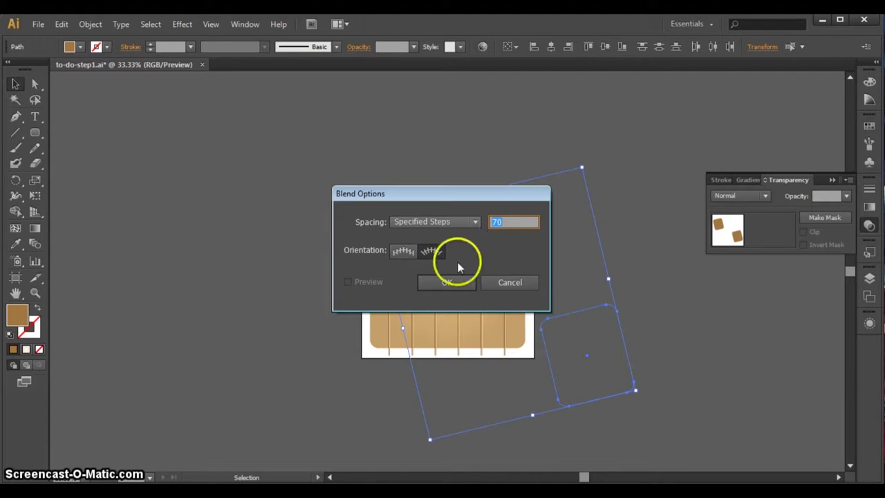
{"action": "left_click", "coordinate": [445, 284]}
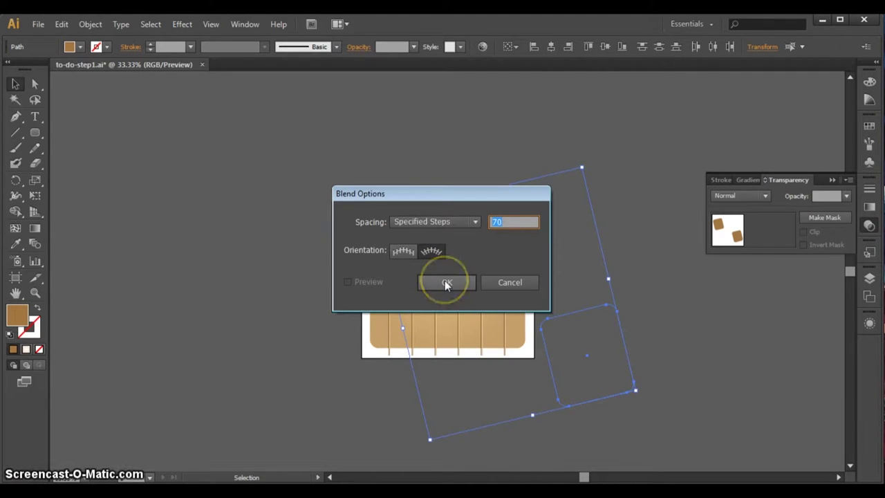
Make the blend between the two brown cards, forming a long fading shadow
{"action": "left_click", "coordinate": [91, 24]}
{"action": "mouse_move", "coordinate": [104, 288]}
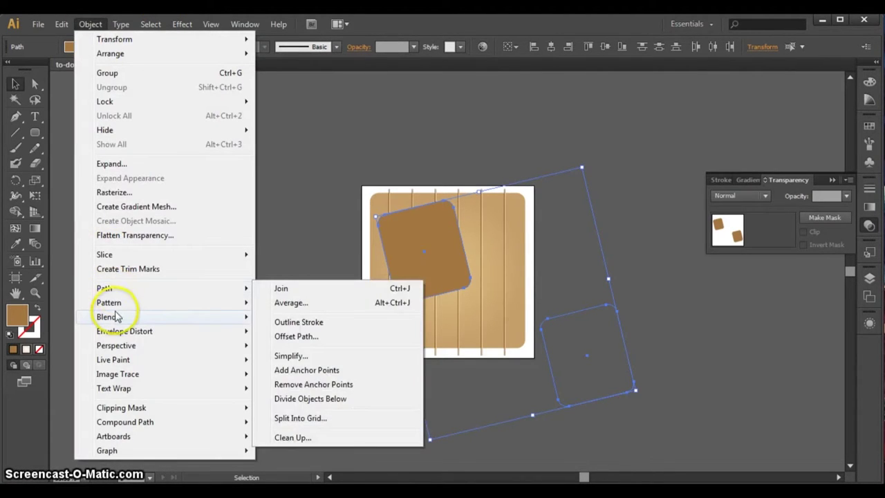
{"action": "left_click", "coordinate": [322, 320]}
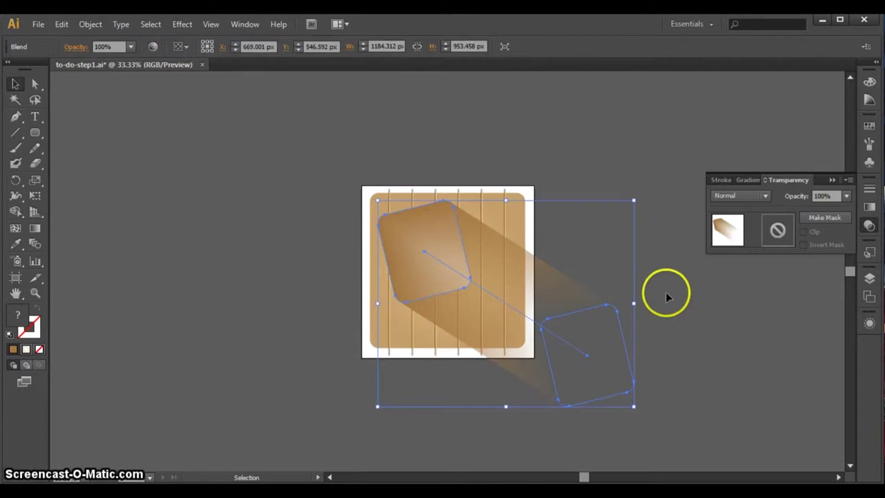
{"action": "left_click", "coordinate": [656, 266]}
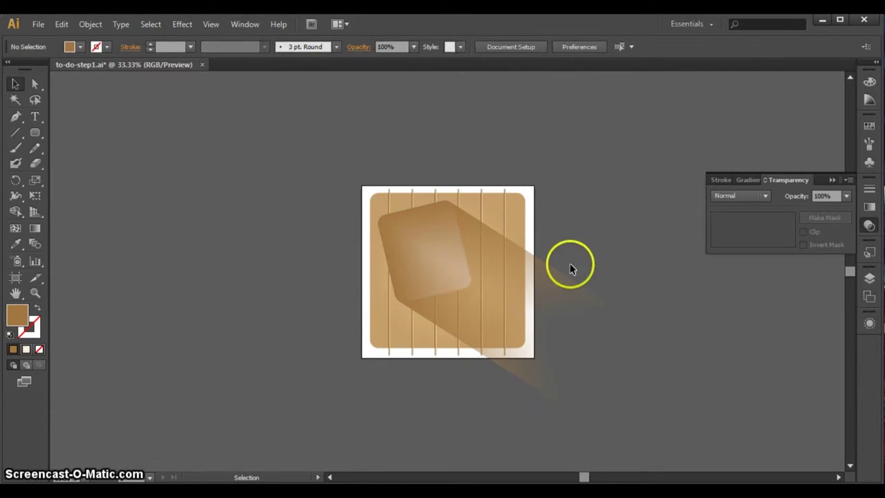
{"action": "left_click", "coordinate": [541, 277]}
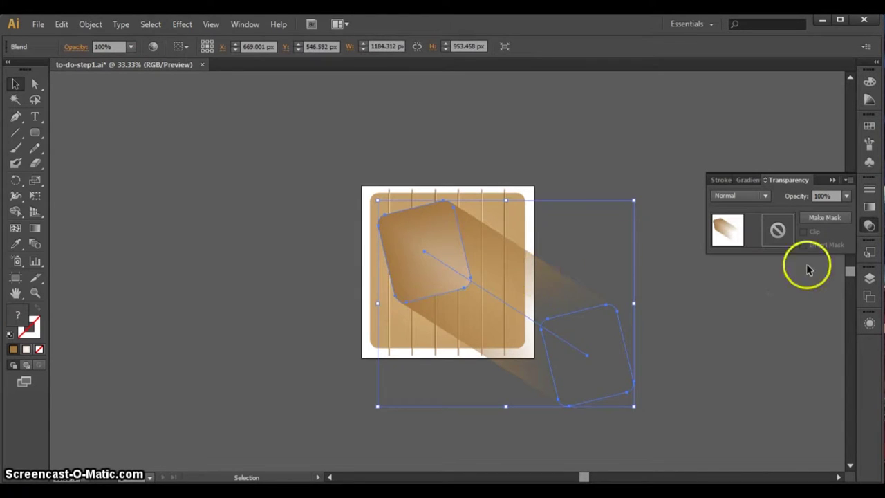
In the Layers panel, move the Blend object below the cream card's path in Layer 1
{"action": "left_click", "coordinate": [872, 279]}
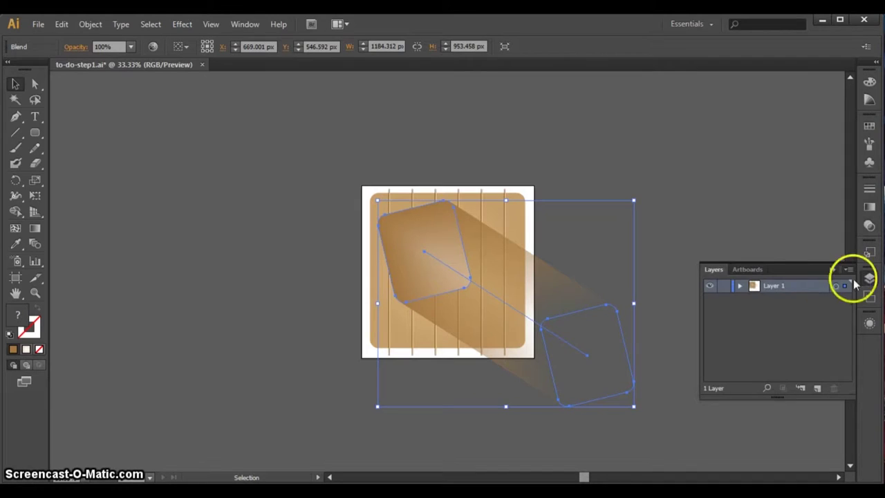
{"action": "left_click", "coordinate": [739, 286]}
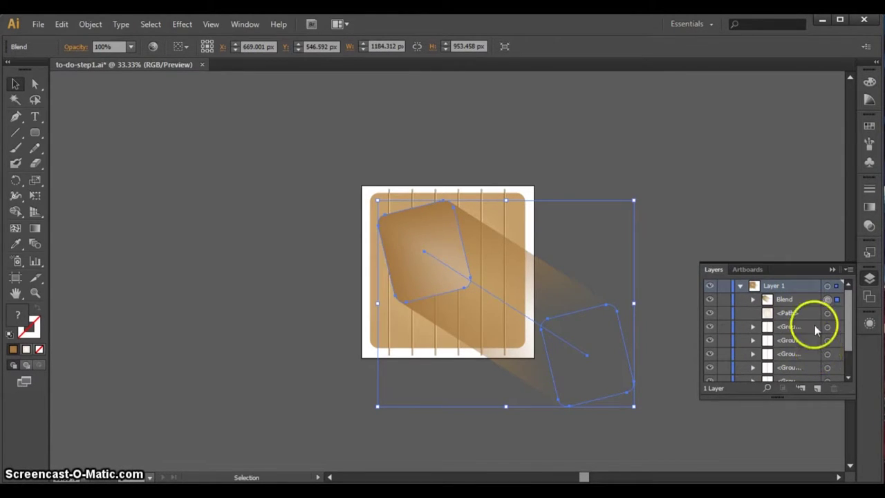
{"action": "left_click", "coordinate": [798, 300]}
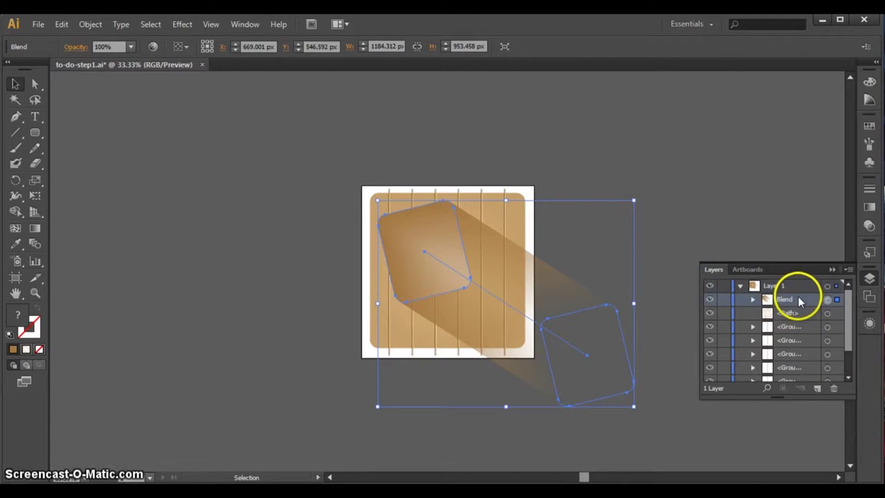
{"action": "left_click", "coordinate": [753, 298]}
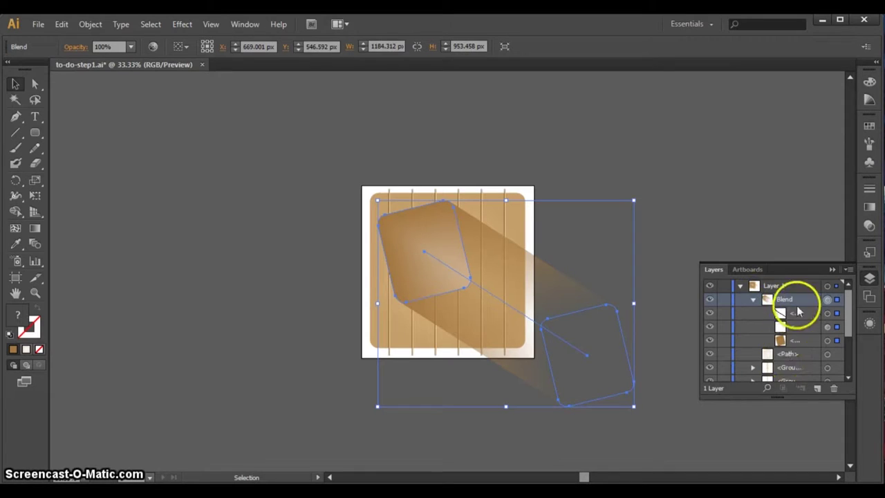
{"action": "left_click", "coordinate": [752, 298]}
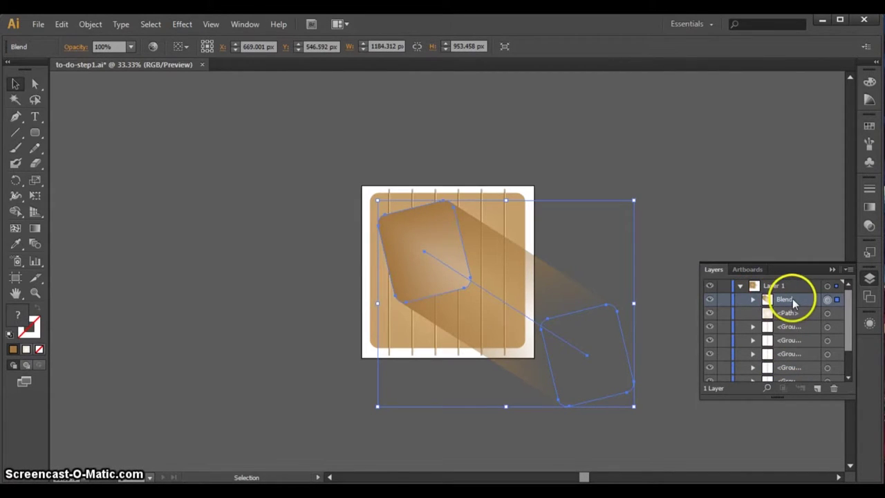
{"action": "left_click_drag", "start_coordinate": [793, 303], "coordinate": [793, 324]}
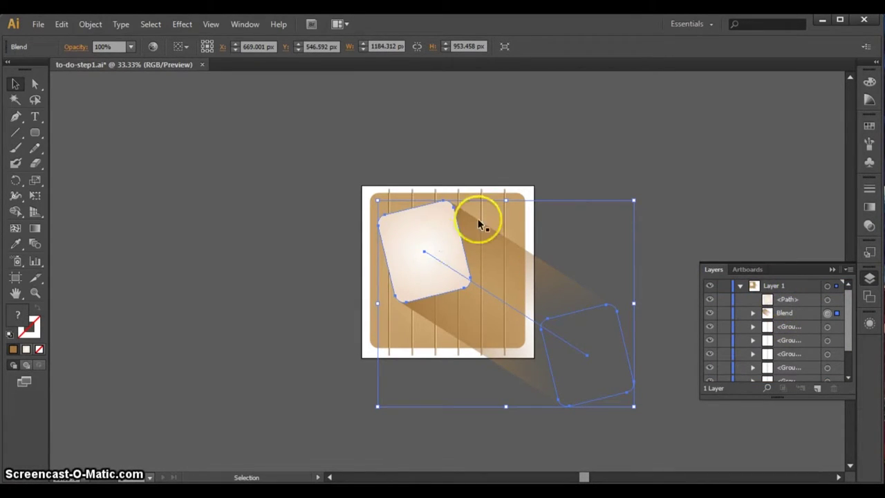
{"action": "left_click", "coordinate": [563, 168]}
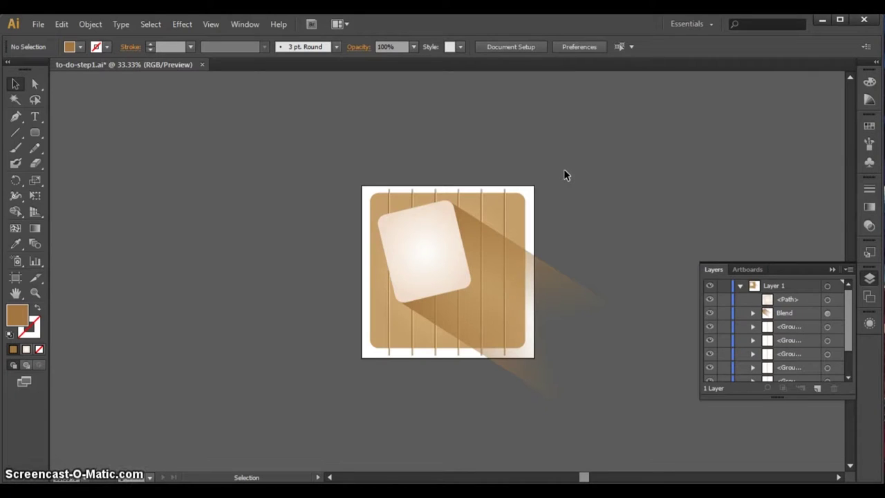
Copy the cream card and paste it in place
{"action": "left_click", "coordinate": [426, 240]}
{"action": "key", "text": "ctrl+0"}
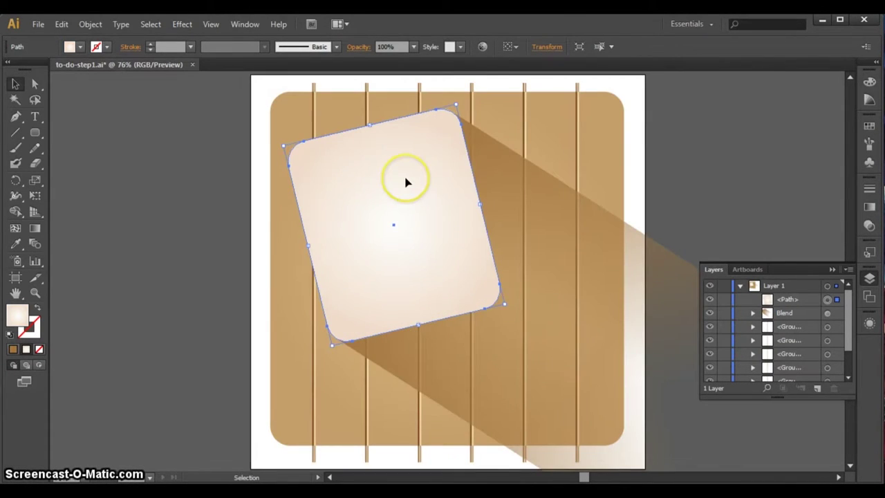
{"action": "left_click", "coordinate": [61, 23]}
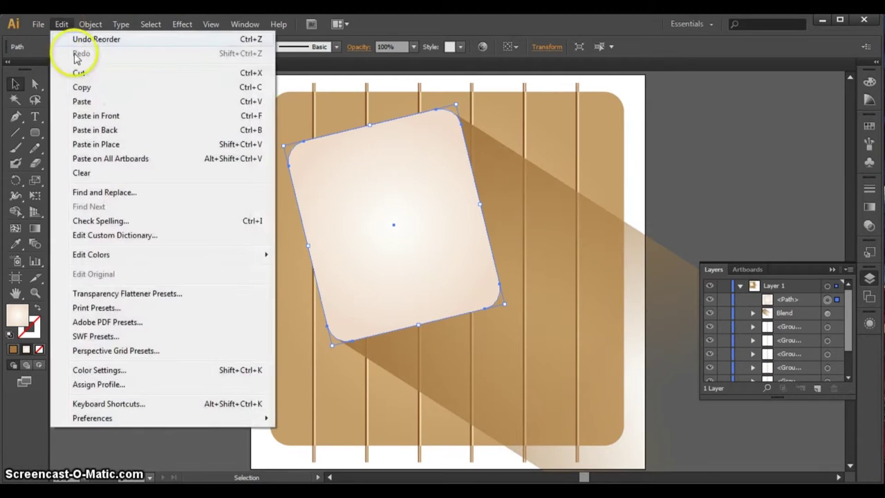
{"action": "left_click", "coordinate": [83, 87]}
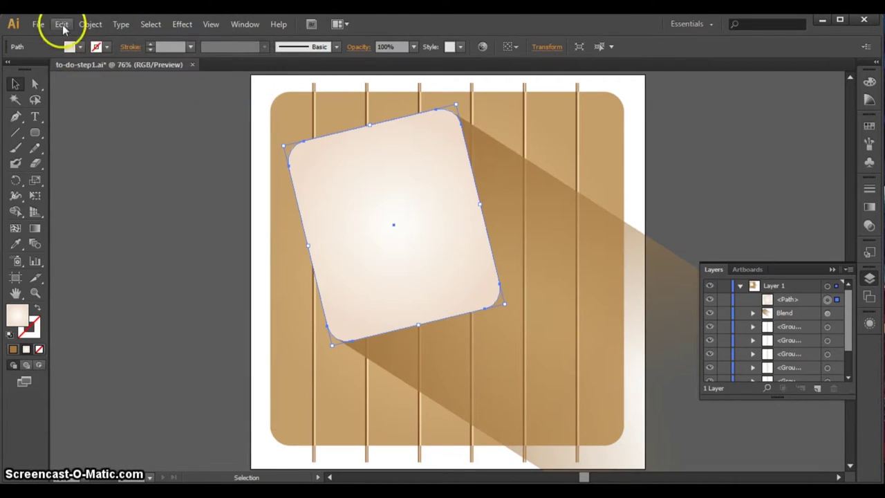
{"action": "left_click", "coordinate": [62, 24]}
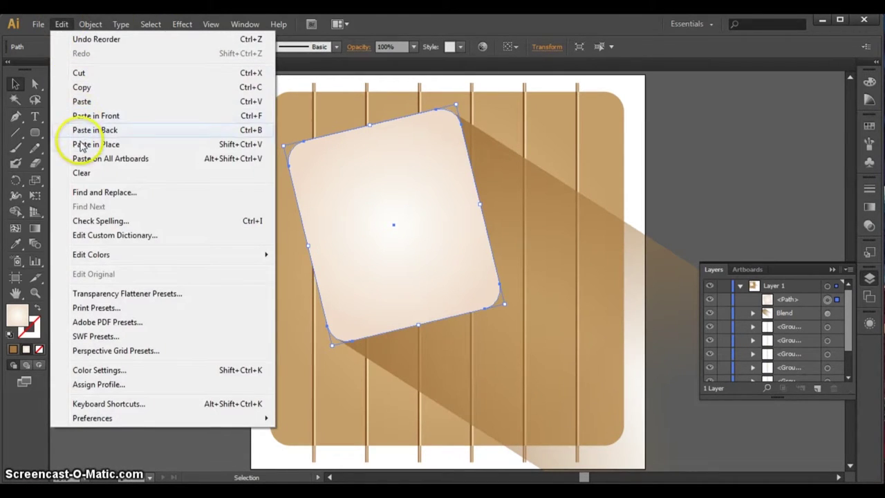
{"action": "left_click", "coordinate": [81, 144]}
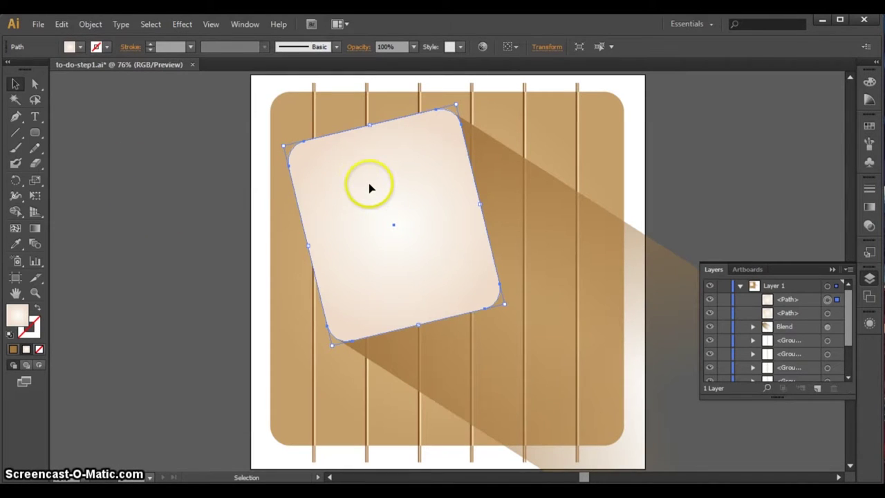
Shift the copy slightly up-left and select it together with the original card
{"action": "left_click_drag", "start_coordinate": [369, 186], "coordinate": [367, 183]}
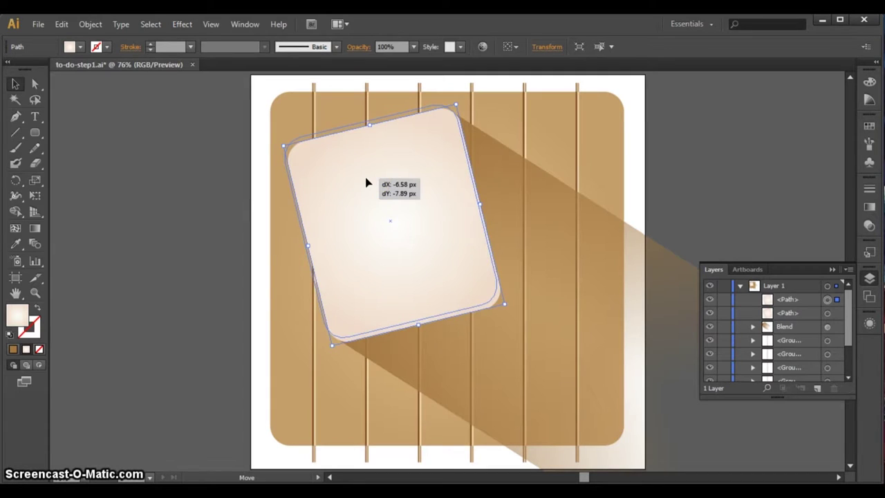
{"action": "left_click_drag", "start_coordinate": [366, 182], "coordinate": [367, 181]}
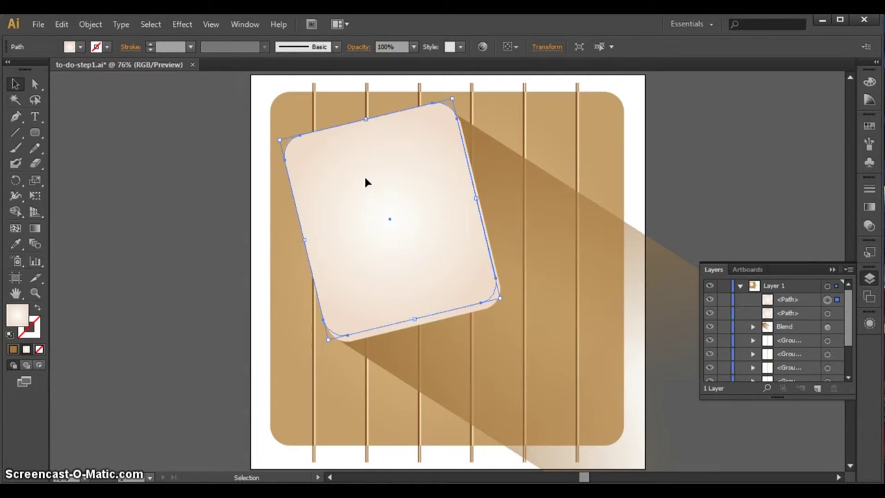
{"action": "mouse_move", "coordinate": [488, 252]}
{"action": "left_mouse_down"}
{"action": "mouse_move", "coordinate": [464, 158]}
{"action": "mouse_move", "coordinate": [345, 371]}
{"action": "mouse_move", "coordinate": [375, 337]}
{"action": "mouse_move", "coordinate": [361, 138]}
{"action": "mouse_move", "coordinate": [339, 201]}
{"action": "mouse_move", "coordinate": [442, 313]}
{"action": "left_mouse_up"}
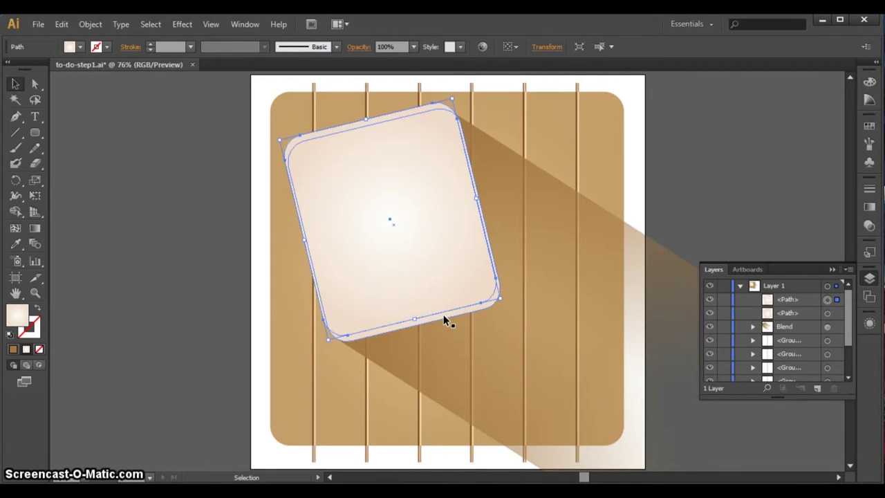
{"action": "key", "text": "shift"}
{"action": "left_click", "coordinate": [442, 231], "text": "shift"}
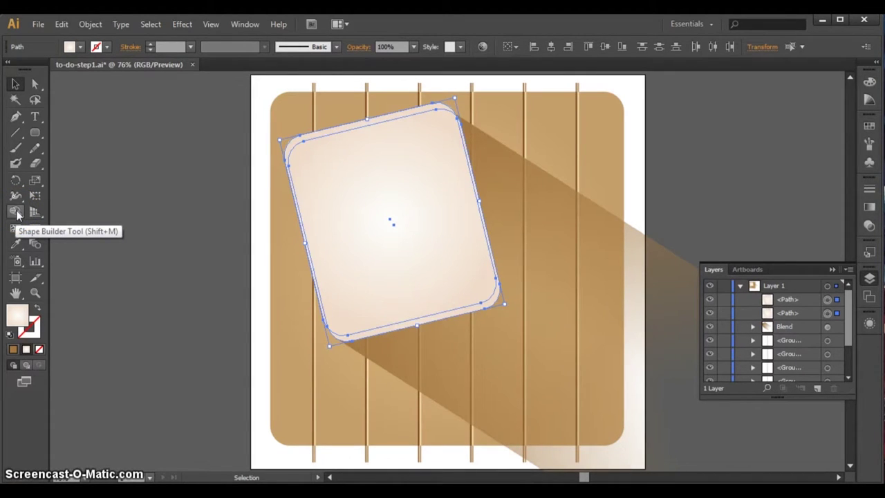
Use Shape Builder to remove the top-left sliver, leaving a rim along the card's lower right
{"action": "left_click", "coordinate": [16, 214]}
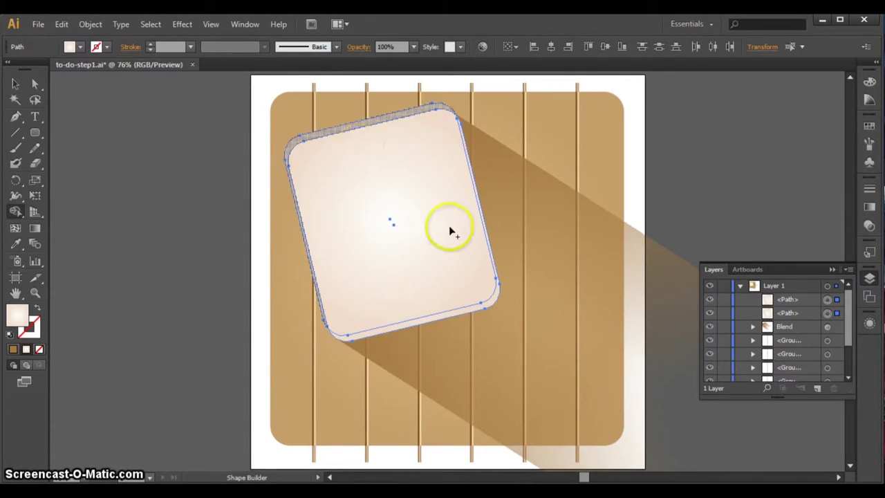
{"action": "left_click", "coordinate": [483, 266]}
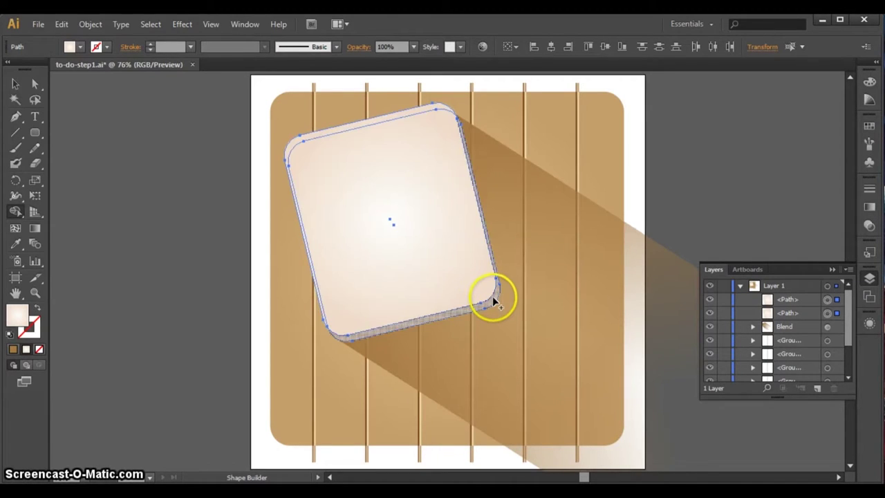
{"action": "left_click", "coordinate": [492, 299]}
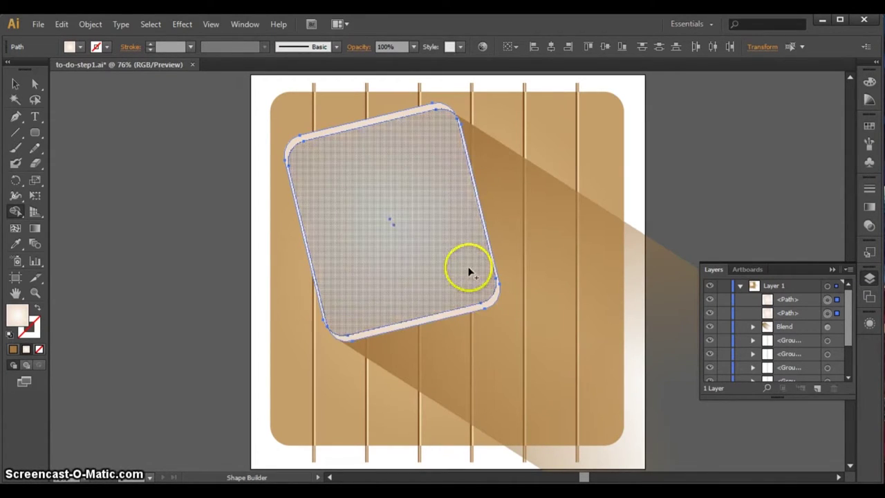
{"action": "left_click", "coordinate": [367, 142]}
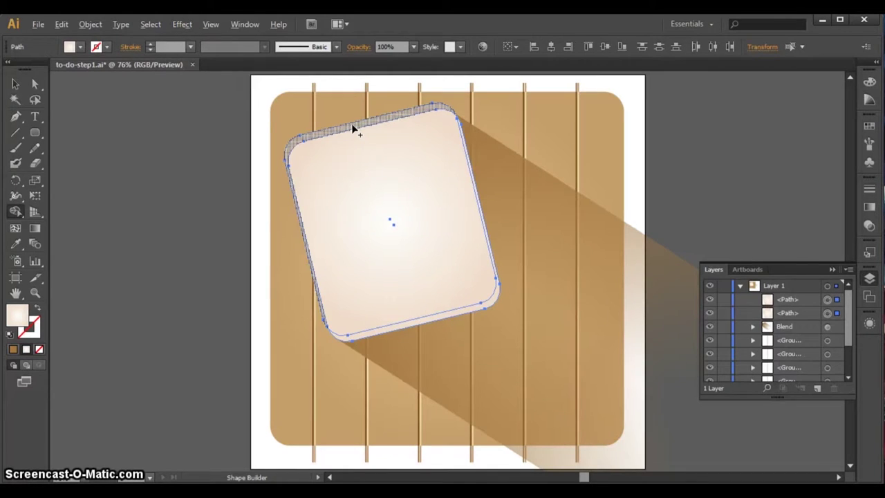
{"action": "left_click", "coordinate": [353, 129], "text": "alt"}
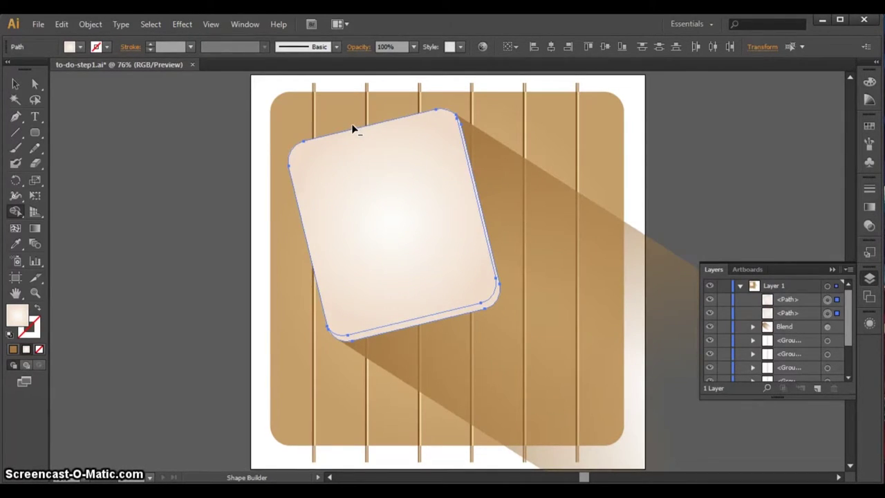
{"action": "left_click", "coordinate": [15, 83]}
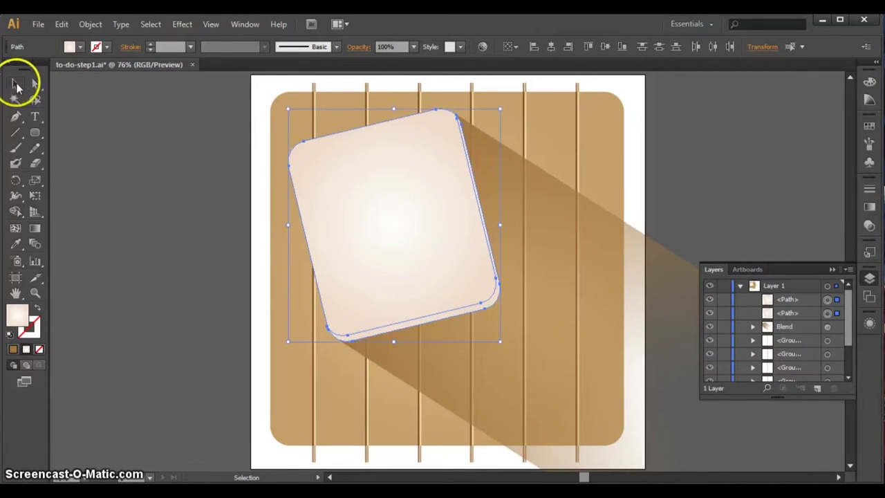
{"action": "left_click", "coordinate": [736, 152]}
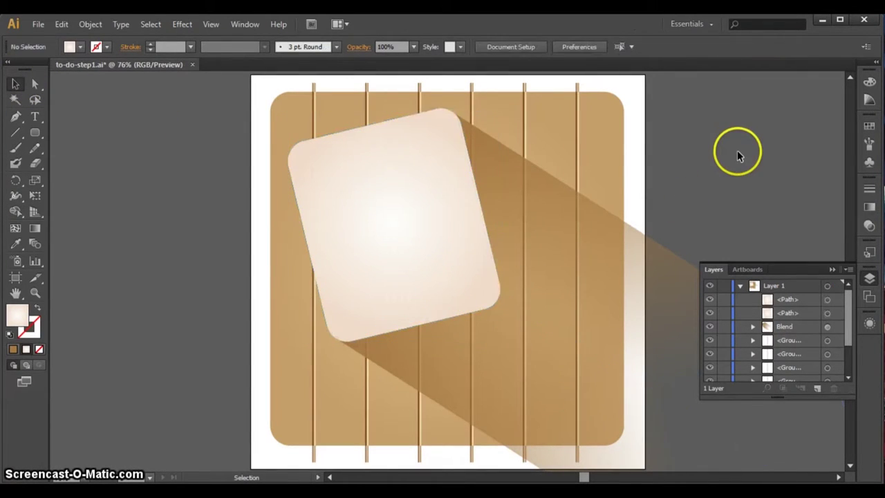
Fill the edge strip behind the card with tan dbb588
{"action": "left_click", "coordinate": [493, 301]}
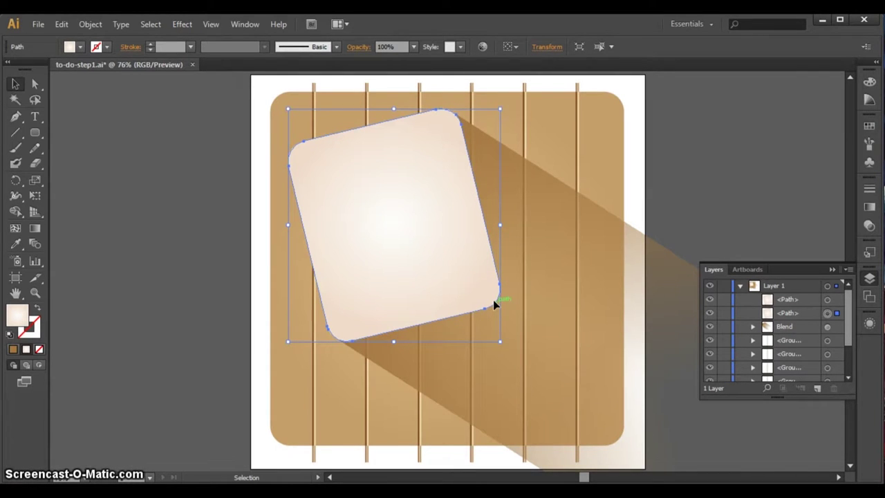
{"action": "double_click", "coordinate": [17, 315]}
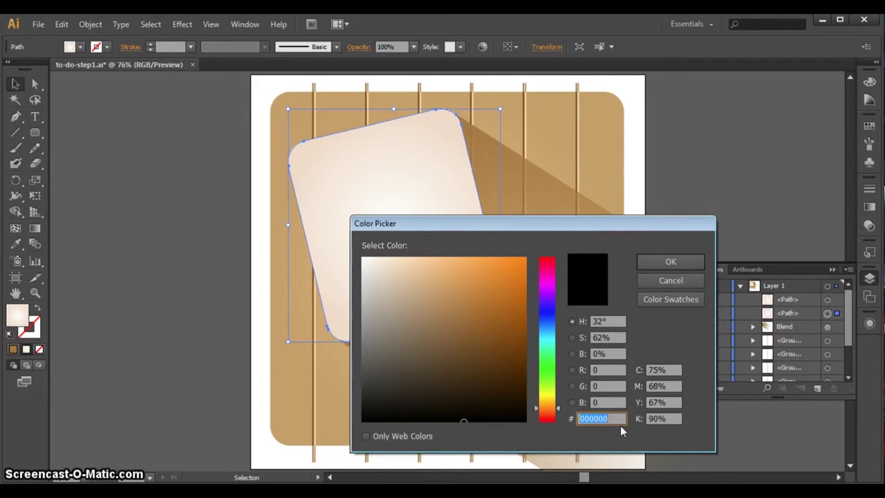
{"action": "type", "text": "dbb588"}
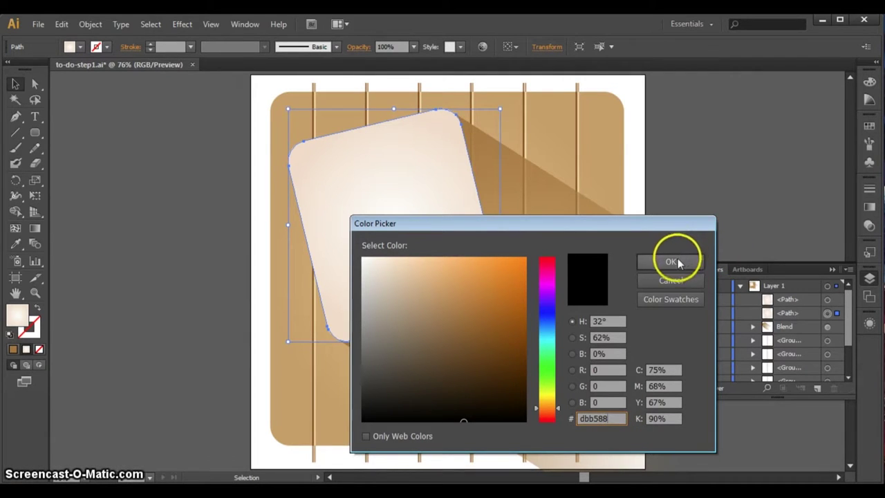
{"action": "left_click", "coordinate": [670, 261]}
{"action": "left_click", "coordinate": [682, 206]}
{"action": "left_click", "coordinate": [377, 166]}
{"action": "left_click", "coordinate": [737, 223]}
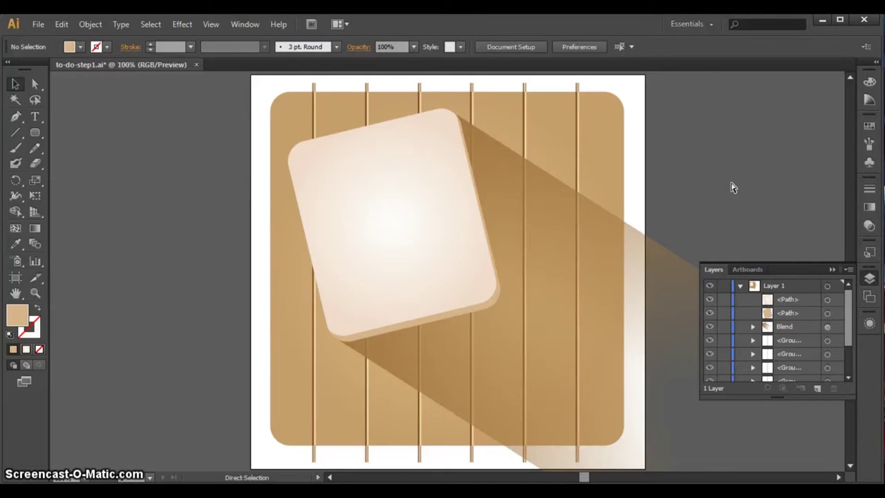
{"action": "key", "text": "ctrl+equal"}
{"action": "key", "text": "ctrl+equal"}
Draw a small rounded rectangle near the top centre of the card as a spiral hole
{"action": "left_click", "coordinate": [849, 155]}
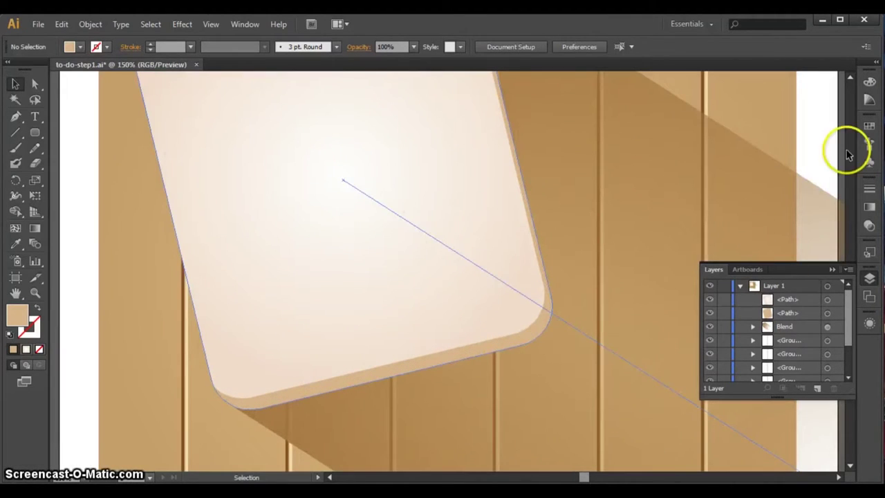
{"action": "left_click", "coordinate": [850, 77]}
{"action": "left_click", "coordinate": [851, 76]}
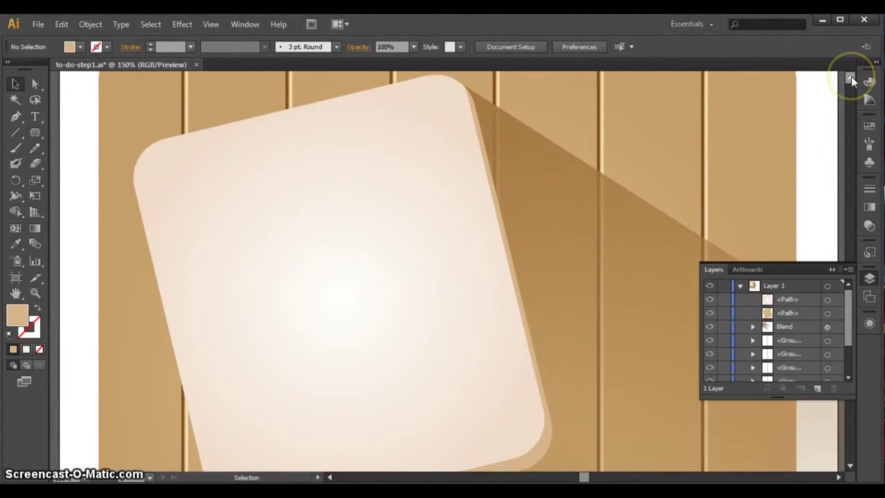
{"action": "left_click", "coordinate": [36, 134]}
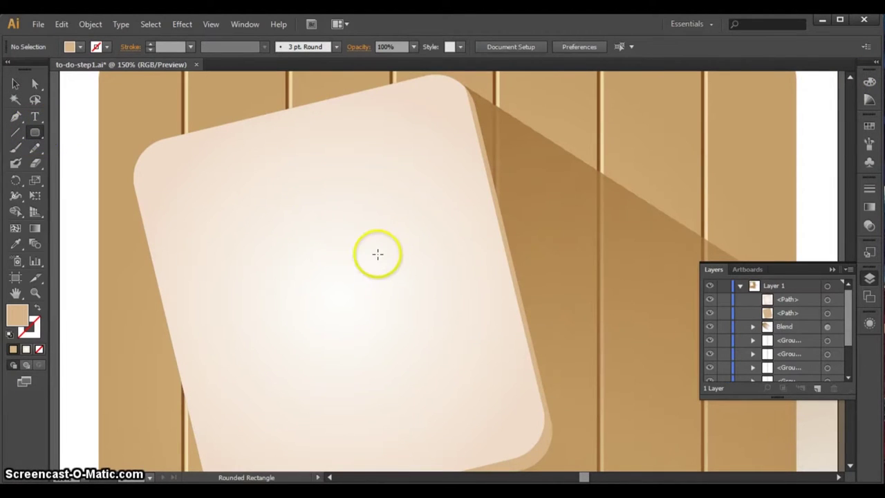
{"action": "left_click", "coordinate": [366, 245]}
{"action": "double_click", "coordinate": [432, 258]}
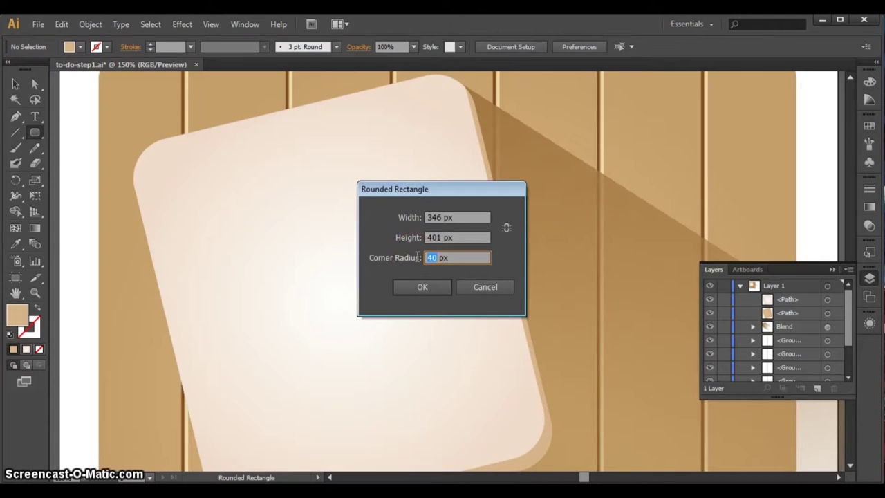
{"action": "left_click", "coordinate": [434, 288]}
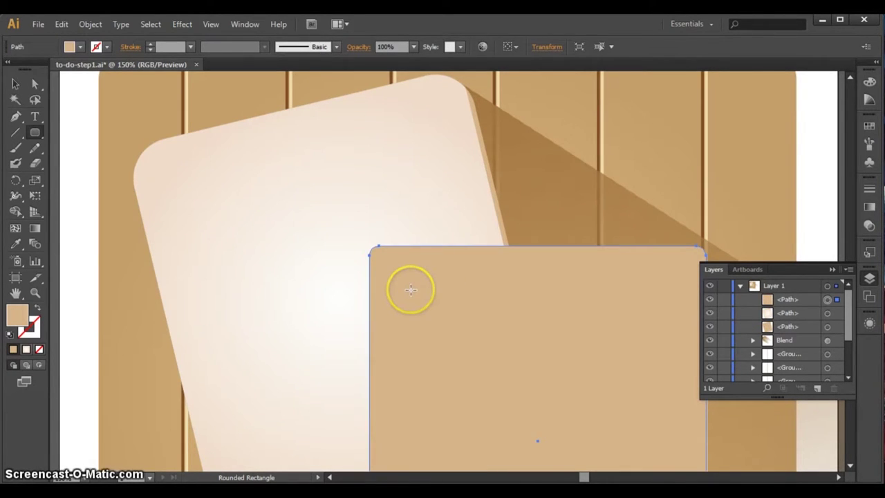
{"action": "key", "text": "ctrl+z"}
{"action": "left_click_drag", "start_coordinate": [330, 172], "coordinate": [358, 226]}
{"action": "left_click", "coordinate": [15, 84]}
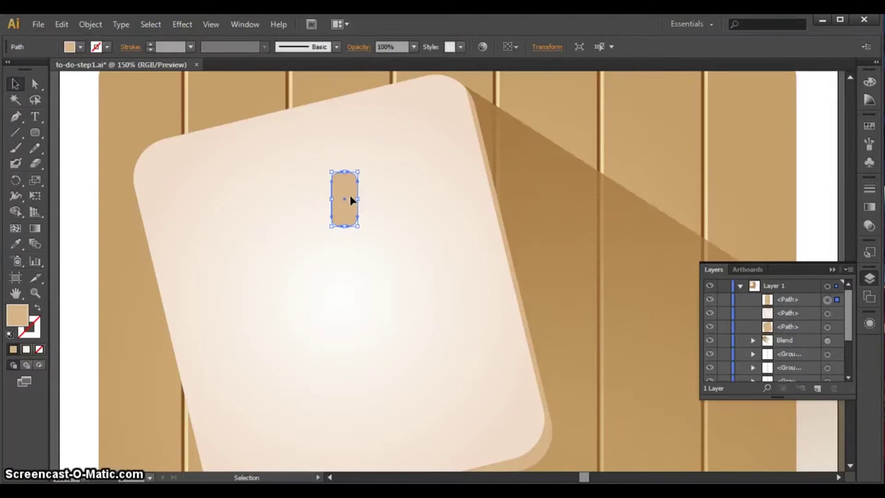
{"action": "left_click", "coordinate": [15, 244]}
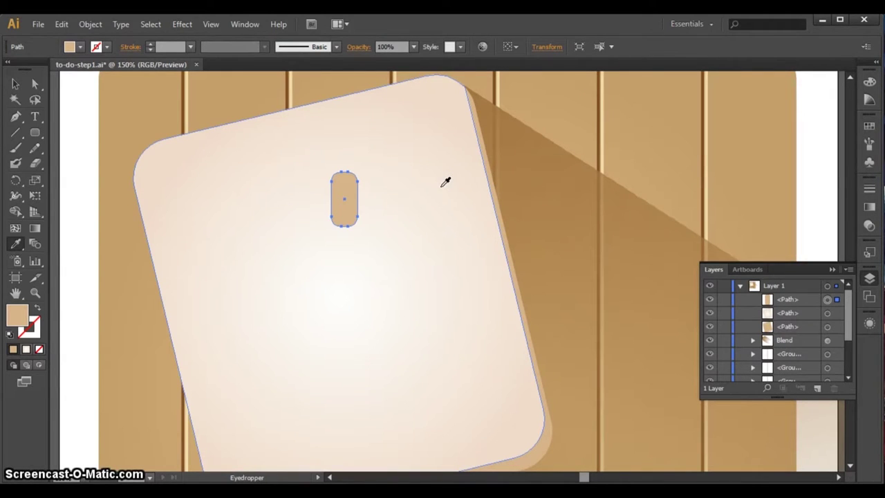
Eyedropper the card's gradient onto the small hole shape
{"action": "left_click", "coordinate": [571, 96]}
{"action": "left_click", "coordinate": [414, 184]}
{"action": "left_click", "coordinate": [416, 181]}
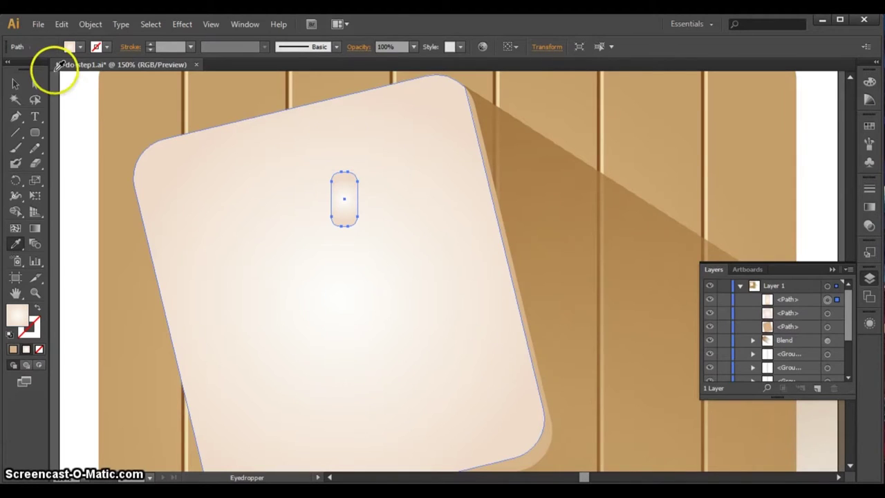
{"action": "left_click", "coordinate": [15, 83]}
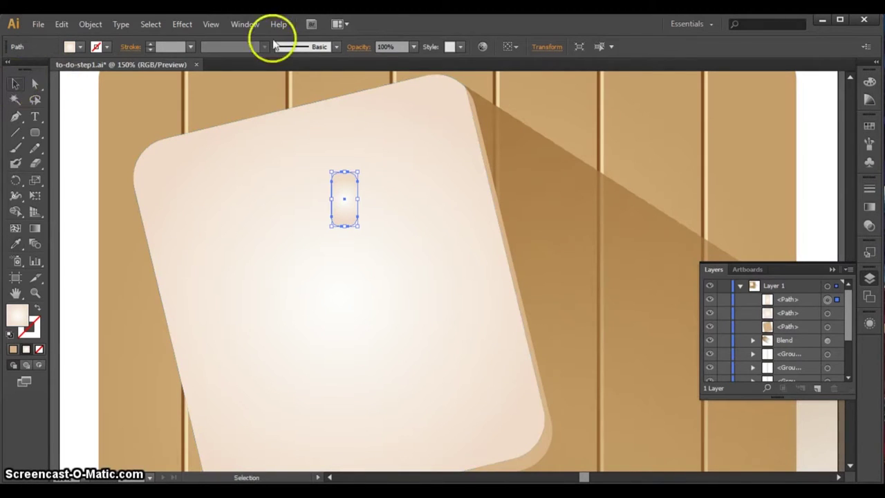
{"action": "left_click", "coordinate": [869, 207]}
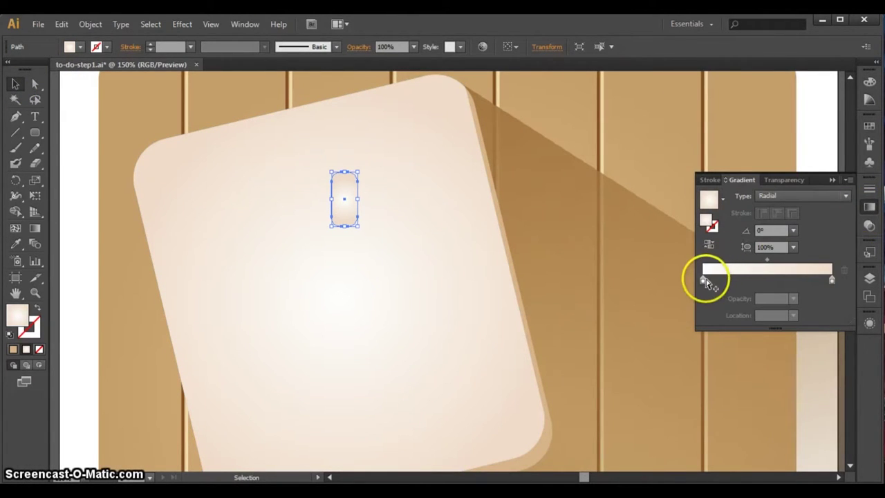
Set the gradient's first stop to light grey b6ada6
{"action": "double_click", "coordinate": [703, 281]}
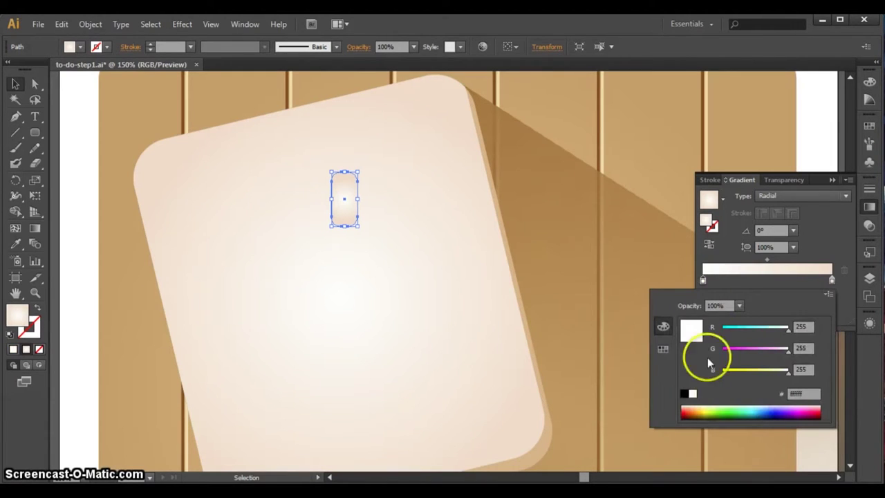
{"action": "double_click", "coordinate": [801, 392]}
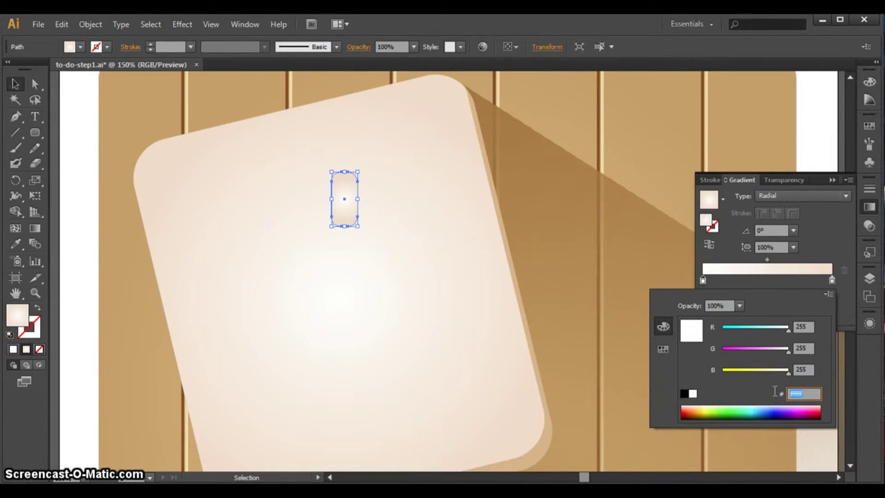
{"action": "type", "text": "b6ada6"}
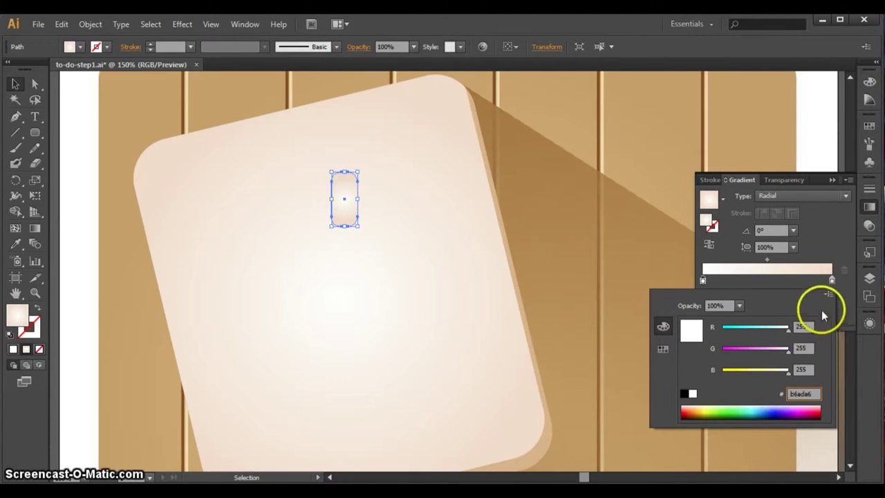
{"action": "left_click", "coordinate": [802, 369]}
Set the gradient's end stop to dark brown 6f5c4f
{"action": "left_click", "coordinate": [833, 280]}
{"action": "double_click", "coordinate": [831, 280]}
{"action": "left_click", "coordinate": [802, 393]}
{"action": "type", "text": "6f"}
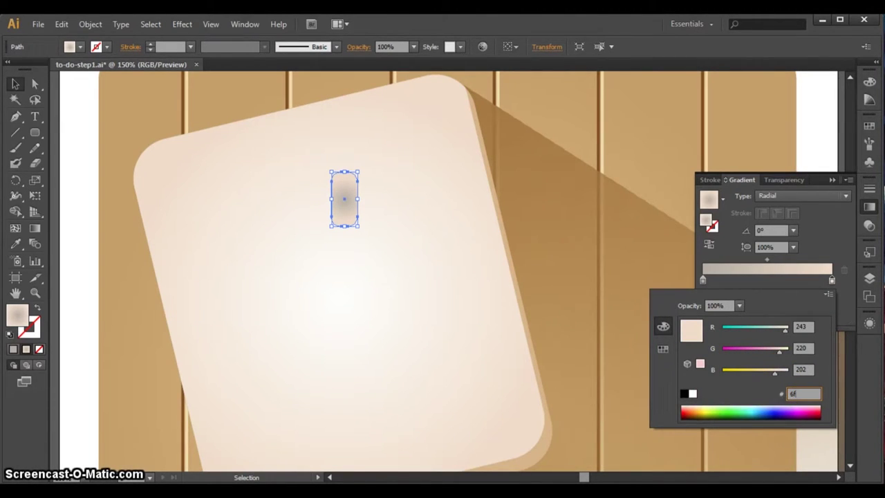
{"action": "type", "text": "5c4f"}
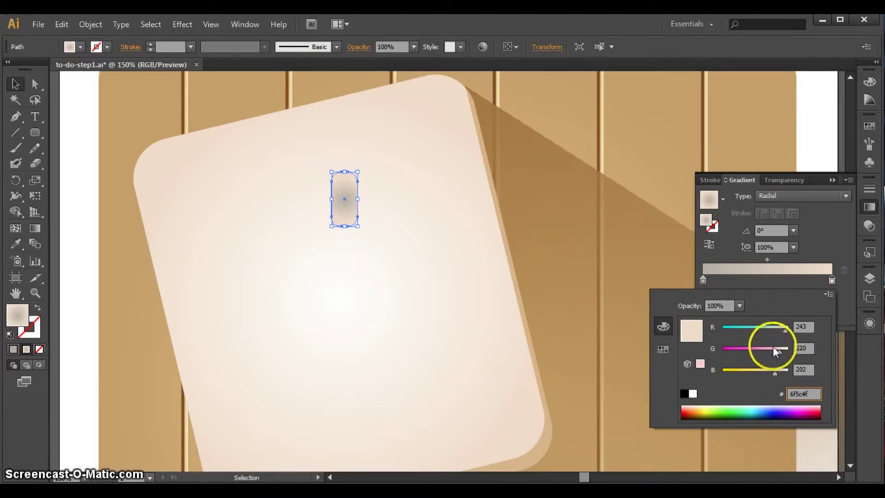
{"action": "left_click", "coordinate": [802, 370]}
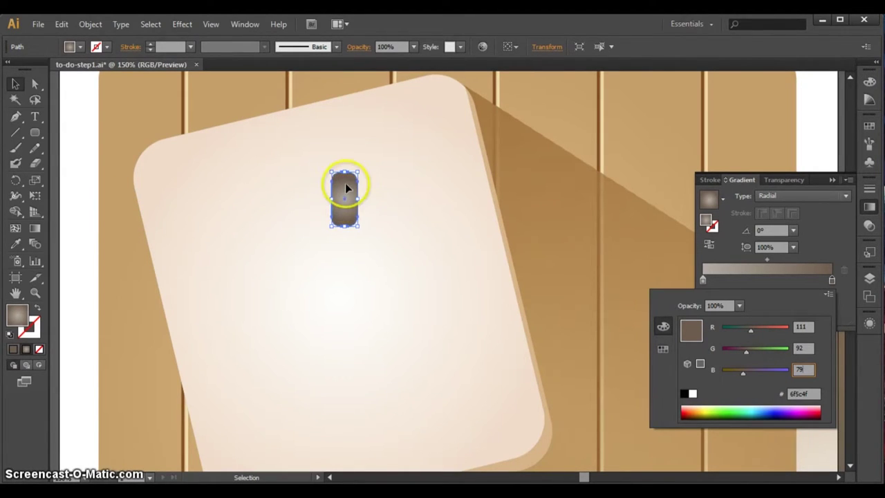
{"action": "left_click", "coordinate": [295, 189]}
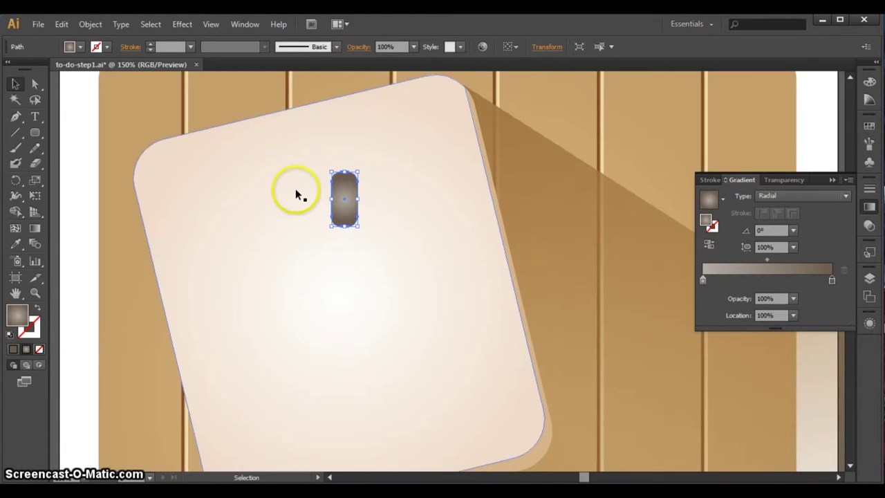
Move the hole's radial gradient centre to its top edge and widen the radius
{"action": "left_click", "coordinate": [34, 229]}
{"action": "left_click", "coordinate": [35, 228]}
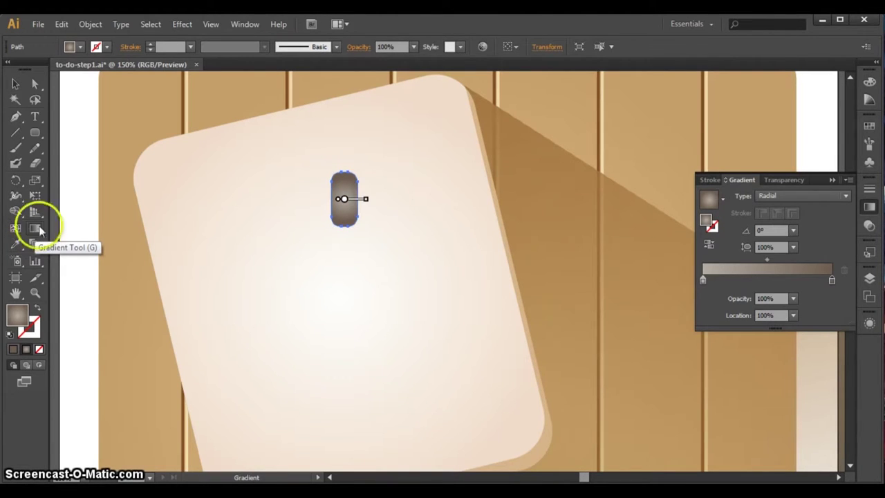
{"action": "mouse_move", "coordinate": [405, 203]}
{"action": "left_mouse_down"}
{"action": "mouse_move", "coordinate": [357, 202]}
{"action": "mouse_move", "coordinate": [344, 194]}
{"action": "mouse_move", "coordinate": [344, 178]}
{"action": "left_mouse_up"}
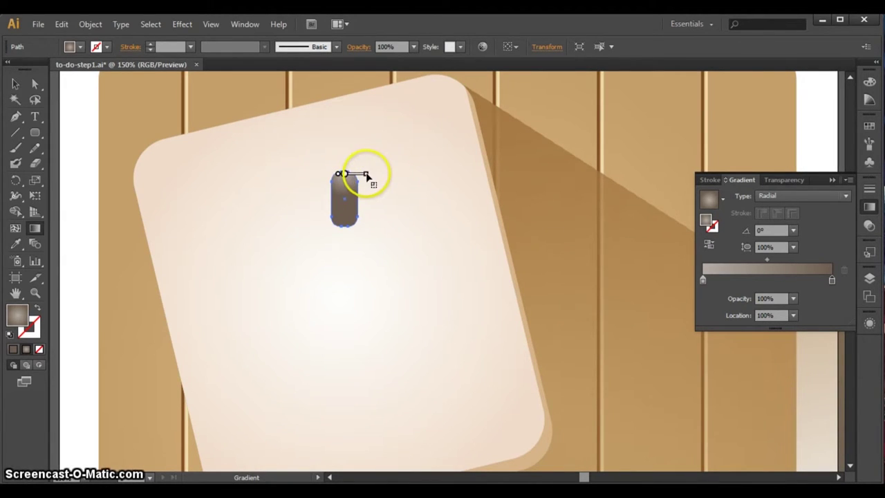
{"action": "left_click_drag", "start_coordinate": [367, 176], "coordinate": [377, 177]}
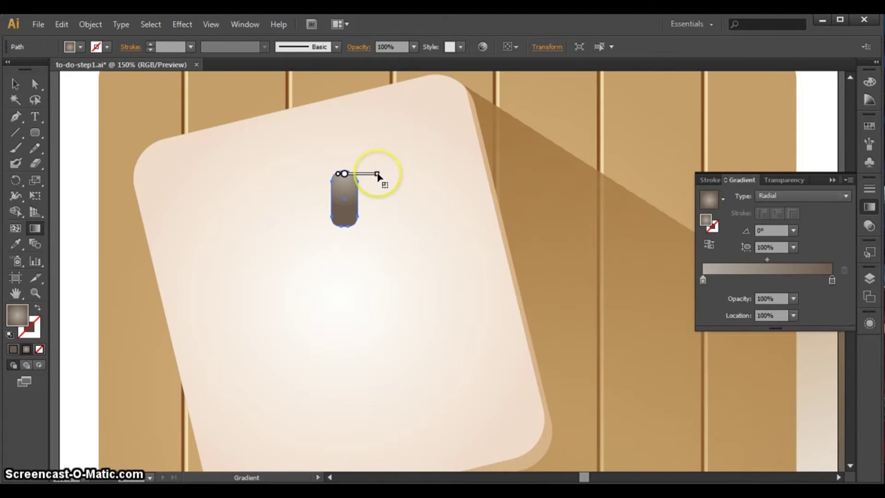
{"action": "mouse_move", "coordinate": [351, 173]}
{"action": "left_click", "coordinate": [364, 174]}
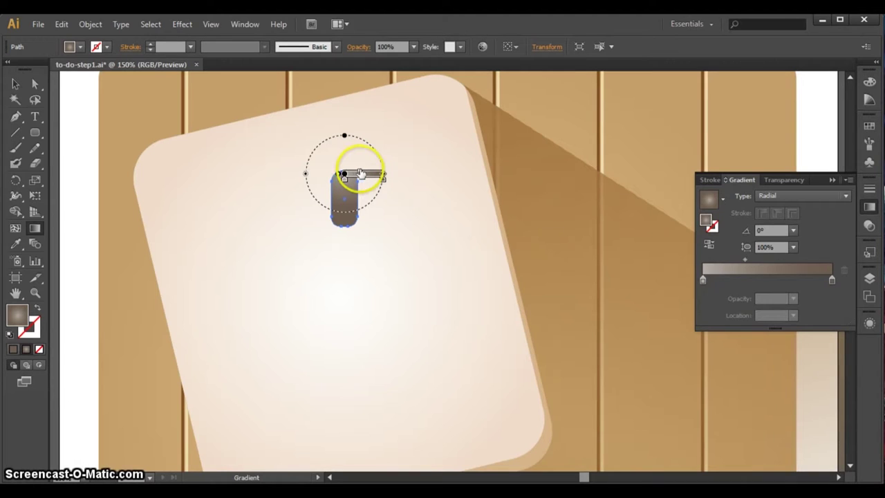
{"action": "left_click_drag", "start_coordinate": [364, 174], "coordinate": [358, 173]}
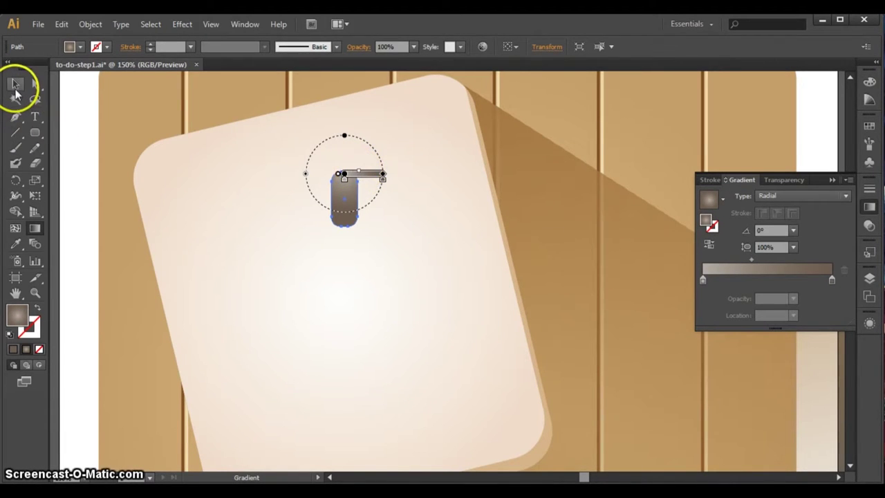
{"action": "left_click", "coordinate": [15, 84]}
{"action": "left_click", "coordinate": [397, 237]}
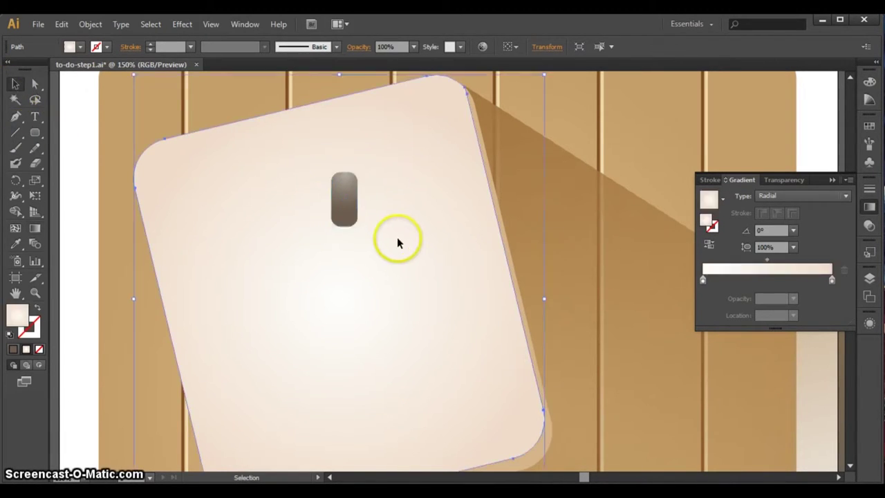
Duplicate the capsule into four across the card's top and distribute them by horizontal centre
{"action": "left_click", "coordinate": [357, 211]}
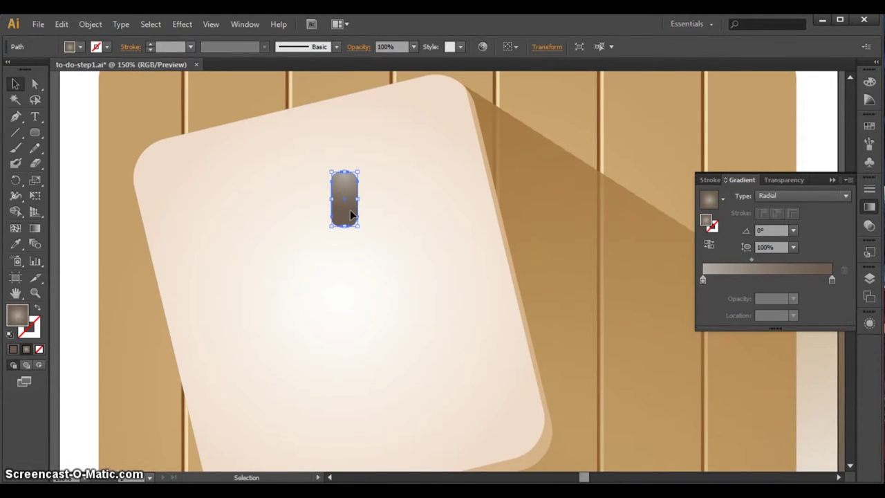
{"action": "left_click_drag", "start_coordinate": [350, 209], "coordinate": [396, 217]}
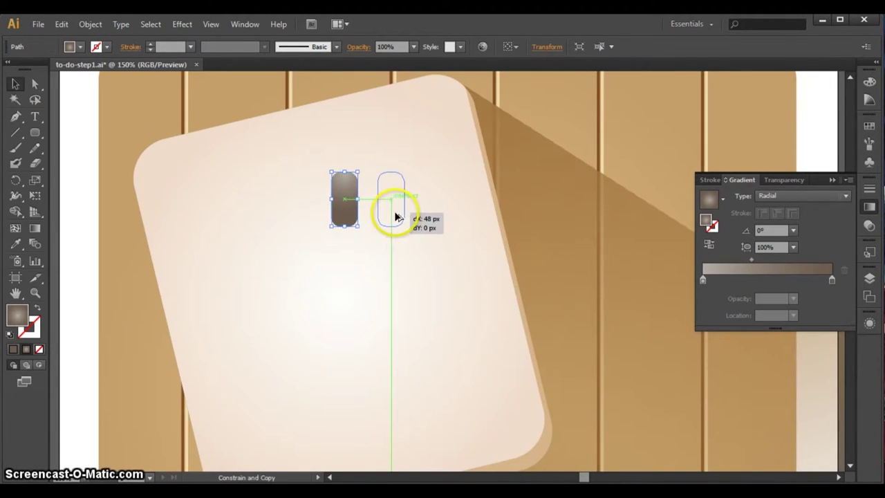
{"action": "left_click_drag", "start_coordinate": [398, 217], "coordinate": [489, 205]}
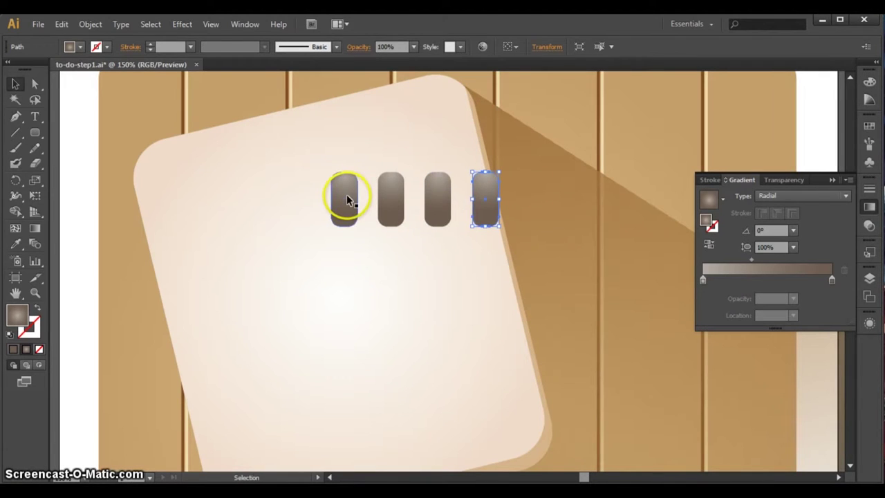
{"action": "left_click_drag", "start_coordinate": [333, 198], "coordinate": [292, 199]}
{"action": "left_click", "coordinate": [391, 204], "text": "shift"}
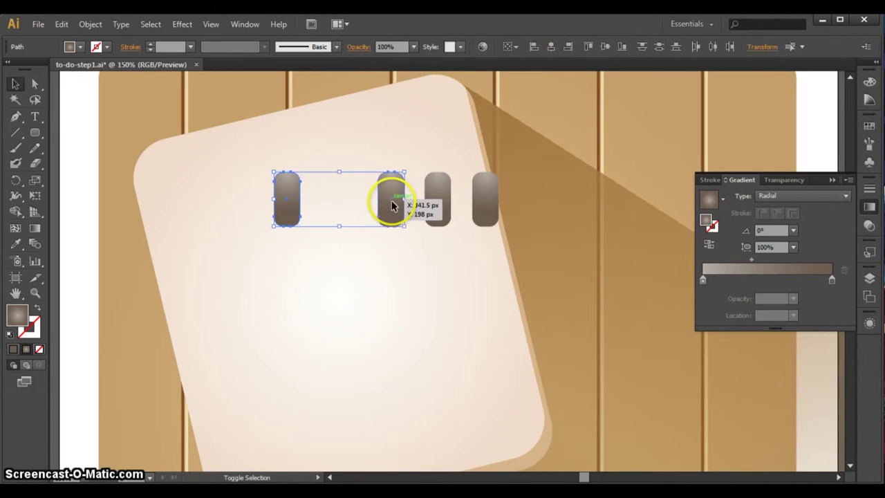
{"action": "left_click", "coordinate": [447, 188], "text": "shift"}
{"action": "left_click", "coordinate": [486, 195], "text": "shift"}
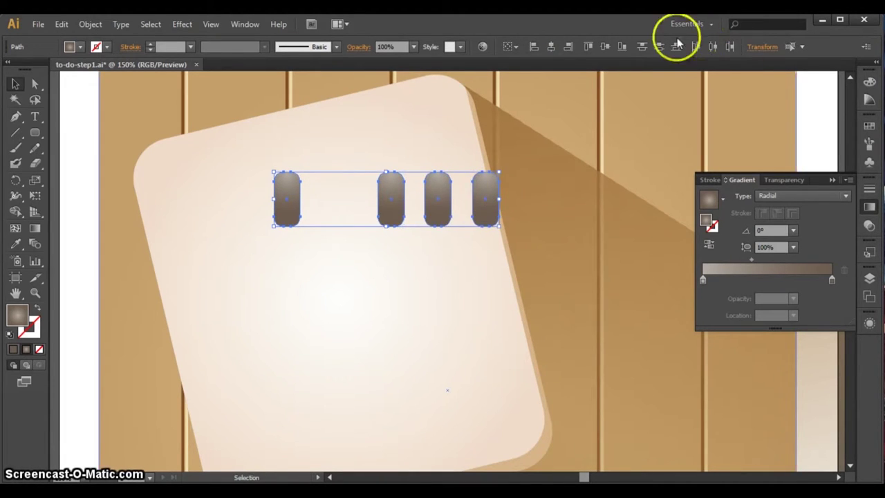
{"action": "left_click", "coordinate": [713, 47]}
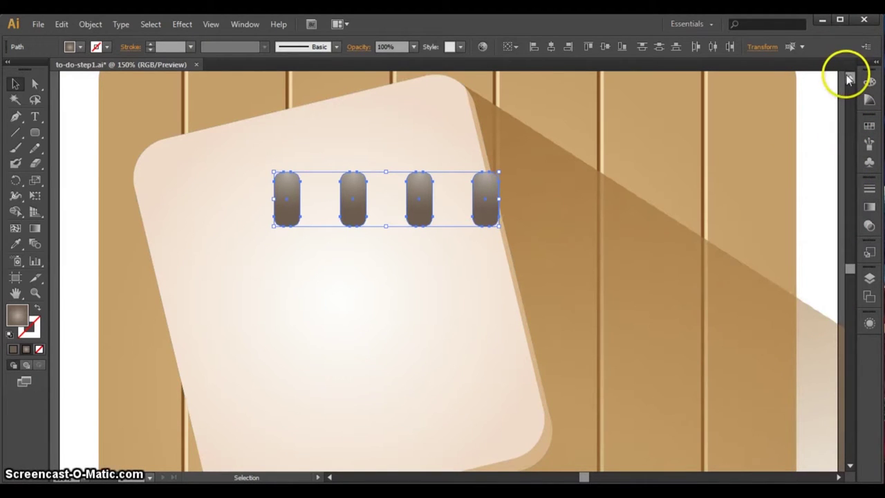
Place the four-capsule row on the card's top edge, tilted about 13° to match it
{"action": "scroll", "coordinate": [849, 76], "scroll_direction": "up", "scroll_amount": 3}
{"action": "left_click_drag", "start_coordinate": [424, 232], "coordinate": [327, 150]}
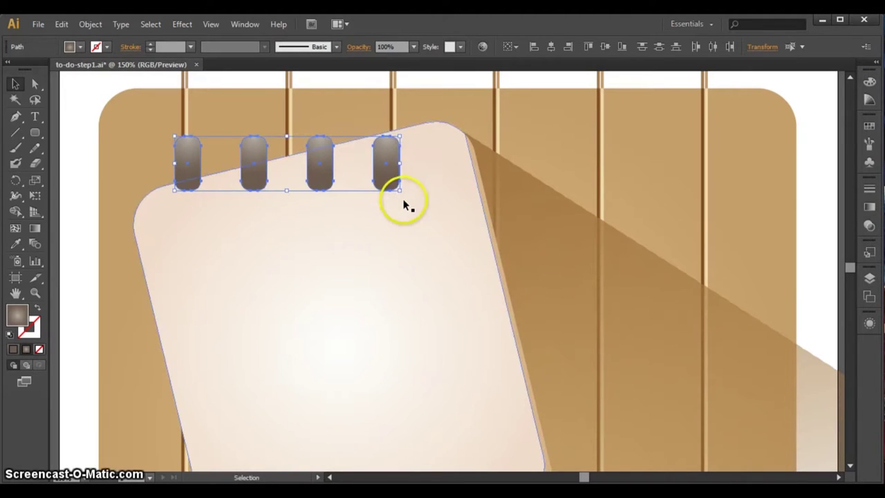
{"action": "mouse_move", "coordinate": [405, 195]}
{"action": "left_mouse_down"}
{"action": "mouse_move", "coordinate": [410, 158]}
{"action": "mouse_move", "coordinate": [410, 165]}
{"action": "left_mouse_up"}
{"action": "key", "text": "Down"}
{"action": "key", "text": "Down"}
{"action": "key", "text": "Down"}
{"action": "key", "text": "Down"}
{"action": "key", "text": "Right"}
{"action": "key", "text": "Right"}
{"action": "key", "text": "Right"}
{"action": "key", "text": "Right"}
{"action": "key", "text": "Right"}
{"action": "key", "text": "Right"}
{"action": "key", "text": "Right"}
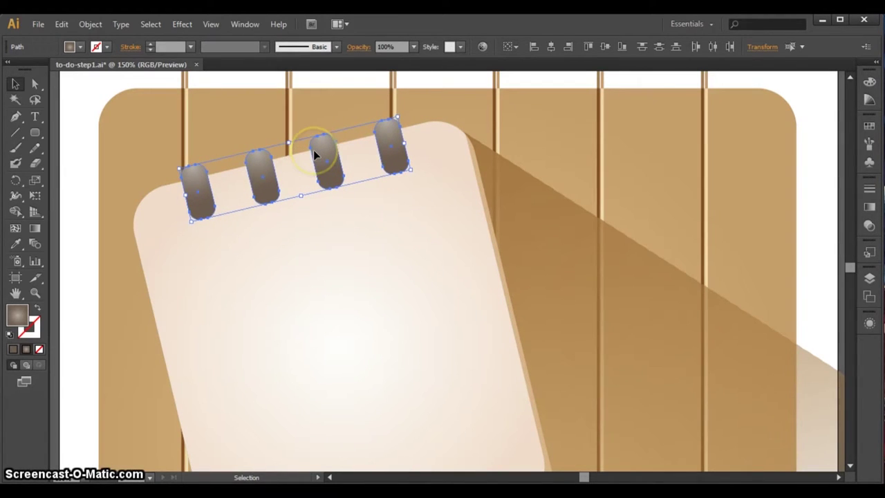
{"action": "key", "text": "Up"}
{"action": "key", "text": "Up"}
{"action": "key", "text": "Up"}
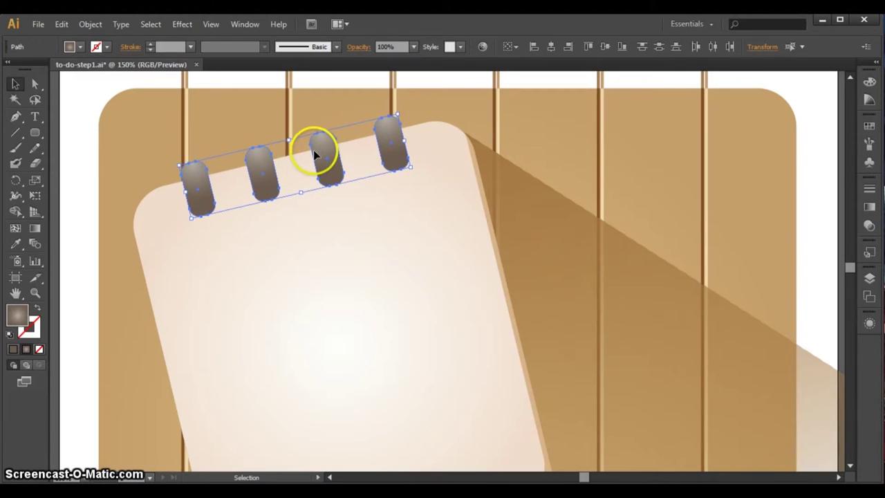
{"action": "key", "text": "Left"}
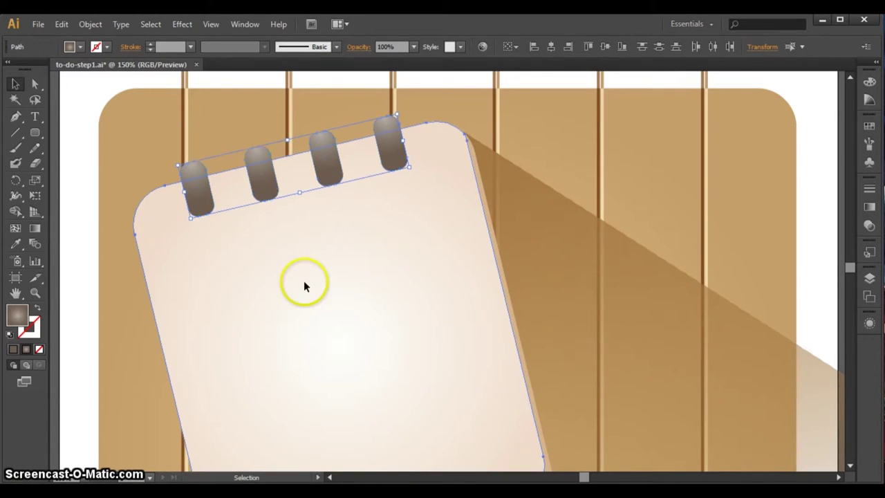
{"action": "left_click", "coordinate": [304, 282]}
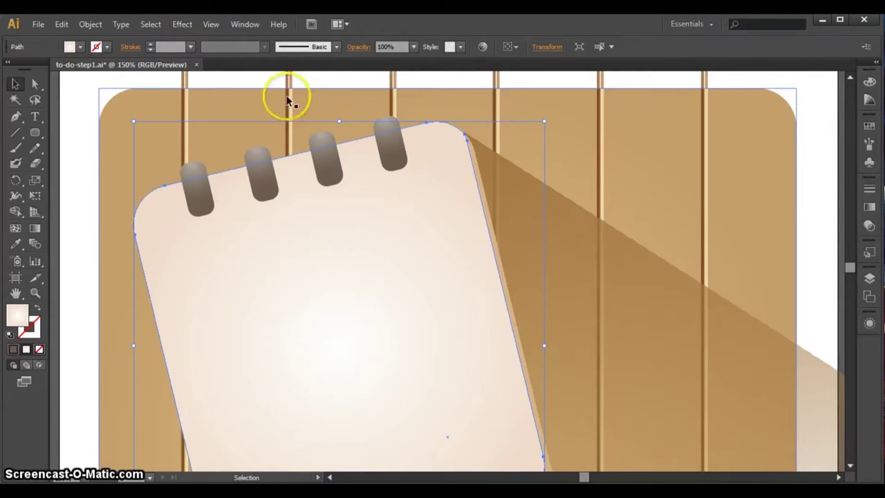
Draw a small brown circle at the base of the first spiral tab
{"action": "left_click", "coordinate": [35, 134]}
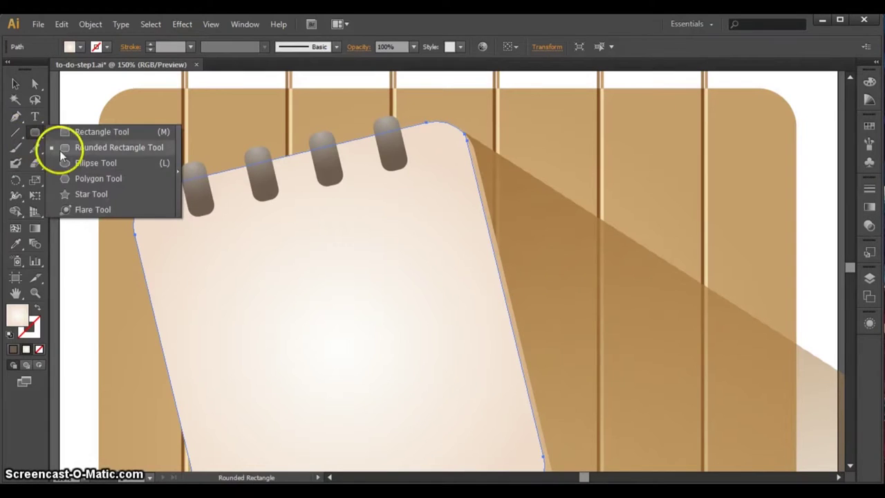
{"action": "left_click_drag", "start_coordinate": [35, 136], "coordinate": [62, 161]}
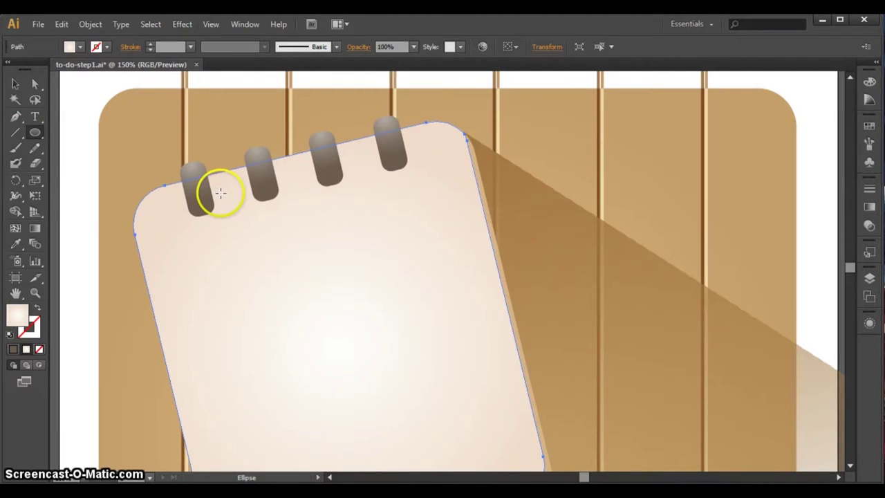
{"action": "left_click_drag", "start_coordinate": [216, 198], "coordinate": [185, 227]}
{"action": "left_click", "coordinate": [16, 84]}
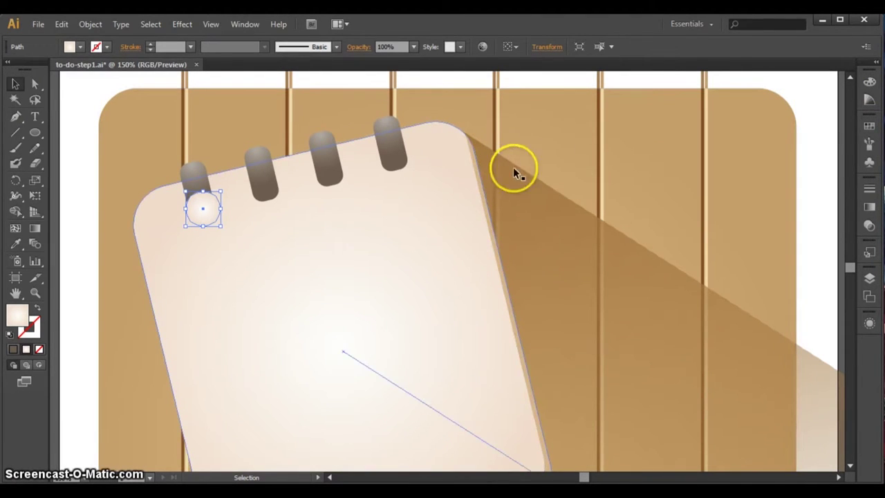
{"action": "left_click", "coordinate": [868, 126]}
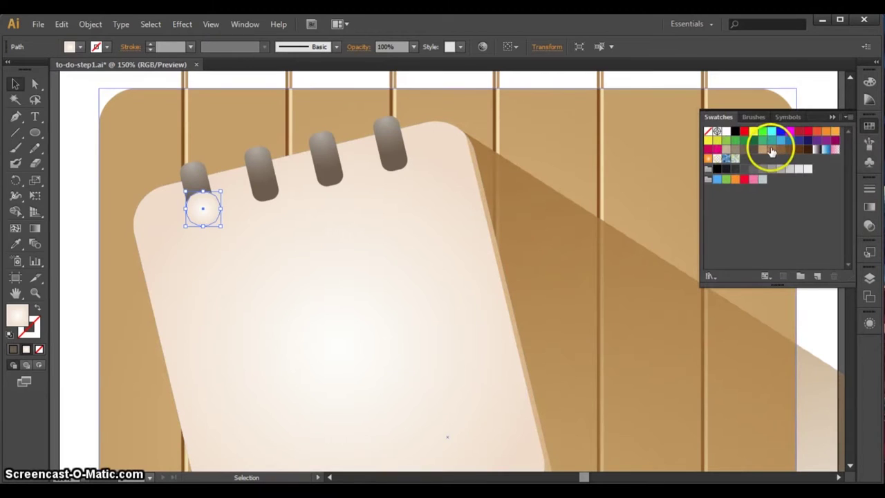
{"action": "left_click", "coordinate": [771, 150]}
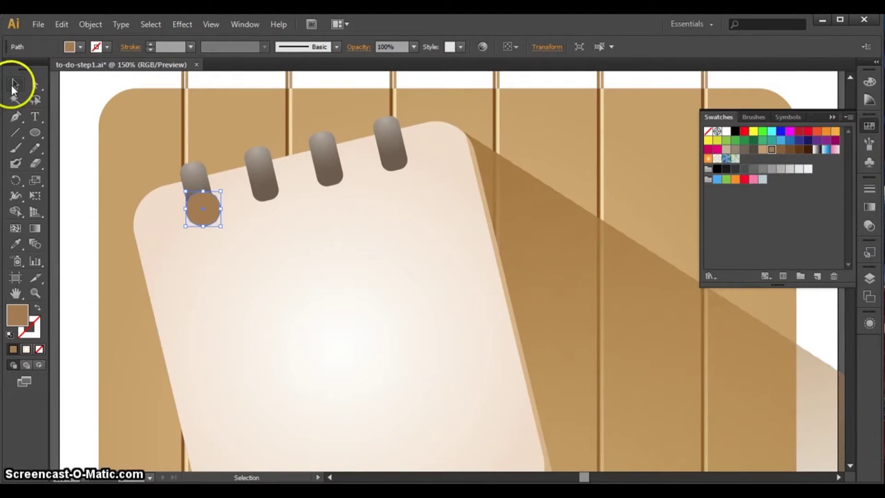
Duplicate the brown circle under the second, third and fourth tabs
{"action": "left_click_drag", "start_coordinate": [203, 207], "coordinate": [268, 195]}
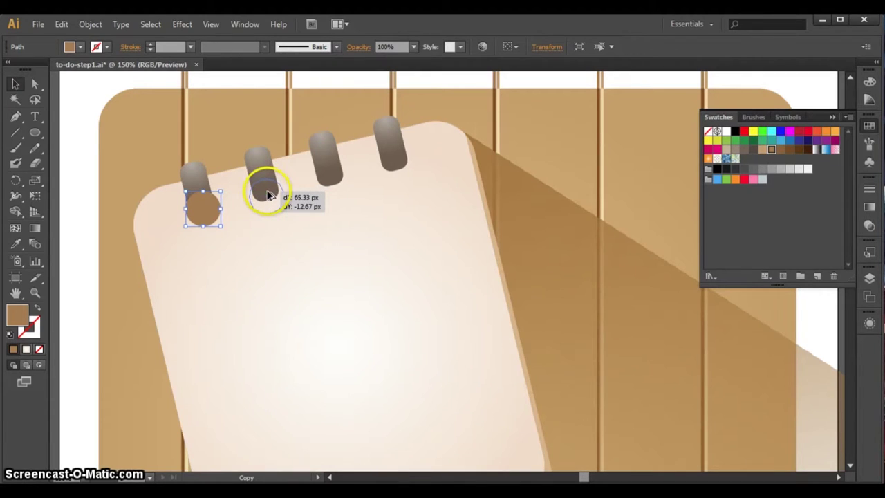
{"action": "left_click_drag", "start_coordinate": [268, 194], "coordinate": [331, 180]}
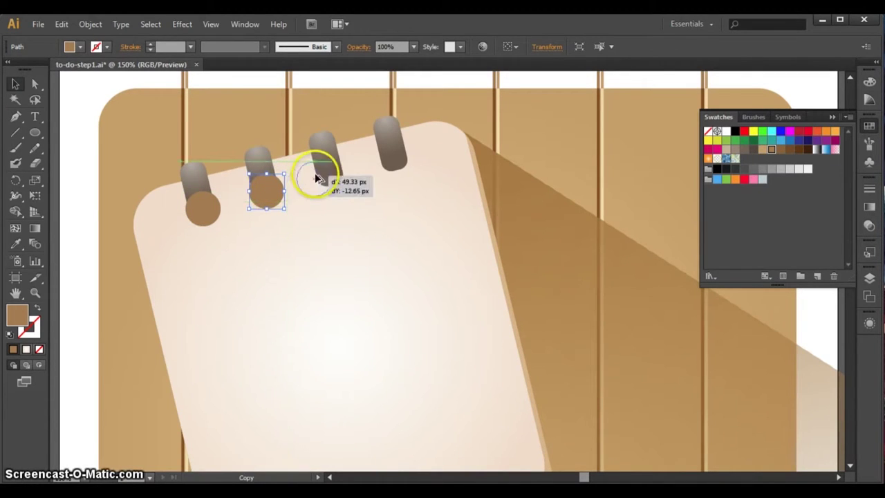
{"action": "left_click_drag", "start_coordinate": [330, 180], "coordinate": [403, 161]}
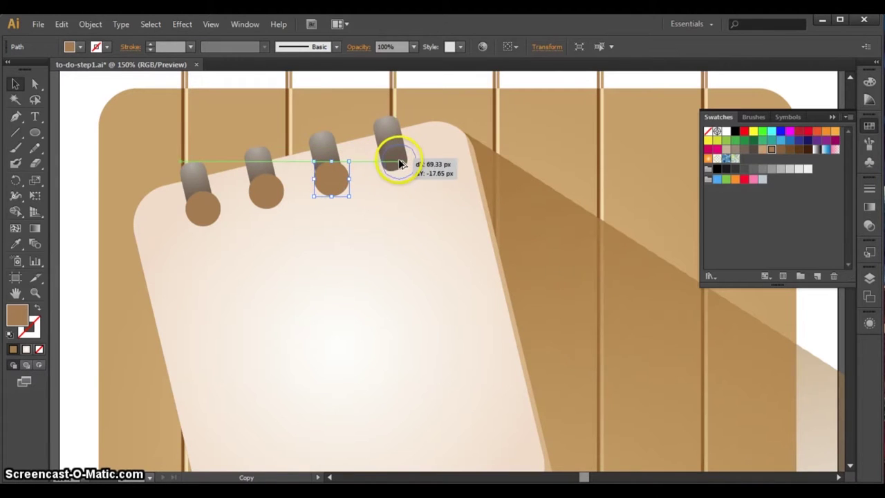
{"action": "left_click_drag", "start_coordinate": [403, 161], "coordinate": [397, 163]}
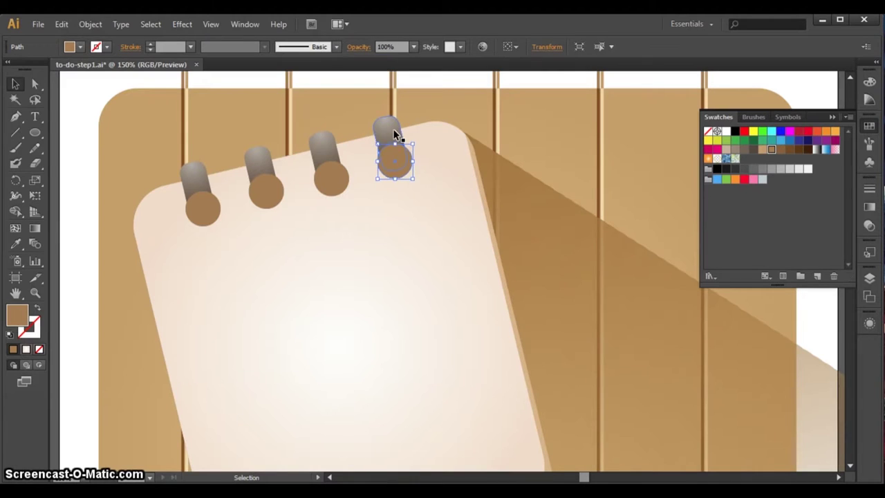
{"action": "left_click", "coordinate": [869, 277]}
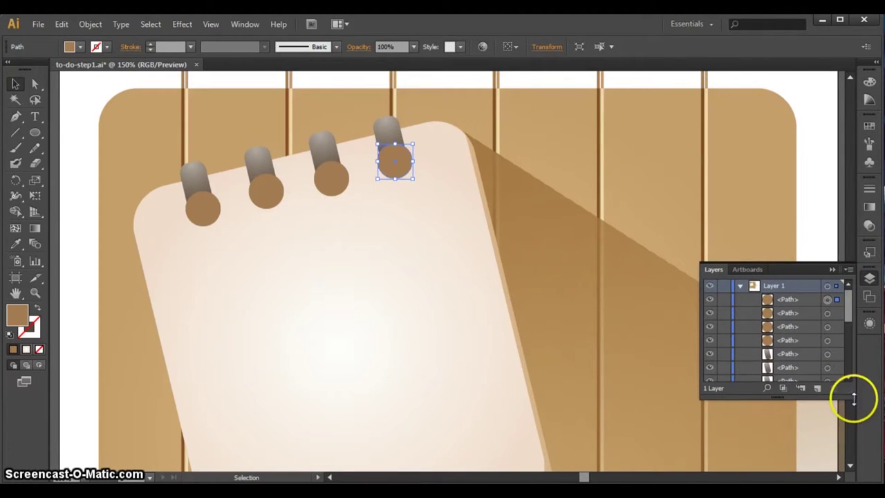
Select the four spiral tab paths in the Layers panel and group them
{"action": "left_click_drag", "start_coordinate": [853, 398], "coordinate": [851, 449]}
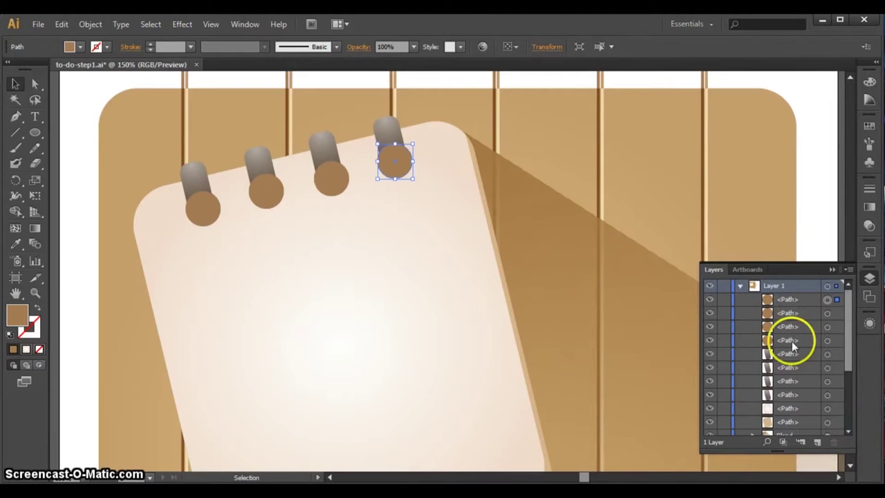
{"action": "left_click", "coordinate": [828, 353]}
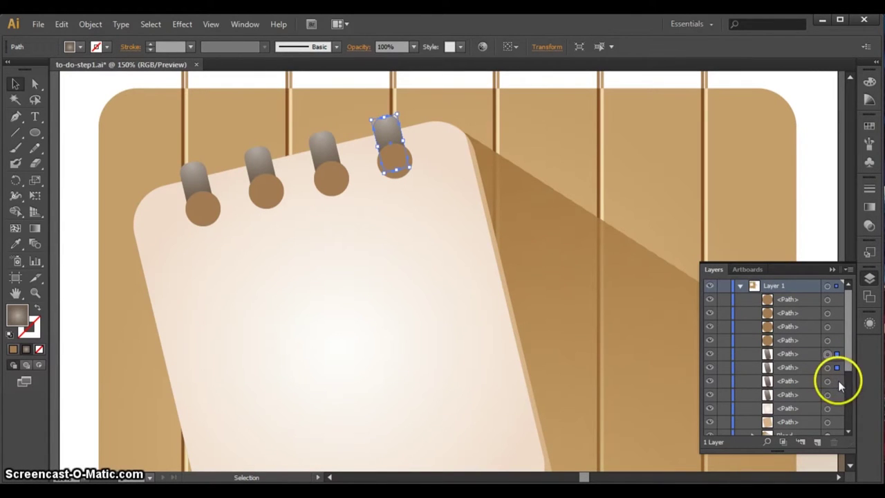
{"action": "left_click", "coordinate": [838, 381], "text": "shift"}
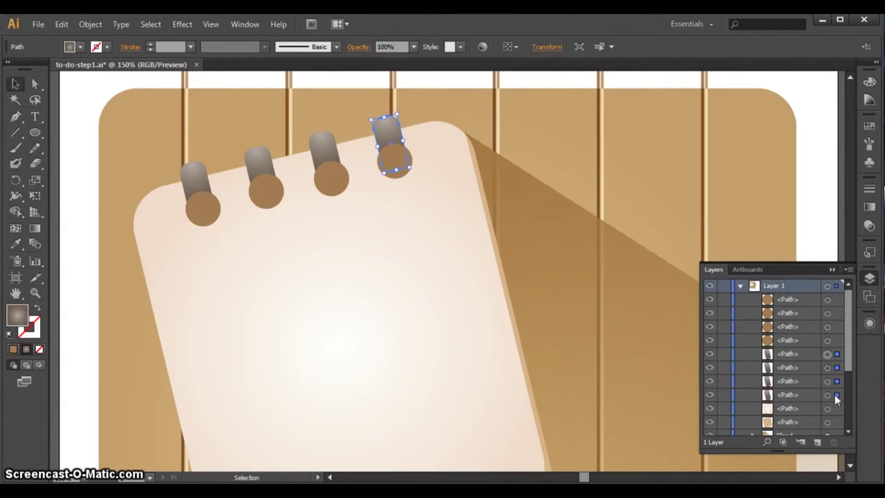
{"action": "left_click", "coordinate": [836, 394], "text": "shift"}
{"action": "left_click", "coordinate": [194, 176]}
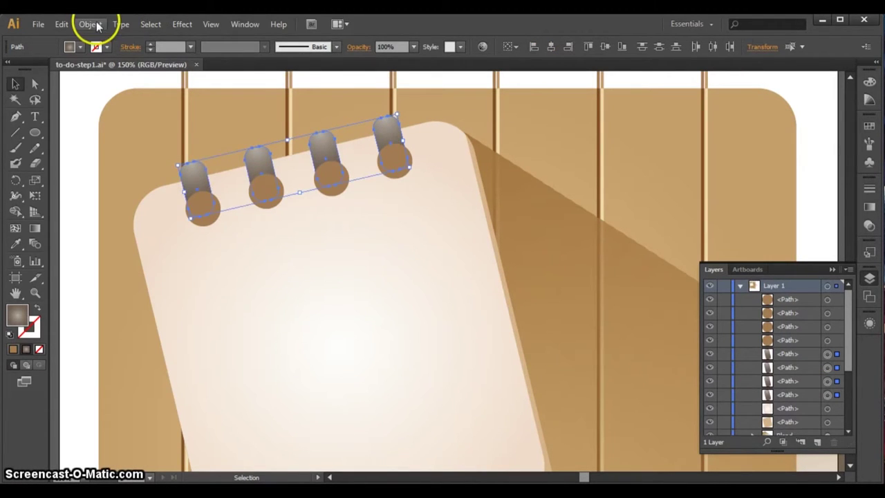
{"action": "left_click", "coordinate": [90, 24]}
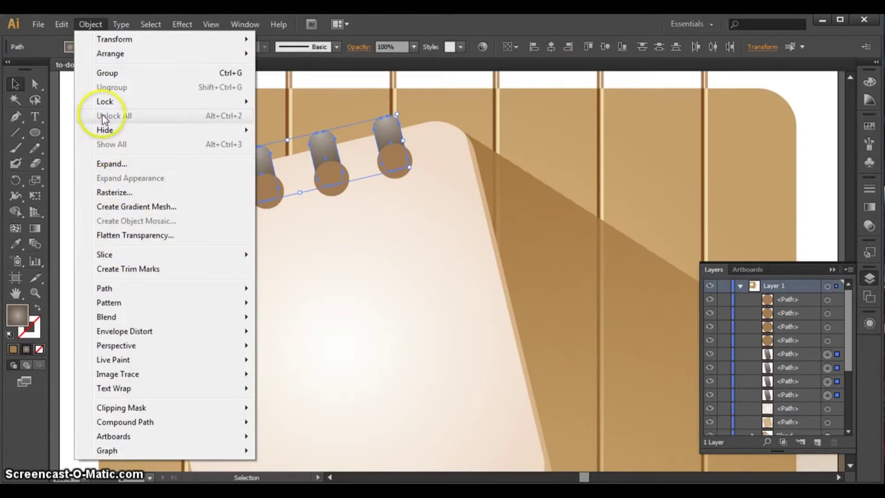
{"action": "left_click", "coordinate": [108, 73]}
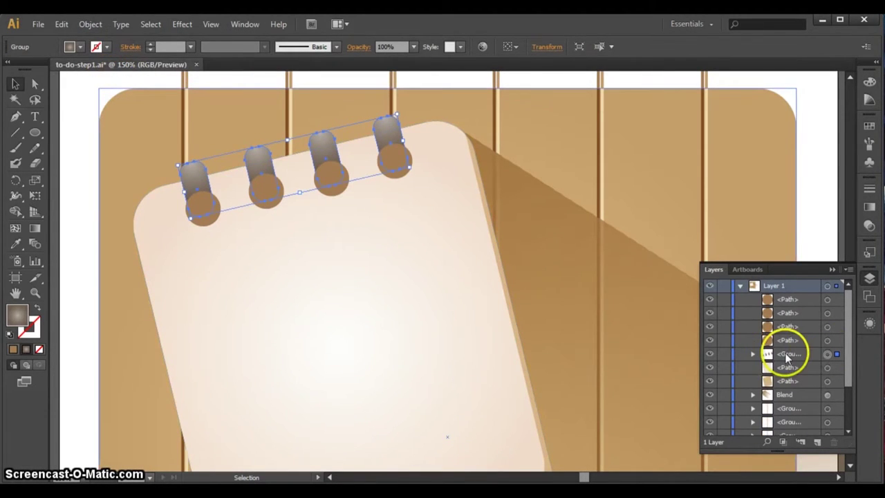
Move the tab group to the top of the layer stack, above the brown holes
{"action": "left_click_drag", "start_coordinate": [785, 351], "coordinate": [789, 298]}
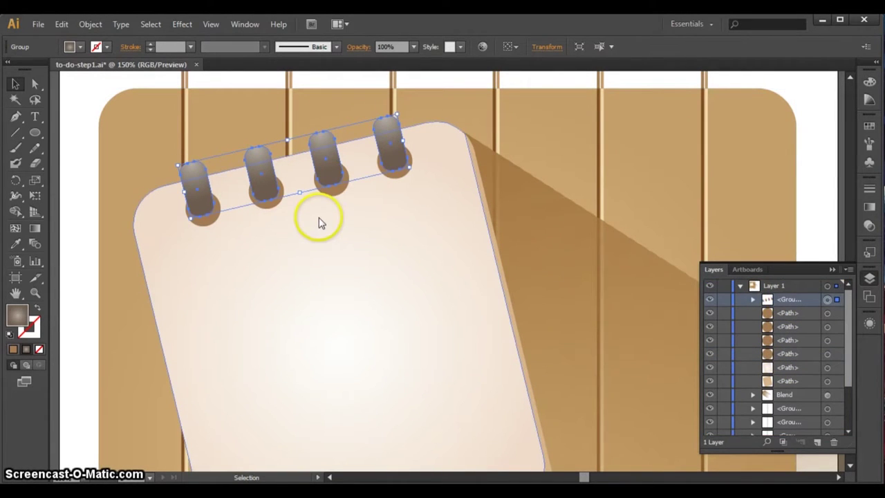
{"action": "left_click", "coordinate": [316, 257]}
{"action": "left_click", "coordinate": [335, 195]}
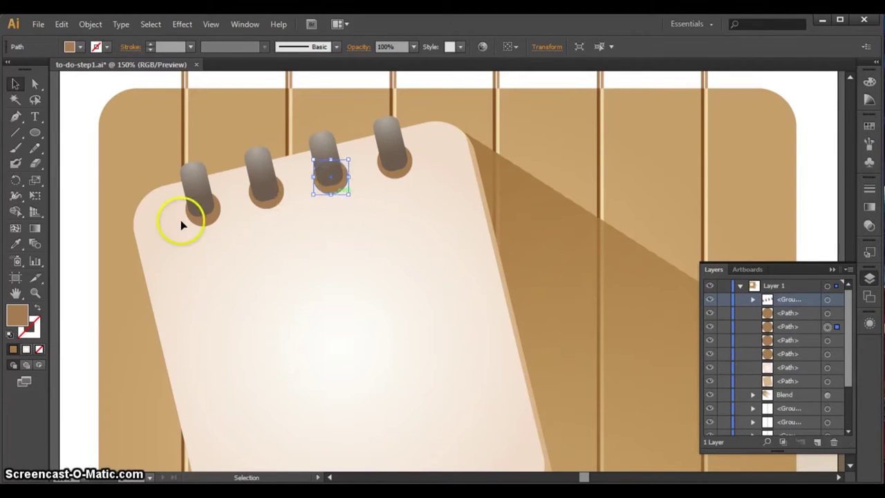
{"action": "left_click", "coordinate": [204, 221]}
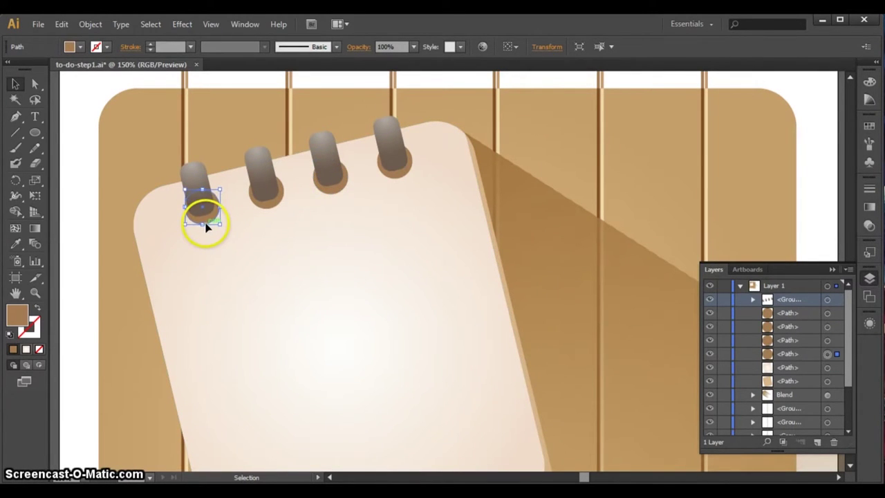
{"action": "left_click", "coordinate": [263, 278]}
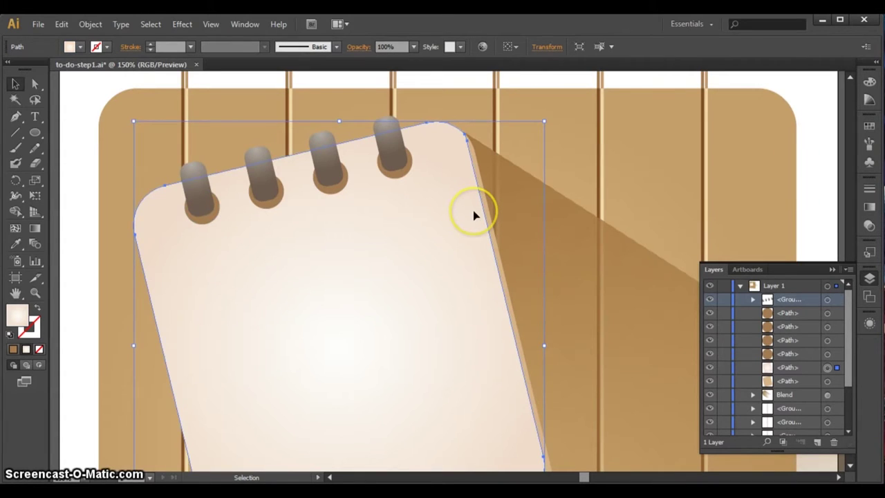
Copy the cream notepad card and paste a duplicate in front of the original
{"action": "key", "text": "ctrl+minus"}
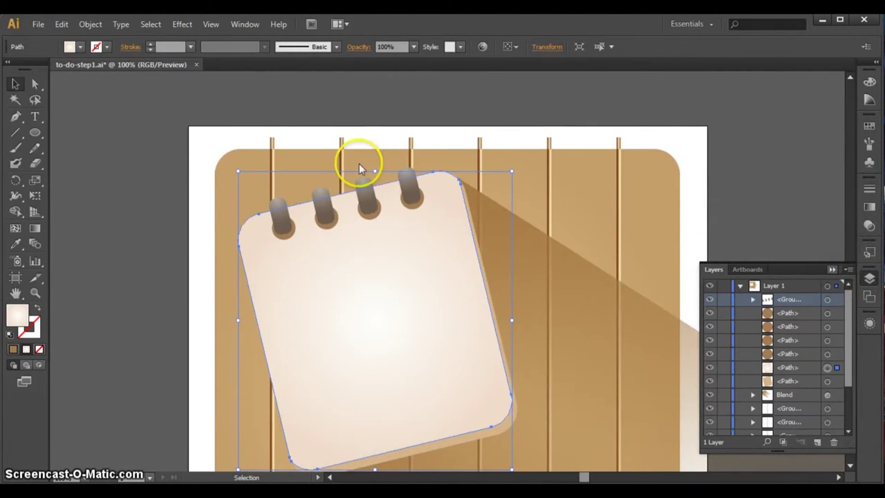
{"action": "left_click", "coordinate": [849, 464]}
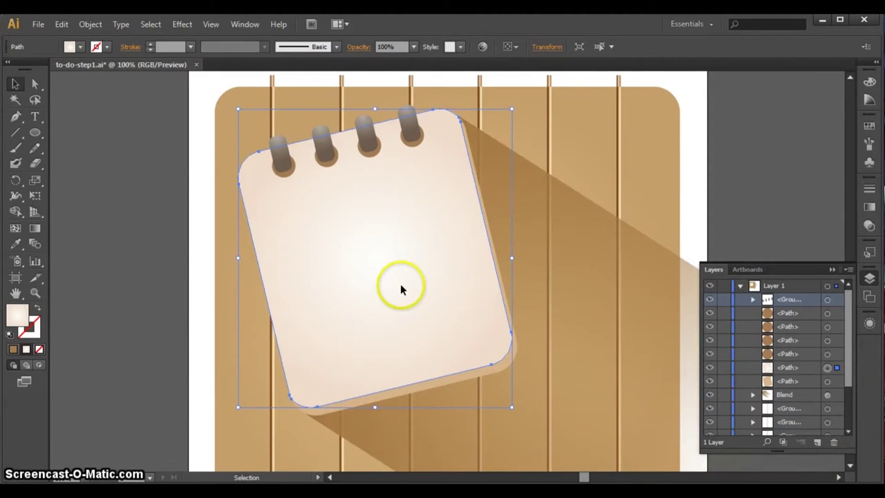
{"action": "left_click", "coordinate": [816, 150]}
{"action": "left_click", "coordinate": [409, 248]}
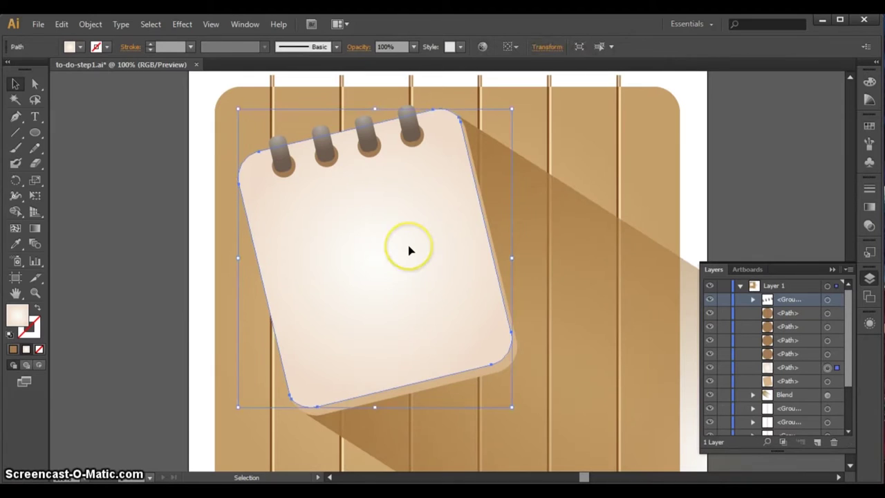
{"action": "left_click", "coordinate": [97, 32]}
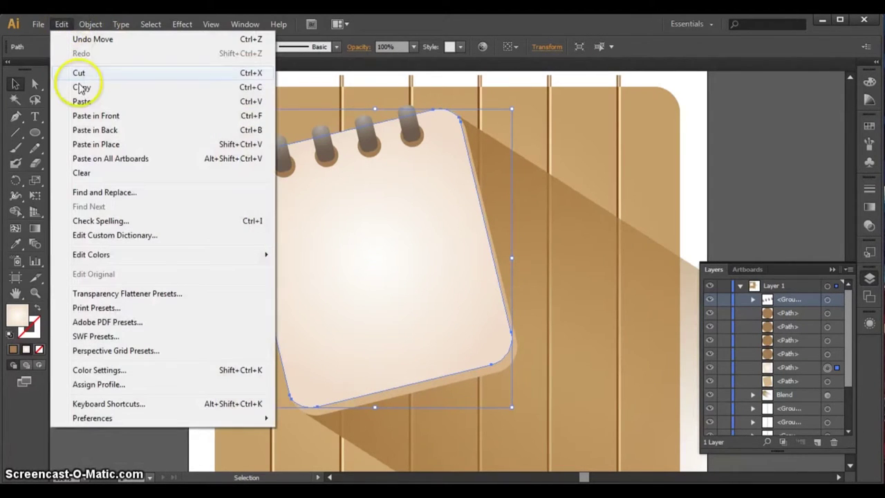
{"action": "left_click", "coordinate": [90, 87]}
{"action": "left_click", "coordinate": [61, 24]}
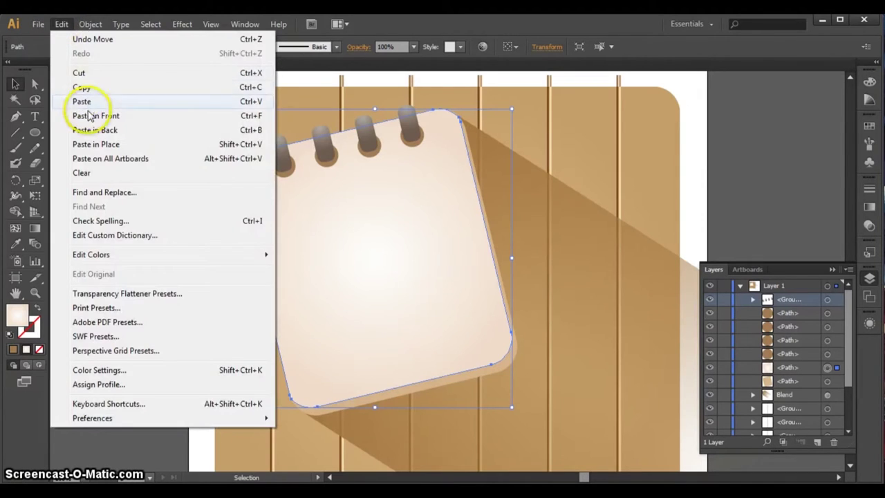
{"action": "left_click", "coordinate": [89, 144]}
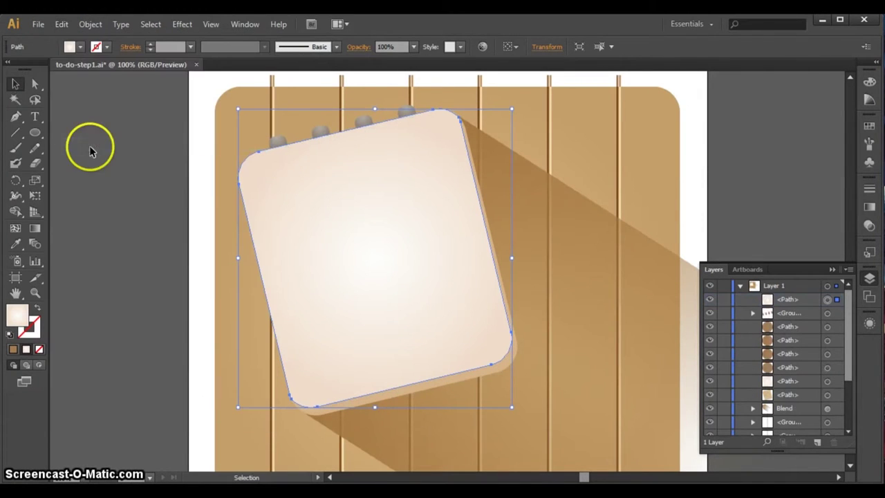
{"action": "left_click", "coordinate": [15, 118]}
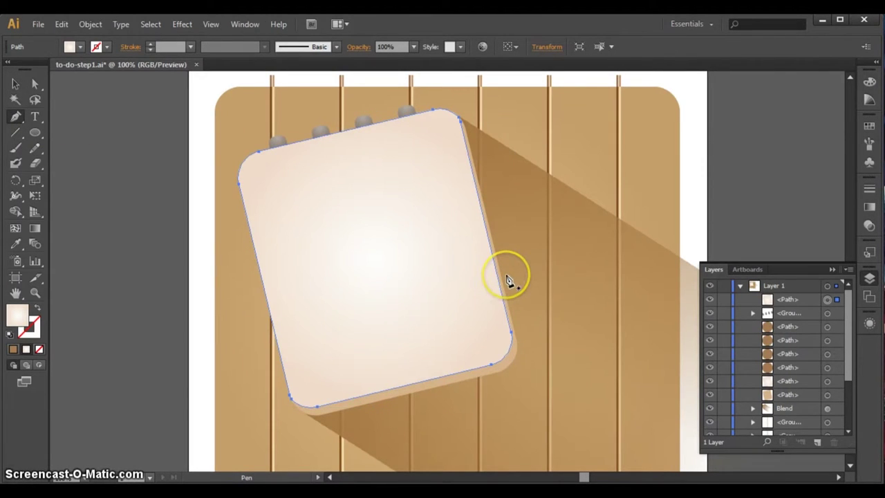
Draw a triangle at the card's lower-right corner with a curved left side
{"action": "left_click", "coordinate": [507, 277]}
{"action": "left_click_drag", "start_coordinate": [472, 394], "coordinate": [540, 381]}
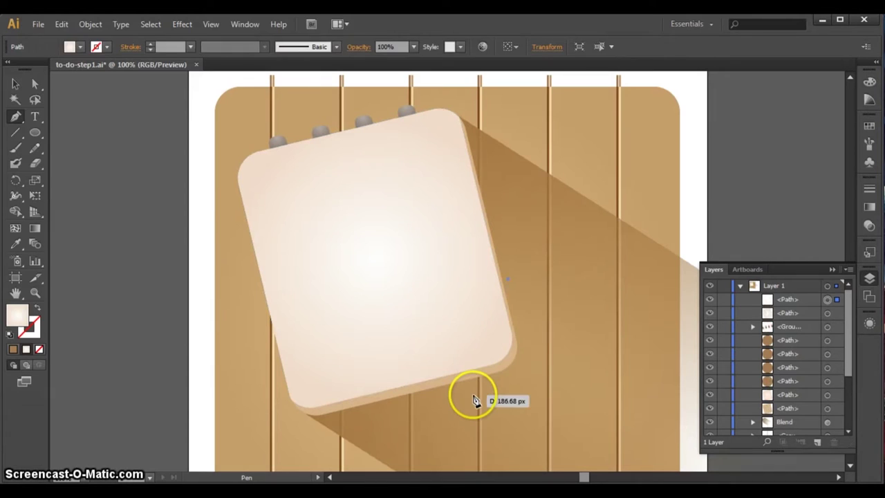
{"action": "left_click", "coordinate": [535, 376]}
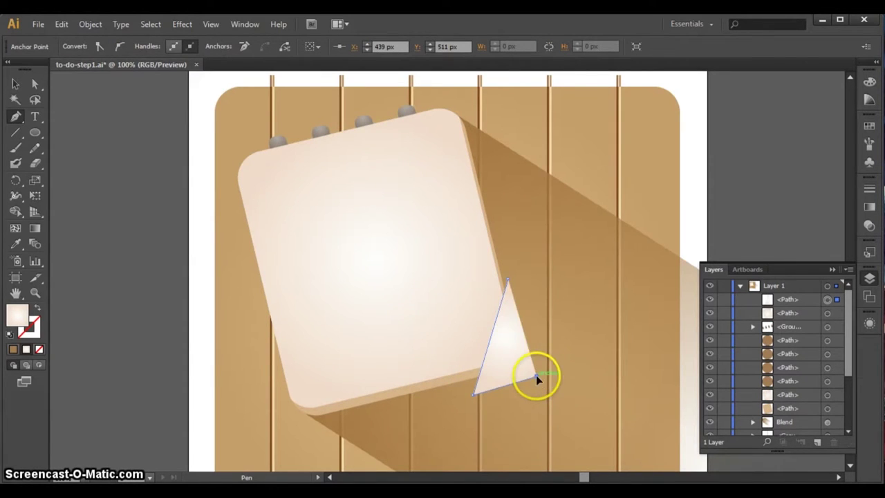
{"action": "left_click", "coordinate": [507, 282]}
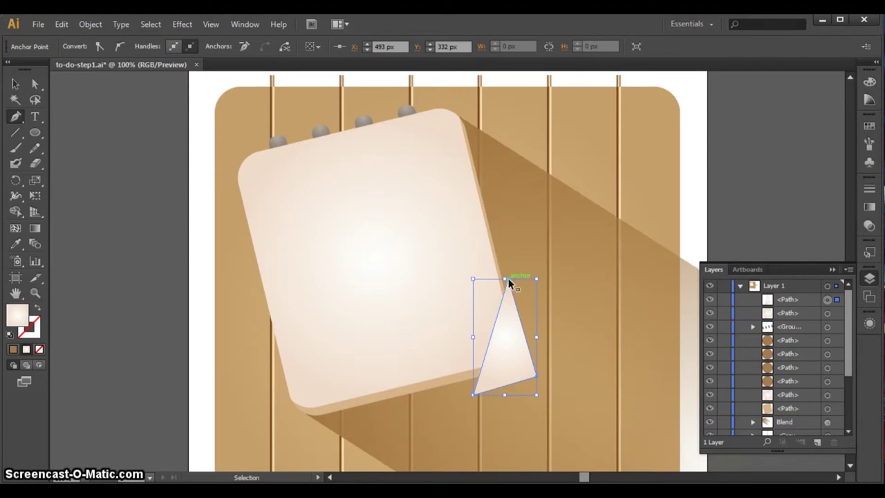
{"action": "left_click", "coordinate": [509, 280]}
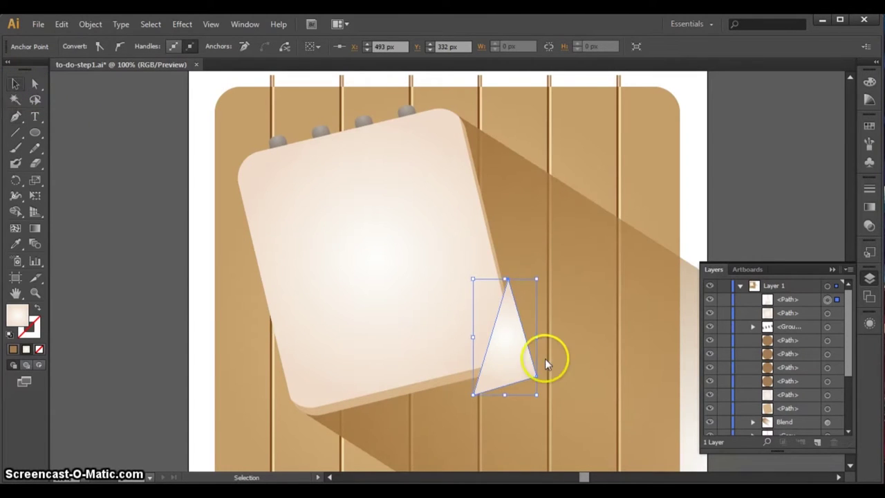
{"action": "left_click_drag", "start_coordinate": [523, 361], "coordinate": [504, 357]}
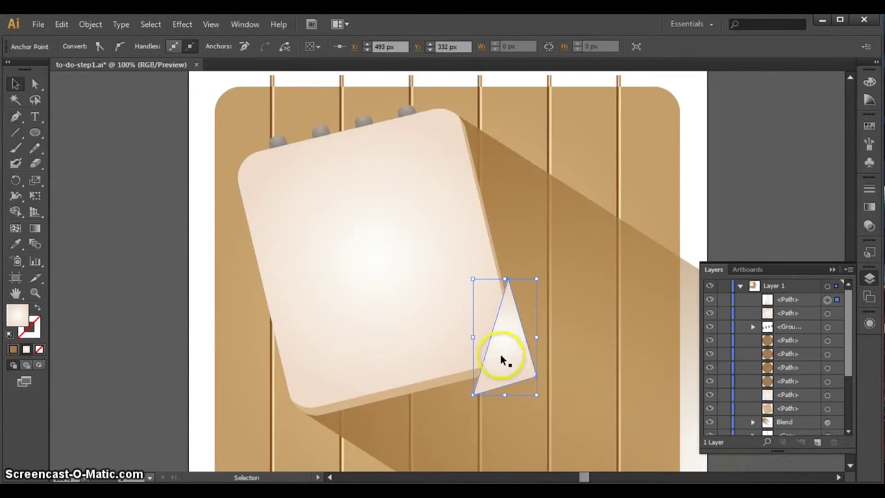
Trim away the triangle's part outside the card with Shape Builder
{"action": "left_click", "coordinate": [352, 269], "text": "shift"}
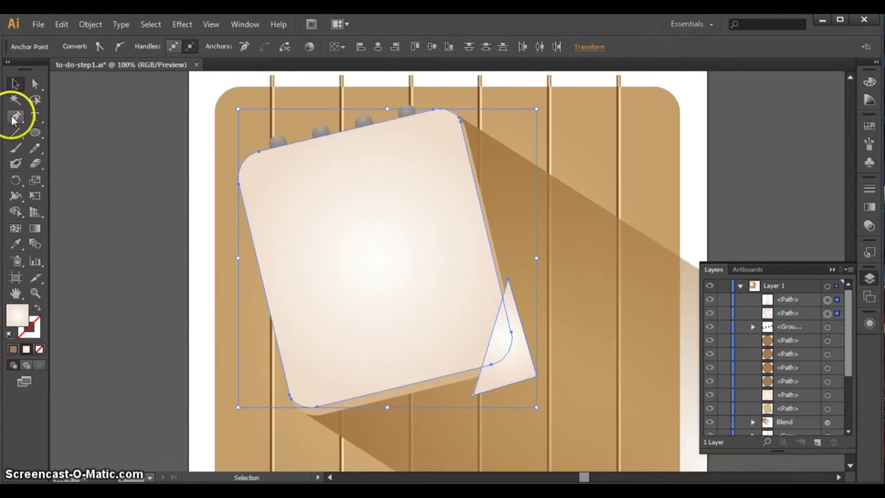
{"action": "left_click", "coordinate": [15, 215]}
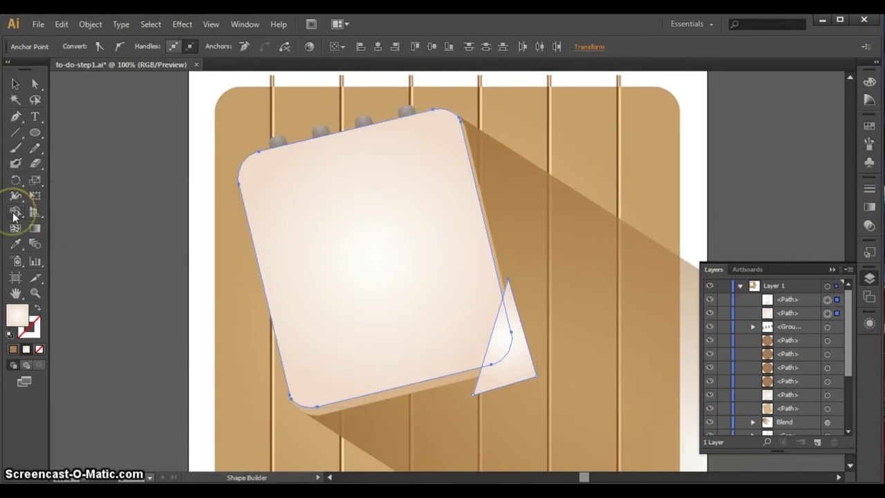
{"action": "left_click", "coordinate": [516, 374], "text": "alt"}
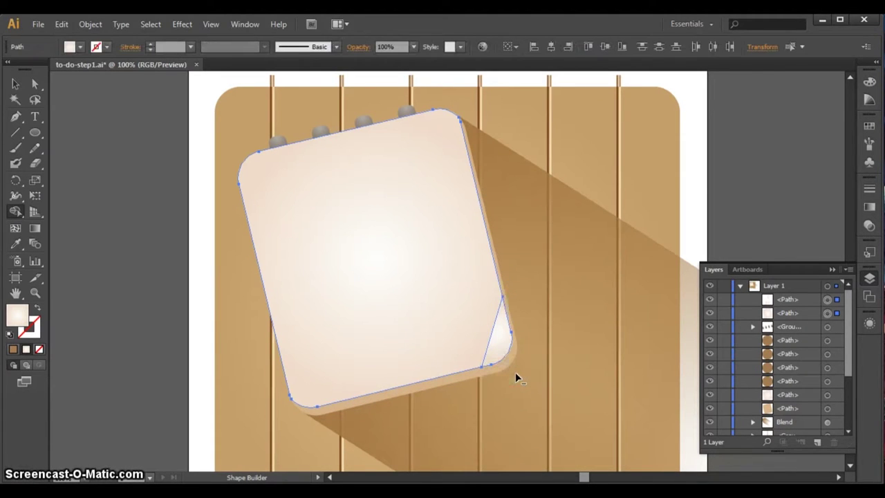
{"action": "left_click", "coordinate": [15, 83]}
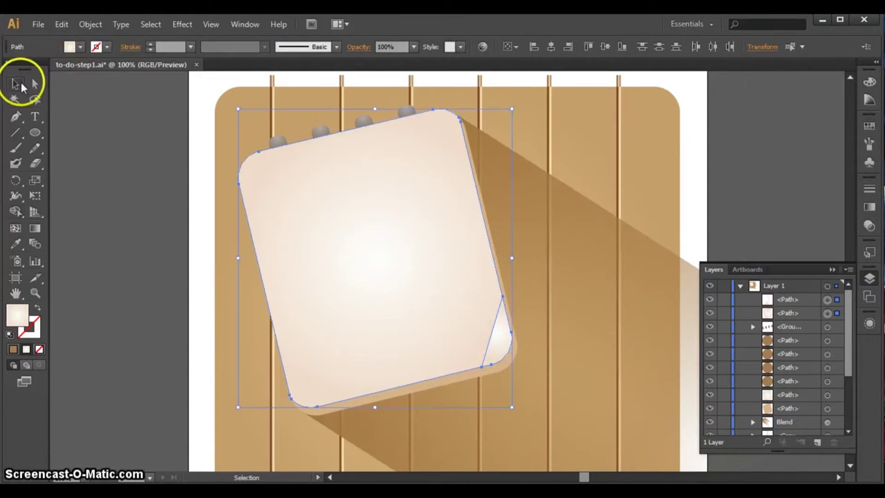
Rotate the curl piece to face upper-left and fit it into the card's corner
{"action": "left_click", "coordinate": [539, 345], "text": "shift"}
{"action": "left_click", "coordinate": [495, 349]}
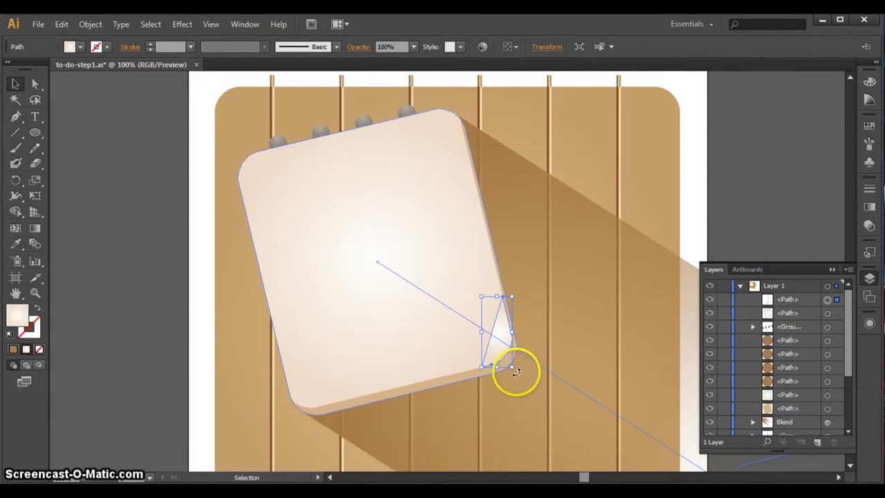
{"action": "left_click", "coordinate": [515, 371]}
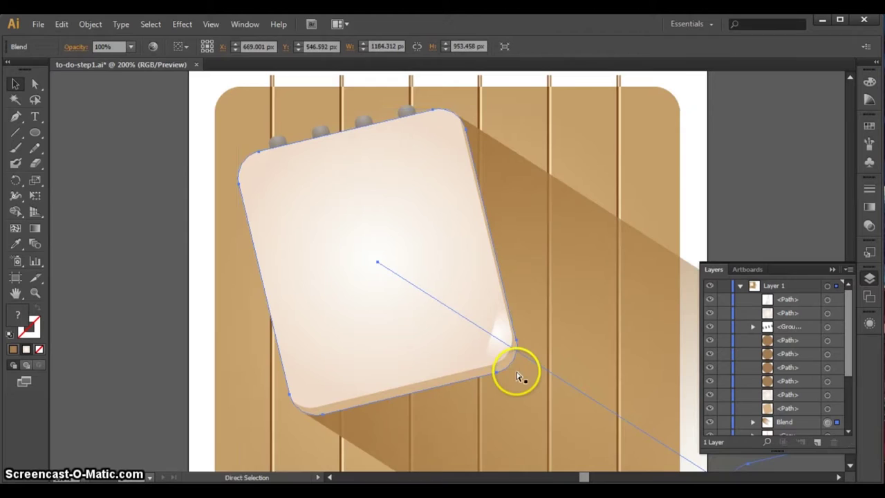
{"action": "key", "text": "ctrl+plus"}
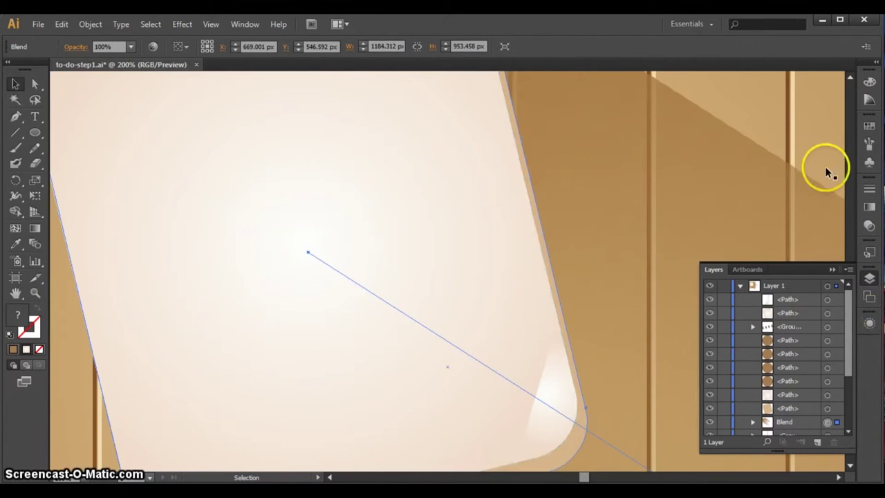
{"action": "left_click", "coordinate": [850, 466]}
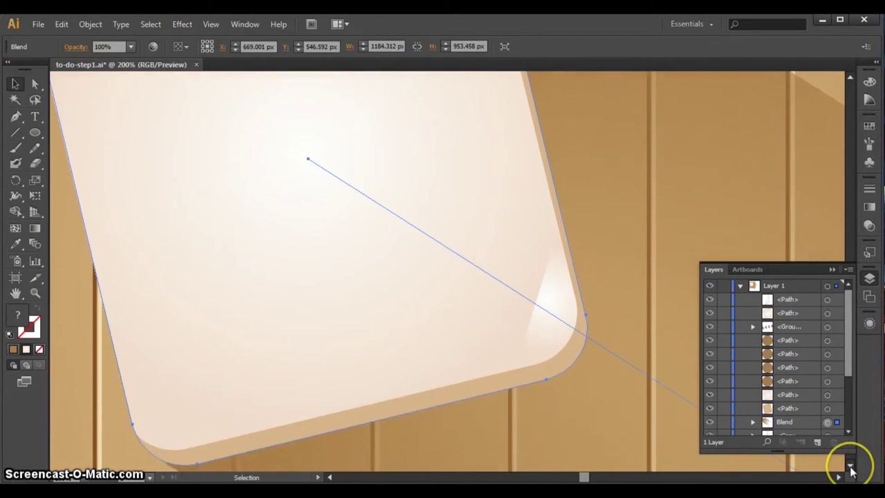
{"action": "left_click", "coordinate": [563, 278]}
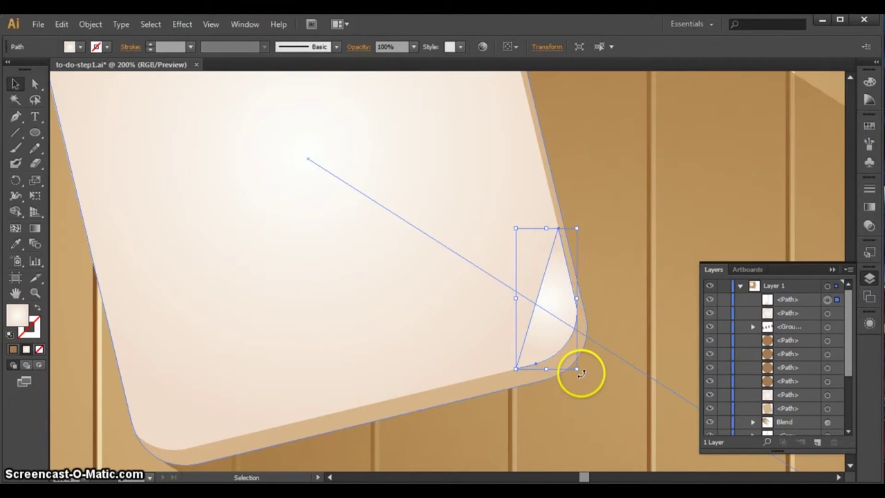
{"action": "left_click_drag", "start_coordinate": [579, 373], "coordinate": [534, 209]}
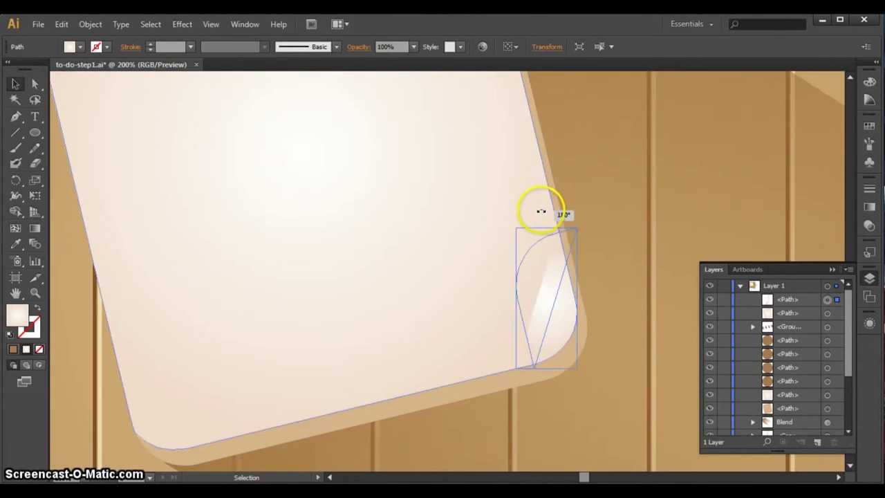
{"action": "left_click_drag", "start_coordinate": [541, 288], "coordinate": [515, 286]}
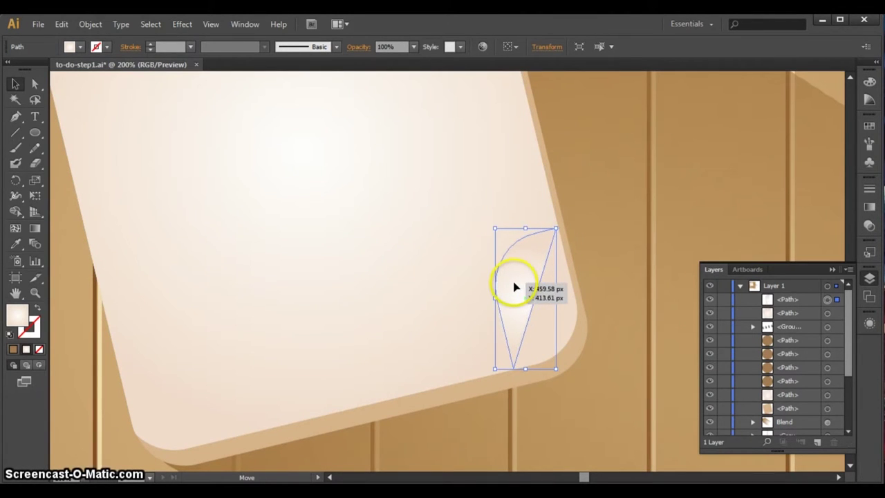
{"action": "key", "text": "Left"}
{"action": "key", "text": "Up"}
{"action": "key", "text": "Left"}
{"action": "key", "text": "Down"}
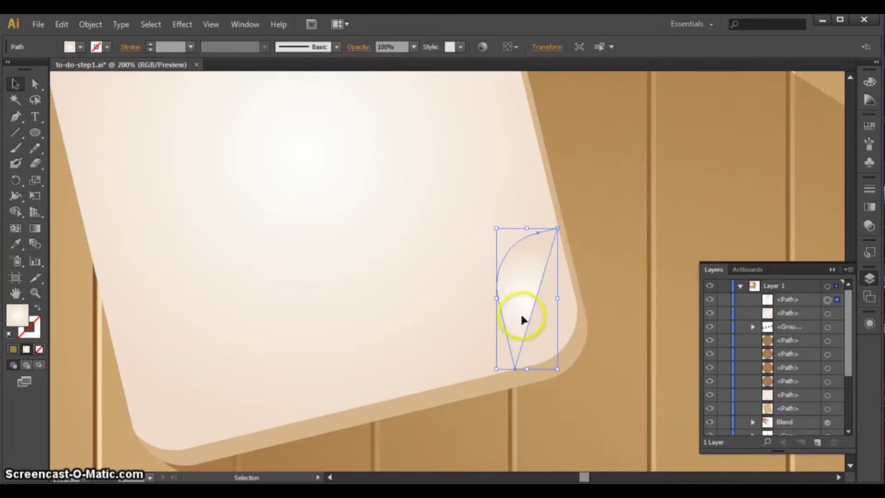
Give the curl piece a reversed linear gradient
{"action": "left_click", "coordinate": [869, 206]}
{"action": "left_click", "coordinate": [774, 196]}
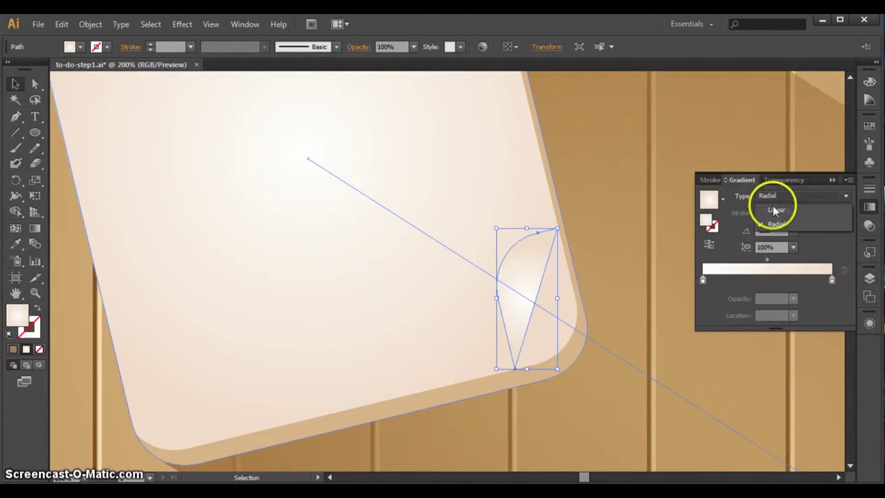
{"action": "left_click", "coordinate": [775, 209]}
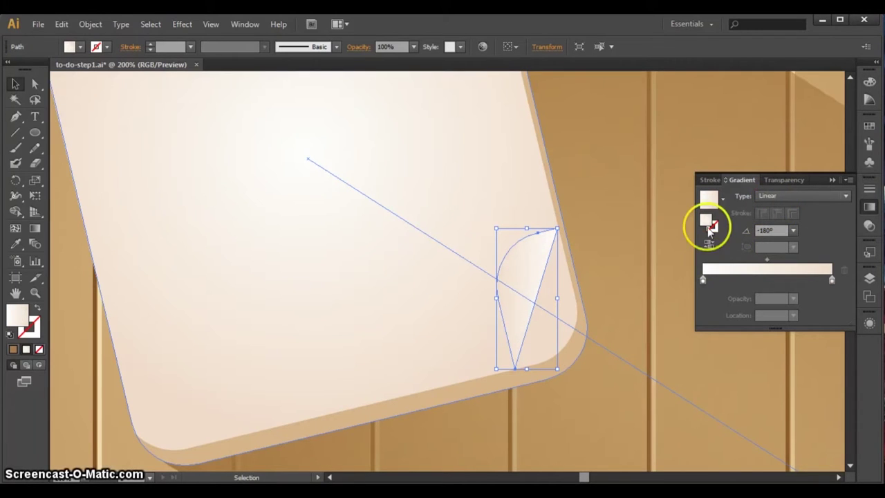
{"action": "left_click", "coordinate": [709, 245]}
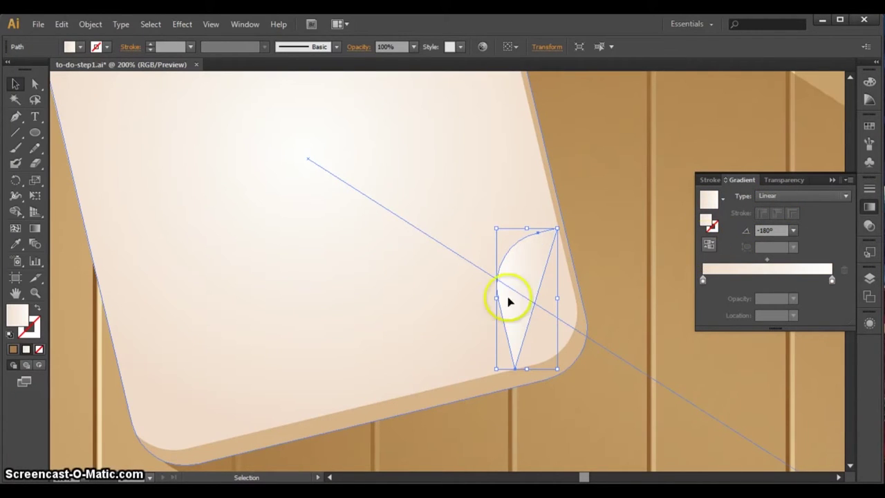
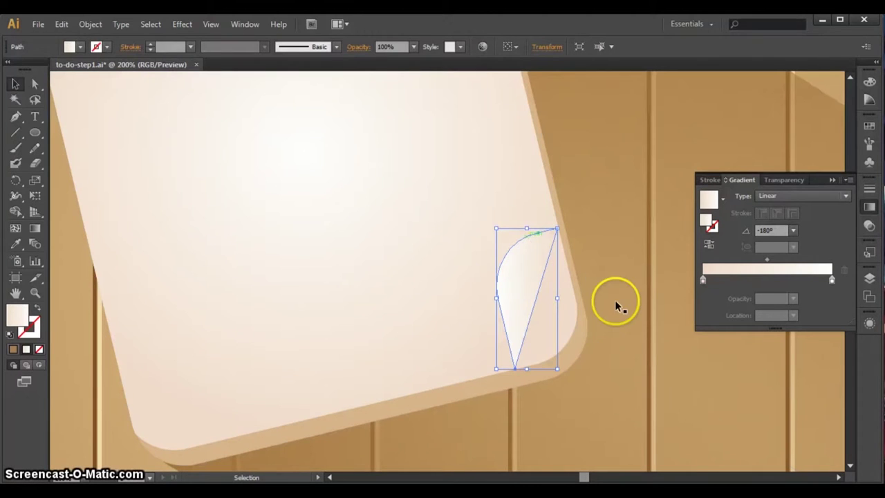
Drag the soft white fading gradient onto the page-curl highlight, then select the note card path for gradient editing
{"action": "left_click_drag", "start_coordinate": [614, 299], "coordinate": [548, 313]}
{"action": "key", "text": "ctrl+alt+b"}
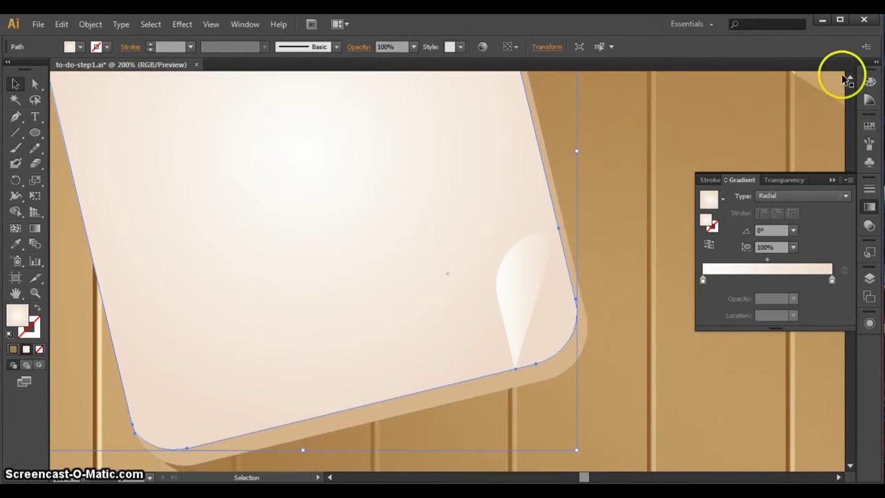
{"action": "left_click", "coordinate": [867, 277]}
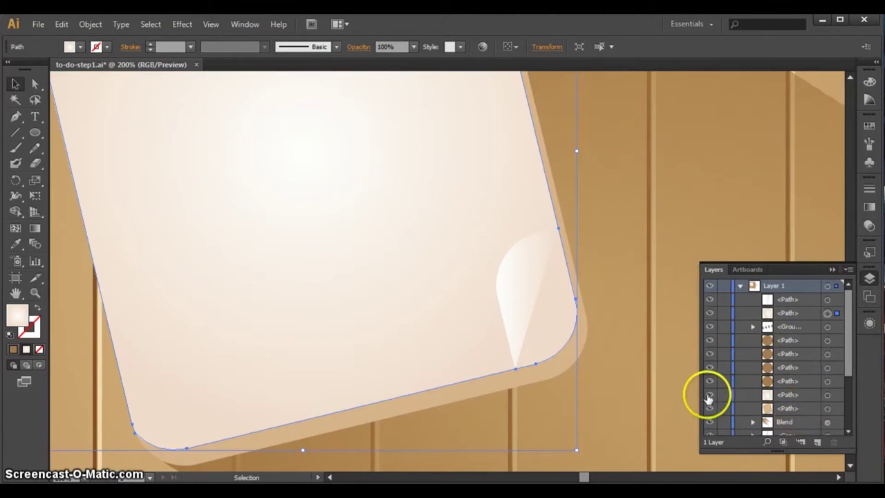
{"action": "left_click", "coordinate": [834, 396]}
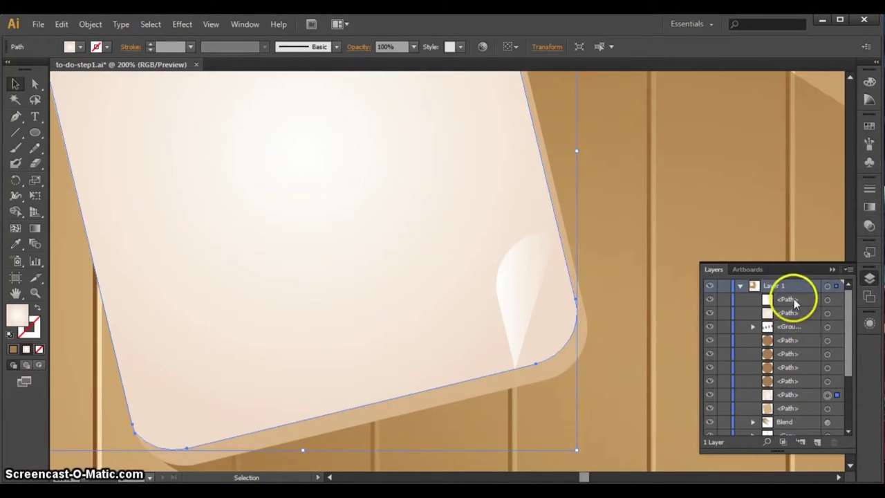
{"action": "key", "text": "g"}
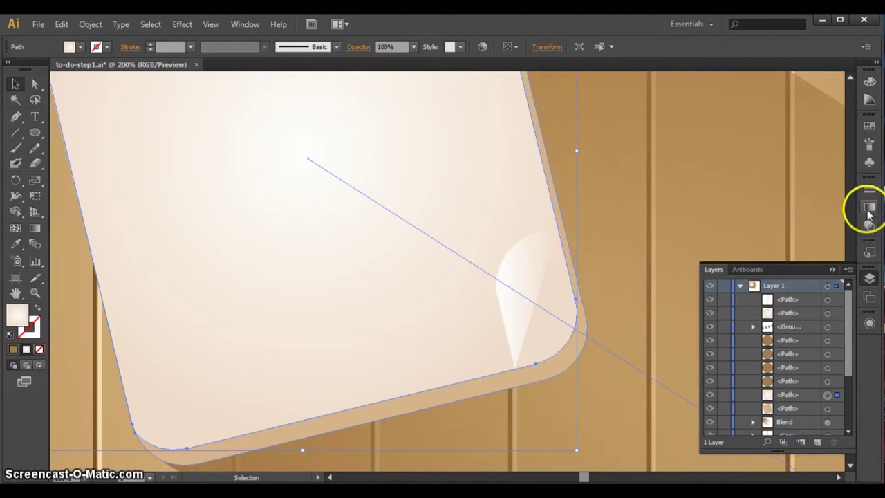
Set the note card's outer gradient stop to peach dfa272 (R223 G162 B114) and fit the artboard
{"action": "left_click", "coordinate": [869, 211]}
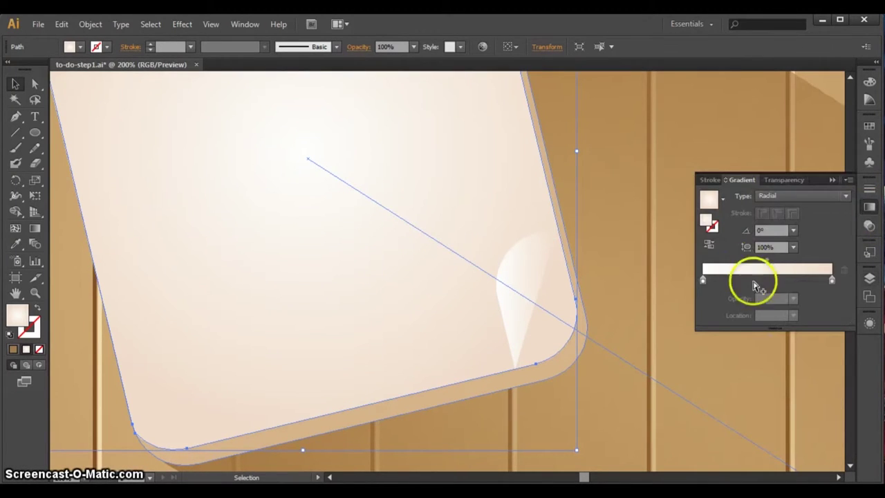
{"action": "double_click", "coordinate": [832, 280]}
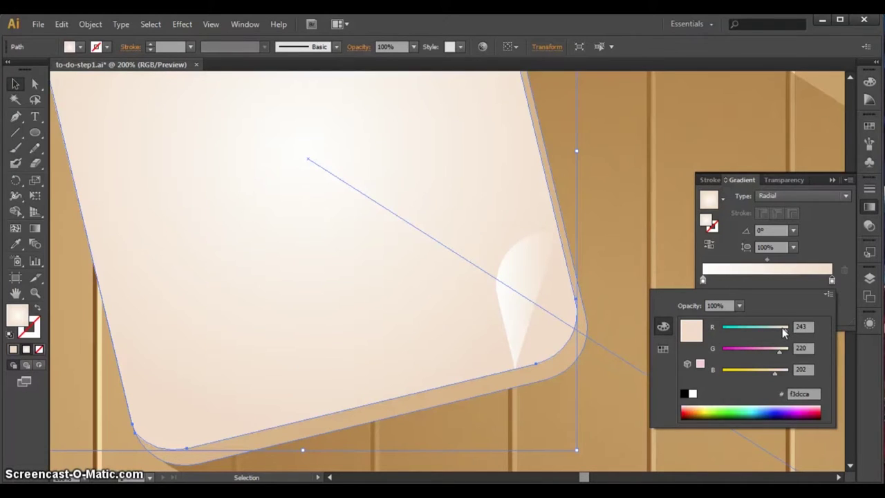
{"action": "left_click_drag", "start_coordinate": [785, 334], "coordinate": [782, 332]}
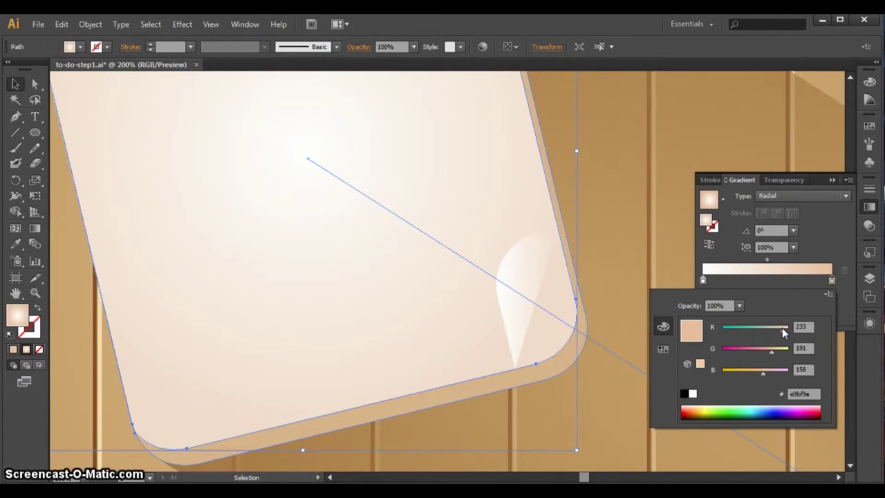
{"action": "left_click_drag", "start_coordinate": [781, 328], "coordinate": [779, 328]}
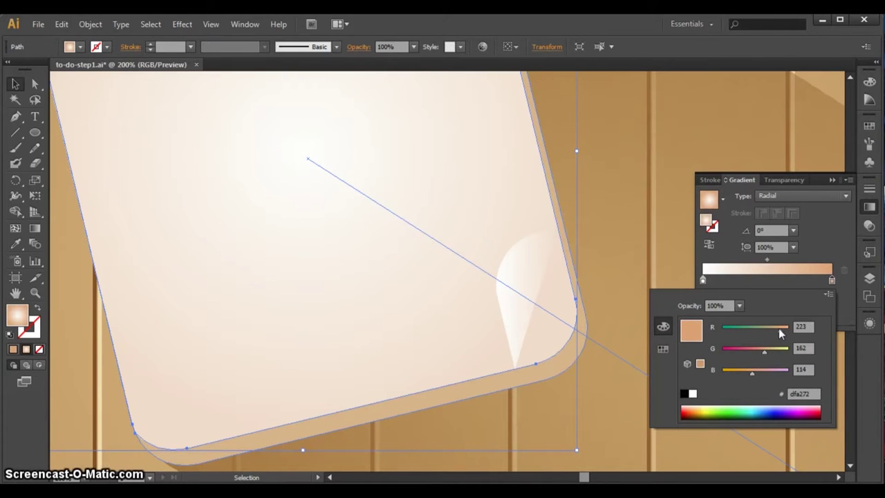
{"action": "key", "text": "Return"}
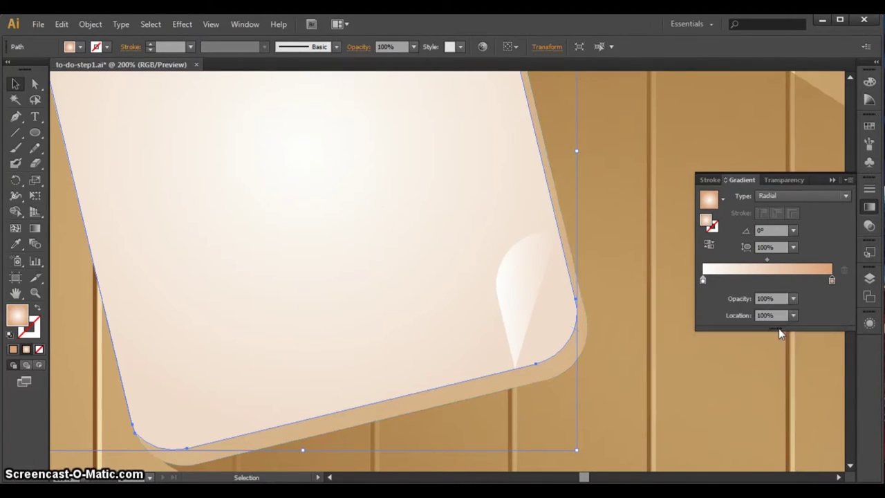
{"action": "key", "text": "ctrl+alt+b"}
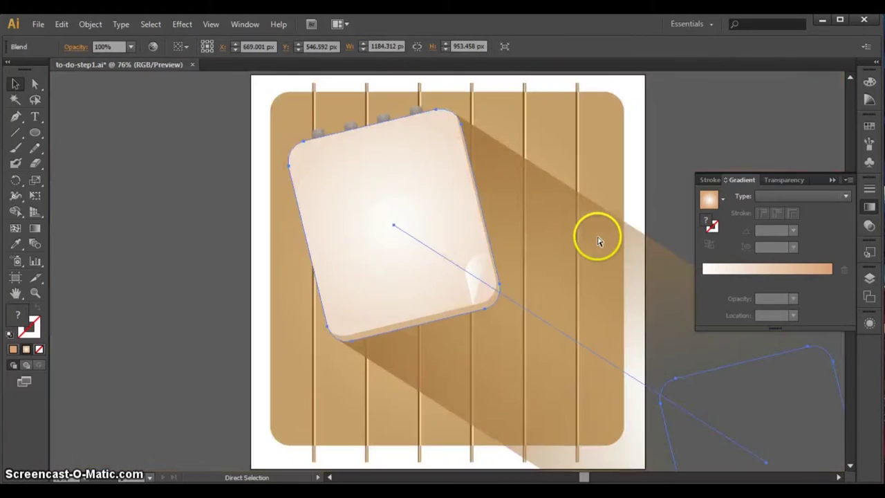
{"action": "key", "text": "ctrl+0"}
{"action": "left_click", "coordinate": [353, 198]}
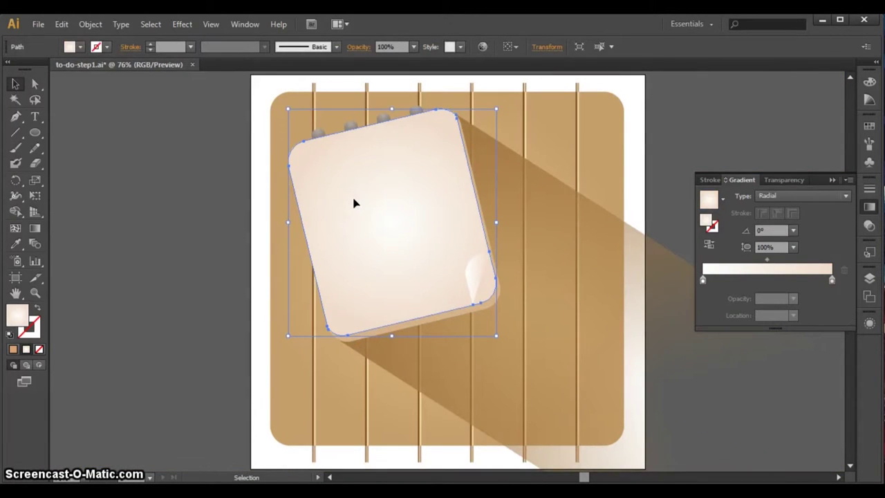
Move the spiral ring group to the top of the layer stack
{"action": "left_click", "coordinate": [446, 263]}
{"action": "left_click", "coordinate": [864, 278]}
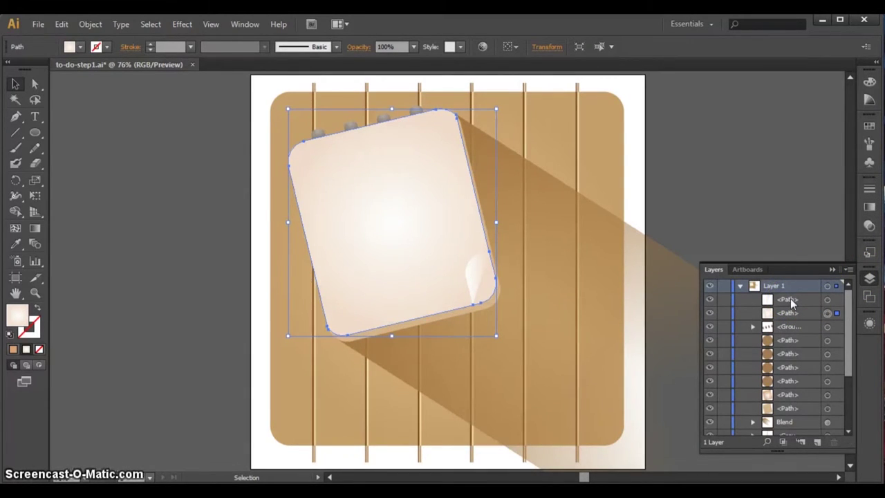
{"action": "left_click_drag", "start_coordinate": [792, 302], "coordinate": [796, 302]}
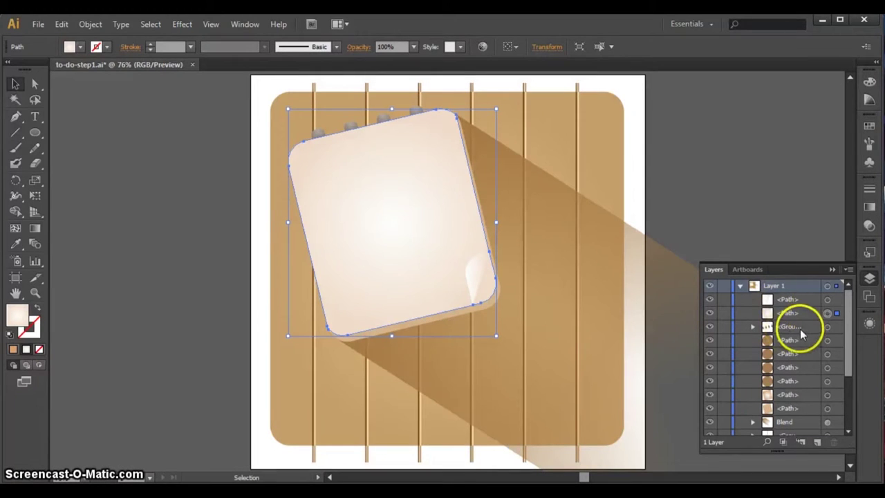
{"action": "left_click_drag", "start_coordinate": [796, 302], "coordinate": [794, 293]}
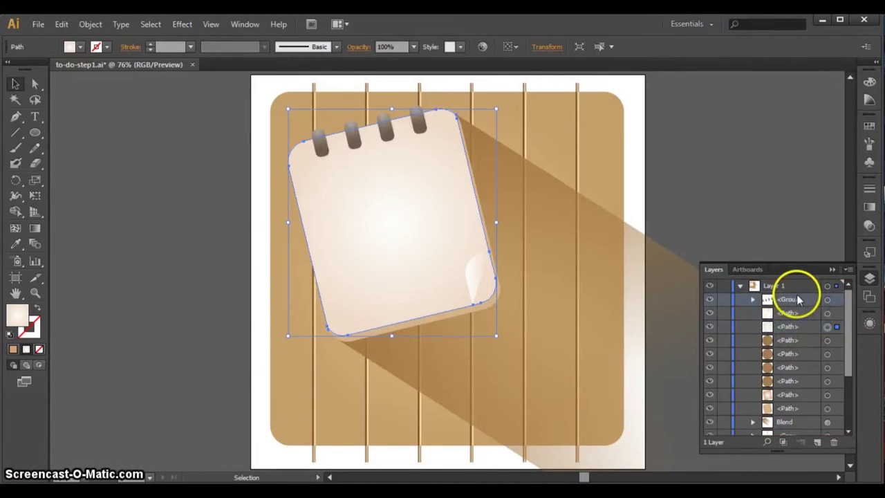
Move the four brown ring-hole paths above the note paper paths, then deselect
{"action": "left_click", "coordinate": [836, 340]}
{"action": "left_click", "coordinate": [836, 354]}
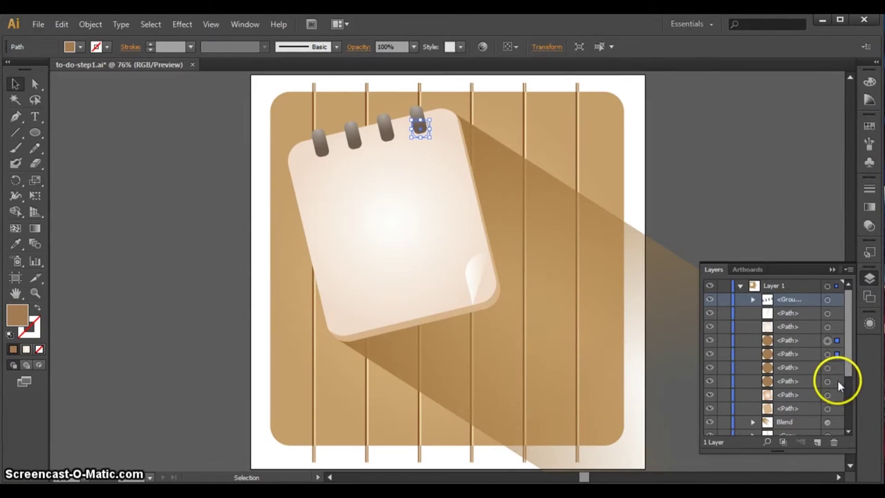
{"action": "left_click", "coordinate": [836, 367], "text": "shift"}
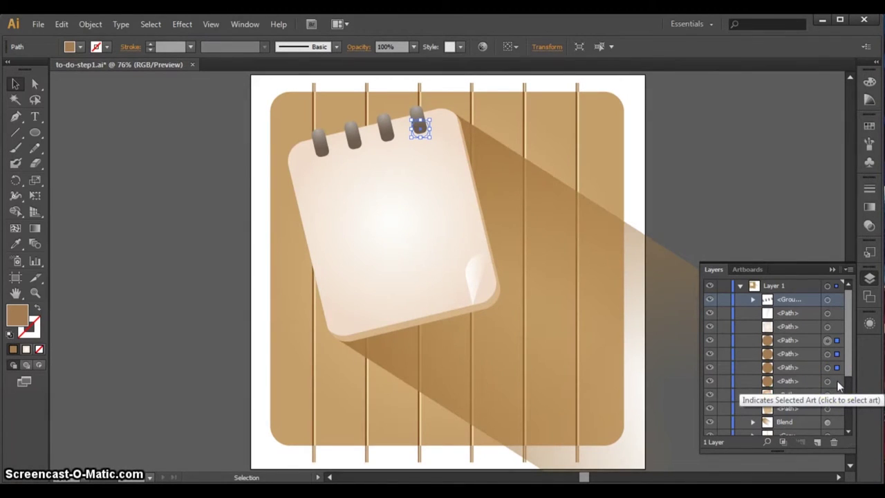
{"action": "left_click", "coordinate": [837, 381], "text": "shift"}
{"action": "left_click_drag", "start_coordinate": [800, 342], "coordinate": [798, 312]}
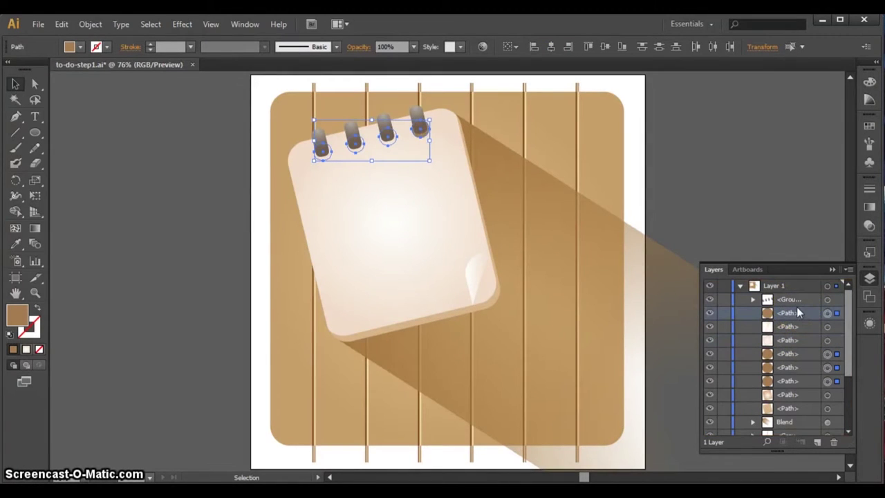
{"action": "left_click_drag", "start_coordinate": [799, 354], "coordinate": [797, 320]}
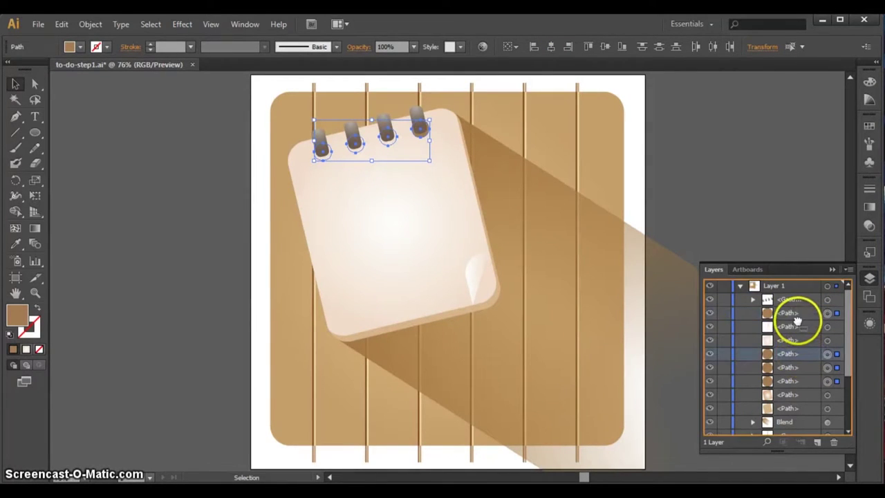
{"action": "left_click_drag", "start_coordinate": [792, 368], "coordinate": [791, 337]}
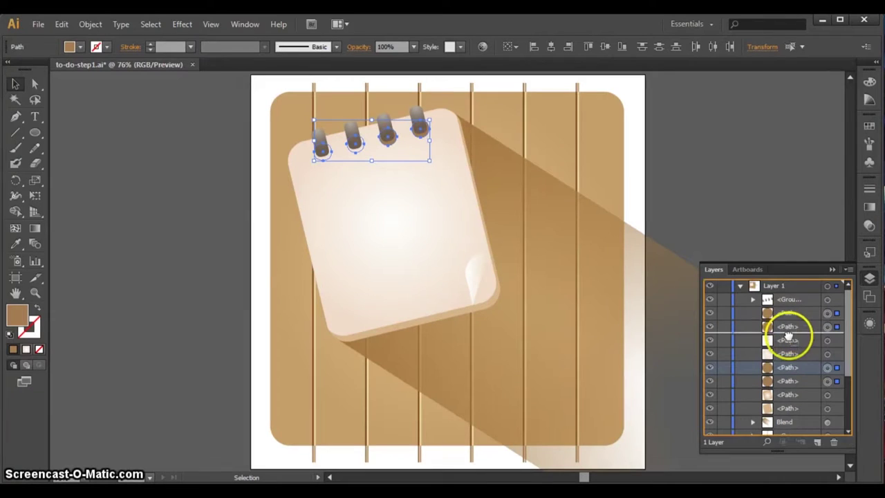
{"action": "left_click_drag", "start_coordinate": [787, 387], "coordinate": [789, 349]}
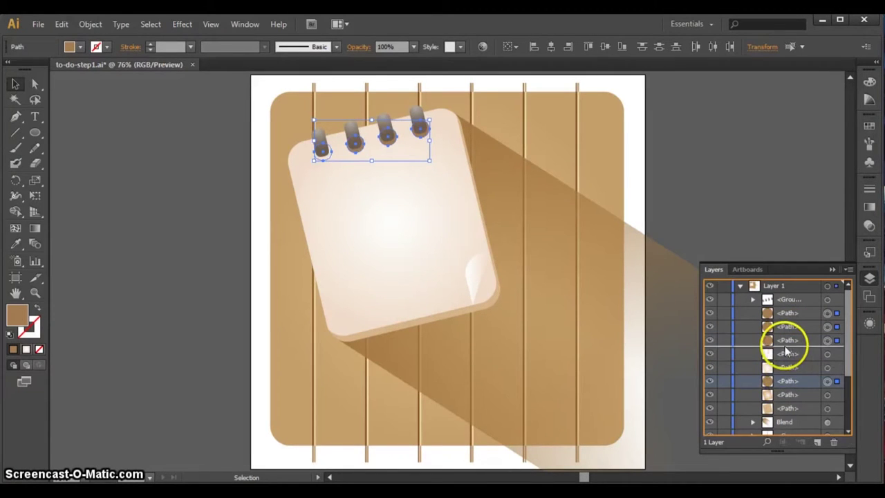
{"action": "left_click", "coordinate": [711, 148]}
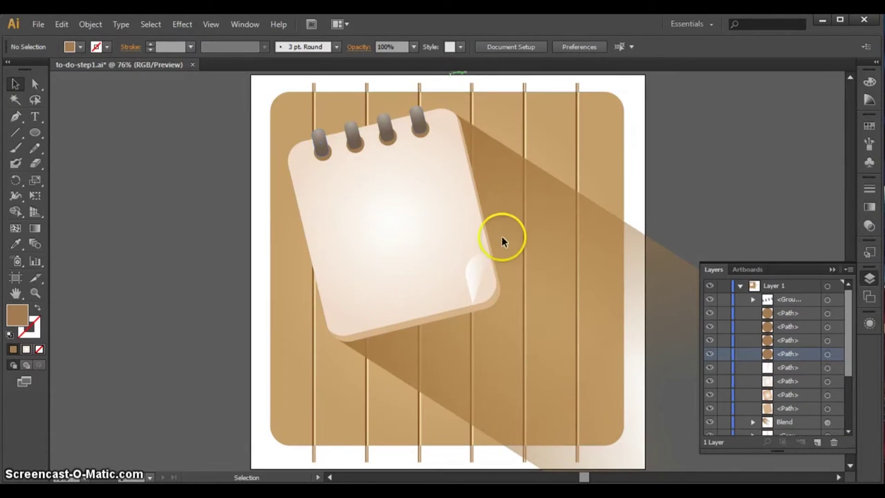
Switch to to-do-step2.ai and scroll the canvas to show blank space beside the notepad
{"action": "left_click", "coordinate": [465, 266]}
{"action": "left_click", "coordinate": [314, 439]}
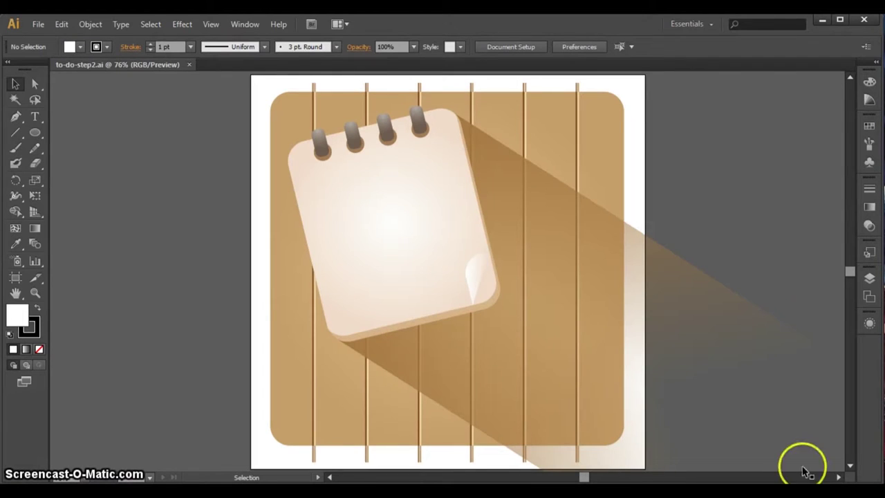
{"action": "left_click", "coordinate": [329, 477]}
{"action": "left_click_drag", "start_coordinate": [331, 477], "coordinate": [333, 479]}
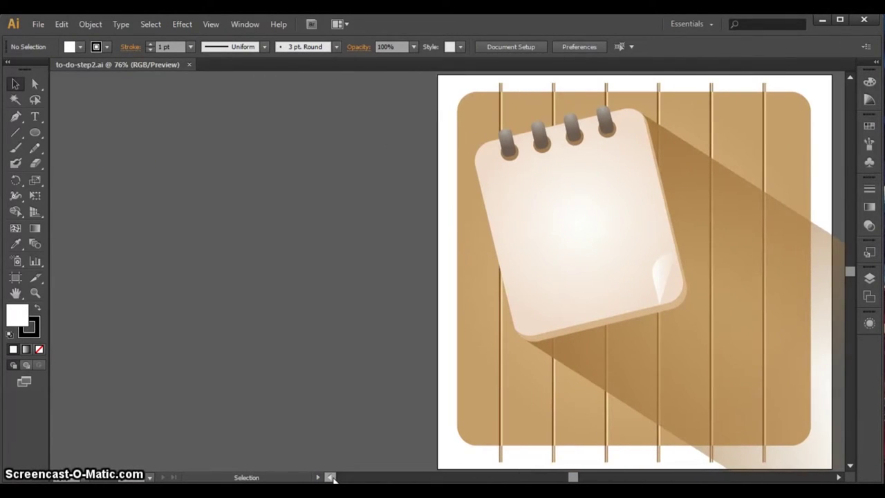
{"action": "left_click_drag", "start_coordinate": [35, 132], "coordinate": [76, 138]}
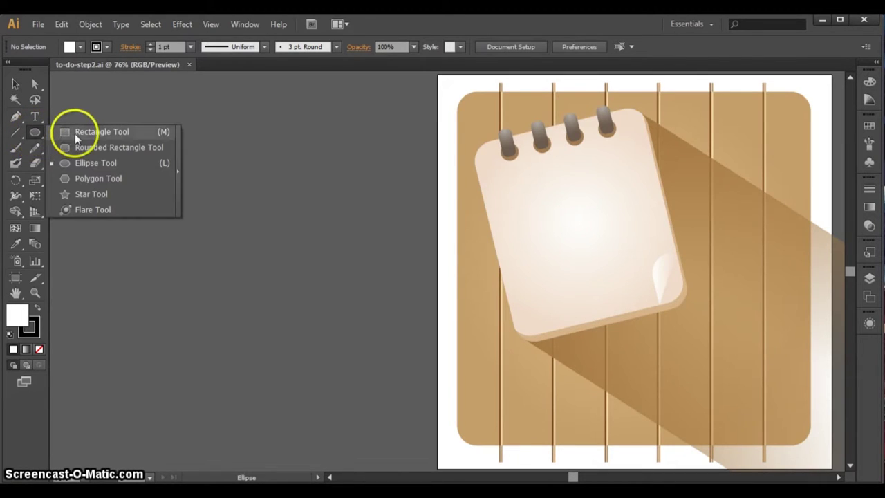
Draw a tall rectangle beside the notepad artwork for the pencil body
{"action": "left_click_drag", "start_coordinate": [76, 136], "coordinate": [76, 133]}
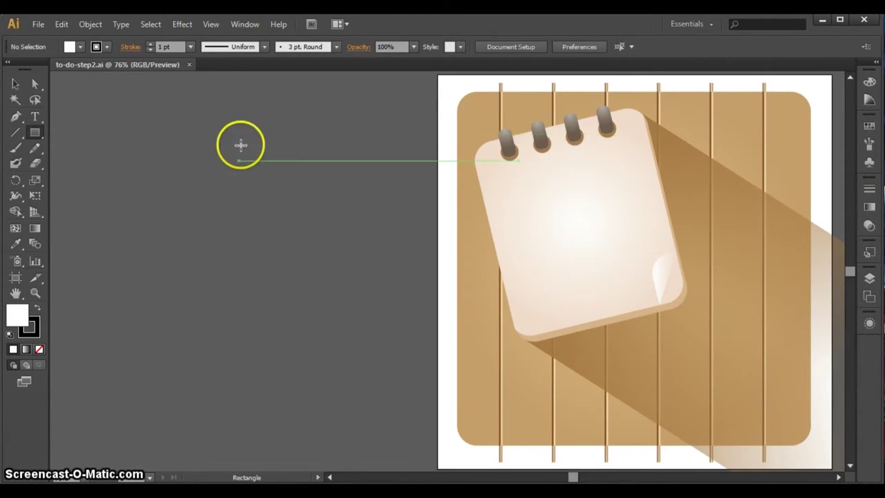
{"action": "mouse_move", "coordinate": [242, 144]}
{"action": "left_mouse_down"}
{"action": "mouse_move", "coordinate": [317, 263]}
{"action": "mouse_move", "coordinate": [316, 312]}
{"action": "mouse_move", "coordinate": [313, 300]}
{"action": "left_mouse_up"}
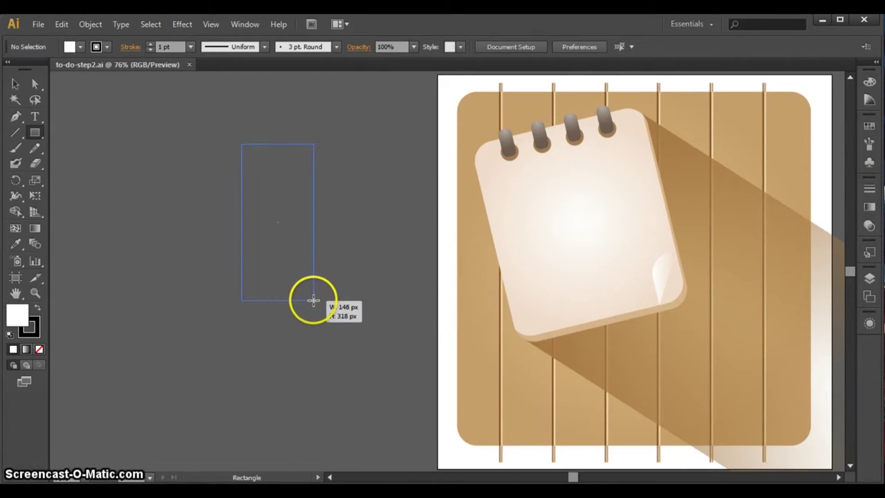
{"action": "left_click_drag", "start_coordinate": [313, 300], "coordinate": [319, 317]}
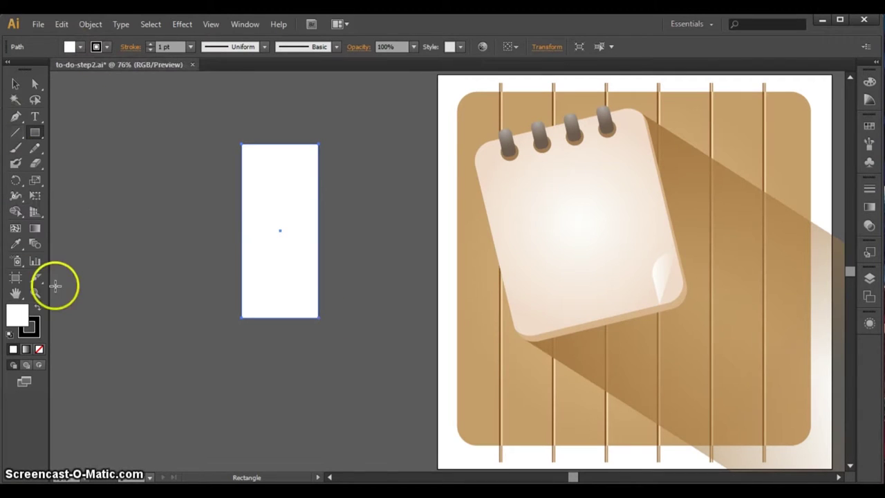
Fill the tall rectangle teal with no stroke and select it
{"action": "double_click", "coordinate": [16, 319]}
{"action": "double_click", "coordinate": [589, 418]}
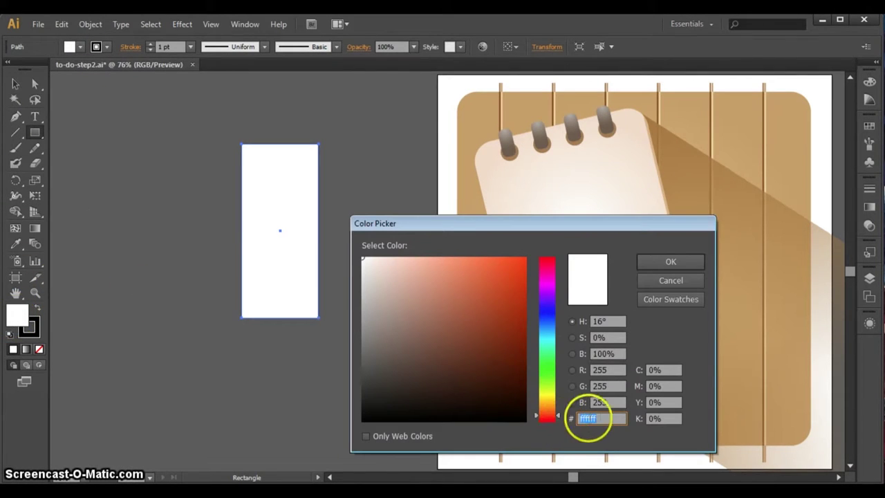
{"action": "type", "text": "00"}
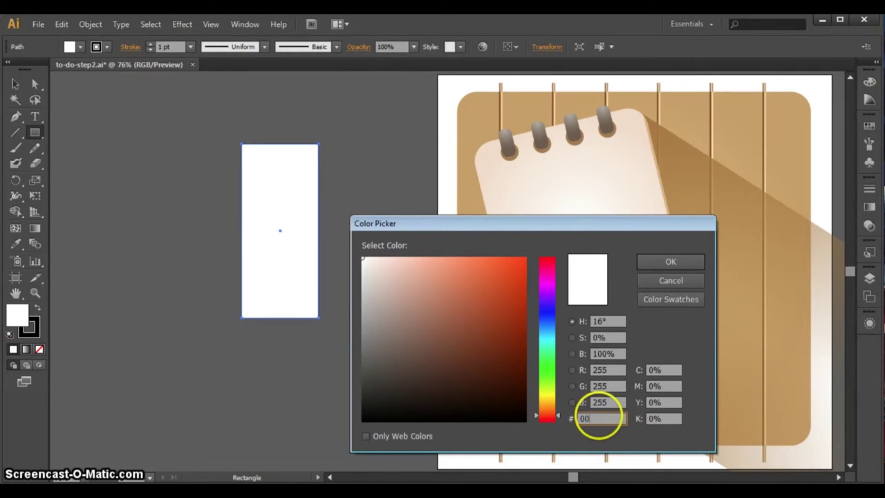
{"action": "type", "text": "a7"}
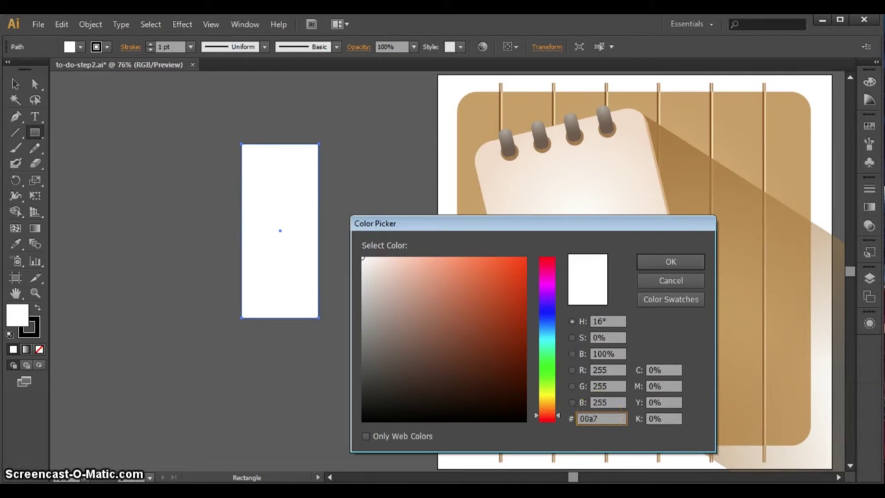
{"action": "key", "text": "Return"}
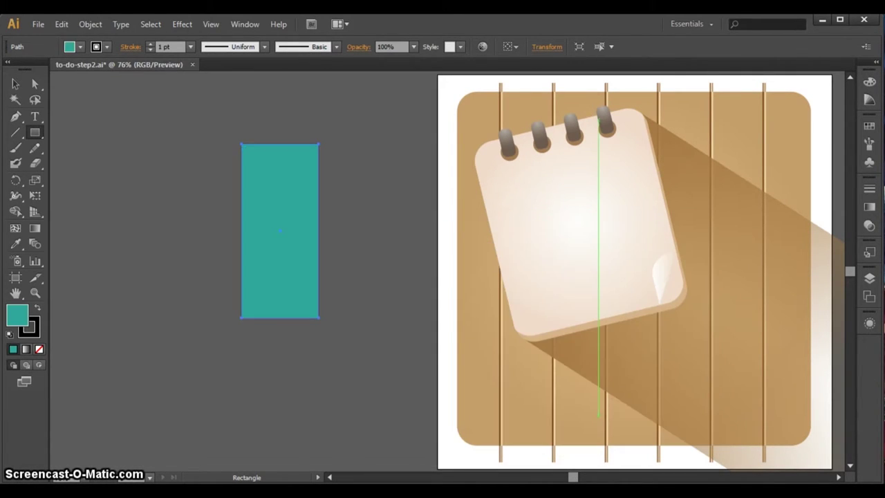
{"action": "left_click", "coordinate": [30, 326]}
{"action": "left_click", "coordinate": [40, 349]}
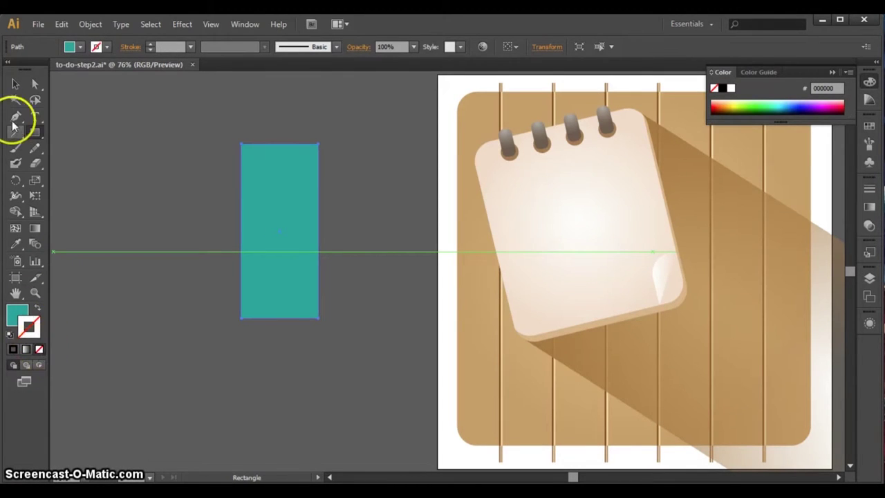
{"action": "left_click", "coordinate": [16, 83]}
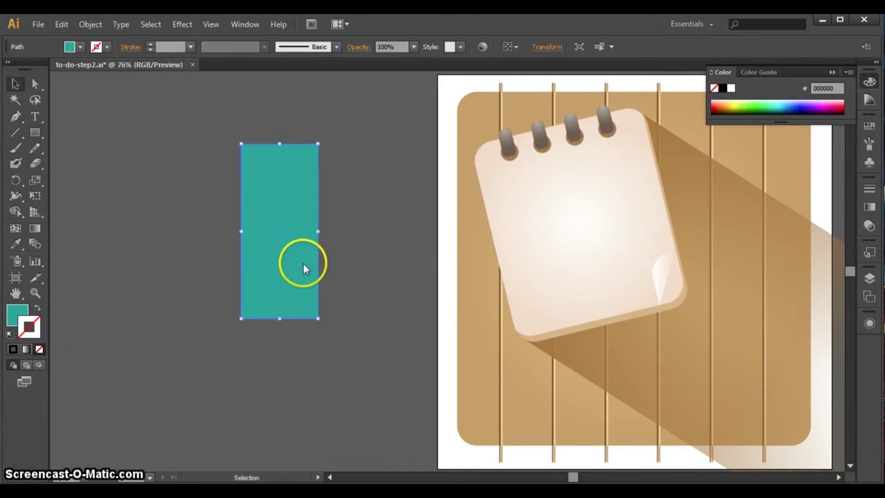
Draw a closed Pen path across the lower pencil body to form the notched piece
{"action": "left_click_drag", "start_coordinate": [182, 286], "coordinate": [244, 289]}
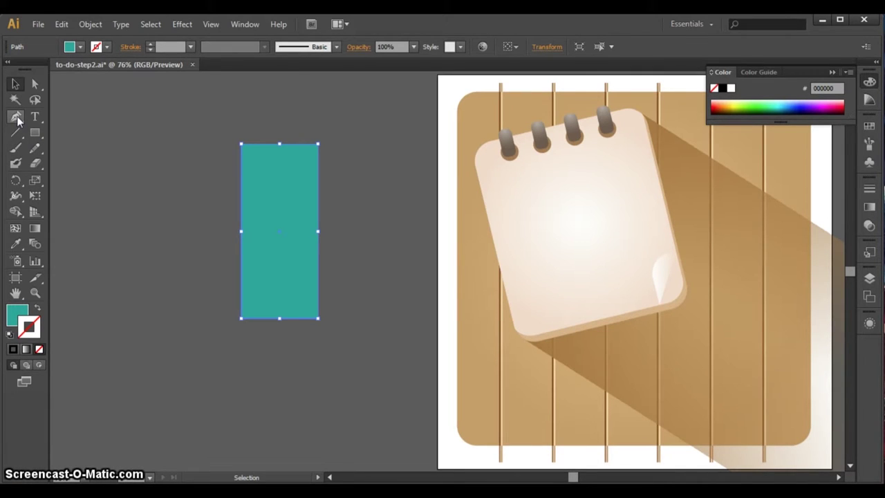
{"action": "left_click", "coordinate": [17, 118]}
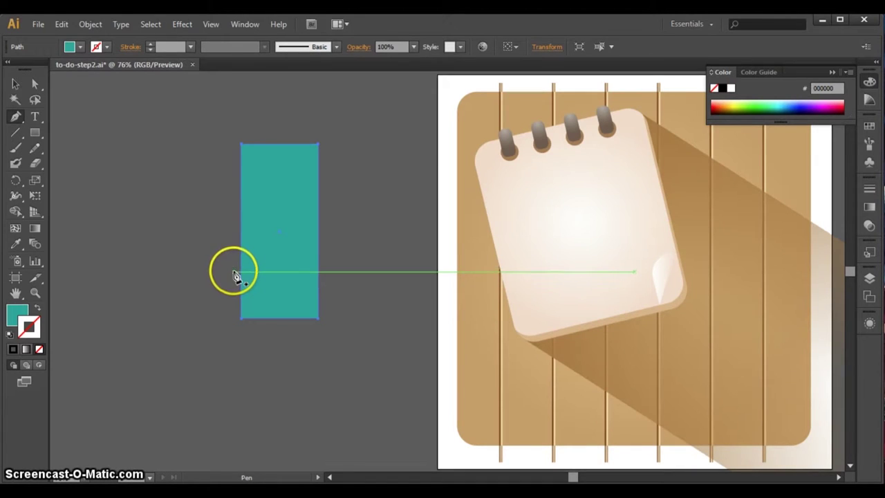
{"action": "left_click_drag", "start_coordinate": [233, 272], "coordinate": [279, 318]}
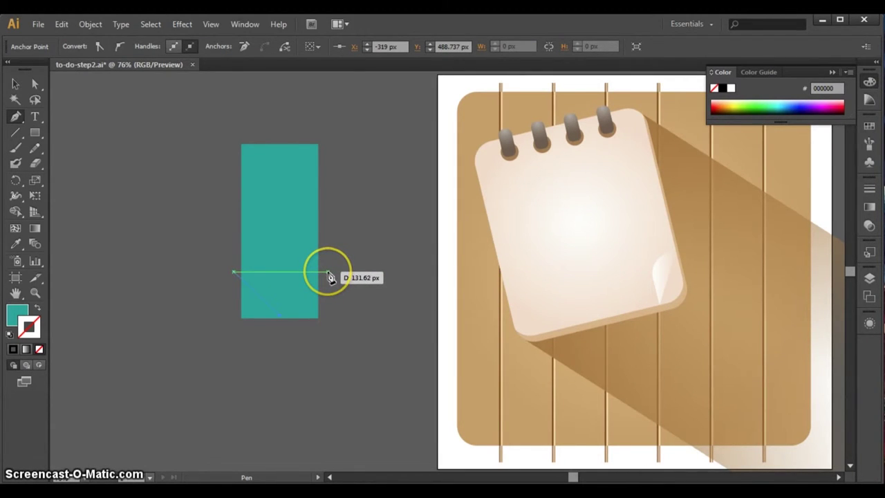
{"action": "left_click", "coordinate": [326, 273]}
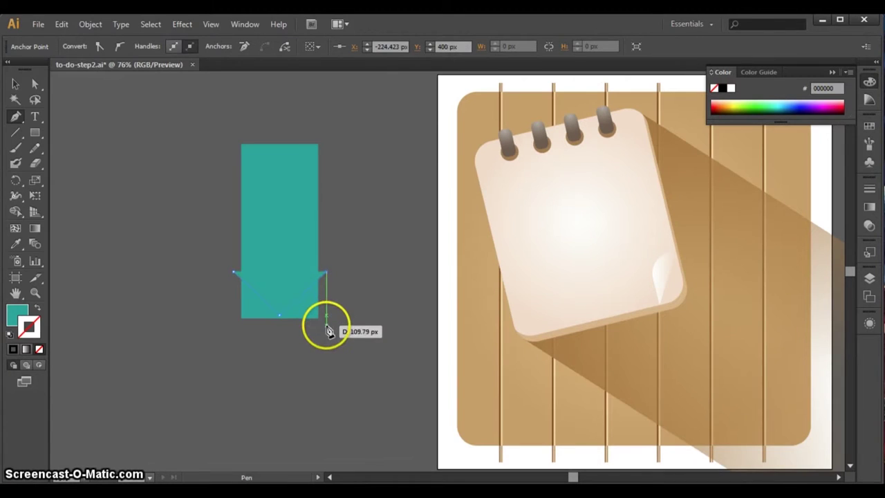
{"action": "left_click", "coordinate": [326, 323]}
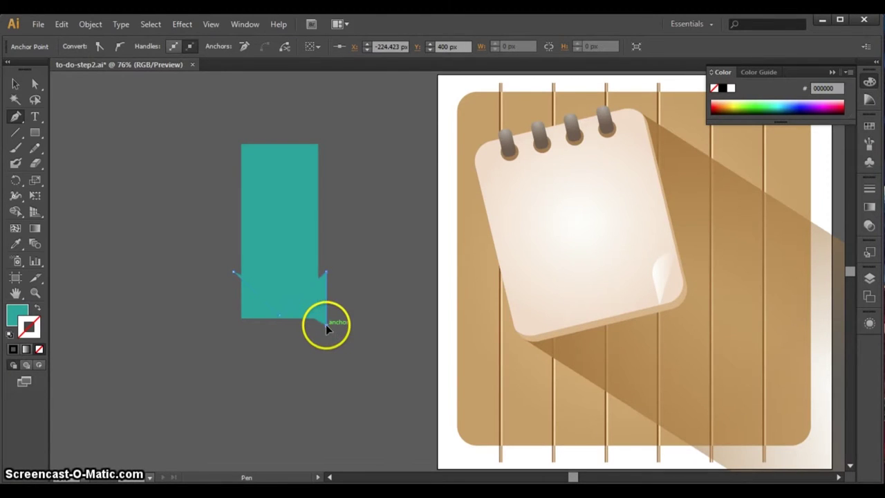
{"action": "left_click", "coordinate": [234, 324]}
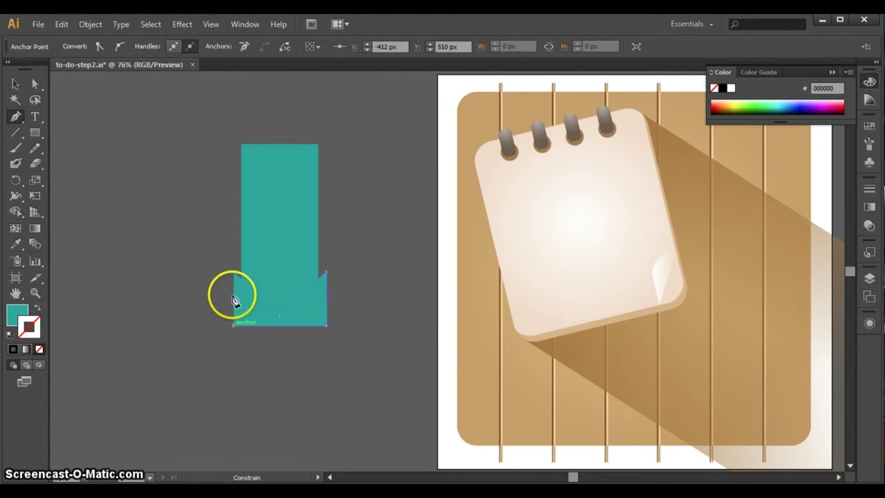
{"action": "left_click", "coordinate": [234, 273]}
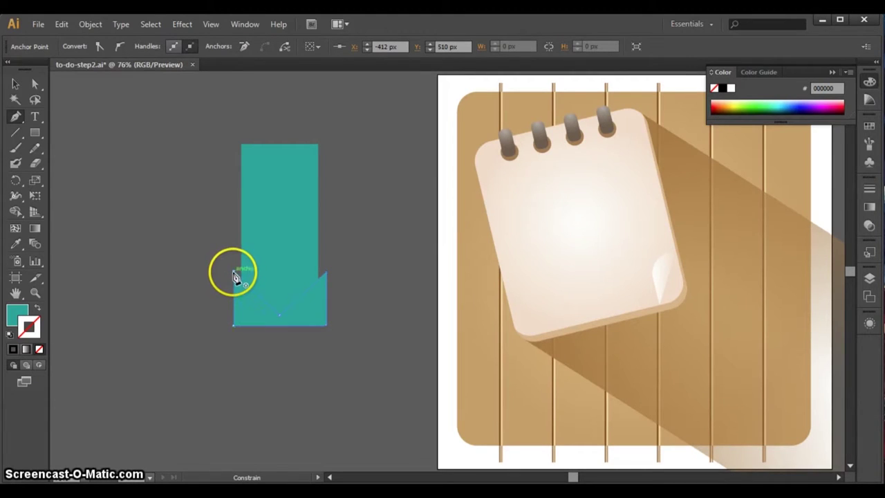
Try trimming overlaps with Shape Builder, then undo back to the separate notched piece
{"action": "left_click", "coordinate": [15, 84]}
{"action": "left_click", "coordinate": [296, 222], "text": "shift"}
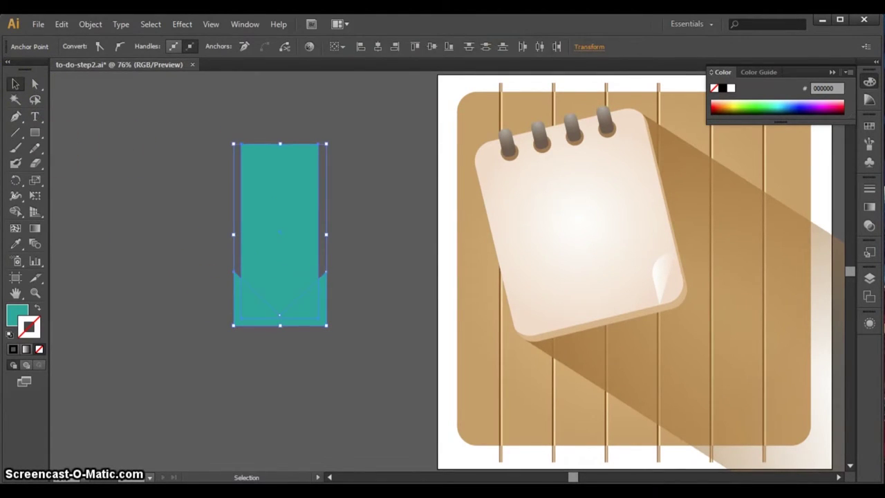
{"action": "left_click", "coordinate": [15, 211]}
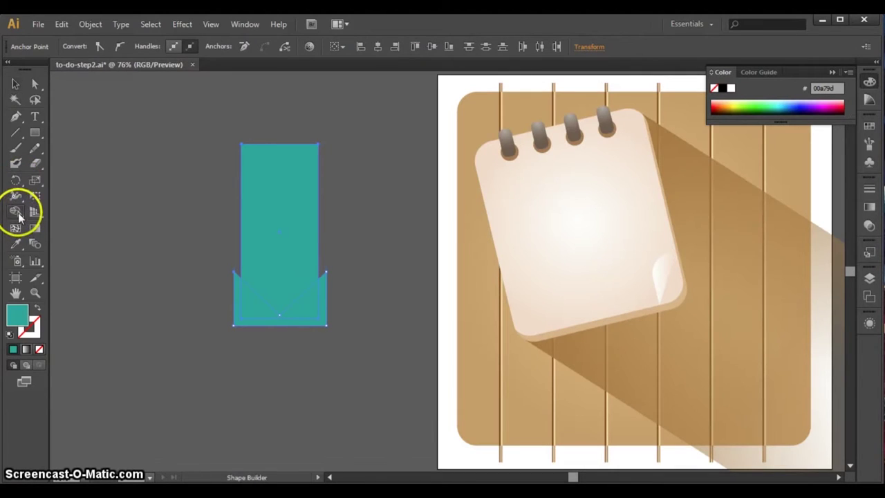
{"action": "left_click", "coordinate": [314, 311], "text": "alt"}
{"action": "key", "text": "ctrl+z"}
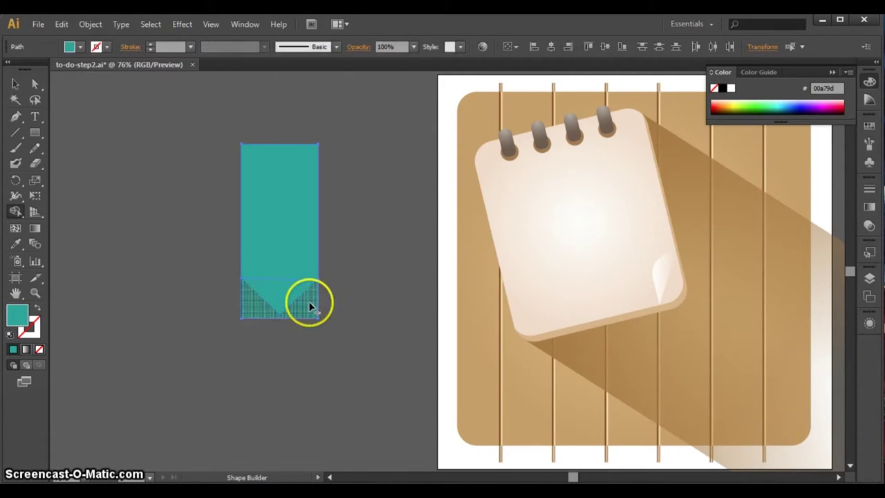
{"action": "left_click", "coordinate": [308, 304], "text": "alt"}
{"action": "left_click", "coordinate": [15, 84]}
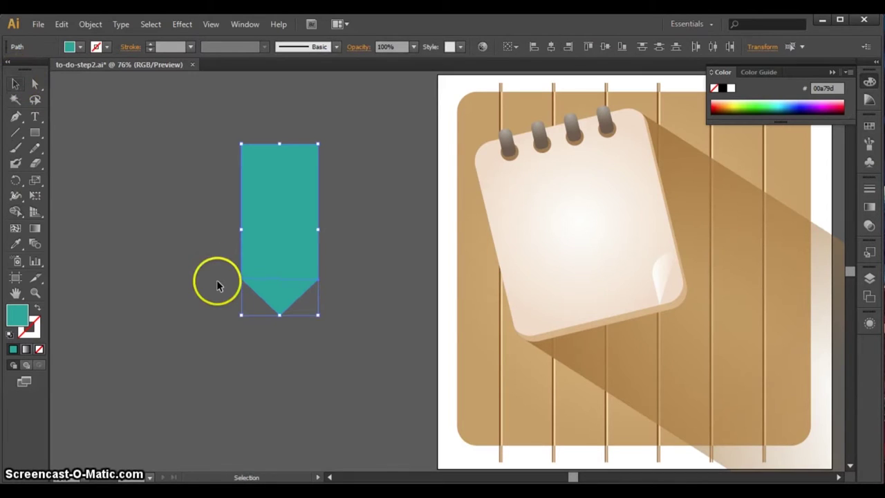
{"action": "left_click", "coordinate": [217, 279]}
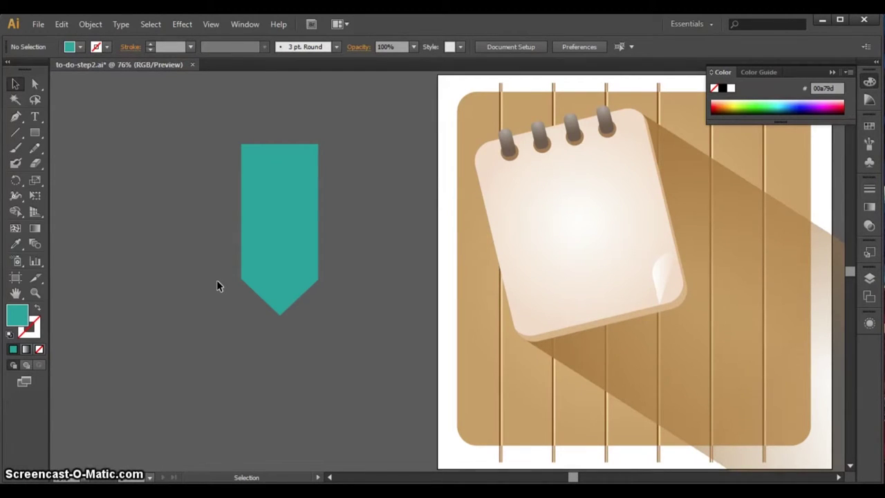
{"action": "key", "text": "ctrl+z"}
{"action": "key", "text": "ctrl+z"}
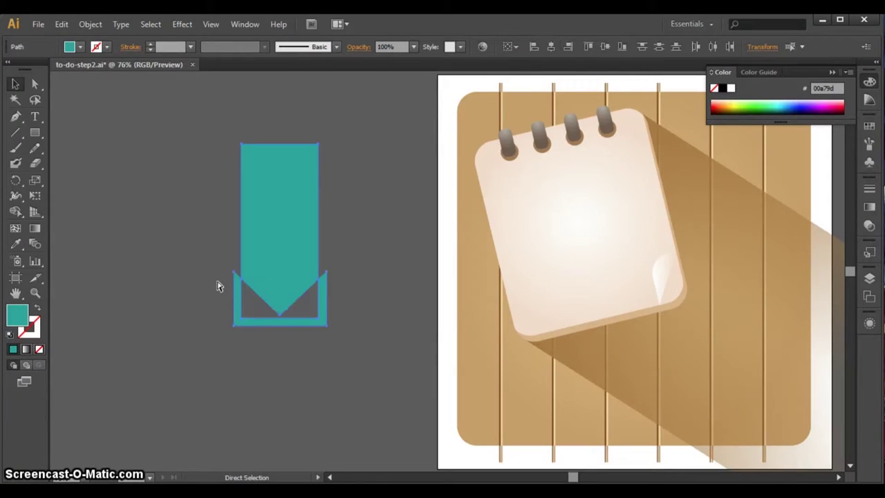
{"action": "key", "text": "ctrl+z"}
{"action": "key", "text": "ctrl+z"}
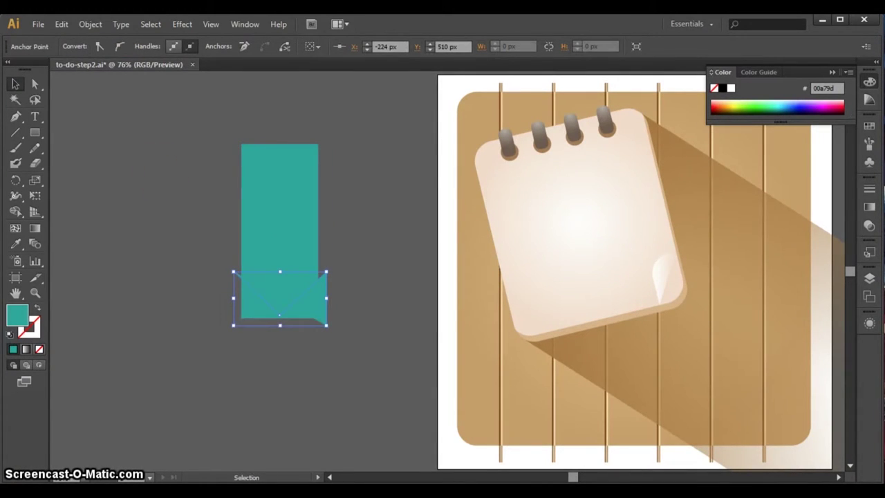
{"action": "left_click", "coordinate": [62, 24]}
{"action": "left_click", "coordinate": [93, 55]}
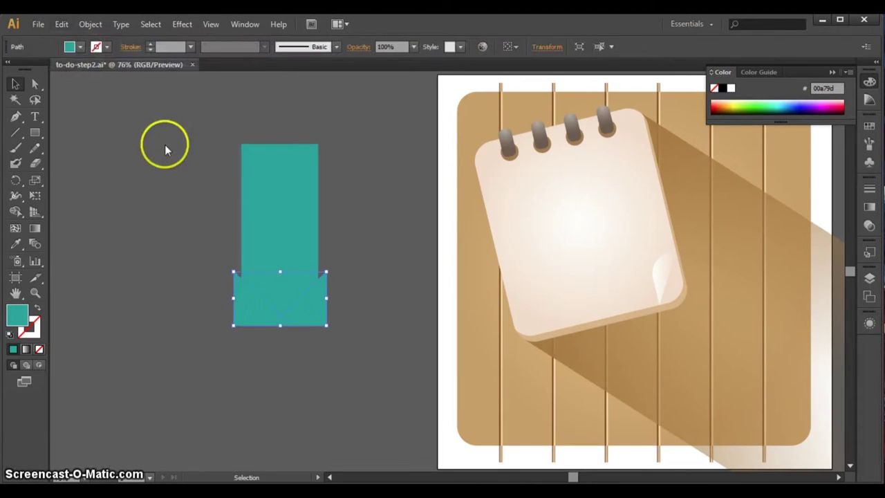
Move the V-notched piece down just below the teal rectangle
{"action": "left_click", "coordinate": [202, 324]}
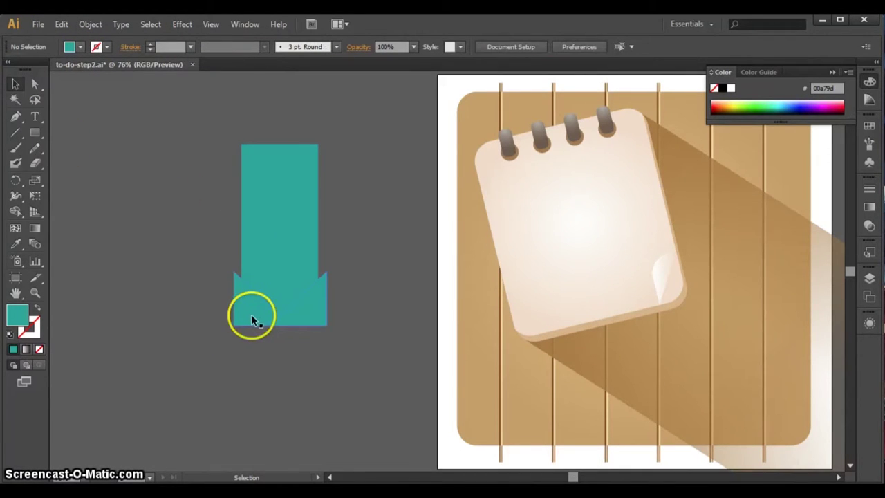
{"action": "left_click_drag", "start_coordinate": [251, 320], "coordinate": [251, 379]}
{"action": "key", "text": "plus"}
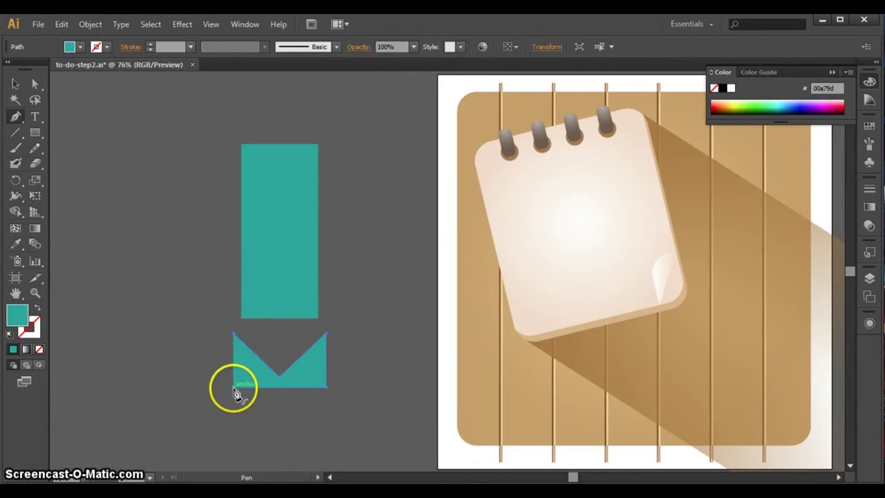
{"action": "left_click", "coordinate": [234, 387]}
{"action": "left_click", "coordinate": [15, 83]}
{"action": "left_click", "coordinate": [192, 331]}
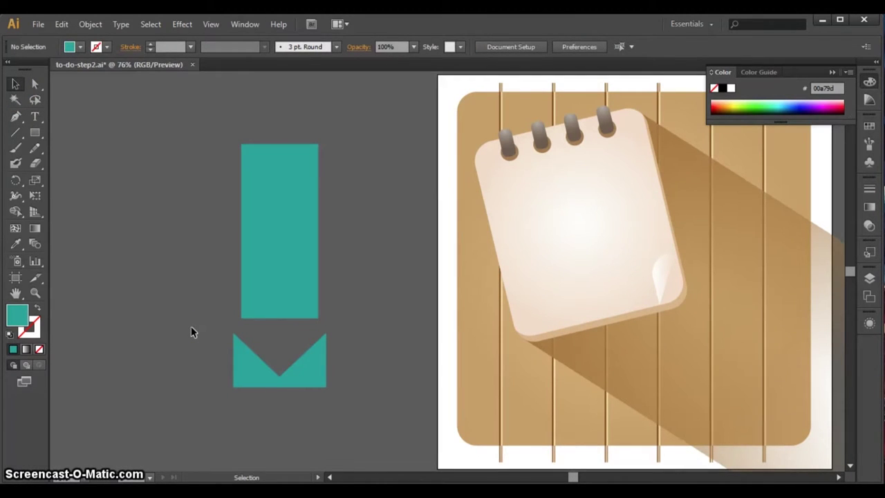
Draw a narrow rectangle on the body's lower left and fill it tan from Swatches
{"action": "left_click", "coordinate": [34, 132]}
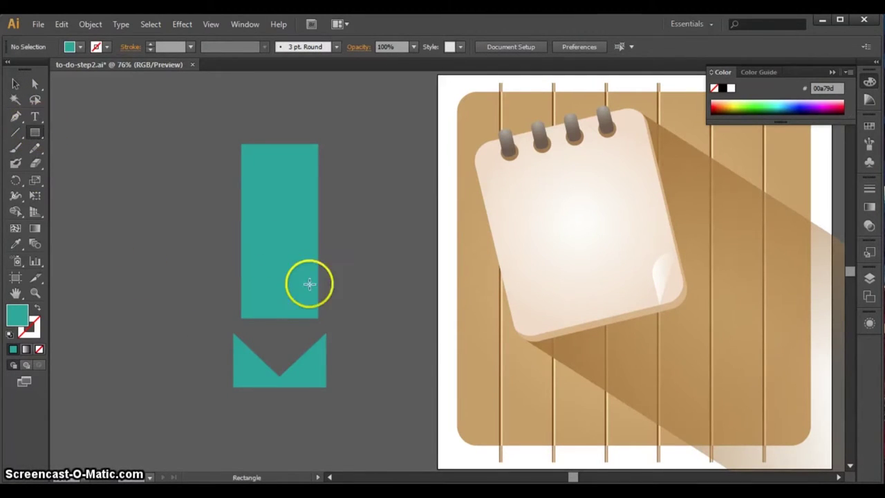
{"action": "left_click_drag", "start_coordinate": [241, 231], "coordinate": [269, 318]}
{"action": "left_click", "coordinate": [15, 84]}
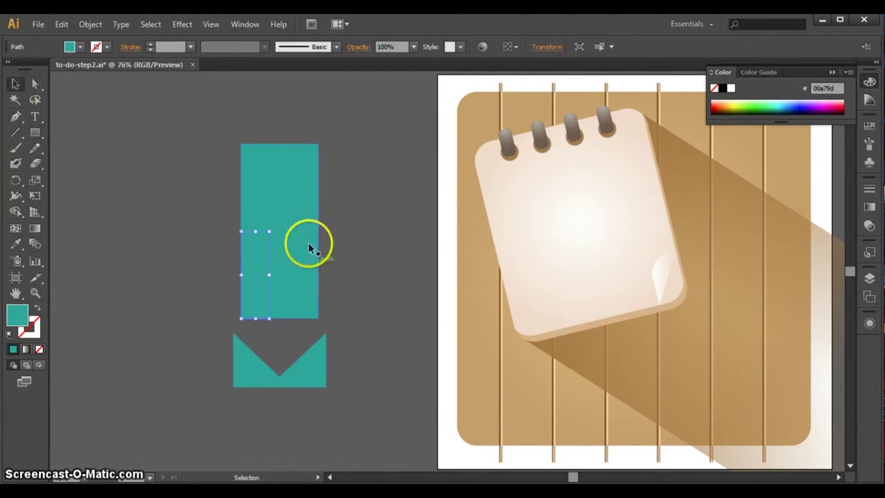
{"action": "left_click", "coordinate": [758, 132], "text": "shift"}
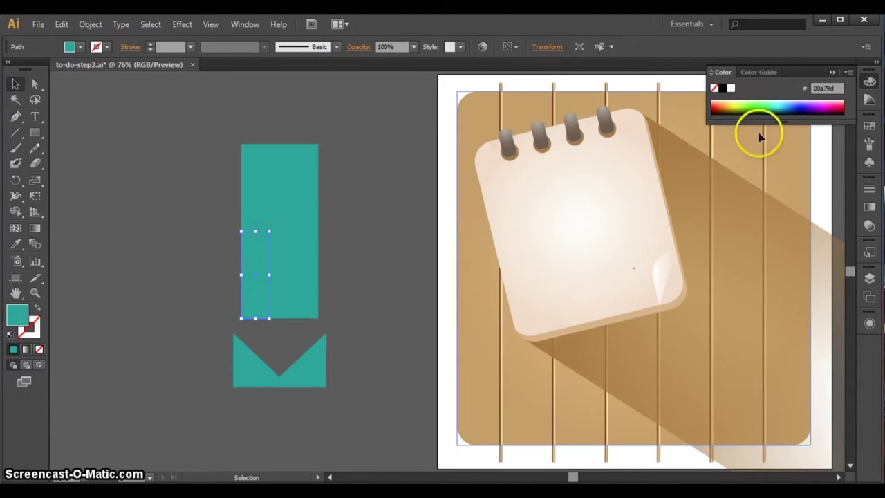
{"action": "left_click", "coordinate": [868, 128]}
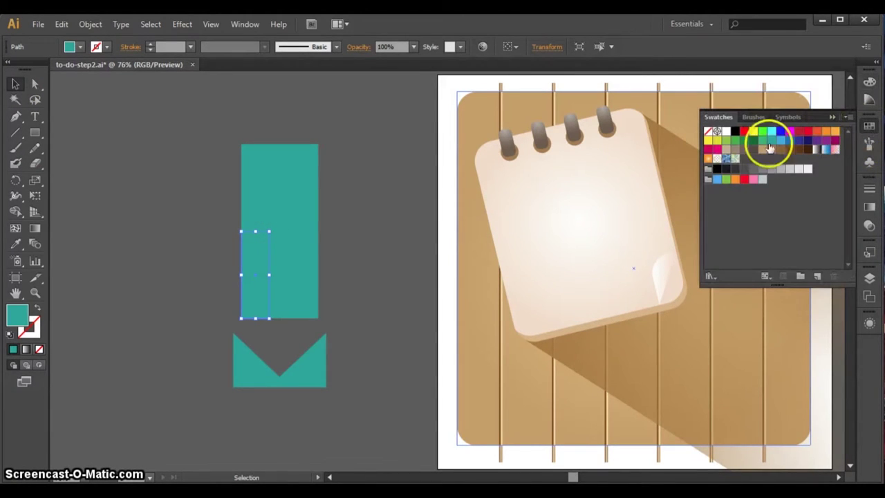
{"action": "left_click", "coordinate": [761, 149]}
{"action": "left_click", "coordinate": [661, 153], "text": "shift"}
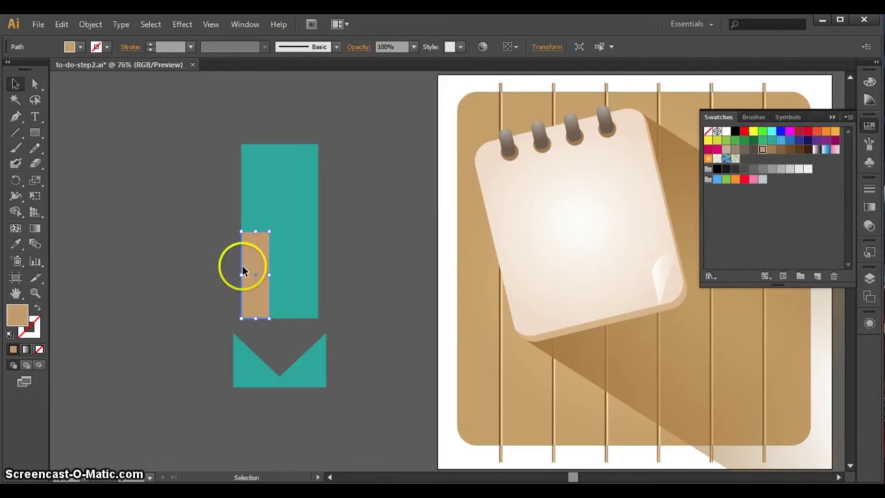
Alt-drag copies of the tan strip to the right to make three adjacent strips
{"action": "left_click_drag", "start_coordinate": [249, 264], "coordinate": [274, 265]}
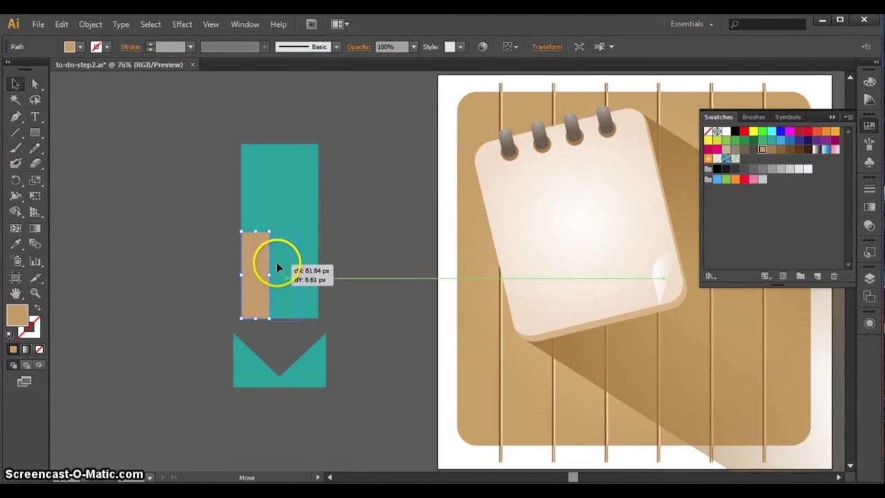
{"action": "key", "text": "alt"}
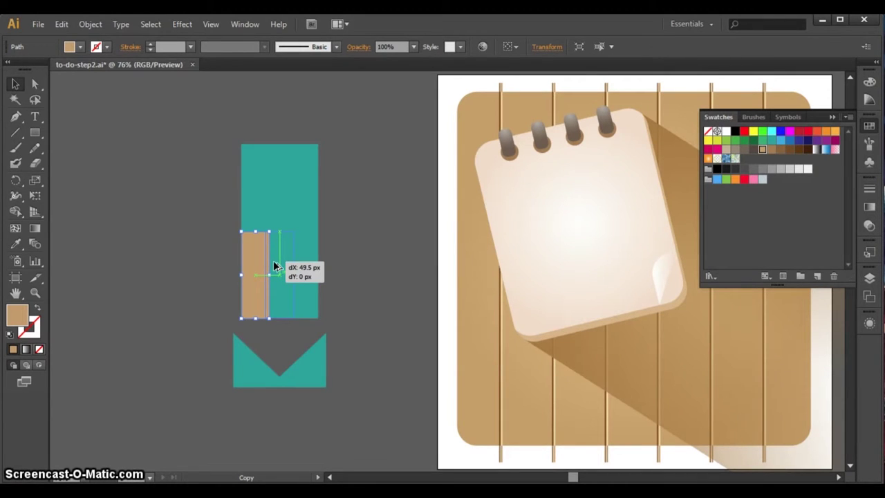
{"action": "left_click_drag", "start_coordinate": [273, 265], "coordinate": [300, 266]}
{"action": "left_click", "coordinate": [276, 263]}
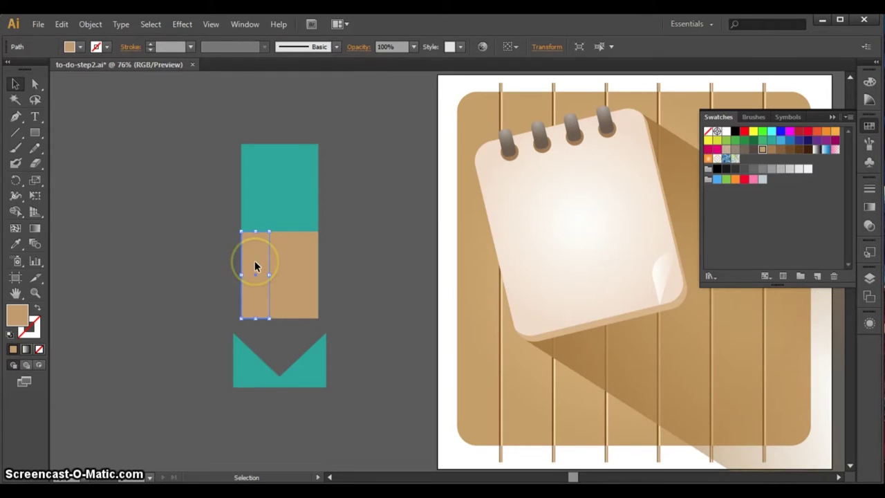
Give the middle strip a lighter tan and the right strip a darker tan
{"action": "double_click", "coordinate": [17, 314]}
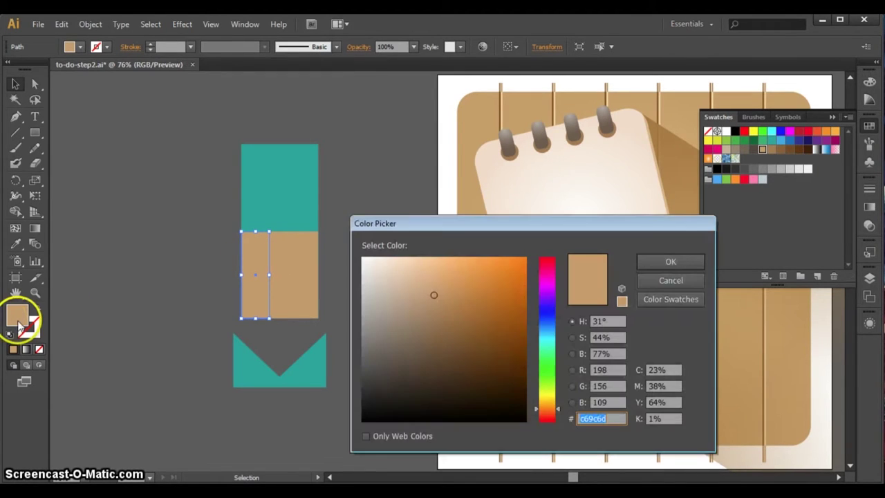
{"action": "left_click_drag", "start_coordinate": [434, 296], "coordinate": [419, 282]}
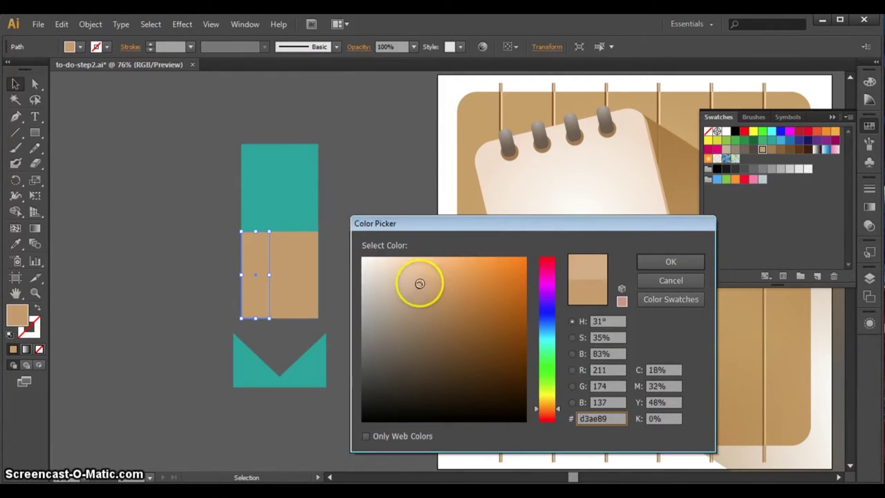
{"action": "left_click", "coordinate": [673, 261]}
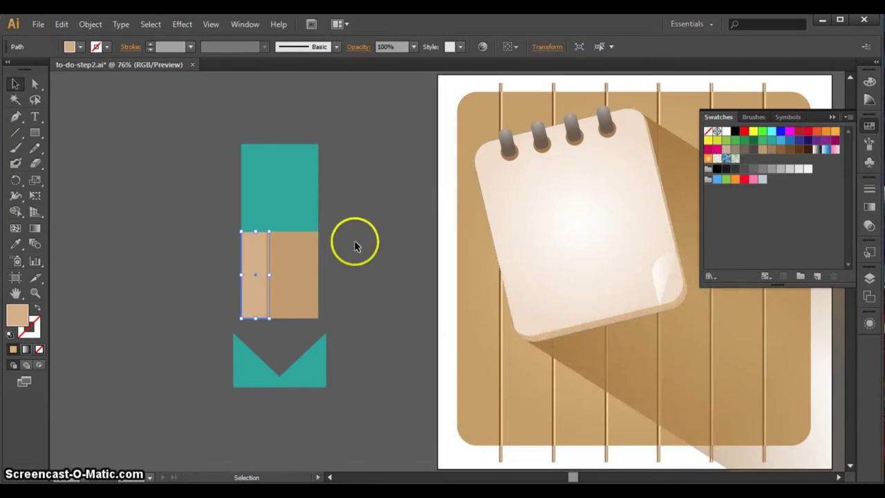
{"action": "left_click", "coordinate": [309, 259]}
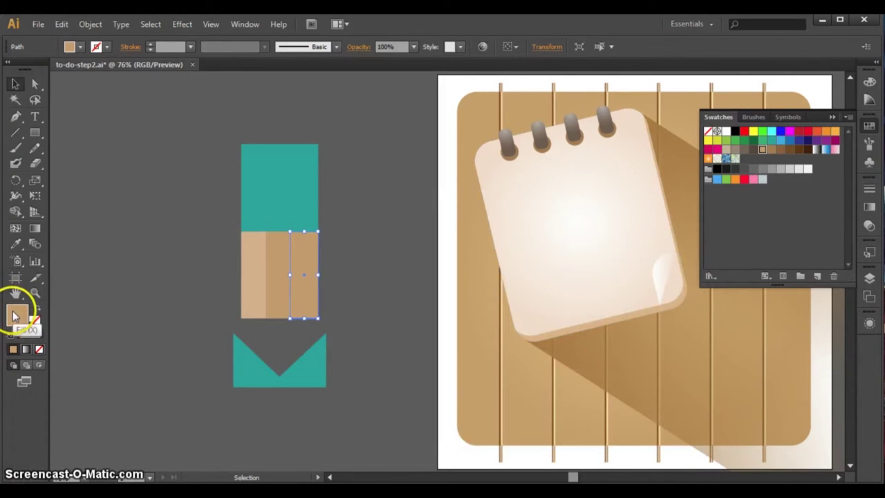
{"action": "double_click", "coordinate": [18, 315]}
{"action": "left_click_drag", "start_coordinate": [430, 296], "coordinate": [431, 307]}
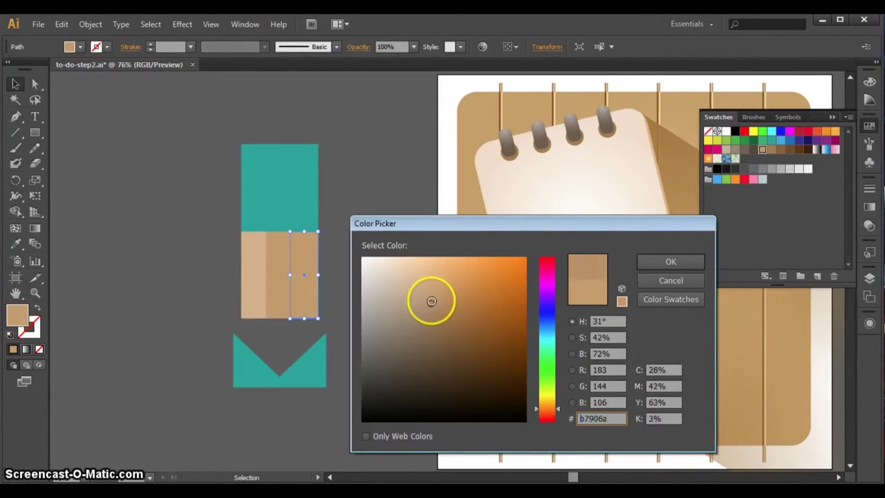
{"action": "left_click", "coordinate": [651, 257]}
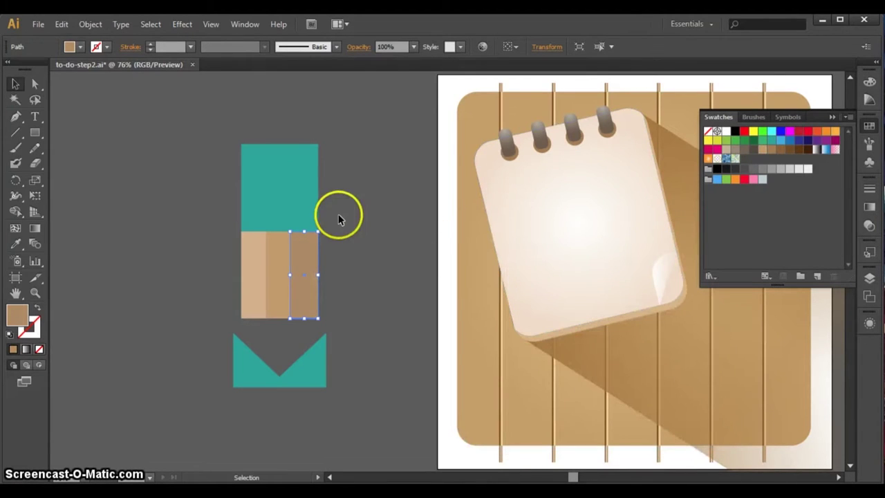
{"action": "left_click", "coordinate": [338, 213]}
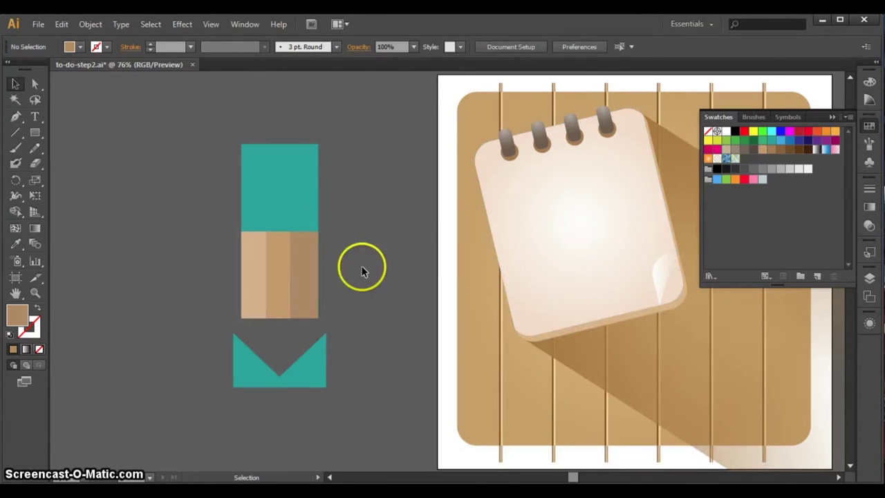
Repick the right strip as a warmer darker tan ba8b65, then move the teal chevron over the strips
{"action": "double_click", "coordinate": [310, 281]}
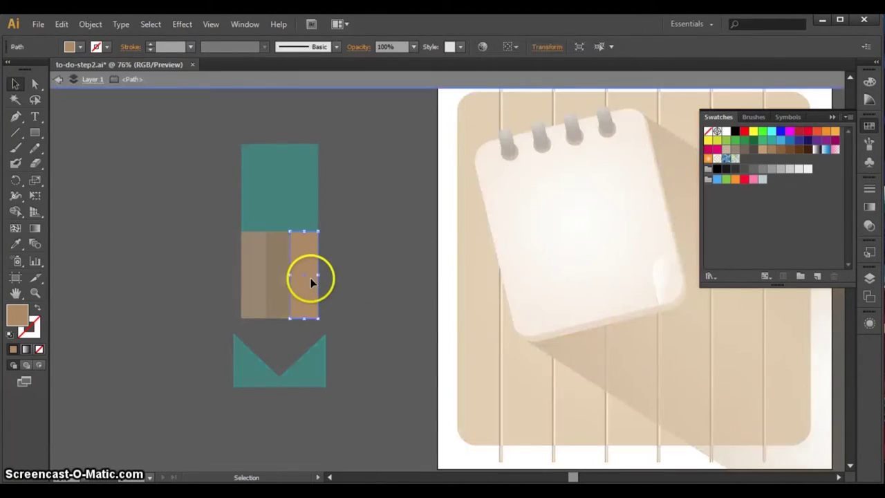
{"action": "left_click", "coordinate": [55, 80]}
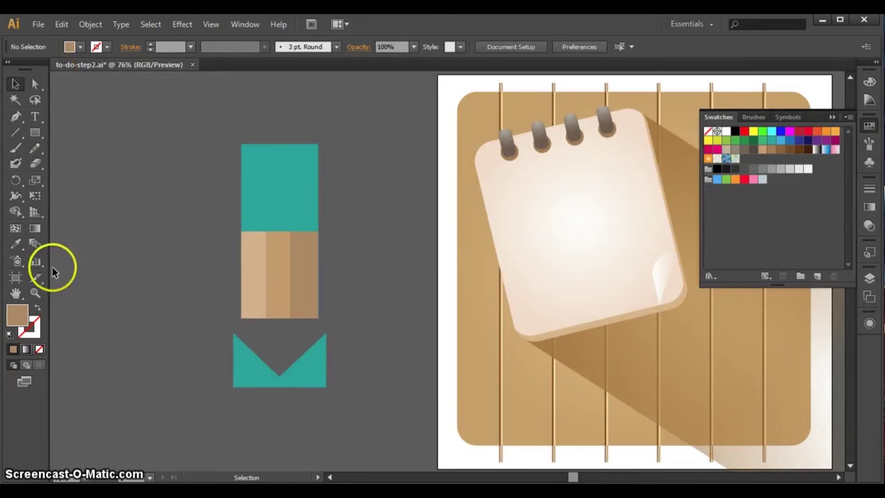
{"action": "left_click", "coordinate": [311, 263]}
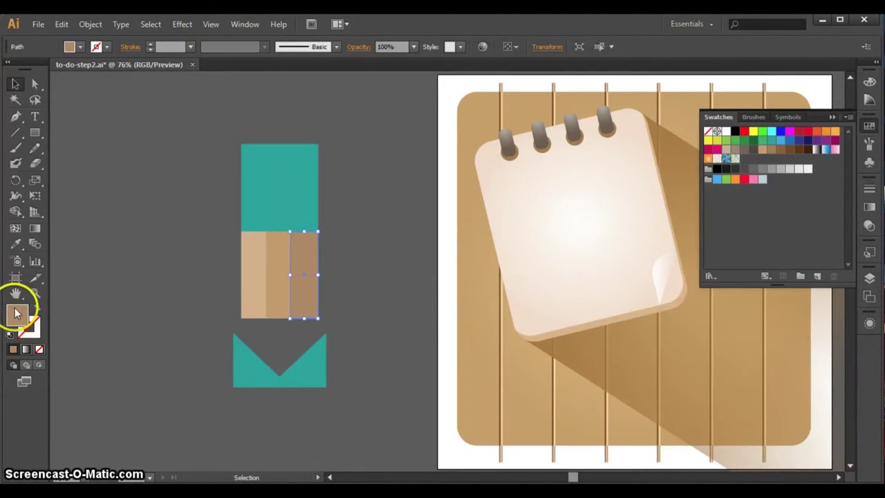
{"action": "double_click", "coordinate": [17, 313]}
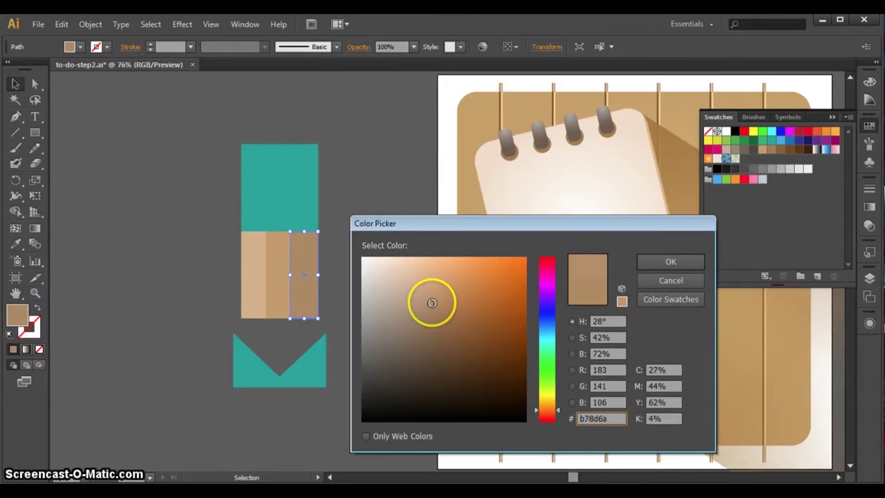
{"action": "left_click", "coordinate": [437, 301]}
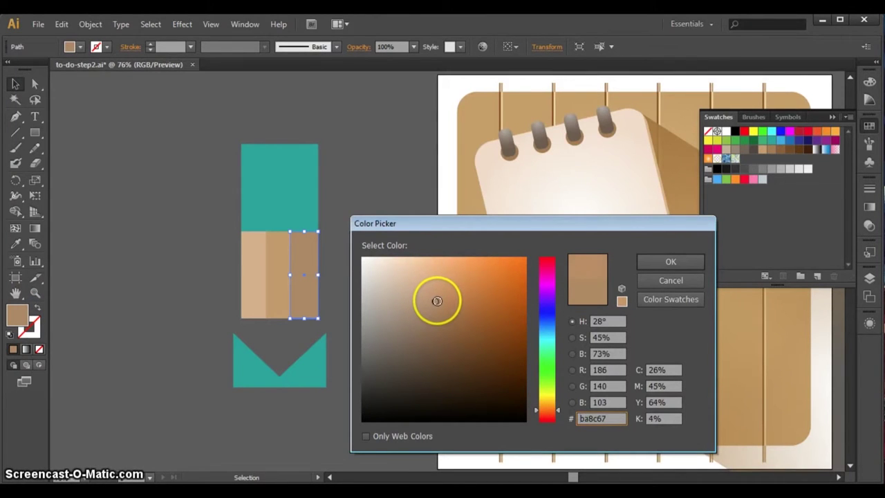
{"action": "left_click", "coordinate": [681, 263]}
{"action": "left_click", "coordinate": [356, 197]}
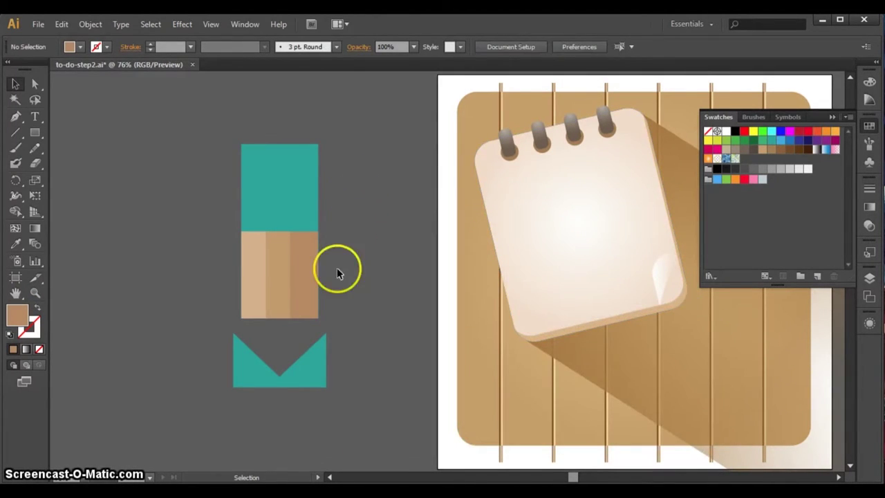
{"action": "left_click_drag", "start_coordinate": [314, 367], "coordinate": [317, 313]}
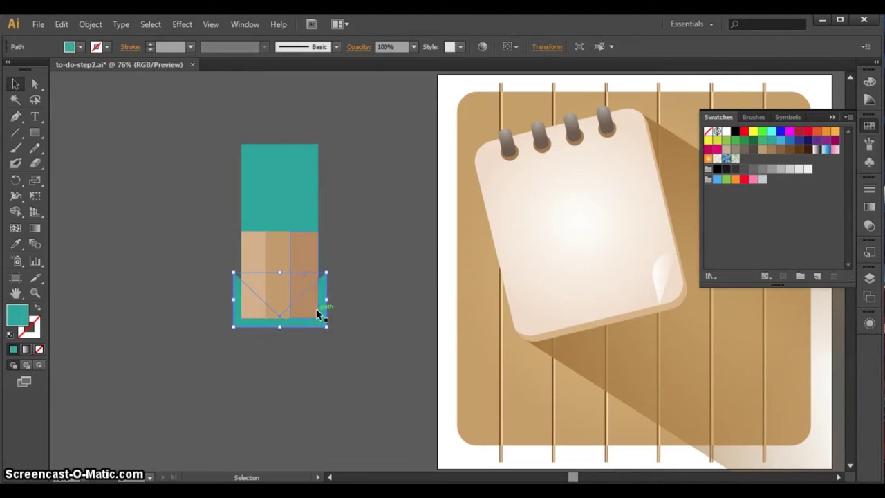
Select the body, strips and chevron, and carve the strips' bottom with Shape Builder, undoing two mistakes
{"action": "left_click", "coordinate": [322, 314]}
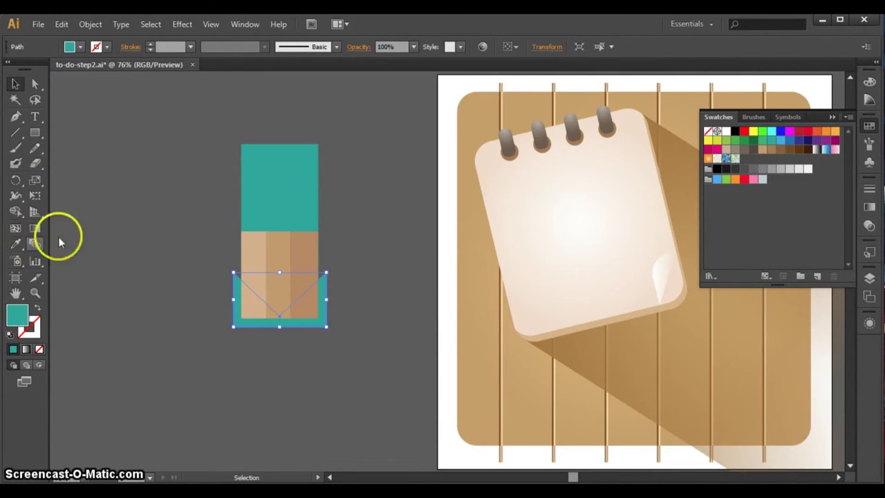
{"action": "left_click_drag", "start_coordinate": [142, 159], "coordinate": [348, 353]}
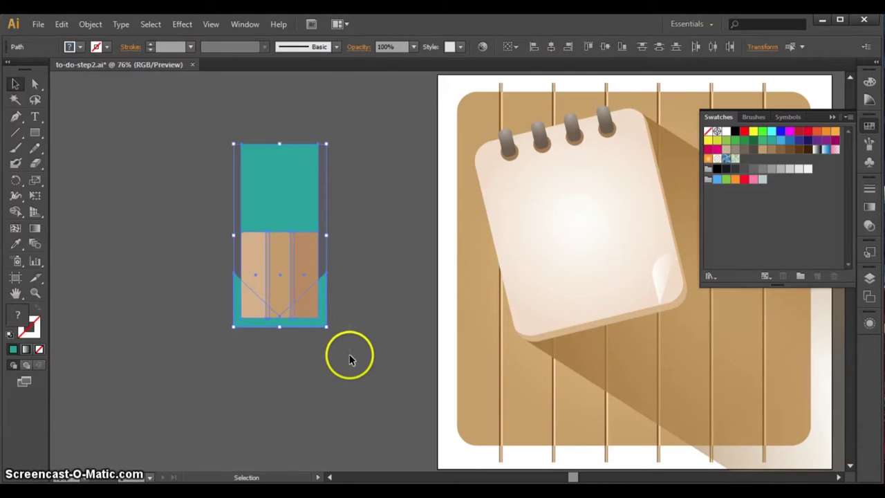
{"action": "left_click", "coordinate": [15, 212]}
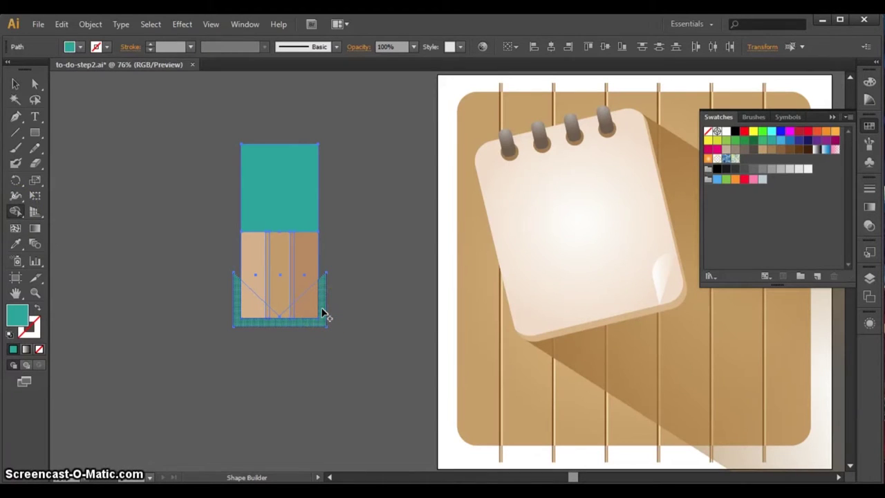
{"action": "left_click", "coordinate": [312, 310], "text": "alt"}
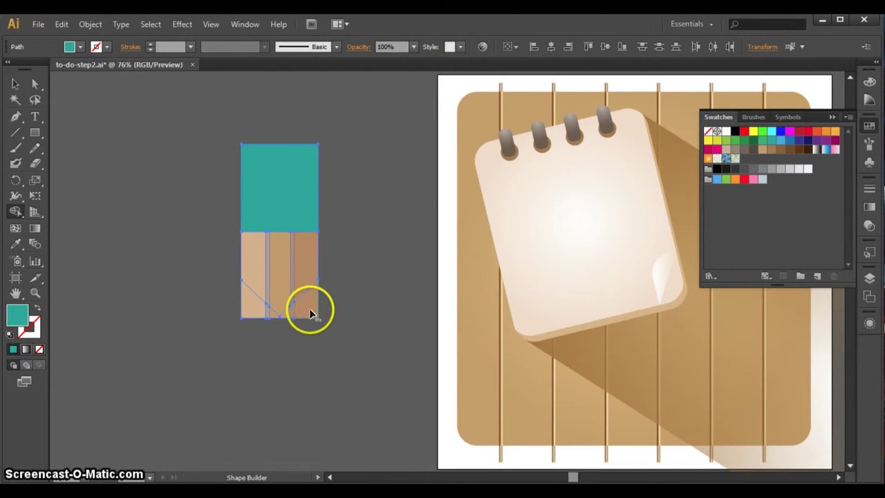
{"action": "left_click", "coordinate": [292, 313], "text": "alt"}
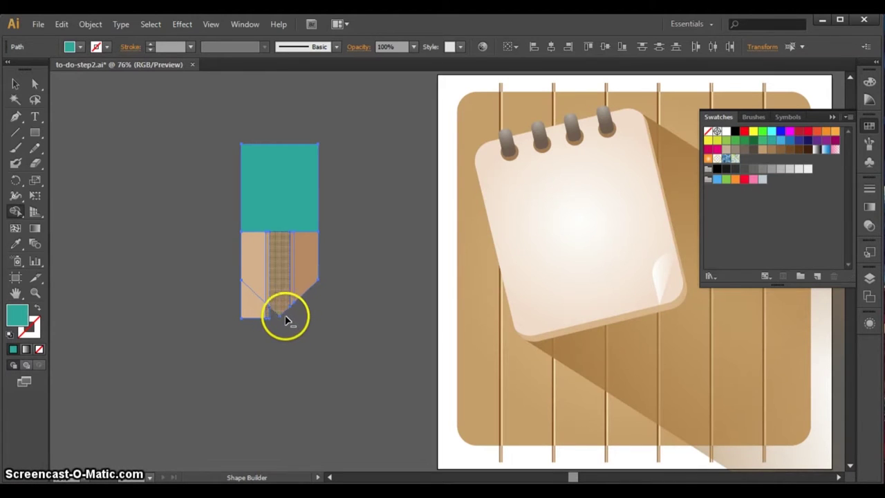
{"action": "left_click", "coordinate": [268, 315], "text": "alt"}
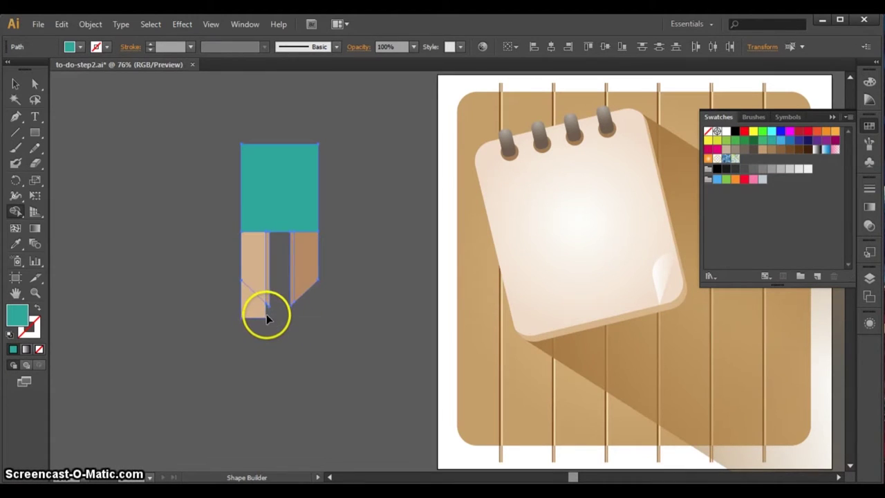
{"action": "left_click", "coordinate": [265, 315]}
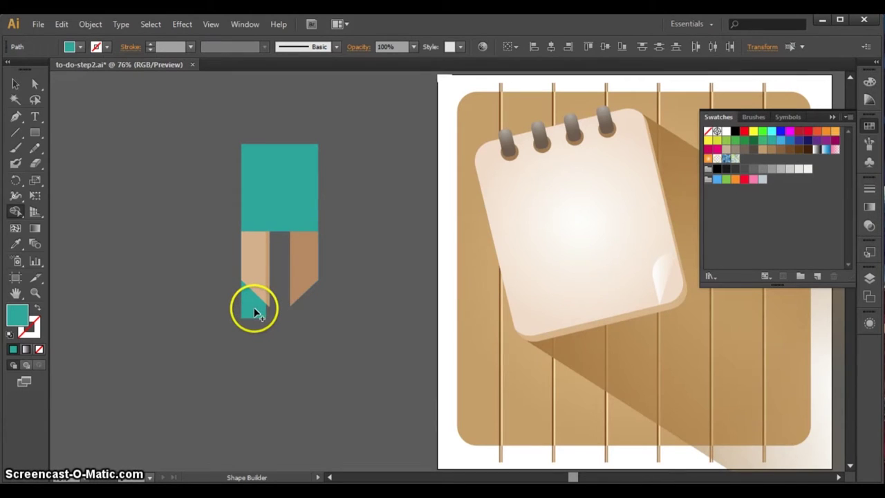
{"action": "key", "text": "z"}
{"action": "left_click", "coordinate": [15, 84]}
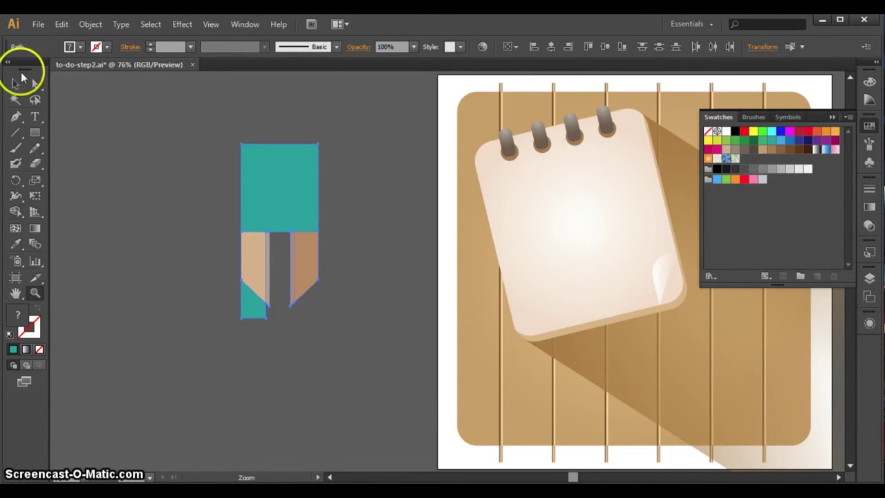
{"action": "key", "text": "ctrl+z"}
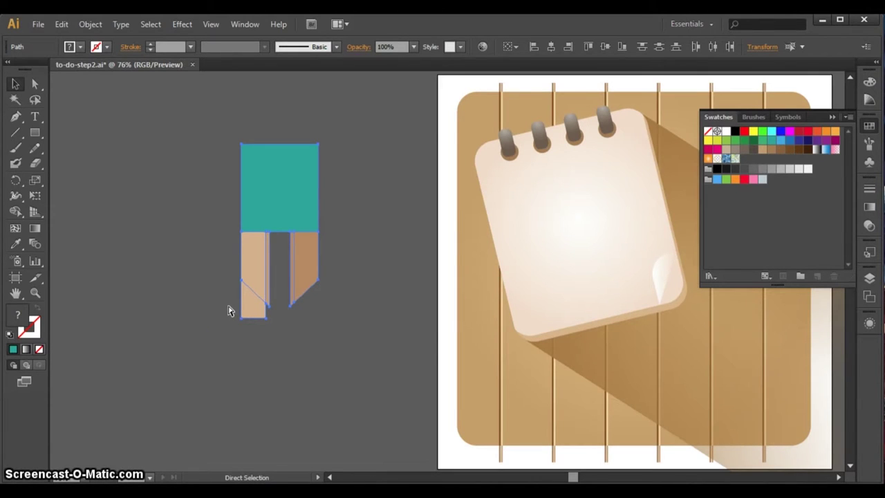
{"action": "key", "text": "ctrl+z"}
{"action": "left_click", "coordinate": [207, 331]}
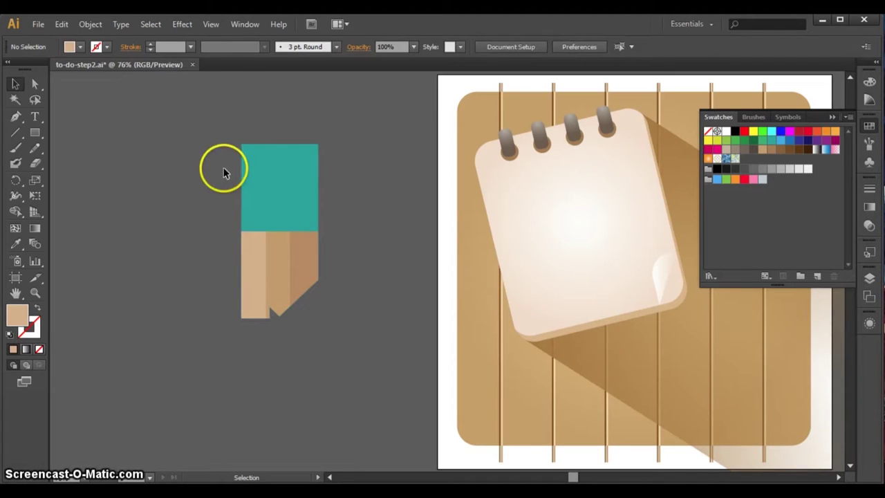
Remove the empty triangle and leftover sliver at the pencil tip with Shape Builder
{"action": "left_click_drag", "start_coordinate": [197, 113], "coordinate": [367, 342]}
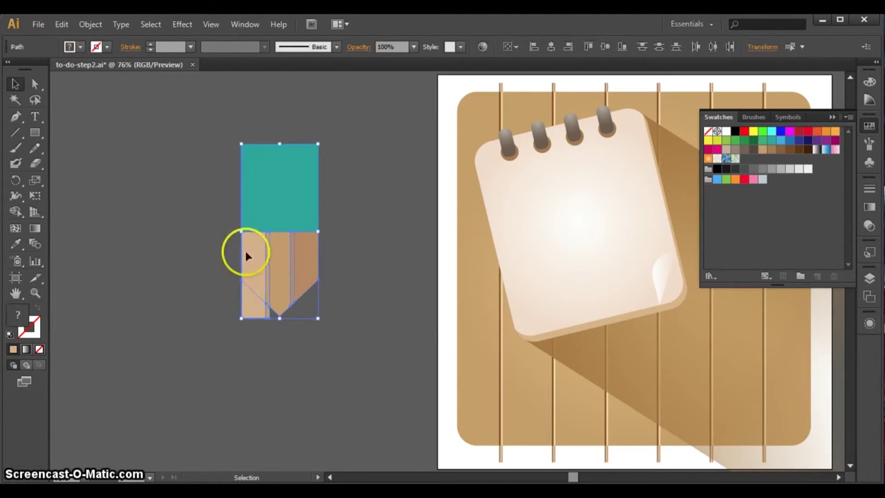
{"action": "left_click", "coordinate": [15, 211]}
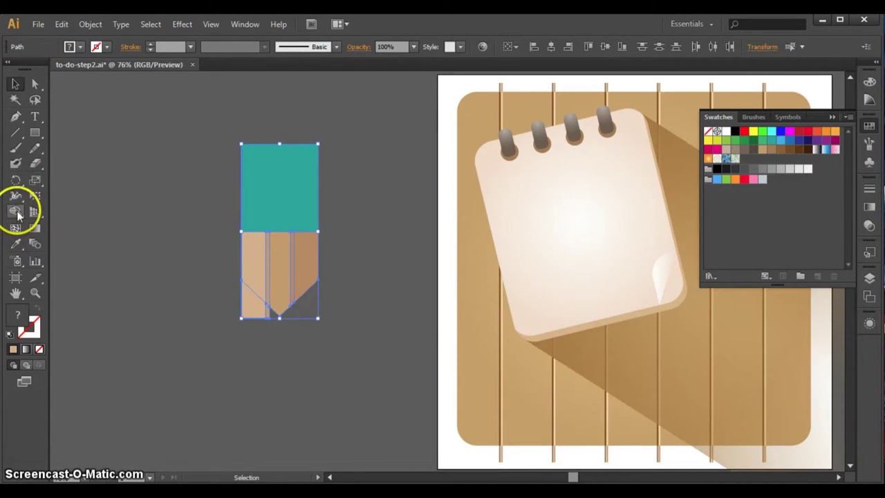
{"action": "left_click", "coordinate": [253, 311], "text": "alt"}
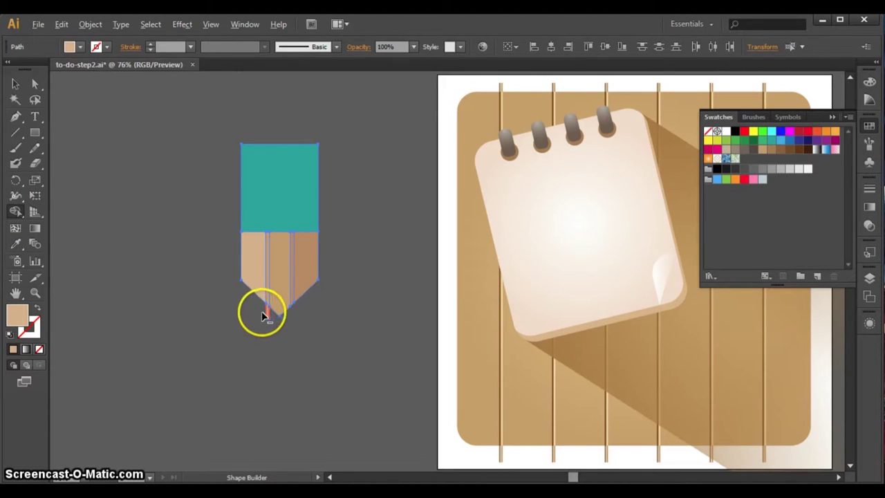
{"action": "left_click", "coordinate": [266, 311], "text": "alt"}
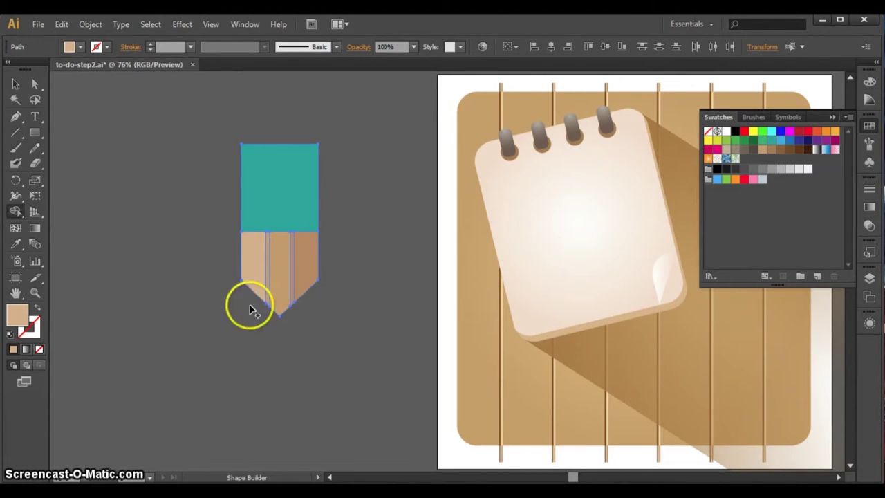
{"action": "left_click", "coordinate": [15, 83]}
{"action": "left_click", "coordinate": [331, 440]}
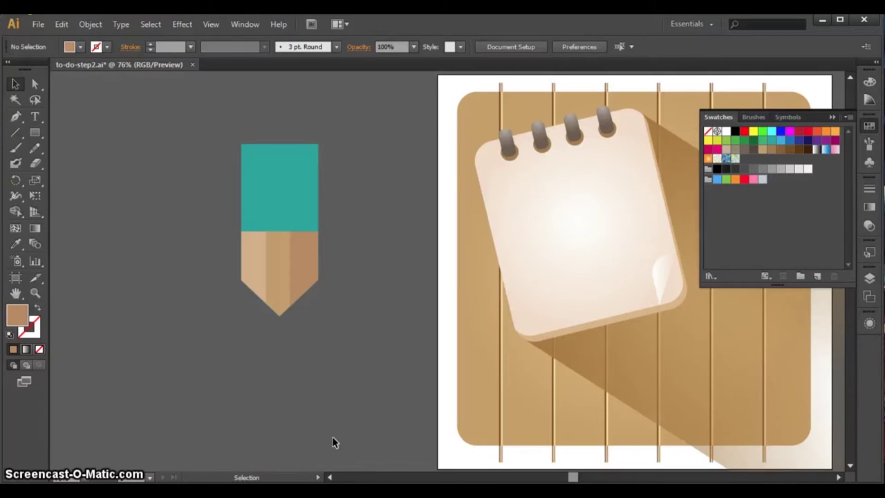
Bring the middle tip facet to the front via Object > Arrange
{"action": "left_click", "coordinate": [283, 295]}
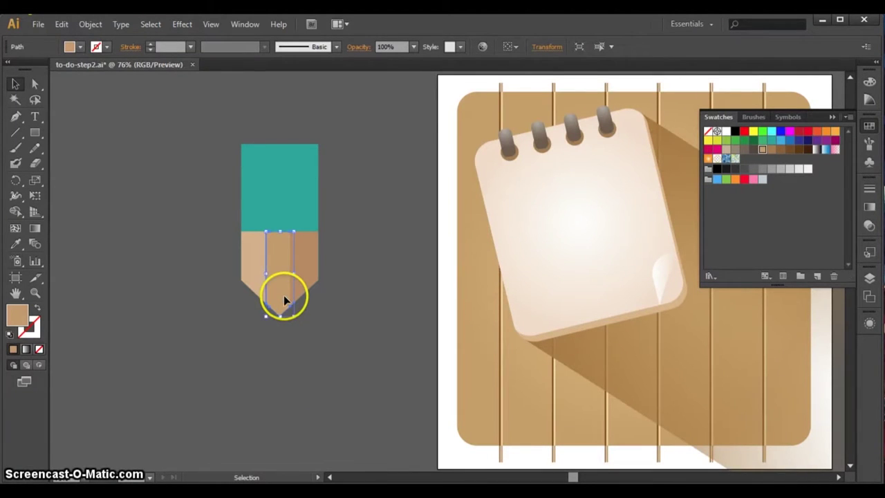
{"action": "left_click", "coordinate": [90, 25]}
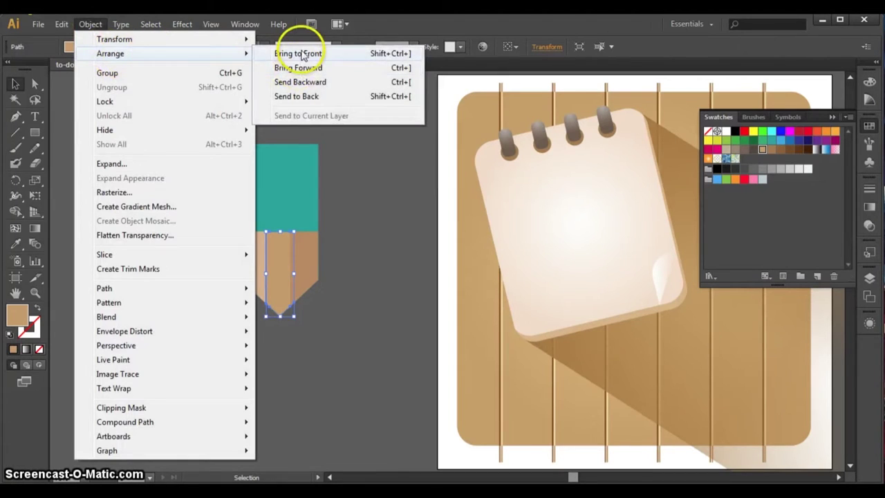
{"action": "mouse_move", "coordinate": [110, 53]}
{"action": "left_click", "coordinate": [304, 56]}
{"action": "left_click", "coordinate": [362, 367]}
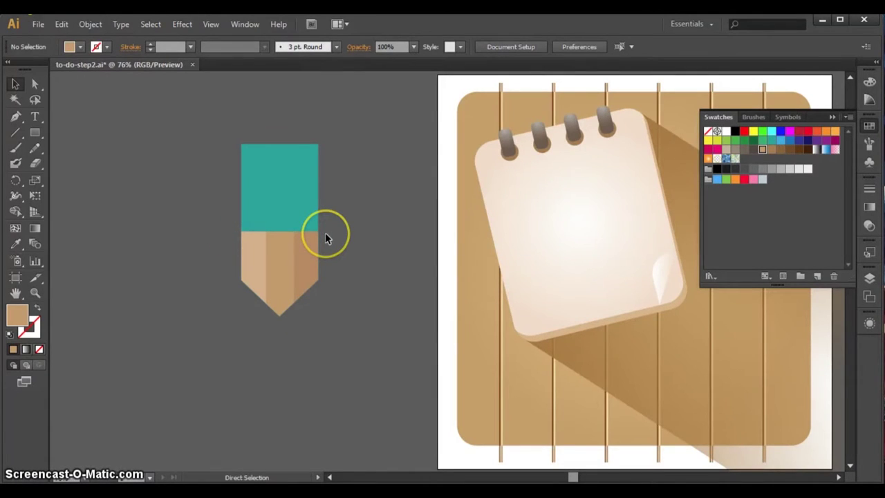
Zoom in on the pencil to 150%
{"action": "key", "text": "ctrl+plus"}
{"action": "key", "text": "ctrl+plus"}
{"action": "left_click", "coordinate": [330, 477]}
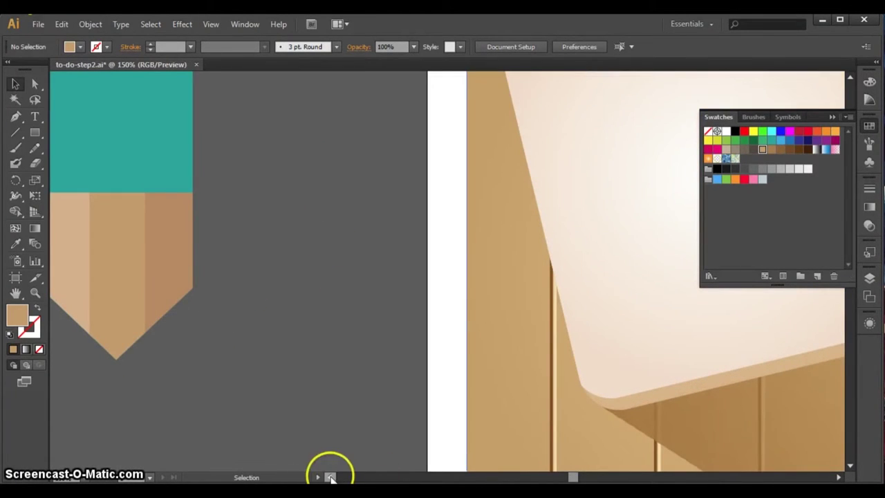
{"action": "left_click", "coordinate": [329, 476]}
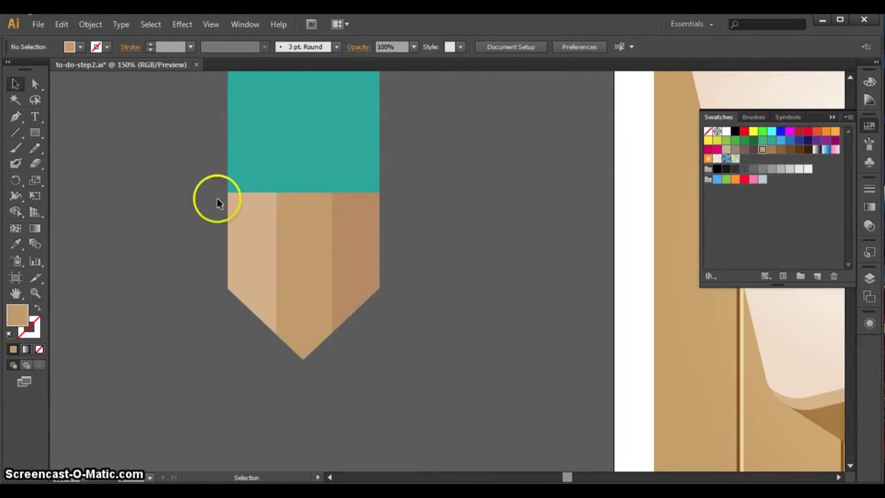
Pen-draw a closed tan shape with a three-arch scalloped bottom across the wooden tip's top
{"action": "left_click", "coordinate": [16, 122]}
{"action": "left_click", "coordinate": [16, 119]}
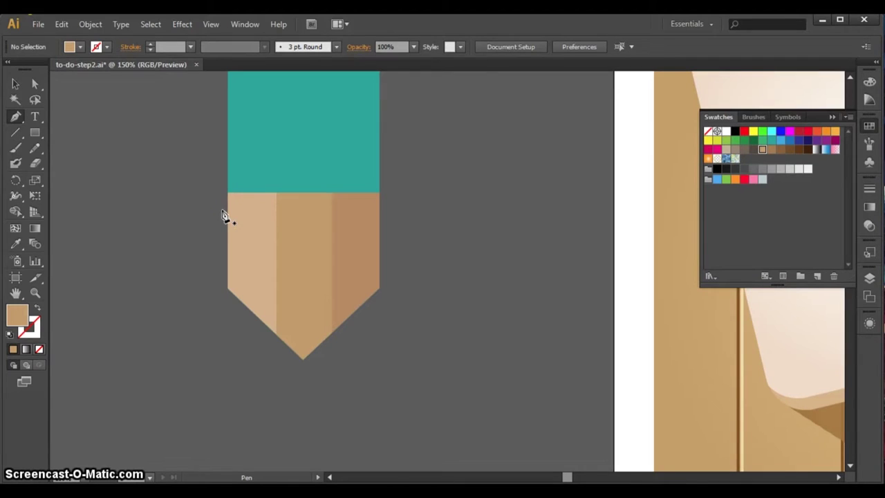
{"action": "left_click_drag", "start_coordinate": [228, 209], "coordinate": [252, 197]}
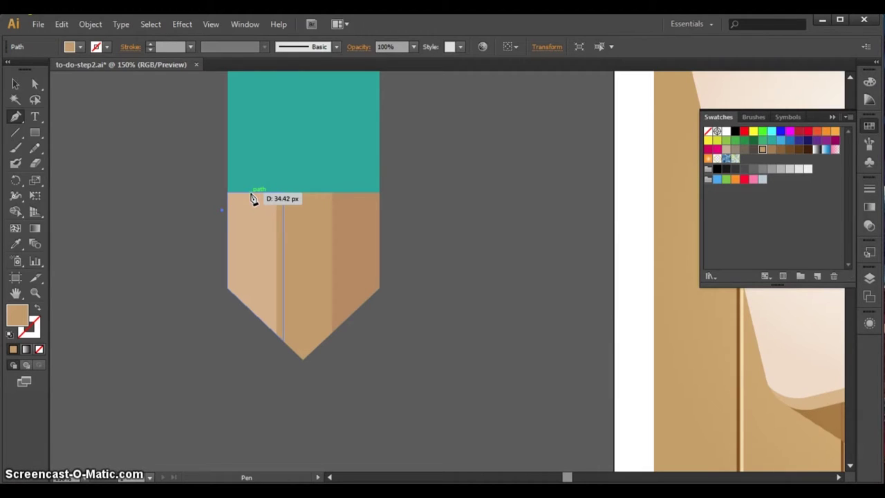
{"action": "left_click", "coordinate": [269, 196]}
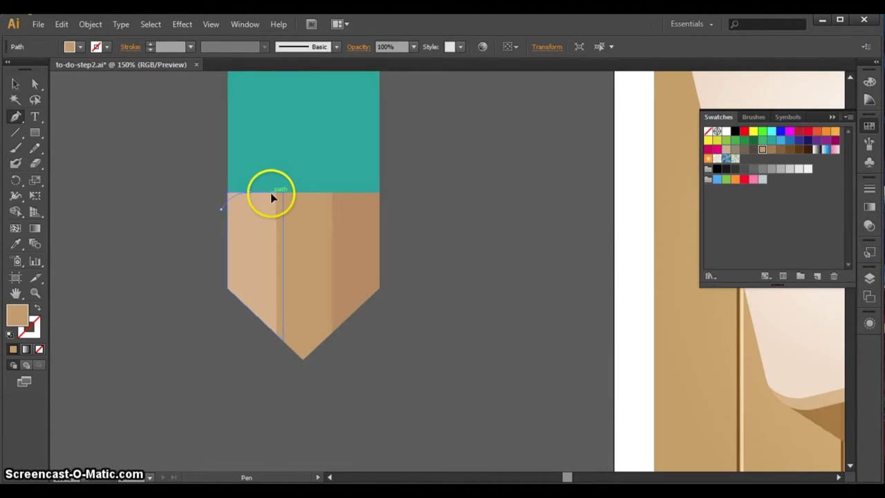
{"action": "left_click_drag", "start_coordinate": [271, 197], "coordinate": [277, 219]}
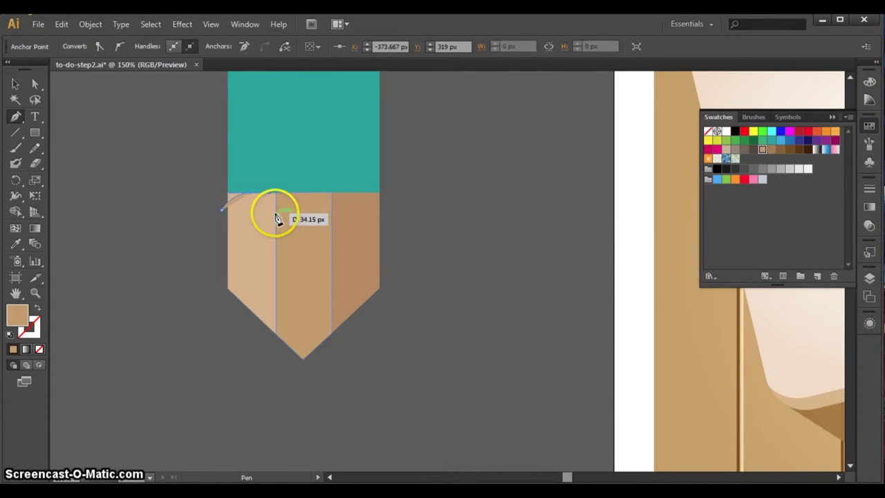
{"action": "mouse_move", "coordinate": [276, 219]}
{"action": "left_mouse_down"}
{"action": "mouse_move", "coordinate": [274, 208]}
{"action": "mouse_move", "coordinate": [306, 198]}
{"action": "mouse_move", "coordinate": [332, 214]}
{"action": "mouse_move", "coordinate": [357, 191]}
{"action": "mouse_move", "coordinate": [384, 207]}
{"action": "left_mouse_up"}
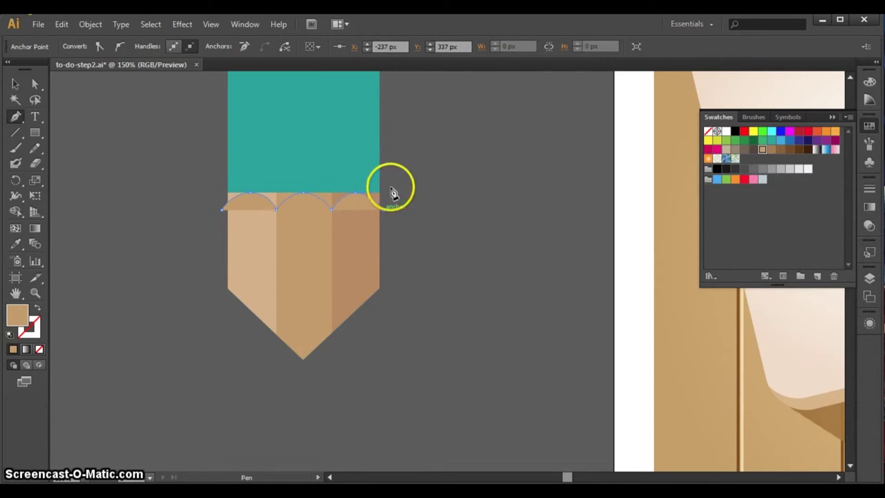
{"action": "left_click", "coordinate": [384, 152]}
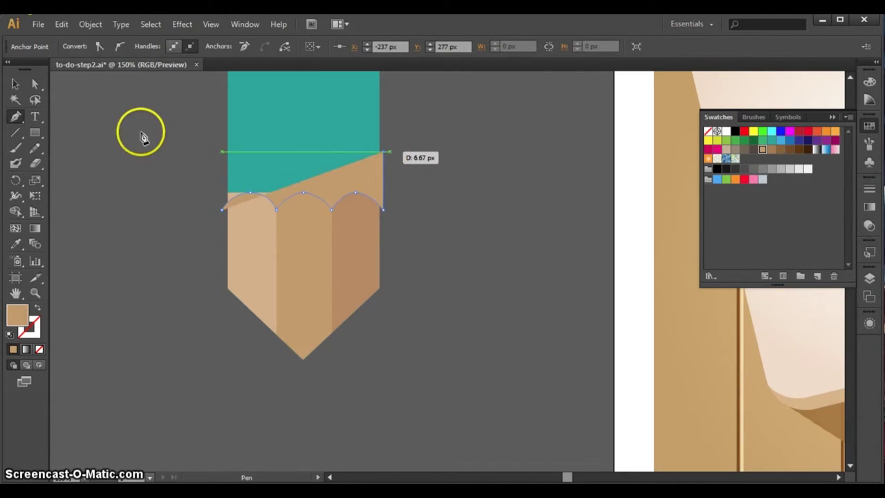
{"action": "left_click", "coordinate": [190, 151]}
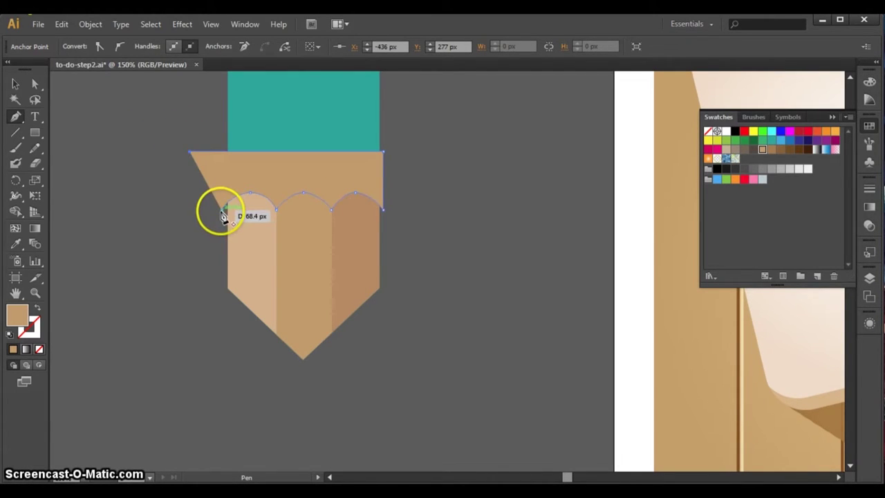
{"action": "left_click", "coordinate": [219, 210]}
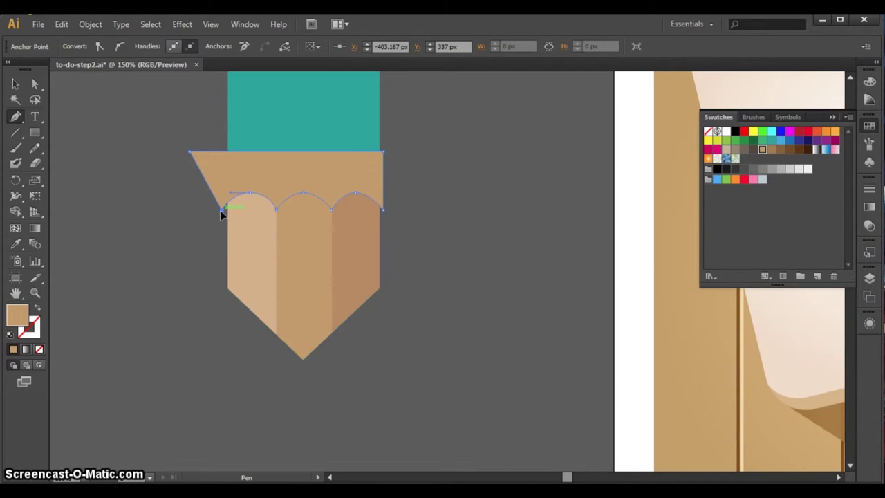
{"action": "left_click", "coordinate": [184, 209]}
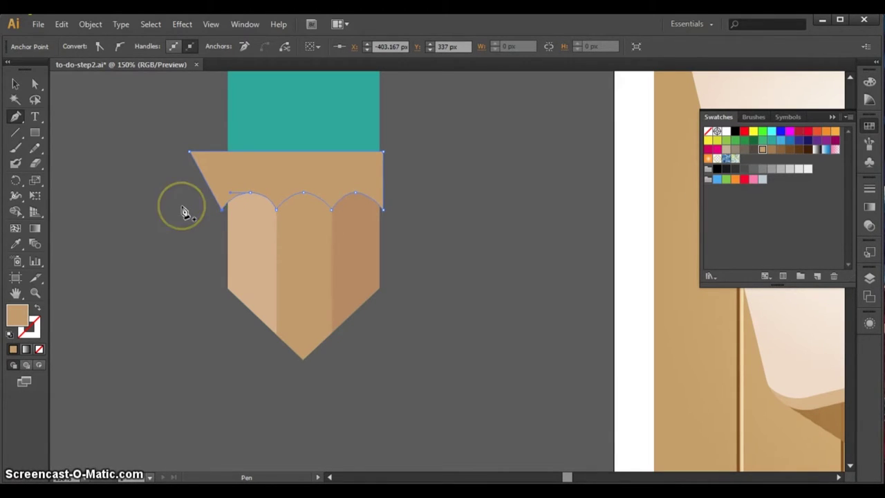
{"action": "left_click", "coordinate": [15, 84]}
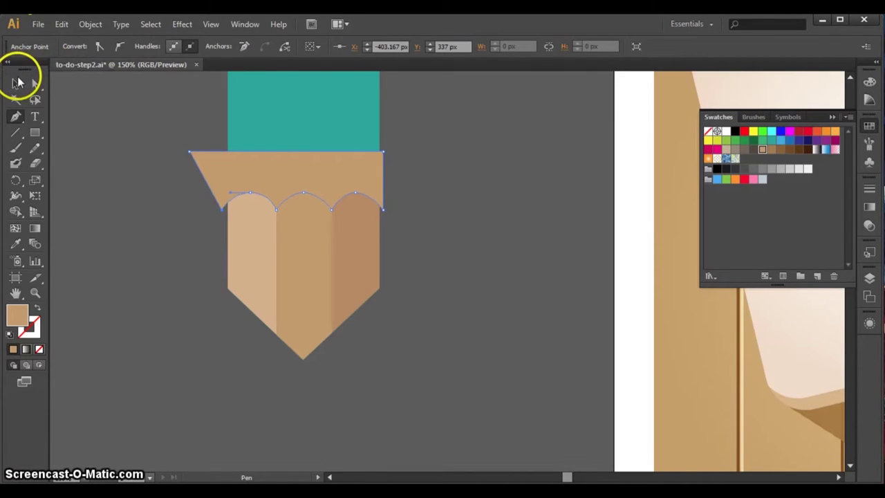
Draw a small tan circle, duplicate it twice in a row, and move all three right of the pencil
{"action": "left_click", "coordinate": [35, 132]}
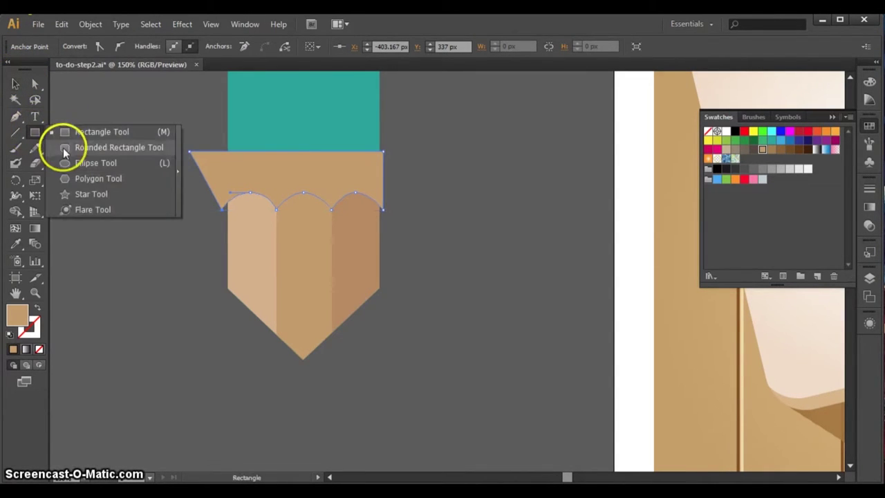
{"action": "left_click", "coordinate": [65, 162]}
{"action": "left_click_drag", "start_coordinate": [452, 194], "coordinate": [495, 242]}
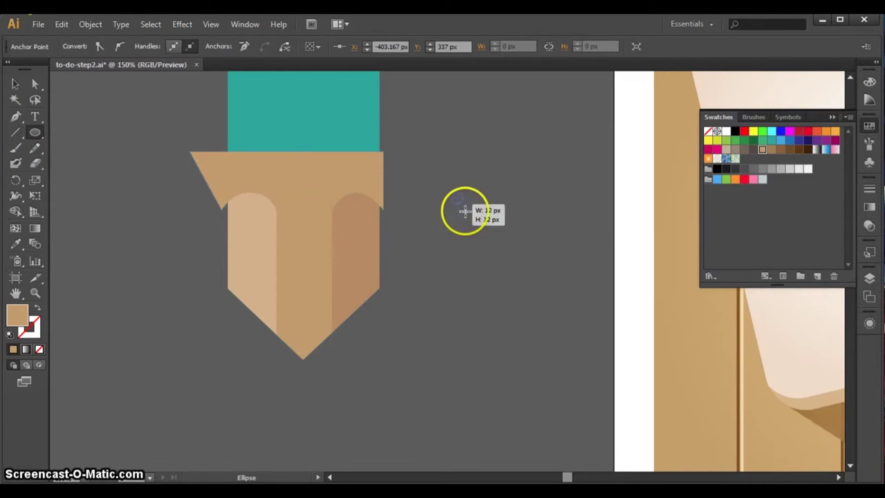
{"action": "left_click_drag", "start_coordinate": [495, 241], "coordinate": [363, 244]}
{"action": "key", "text": "v"}
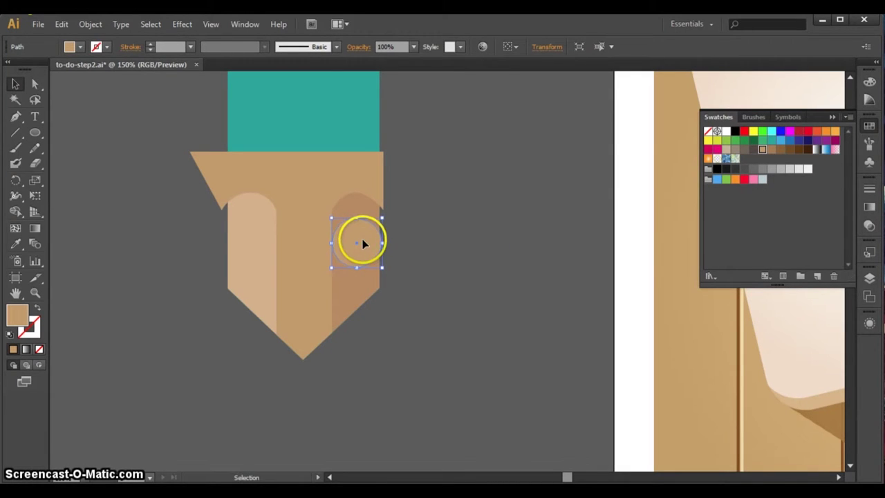
{"action": "left_click_drag", "start_coordinate": [416, 243], "coordinate": [410, 243]}
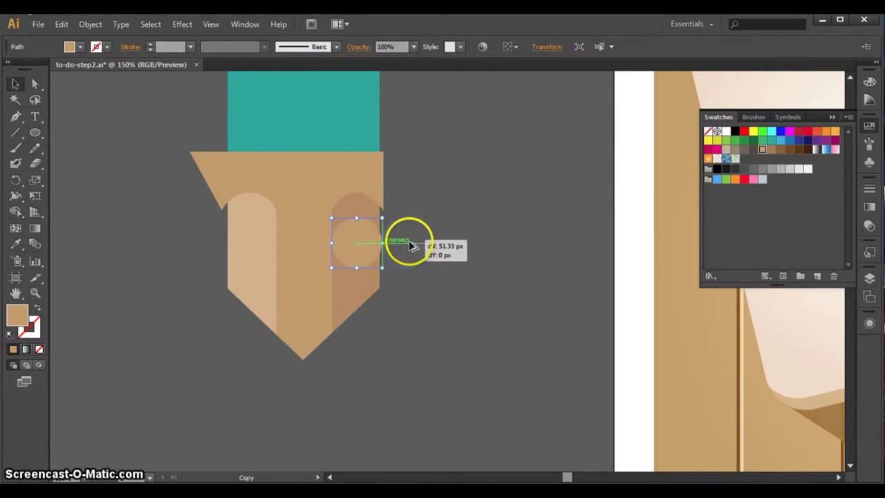
{"action": "left_click_drag", "start_coordinate": [409, 246], "coordinate": [456, 246]}
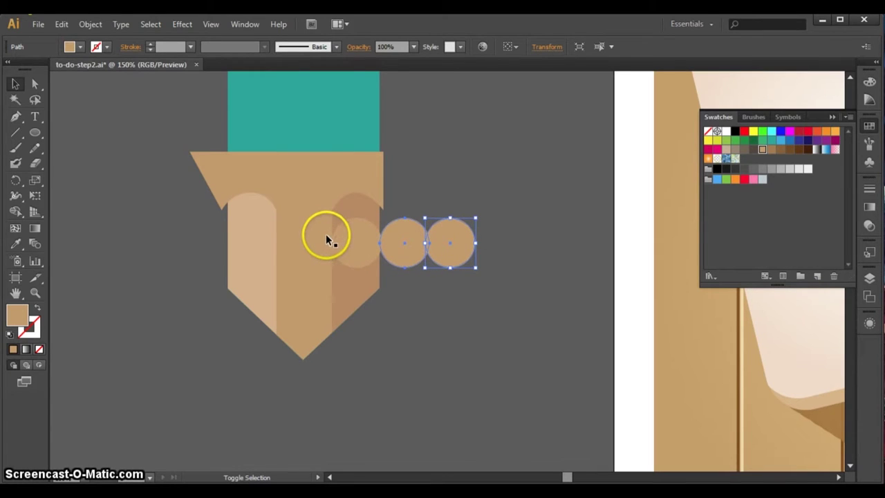
{"action": "left_click", "coordinate": [350, 235], "text": "shift"}
{"action": "left_click_drag", "start_coordinate": [351, 233], "coordinate": [438, 240]}
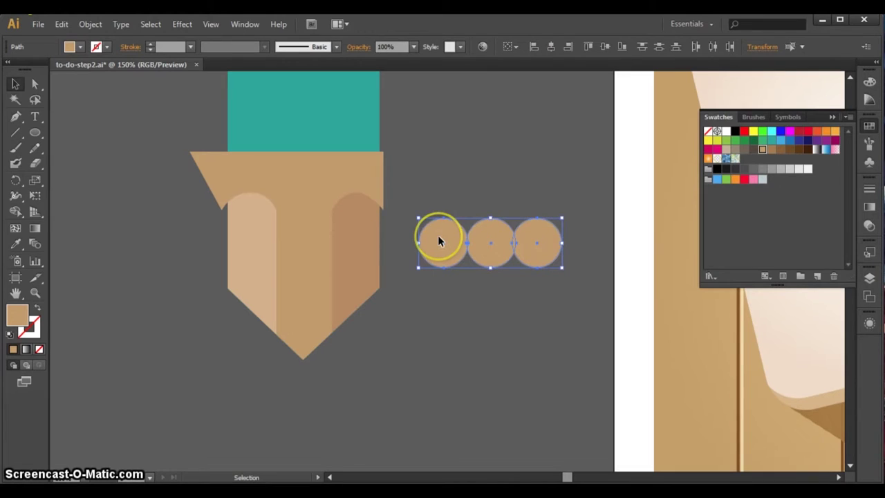
Merge the three circles into one shape and draw a rectangle spanning their tops
{"action": "left_click", "coordinate": [16, 212]}
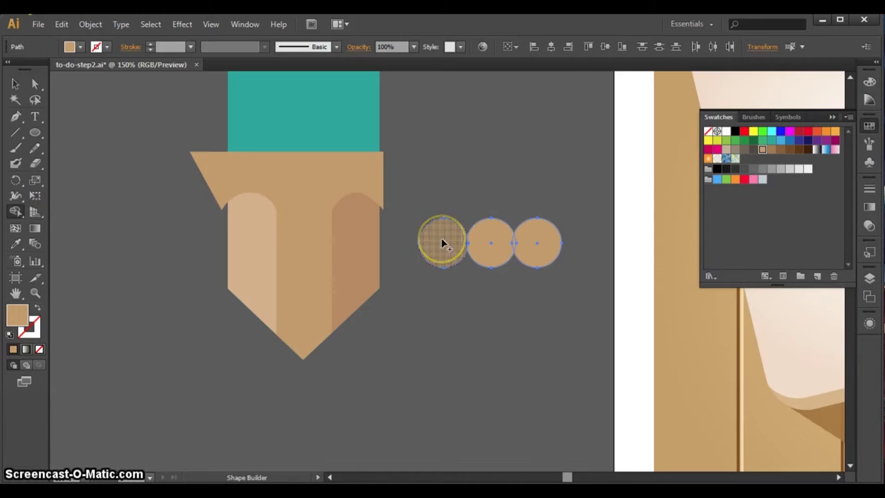
{"action": "left_click_drag", "start_coordinate": [443, 241], "coordinate": [542, 248]}
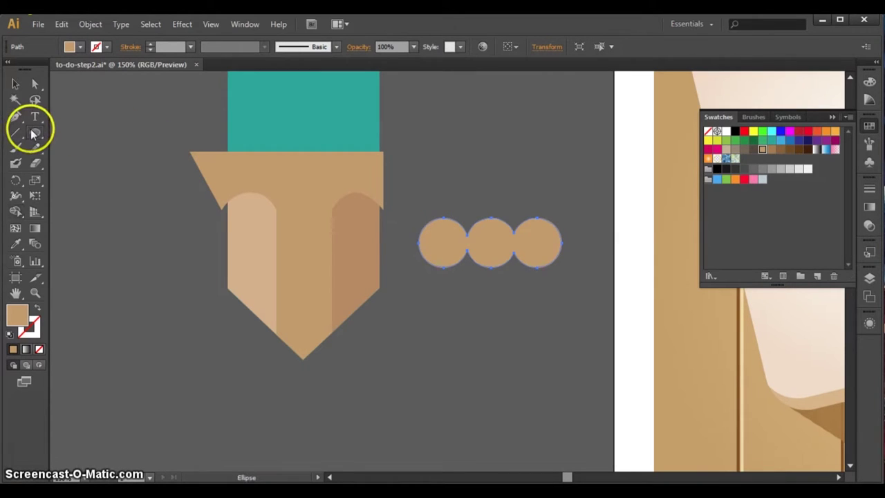
{"action": "left_click_drag", "start_coordinate": [35, 131], "coordinate": [65, 130]}
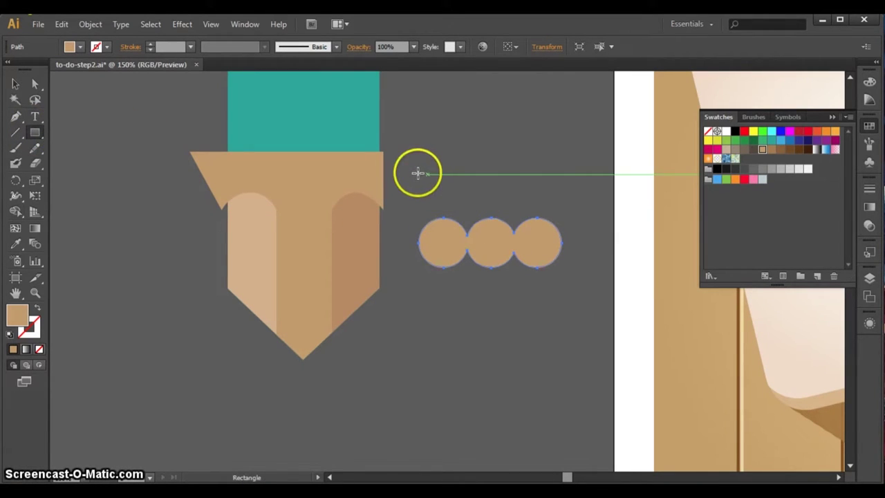
{"action": "left_click_drag", "start_coordinate": [417, 175], "coordinate": [515, 247]}
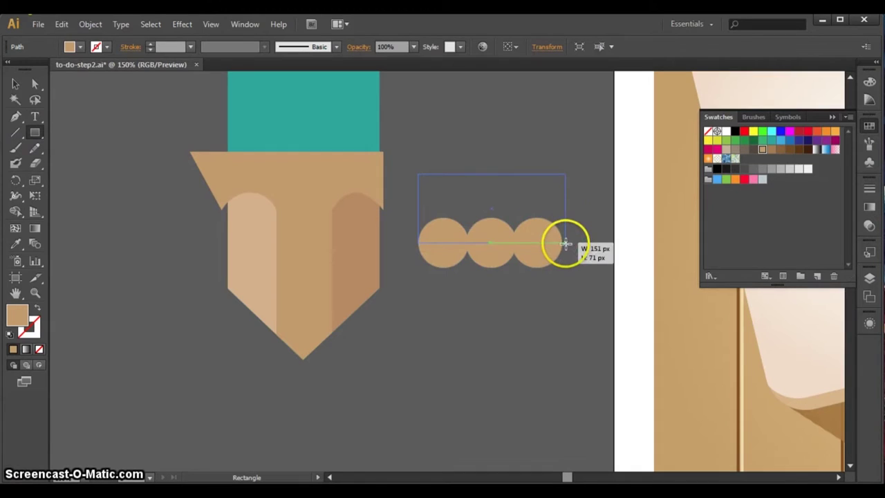
{"action": "left_click_drag", "start_coordinate": [515, 248], "coordinate": [561, 243]}
Cut away the circles' lower halves below the rectangle with Shape Builder
{"action": "left_click", "coordinate": [16, 83]}
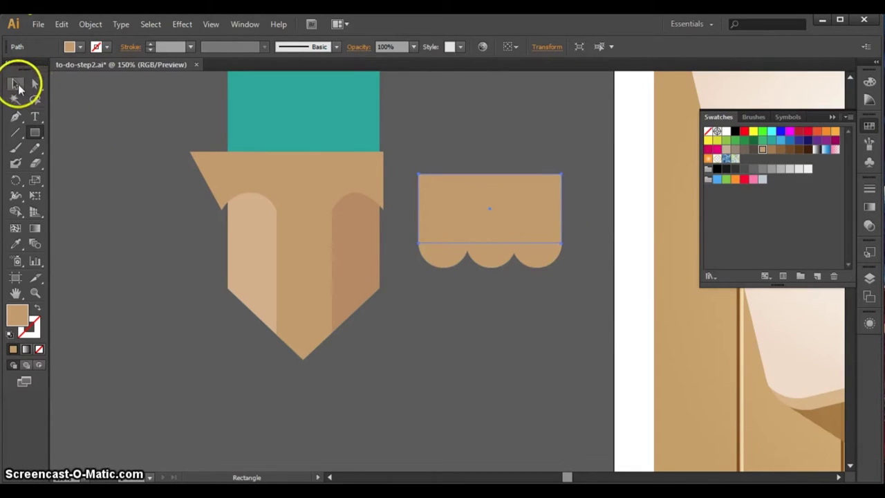
{"action": "left_click_drag", "start_coordinate": [592, 329], "coordinate": [447, 178]}
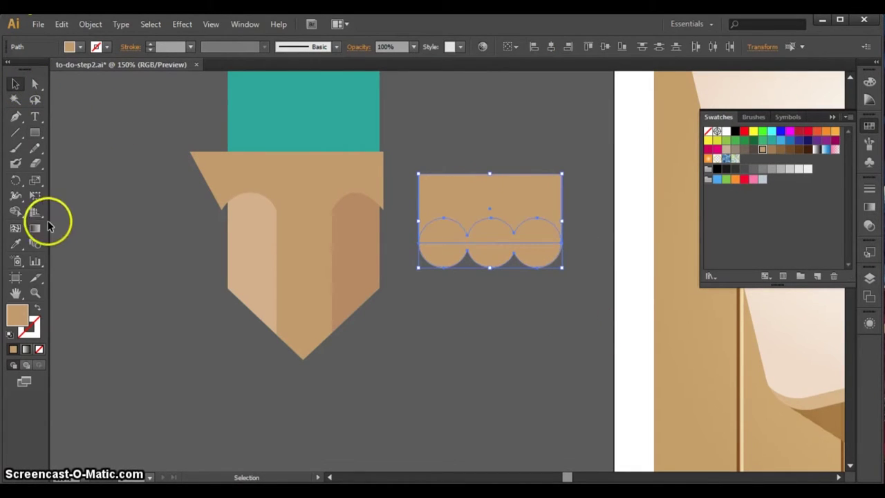
{"action": "left_click", "coordinate": [16, 211]}
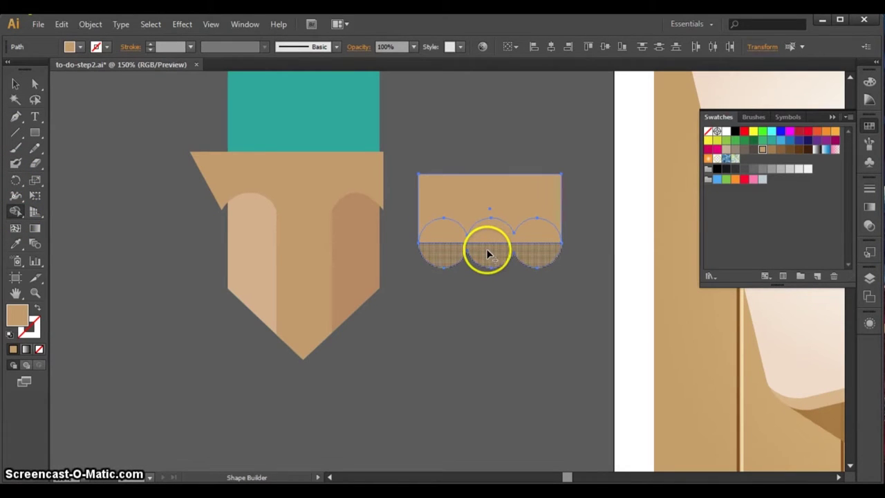
{"action": "left_click", "coordinate": [487, 254], "text": "alt"}
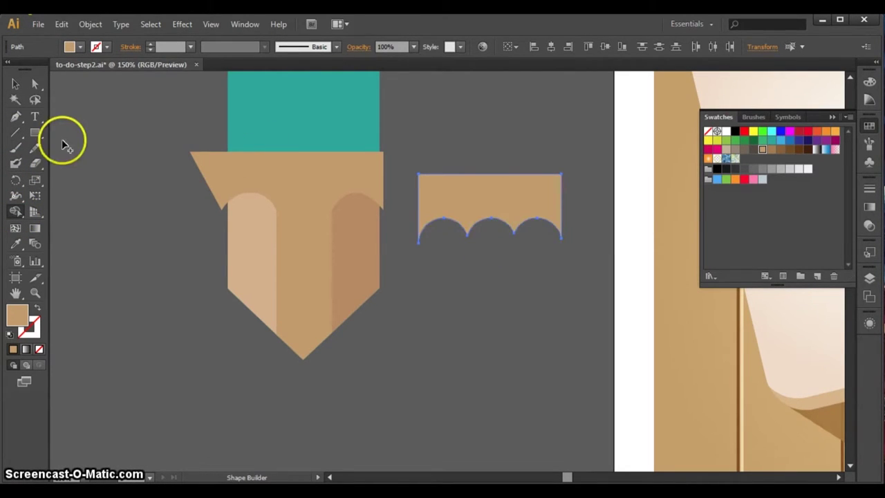
{"action": "left_click", "coordinate": [15, 84]}
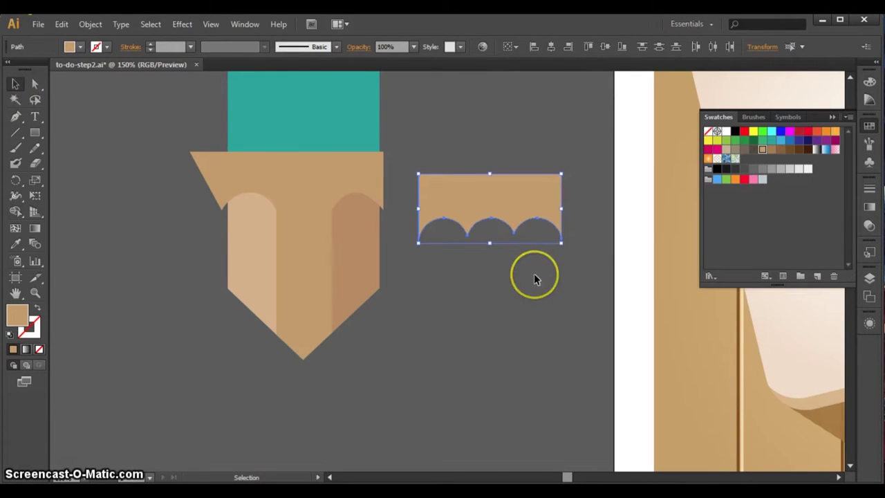
Select the trapezoid and wood facets, then remove the trapezoid and merge the left facet with Shape Builder
{"action": "left_click", "coordinate": [298, 169]}
{"action": "left_click", "coordinate": [306, 257], "text": "shift"}
{"action": "left_click", "coordinate": [306, 259], "text": "shift"}
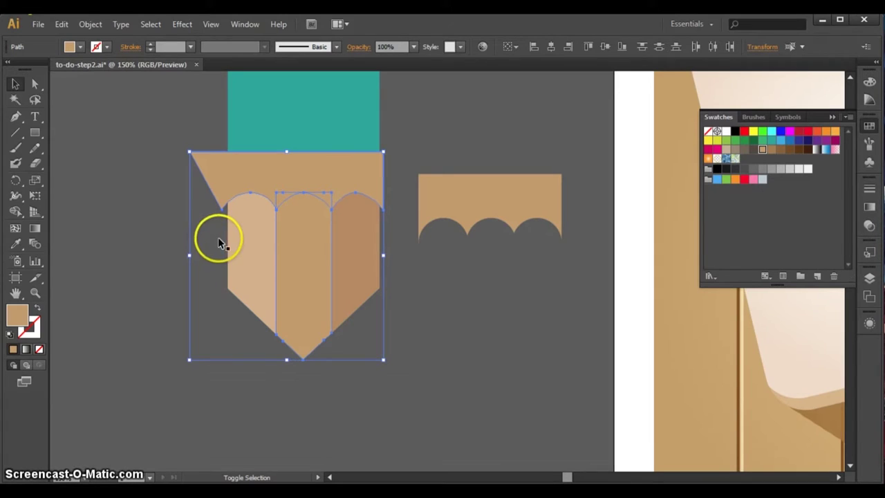
{"action": "left_click", "coordinate": [237, 245], "text": "shift"}
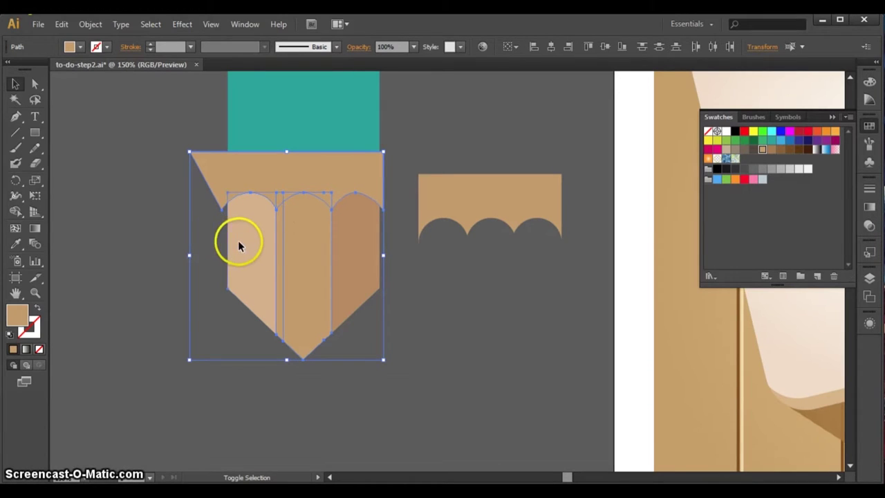
{"action": "left_click", "coordinate": [339, 238], "text": "shift"}
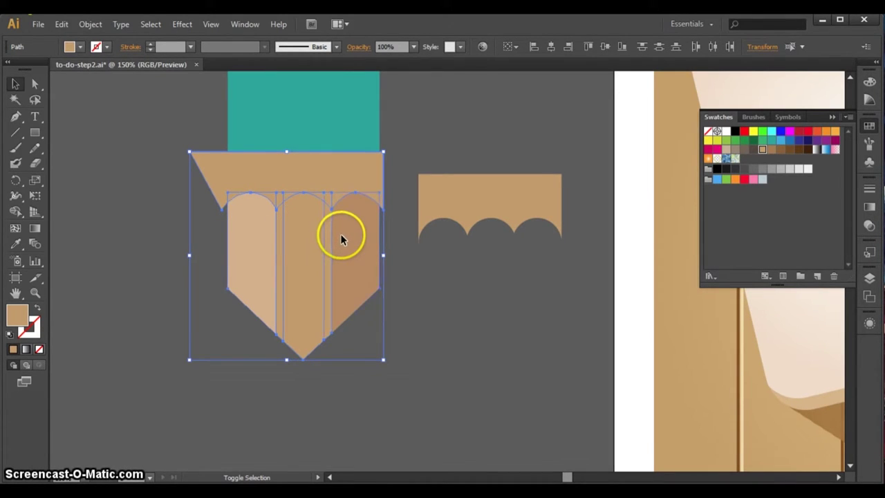
{"action": "left_click", "coordinate": [15, 211]}
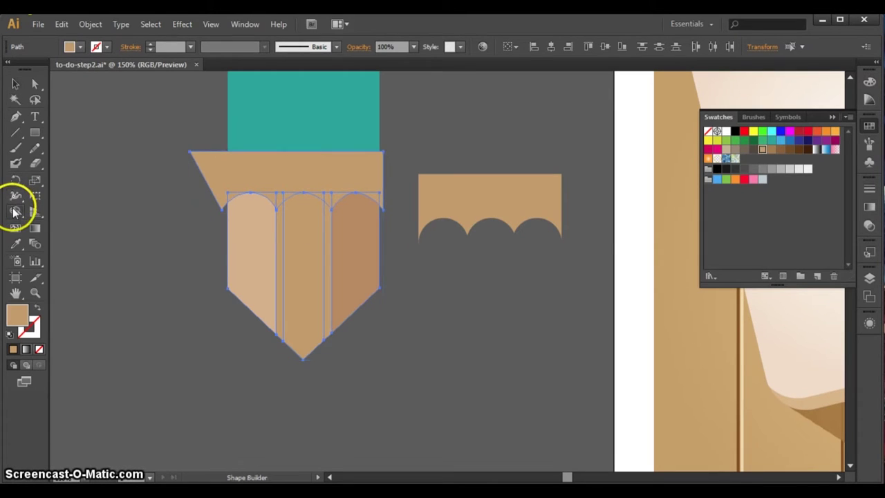
{"action": "left_click", "coordinate": [271, 173], "text": "alt"}
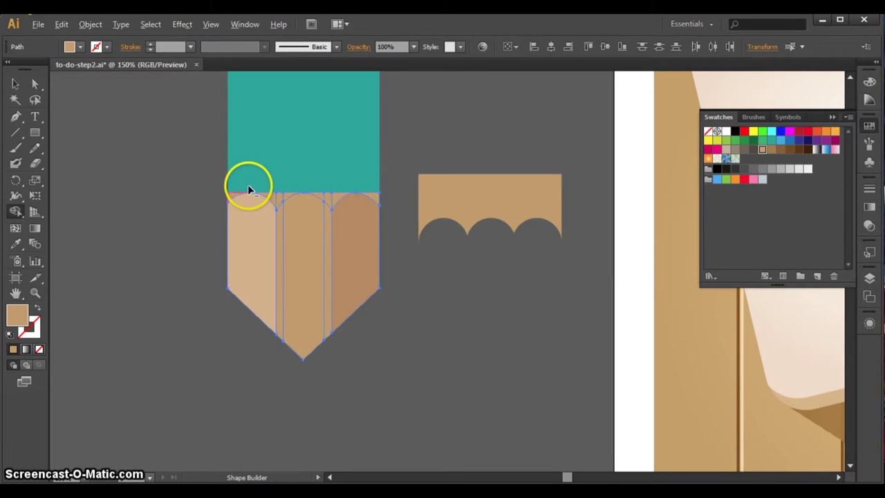
{"action": "left_click_drag", "start_coordinate": [230, 192], "coordinate": [243, 195]}
{"action": "left_click", "coordinate": [277, 202]}
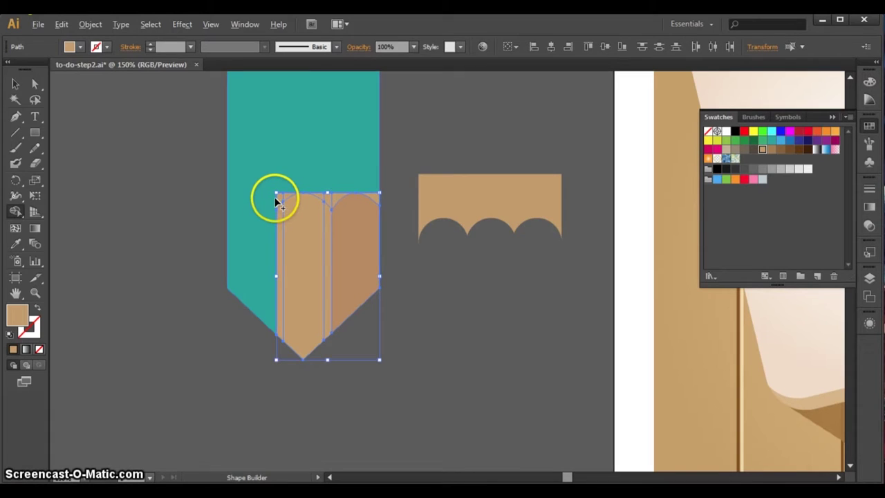
Undo the left facet's deletion and zoom closer on the pencil
{"action": "left_click", "coordinate": [307, 195]}
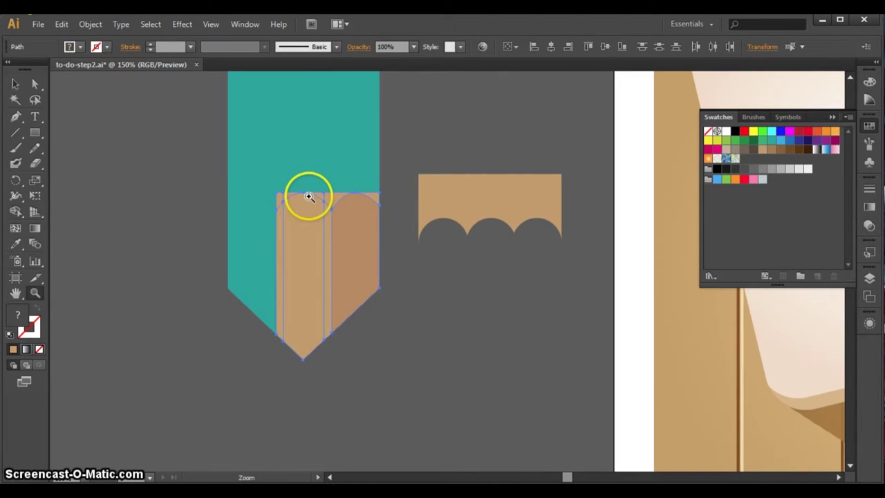
{"action": "key", "text": "z"}
{"action": "left_click", "coordinate": [13, 82]}
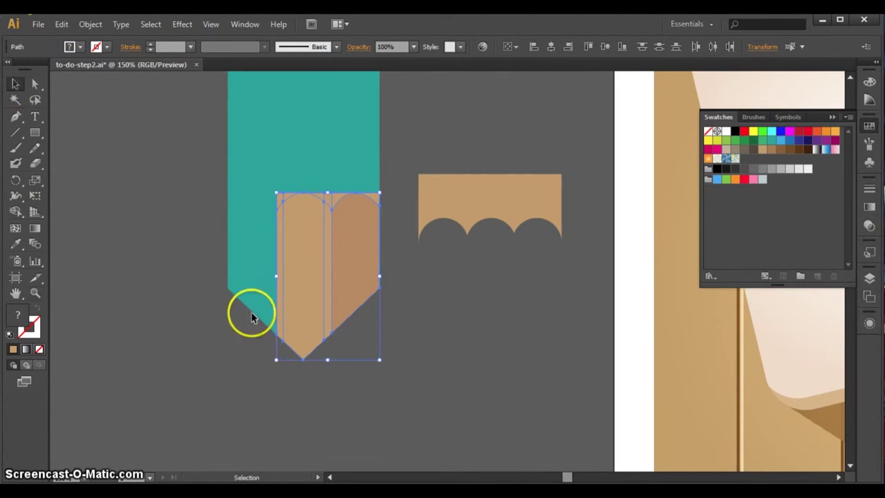
{"action": "key", "text": "ctrl+z"}
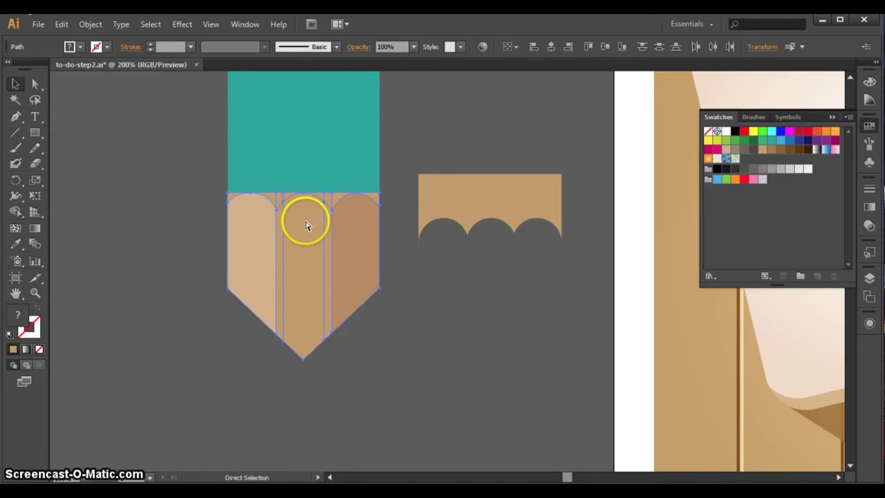
{"action": "key", "text": "ctrl+plus"}
Select the three tip sections and round the right section's top corners into an arc
{"action": "left_click", "coordinate": [329, 476]}
{"action": "left_click", "coordinate": [329, 476]}
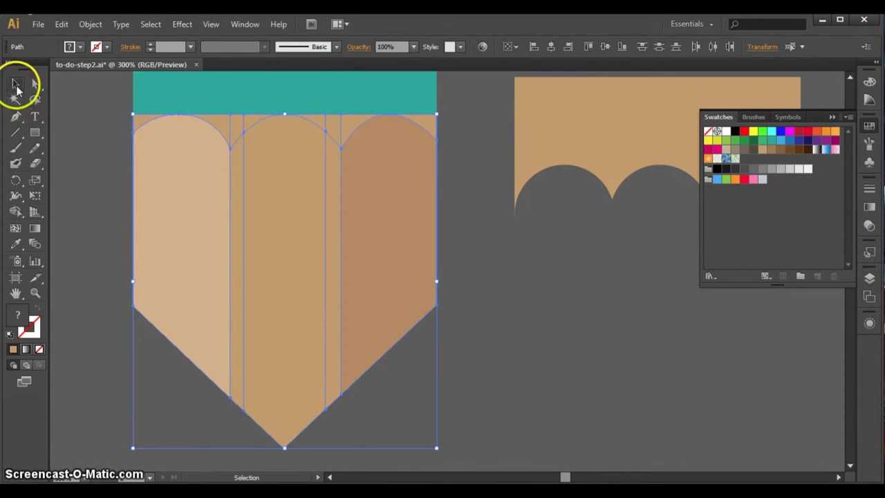
{"action": "left_click", "coordinate": [83, 103]}
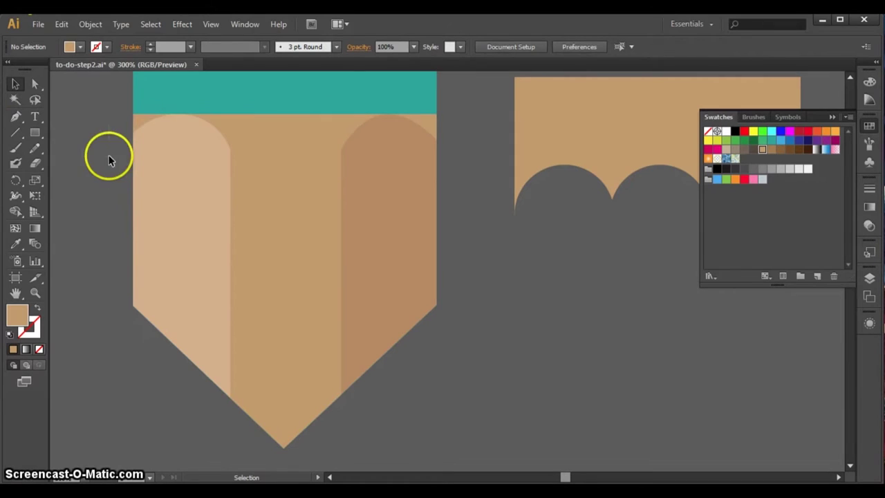
{"action": "left_click", "coordinate": [134, 119]}
{"action": "left_click", "coordinate": [169, 182], "text": "shift"}
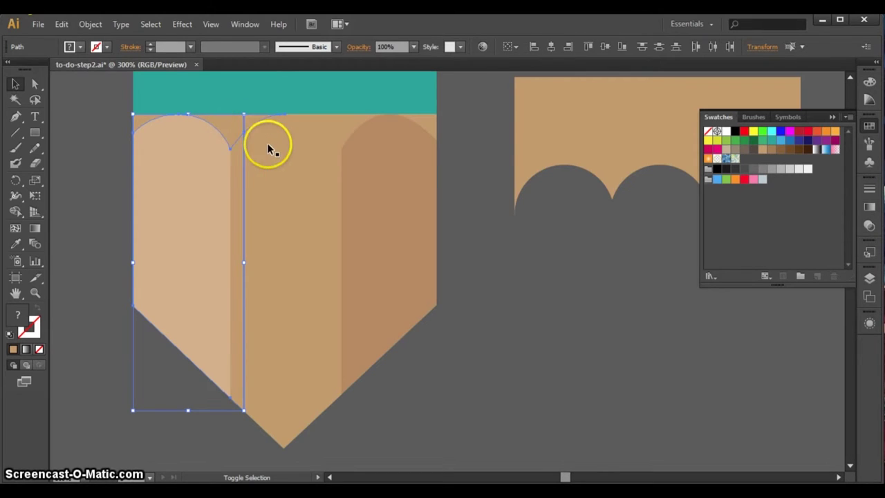
{"action": "left_click", "coordinate": [299, 163], "text": "shift"}
{"action": "left_click", "coordinate": [366, 165], "text": "shift"}
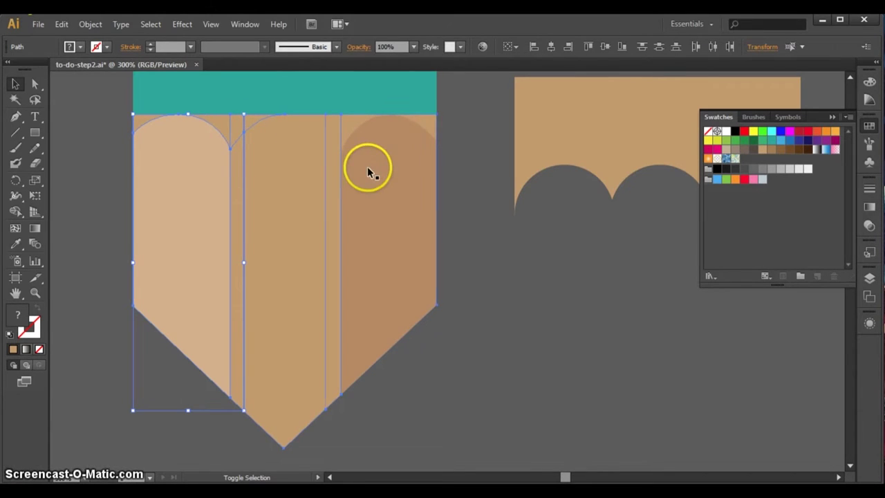
{"action": "left_click_drag", "start_coordinate": [429, 119], "coordinate": [378, 123]}
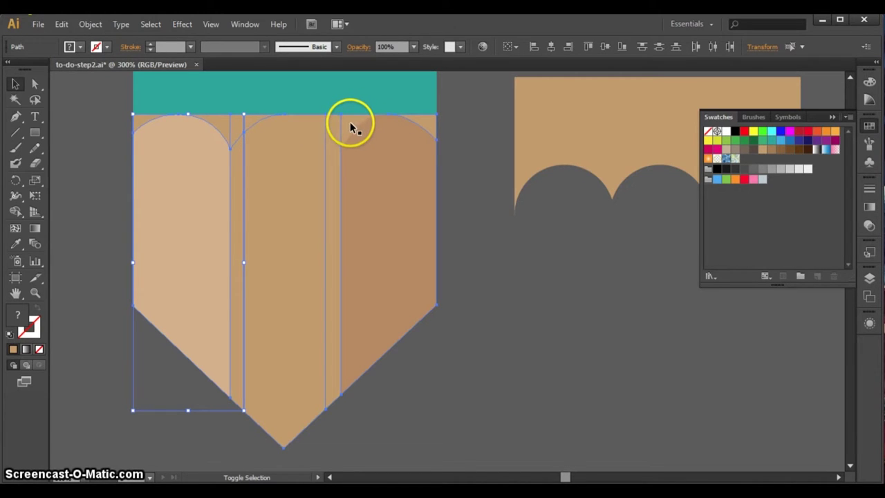
{"action": "left_click_drag", "start_coordinate": [347, 125], "coordinate": [318, 125]}
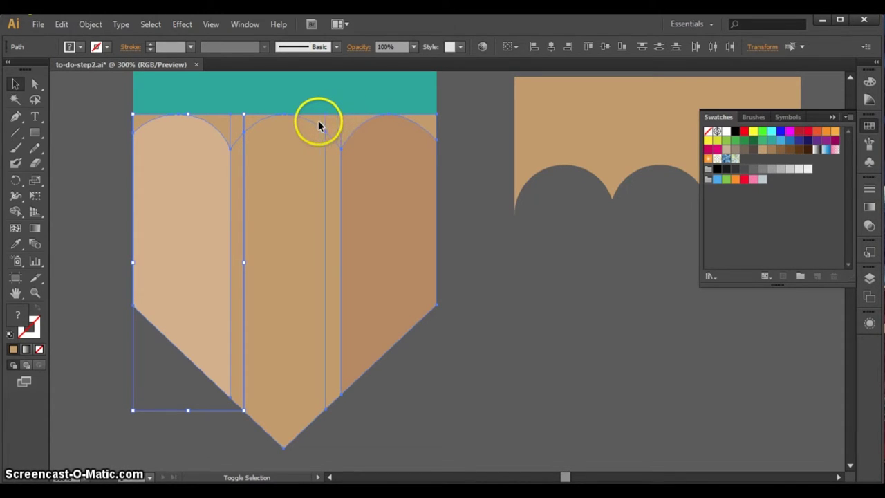
Delete the wedge beside the left arc and merge the top-left regions, undoing a mistaken middle-column deletion
{"action": "left_click", "coordinate": [15, 211]}
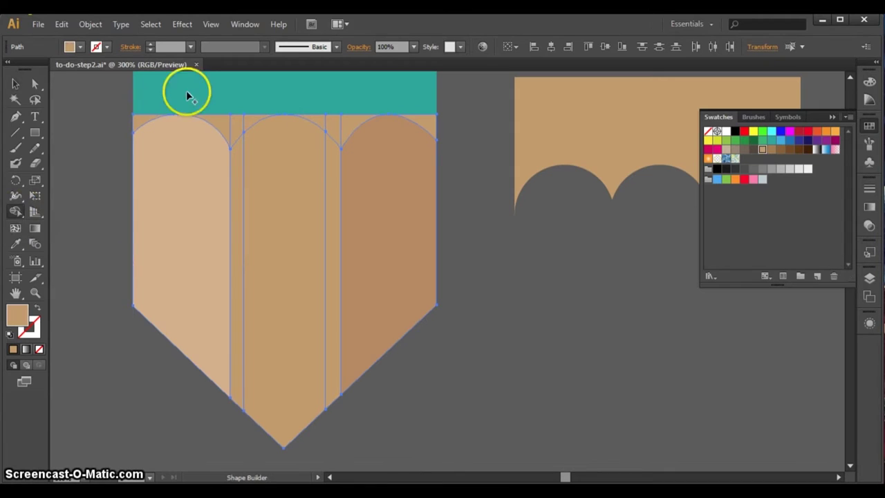
{"action": "left_click", "coordinate": [216, 123], "text": "alt"}
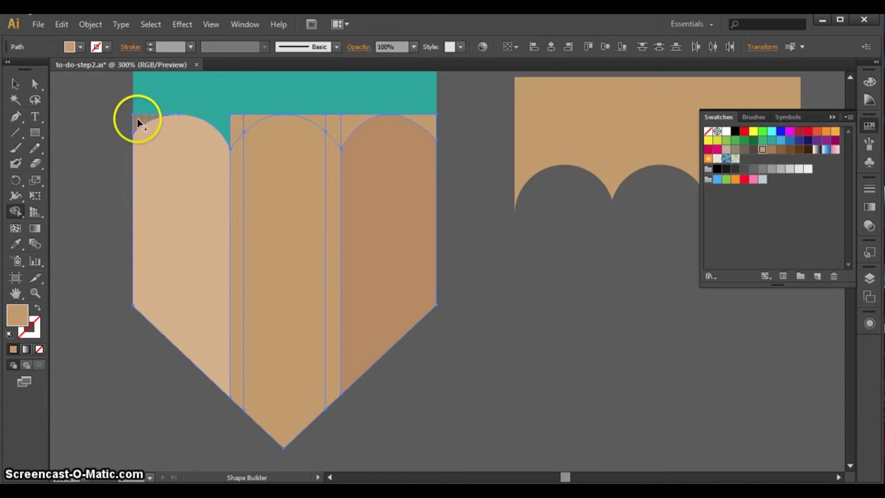
{"action": "left_click_drag", "start_coordinate": [135, 116], "coordinate": [235, 125]}
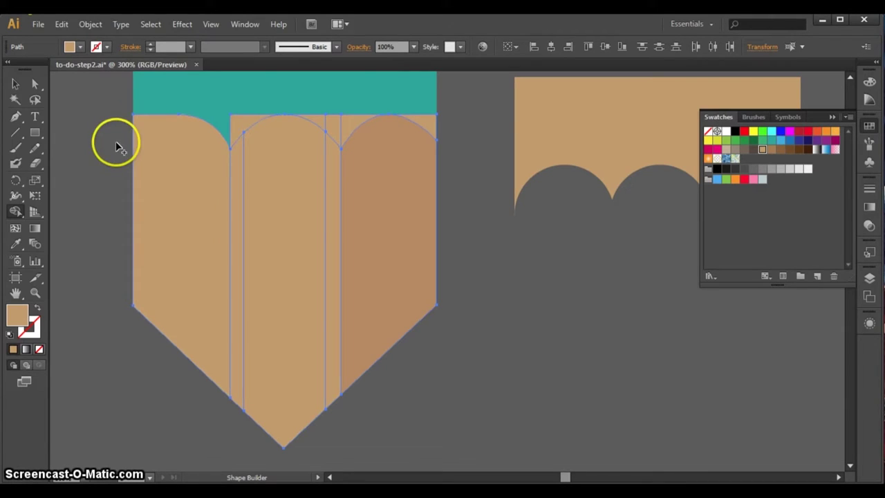
{"action": "key", "text": "v"}
{"action": "key", "text": "shift+m"}
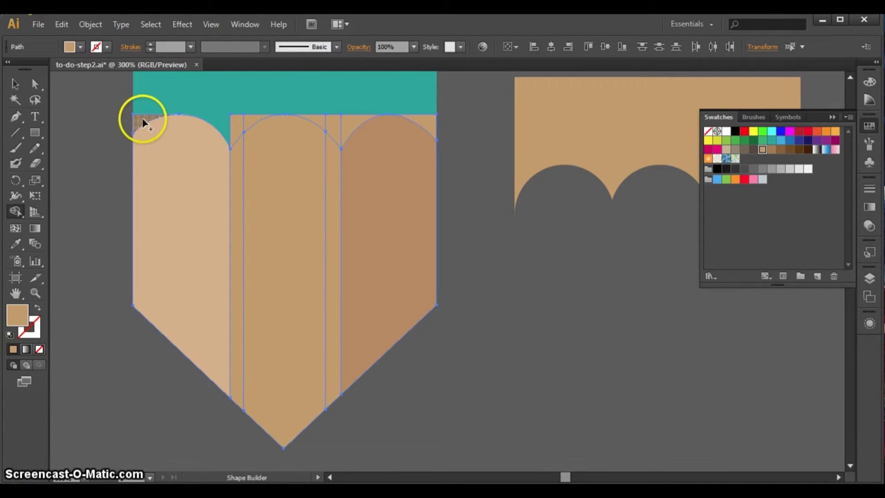
{"action": "left_click", "coordinate": [247, 118], "text": "alt"}
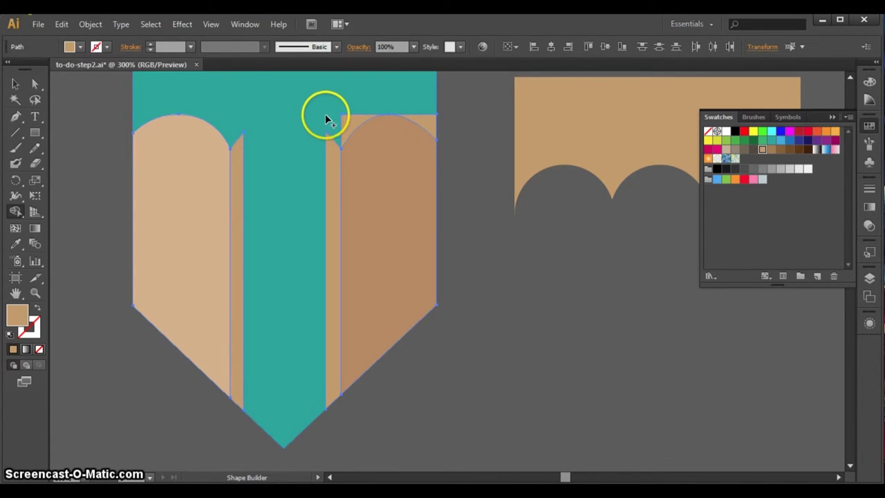
{"action": "key", "text": "z"}
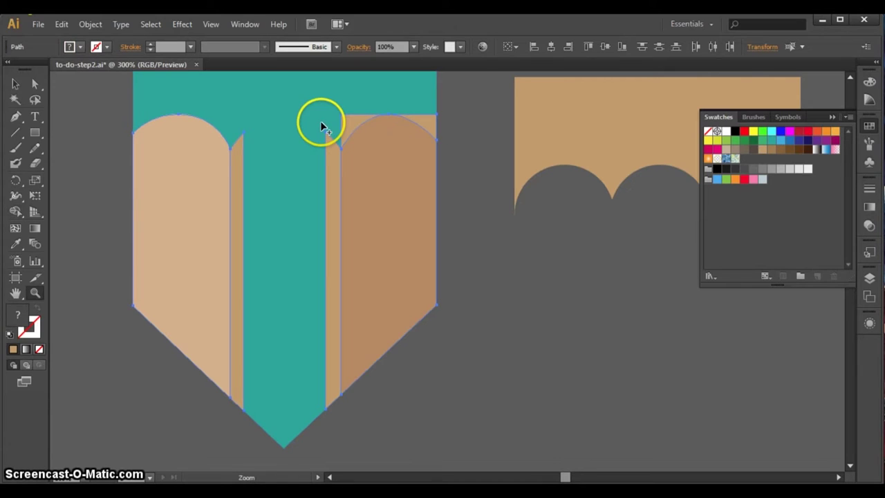
{"action": "left_click", "coordinate": [15, 83]}
{"action": "left_click", "coordinate": [102, 155]}
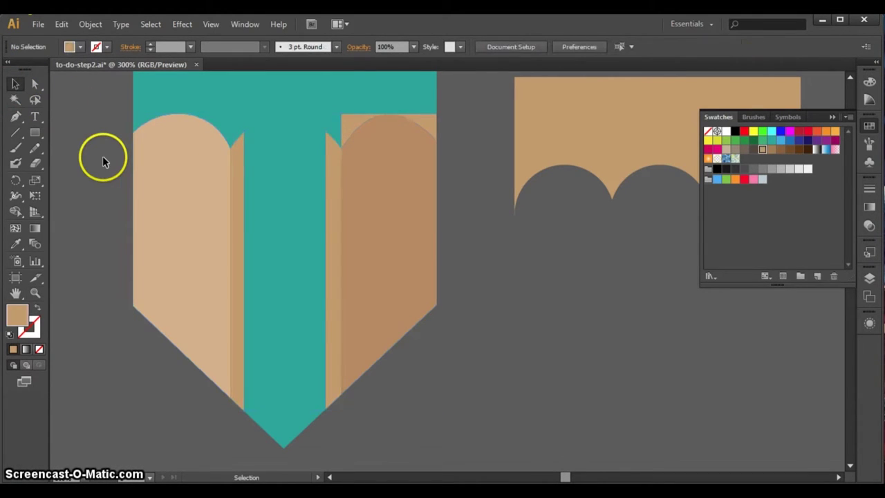
{"action": "key", "text": "ctrl+z"}
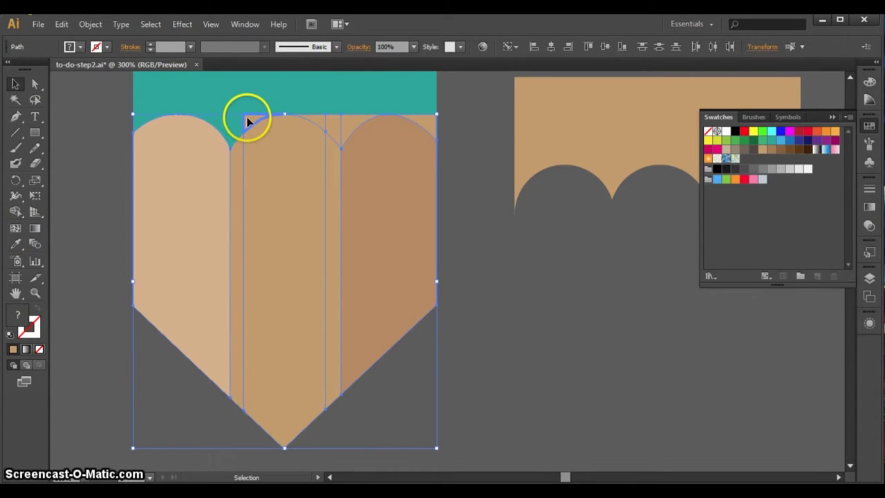
{"action": "left_click", "coordinate": [477, 168]}
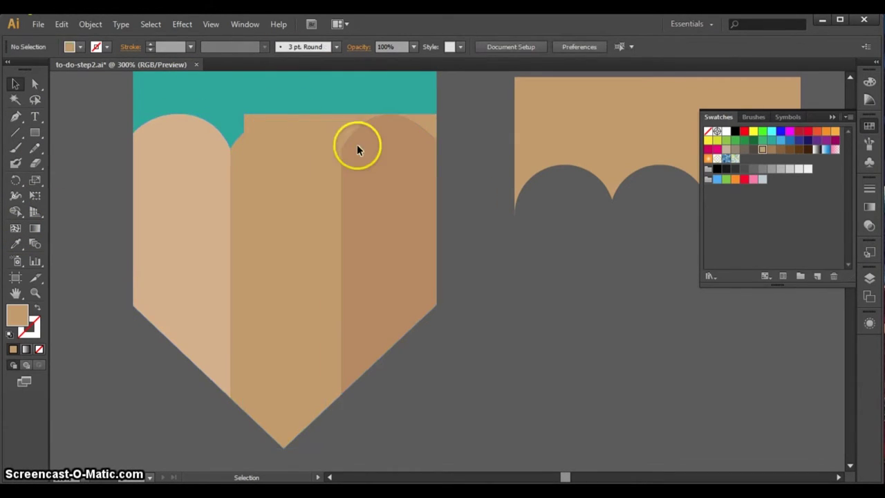
Select the arc pieces plus middle and right columns, and remove the small top triangle
{"action": "left_click", "coordinate": [349, 126]}
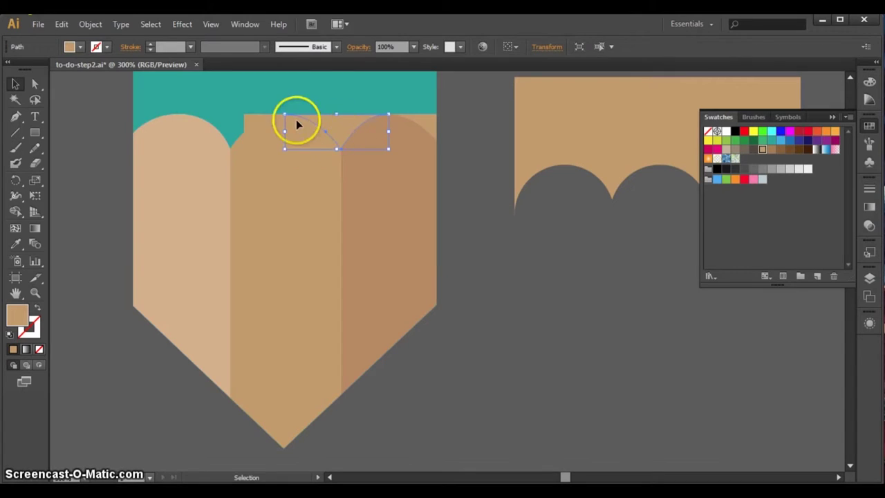
{"action": "left_click", "coordinate": [253, 121], "text": "shift"}
{"action": "left_click", "coordinate": [278, 226], "text": "shift"}
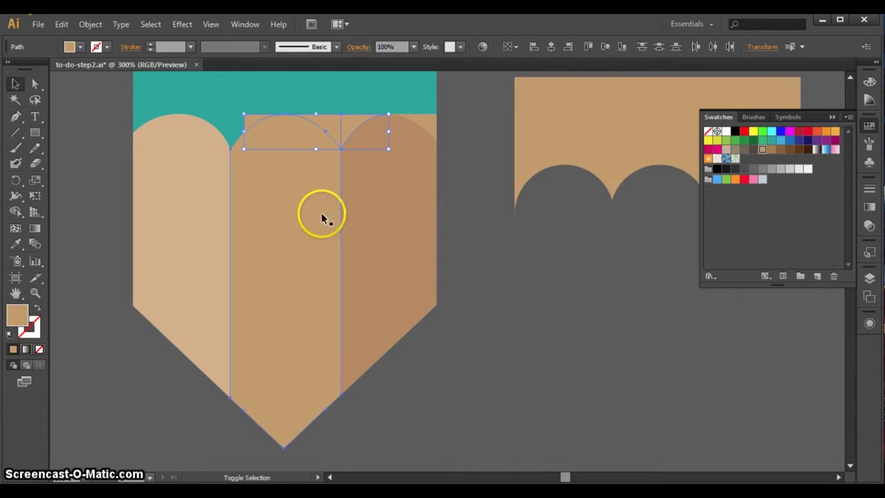
{"action": "left_click", "coordinate": [373, 202], "text": "shift"}
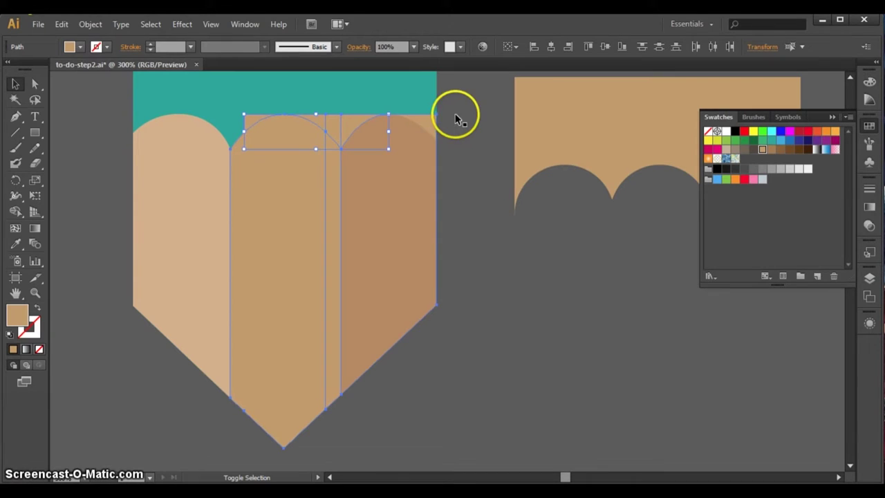
{"action": "left_click", "coordinate": [429, 121], "text": "shift"}
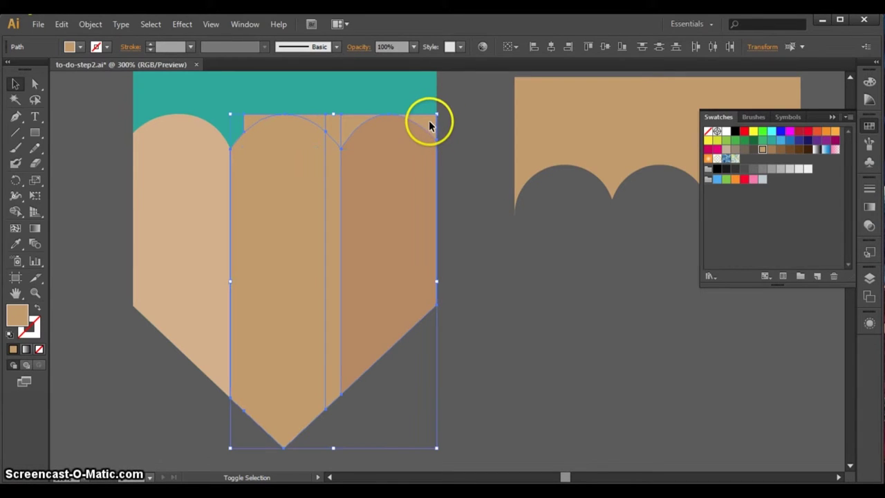
{"action": "left_click", "coordinate": [15, 212]}
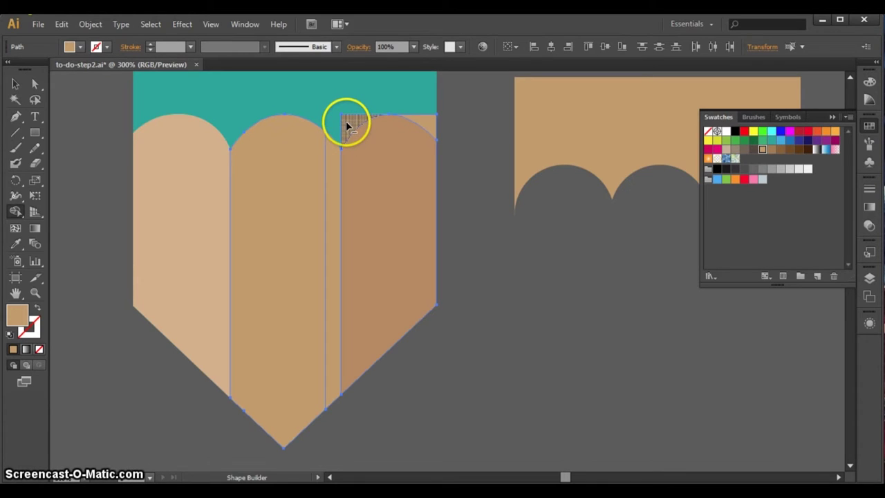
{"action": "left_click_drag", "start_coordinate": [347, 120], "coordinate": [412, 114]}
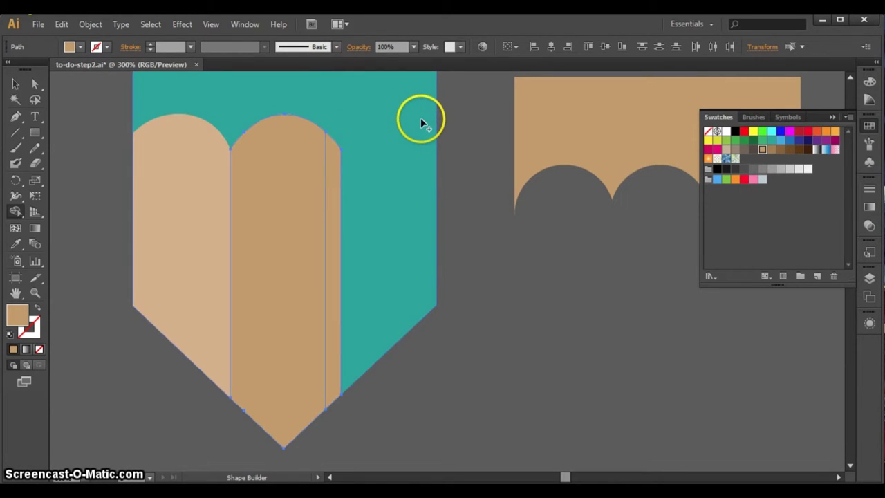
{"action": "left_click", "coordinate": [15, 83]}
{"action": "key", "text": "ctrl+z"}
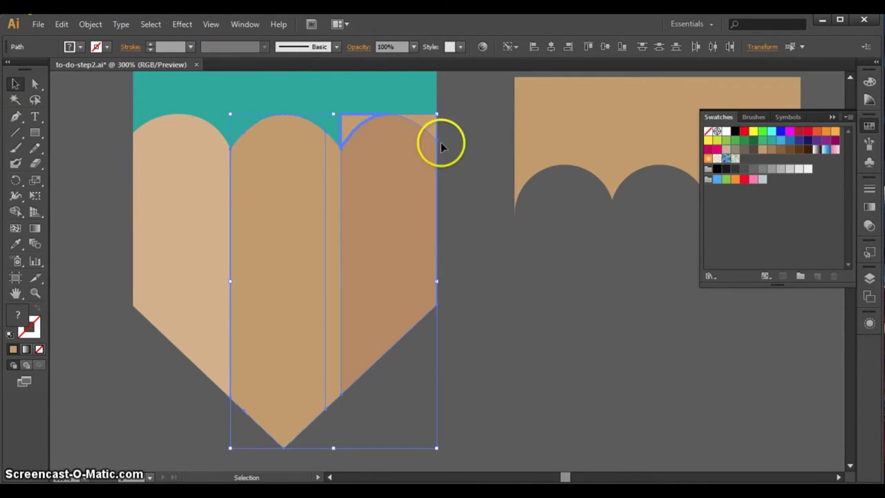
Delete the leftover tan slivers above the right column's arc
{"action": "left_click", "coordinate": [438, 142]}
{"action": "left_click", "coordinate": [432, 121]}
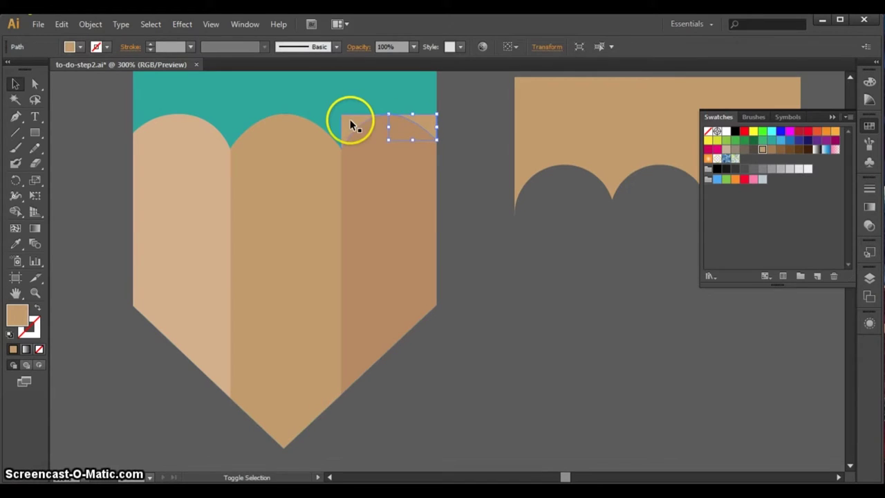
{"action": "left_click", "coordinate": [432, 235], "text": "shift"}
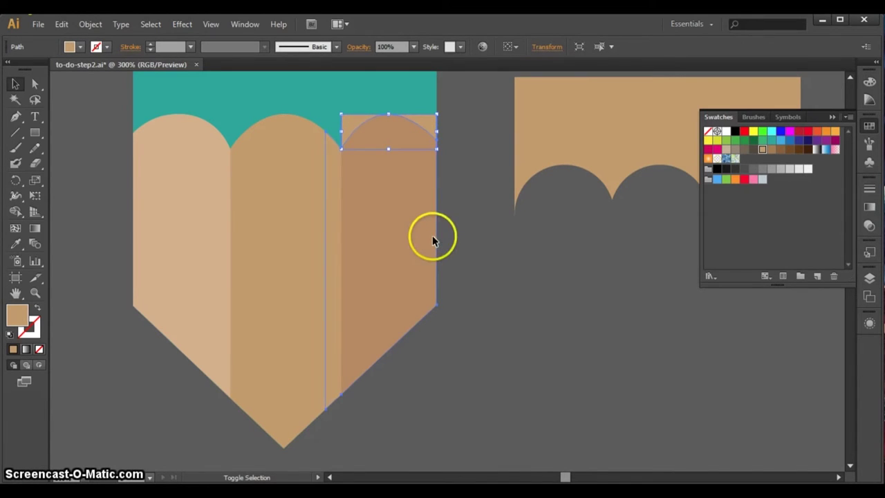
{"action": "left_click", "coordinate": [15, 211]}
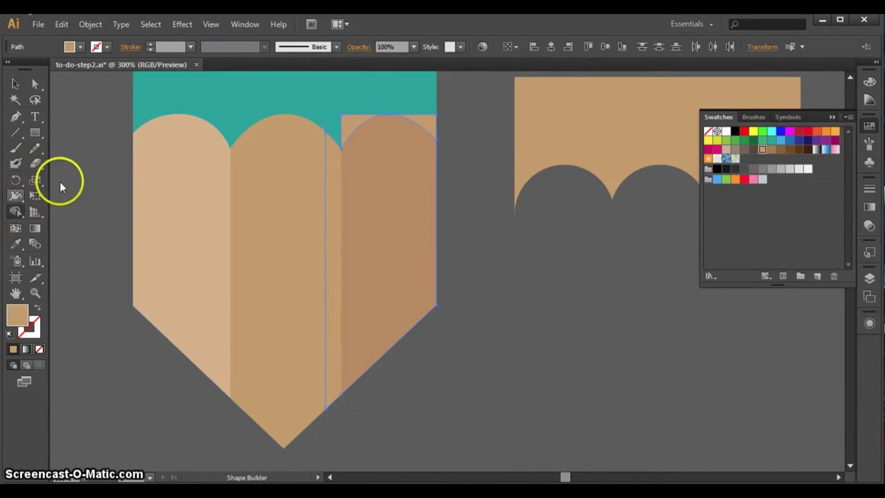
{"action": "left_click", "coordinate": [426, 125], "text": "alt"}
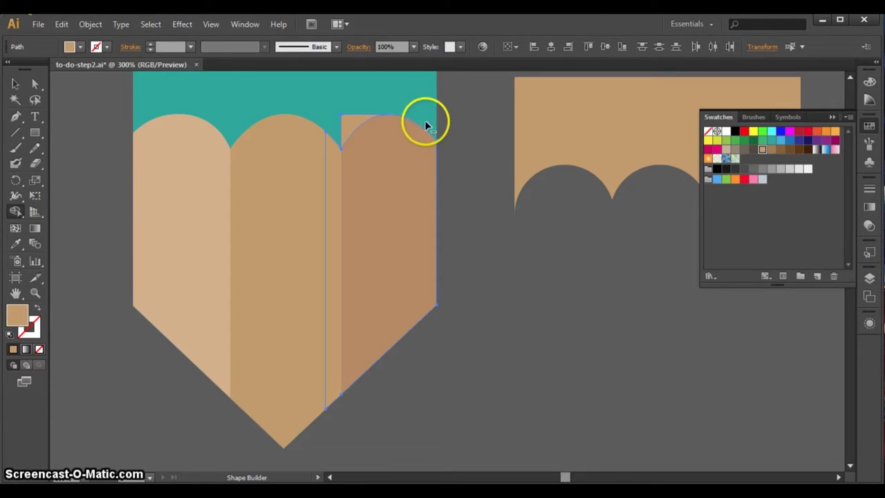
{"action": "left_click", "coordinate": [352, 124], "text": "alt"}
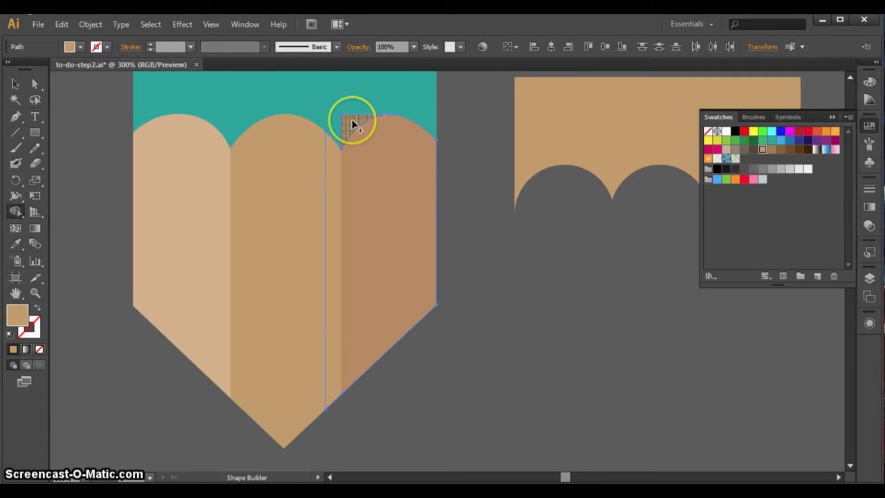
{"action": "left_click", "coordinate": [17, 84]}
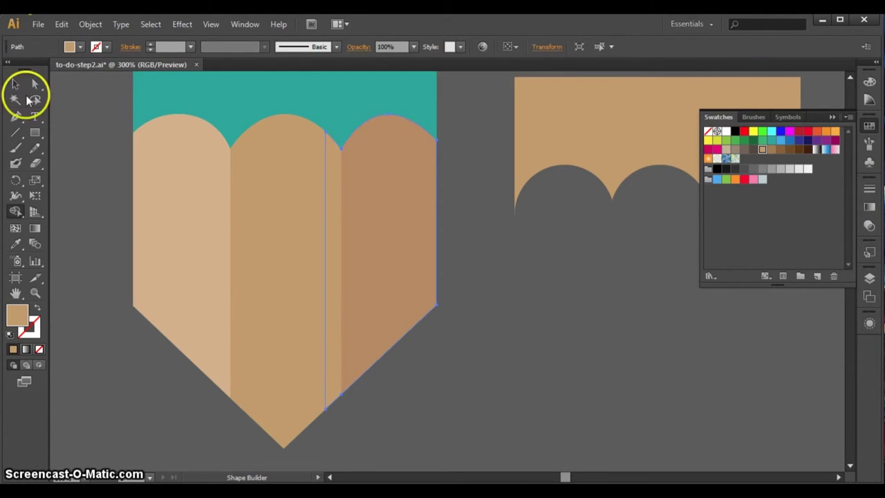
{"action": "left_click", "coordinate": [483, 242]}
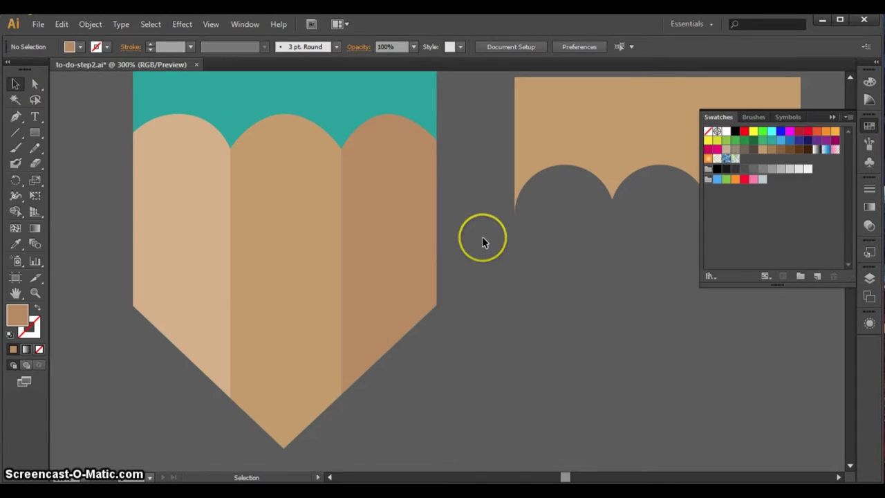
Zoom out and delete the spare tan scalloped shape
{"action": "key", "text": "ctrl+minus"}
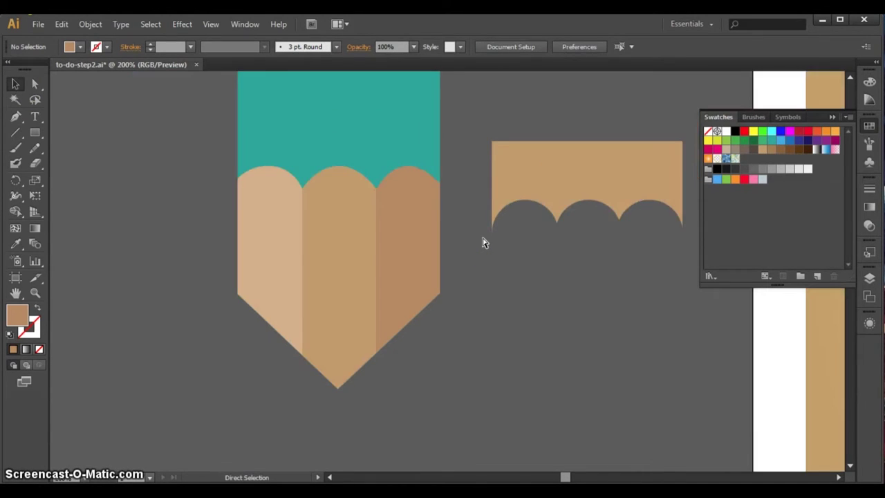
{"action": "key", "text": "ctrl+minus"}
{"action": "key", "text": "ctrl+minus"}
{"action": "left_click", "coordinate": [468, 217]}
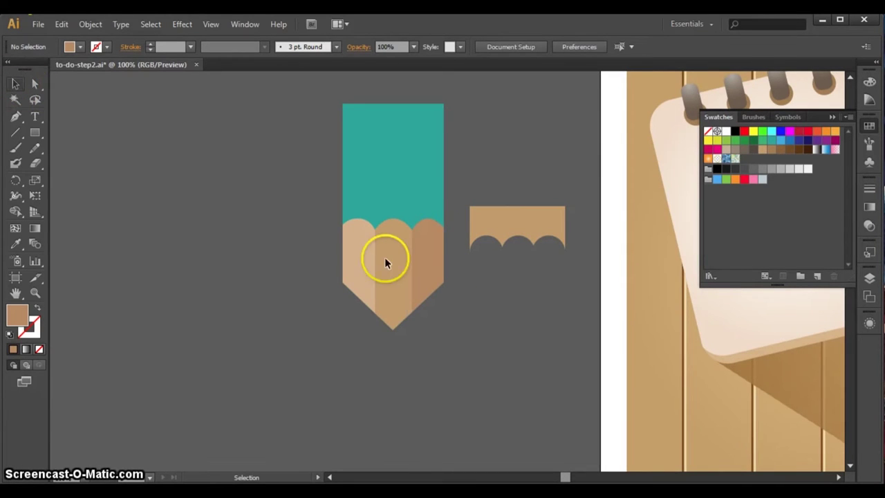
{"action": "left_click", "coordinate": [527, 219]}
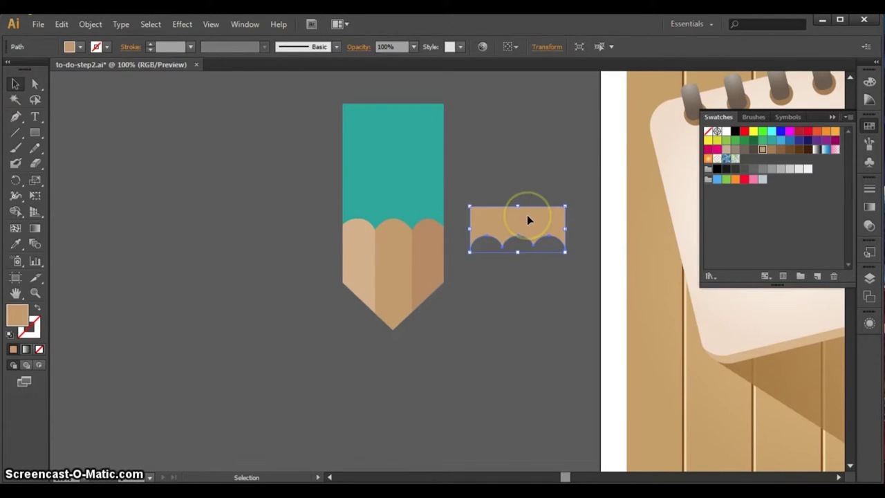
{"action": "key", "text": "Delete"}
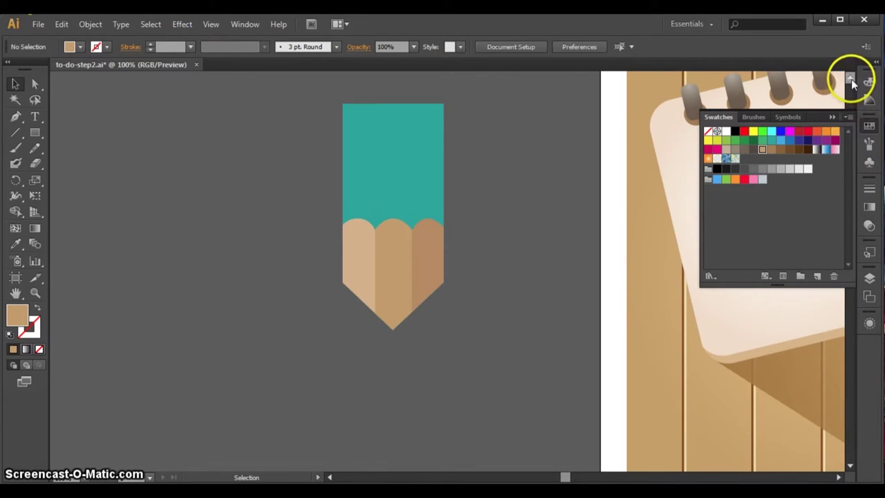
Raise the teal body's two top anchors by two arrow-key nudges
{"action": "scroll", "coordinate": [849, 79], "scroll_direction": "up", "scroll_amount": 3}
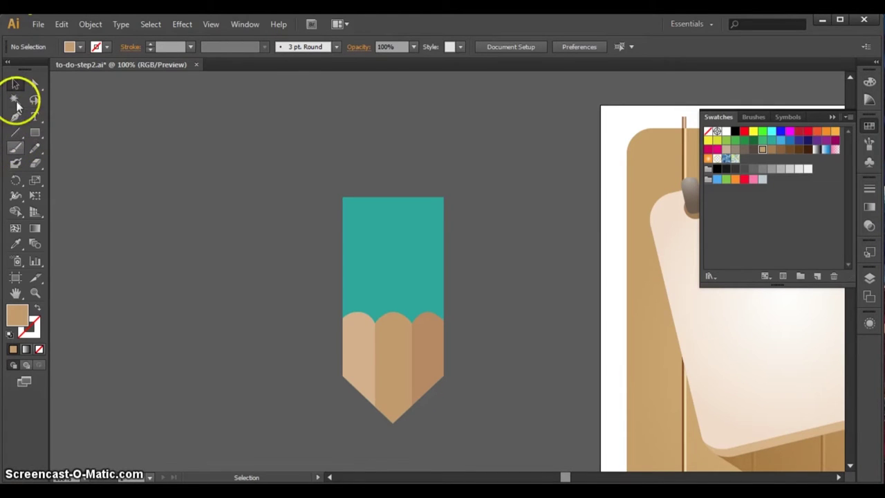
{"action": "left_click", "coordinate": [35, 84]}
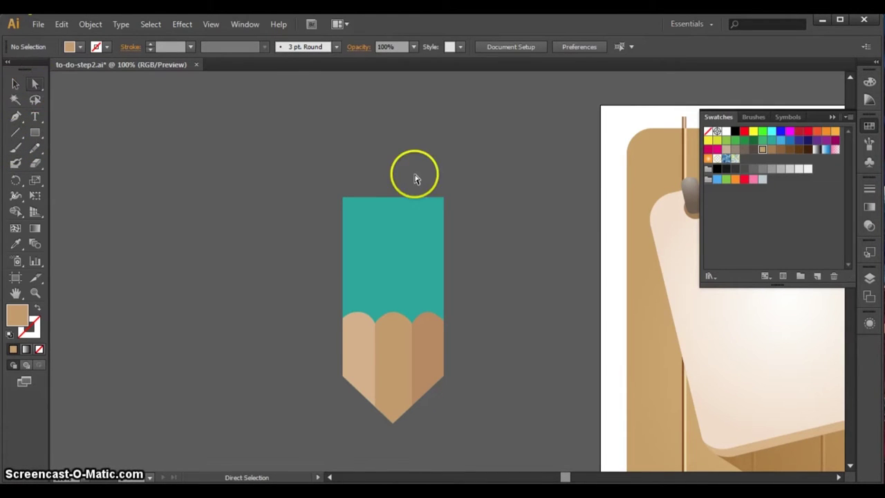
{"action": "left_click", "coordinate": [342, 197]}
{"action": "left_click", "coordinate": [443, 199], "text": "shift"}
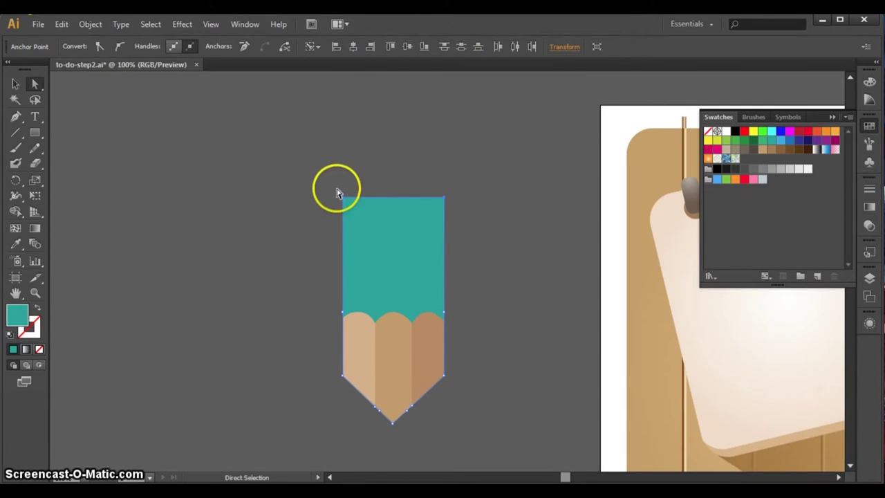
{"action": "key", "text": "Up"}
{"action": "key", "text": "Up"}
{"action": "key", "text": "Up"}
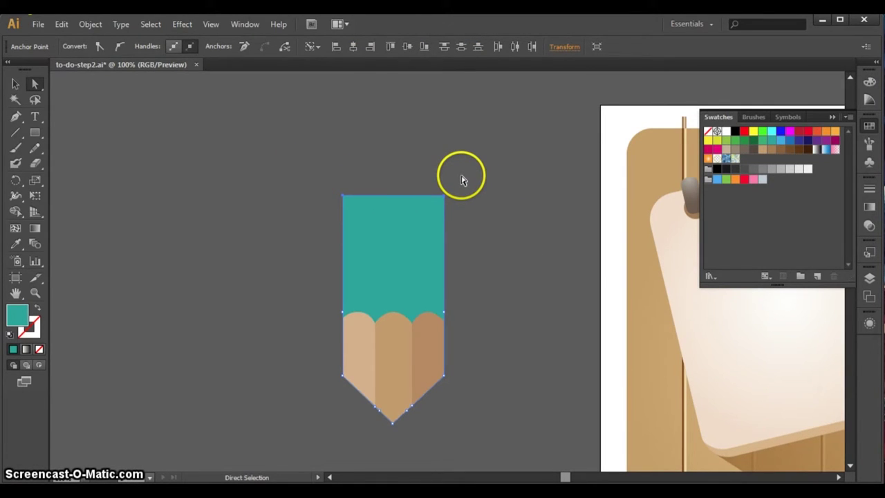
{"action": "key", "text": "Up"}
{"action": "key", "text": "Up"}
{"action": "key", "text": "Up"}
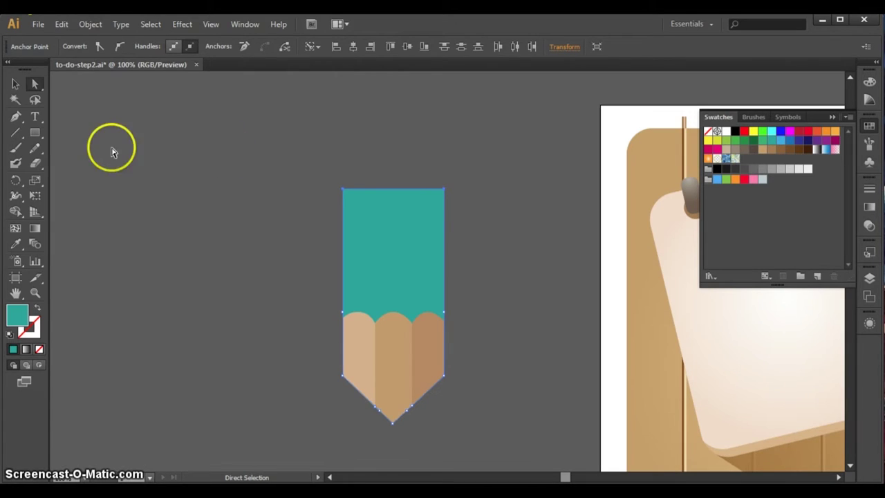
{"action": "left_click", "coordinate": [15, 84]}
{"action": "left_click", "coordinate": [248, 244]}
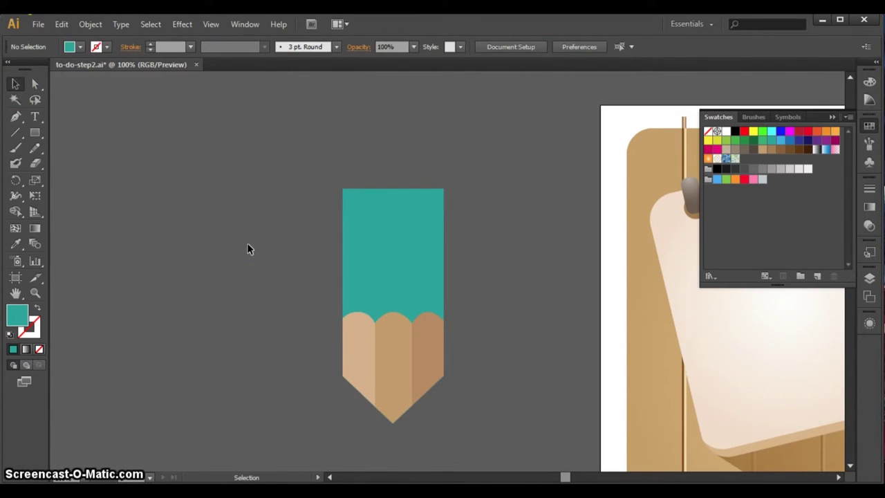
{"action": "left_click", "coordinate": [35, 132]}
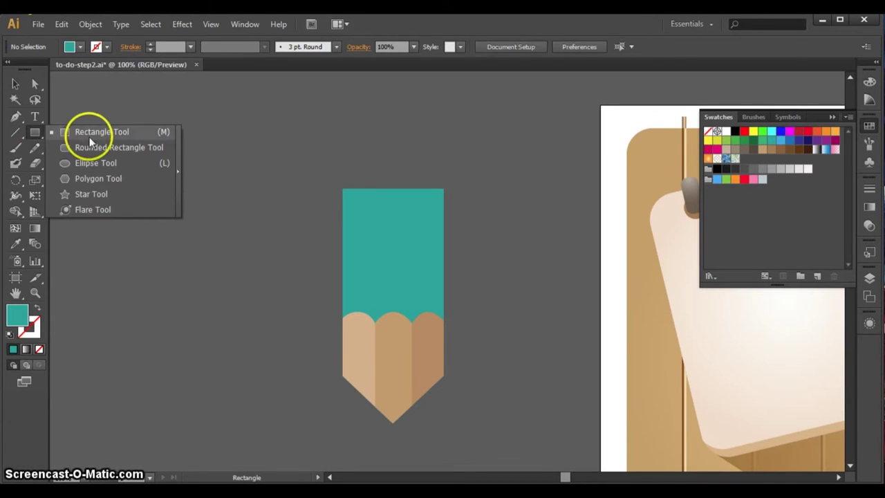
Draw a teal rectangle over the top end of the pencil body
{"action": "left_click", "coordinate": [89, 132]}
{"action": "left_click_drag", "start_coordinate": [341, 147], "coordinate": [442, 187]}
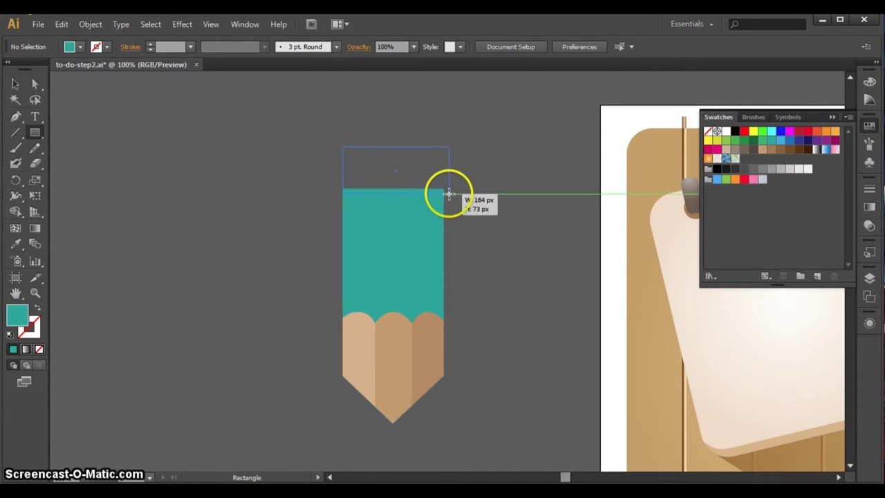
{"action": "left_click", "coordinate": [15, 83]}
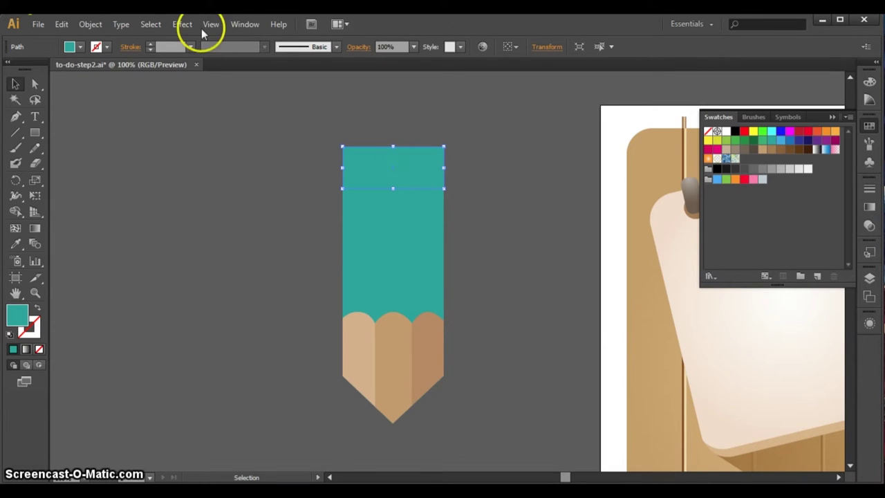
Apply a Round Corners effect with a 30 px radius to the rectangle
{"action": "left_click", "coordinate": [91, 24]}
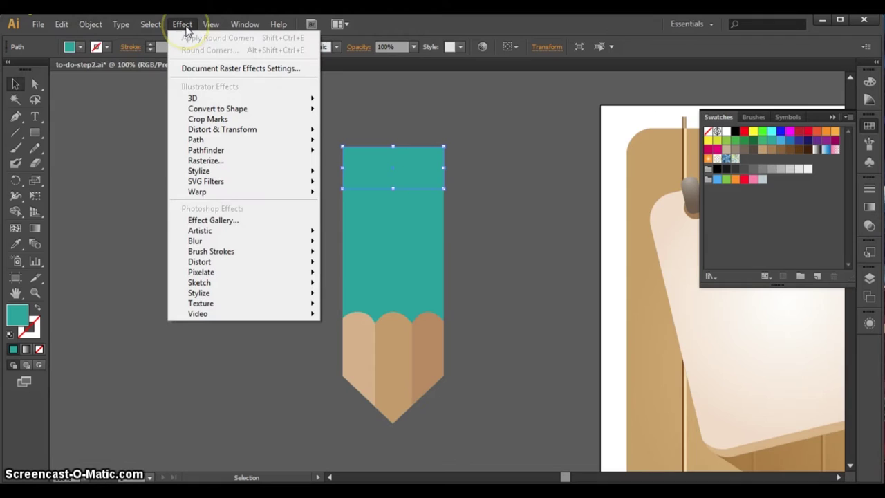
{"action": "mouse_move", "coordinate": [200, 171]}
{"action": "left_click", "coordinate": [349, 230]}
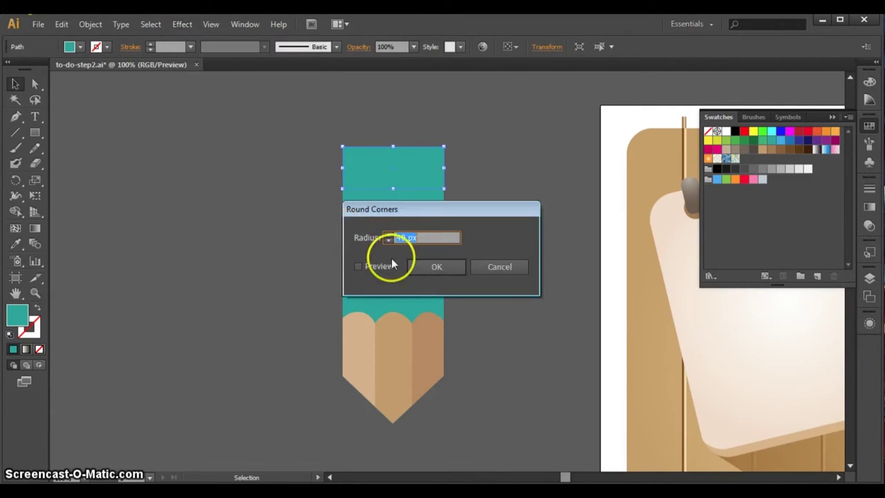
{"action": "left_click", "coordinate": [358, 268]}
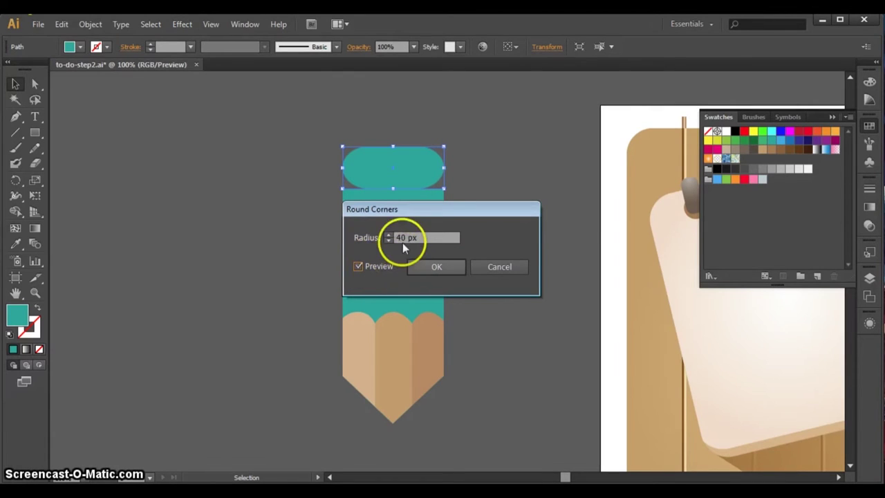
{"action": "left_click_drag", "start_coordinate": [402, 238], "coordinate": [388, 235]}
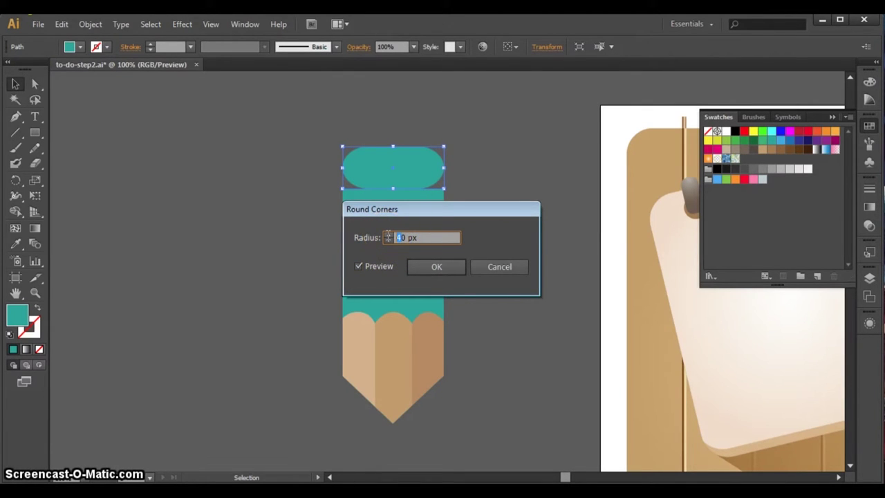
{"action": "type", "text": "300"}
{"action": "key", "text": "BackSpace"}
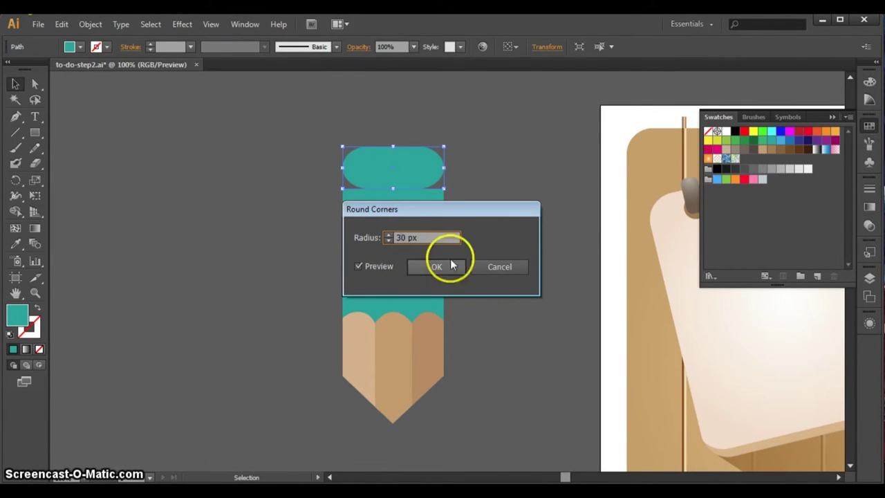
{"action": "left_click", "coordinate": [358, 267]}
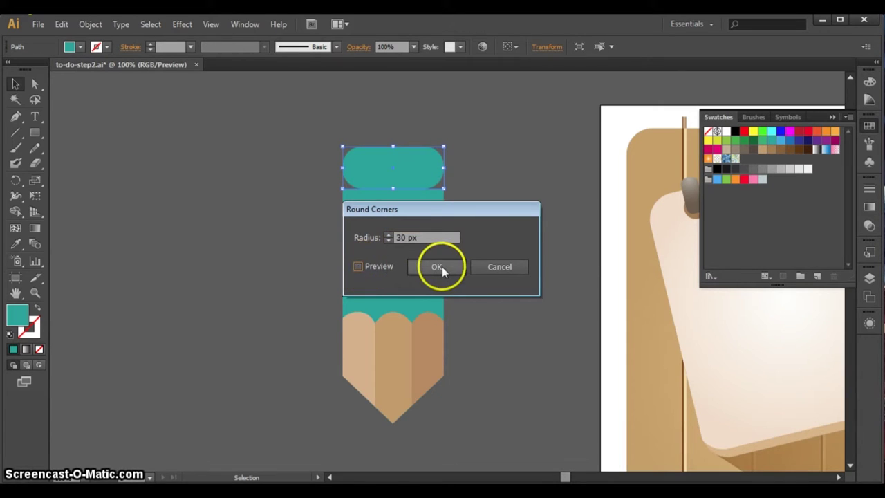
{"action": "left_click", "coordinate": [439, 266]}
{"action": "left_click", "coordinate": [478, 134]}
{"action": "left_click", "coordinate": [404, 172]}
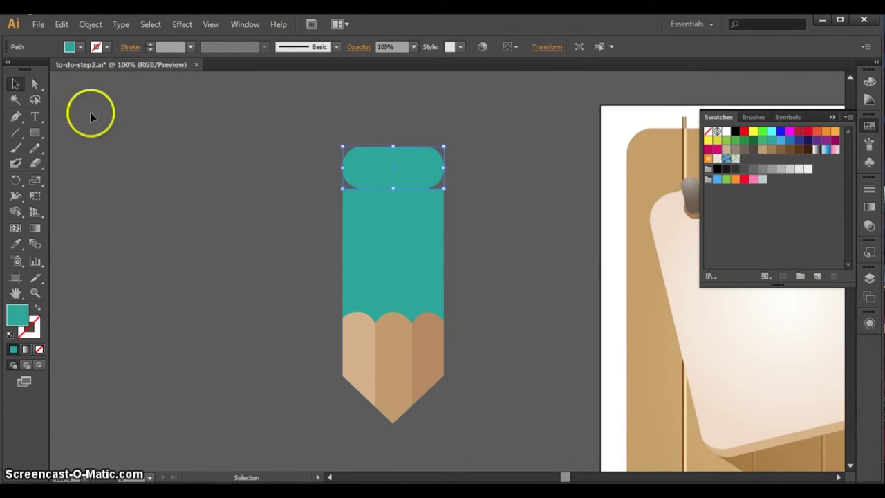
Draw a thin rectangle band across the top of the pencil body
{"action": "left_click", "coordinate": [34, 132]}
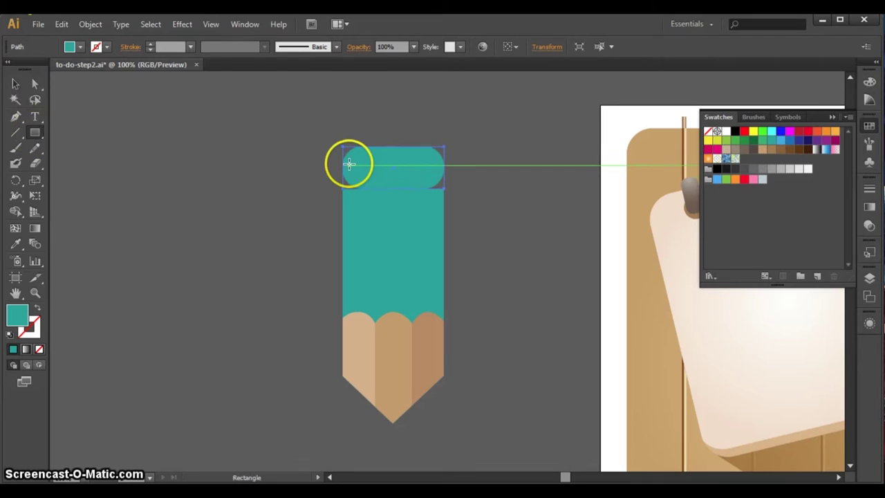
{"action": "left_click_drag", "start_coordinate": [343, 163], "coordinate": [443, 188]}
{"action": "key", "text": "v"}
{"action": "left_click", "coordinate": [402, 165]}
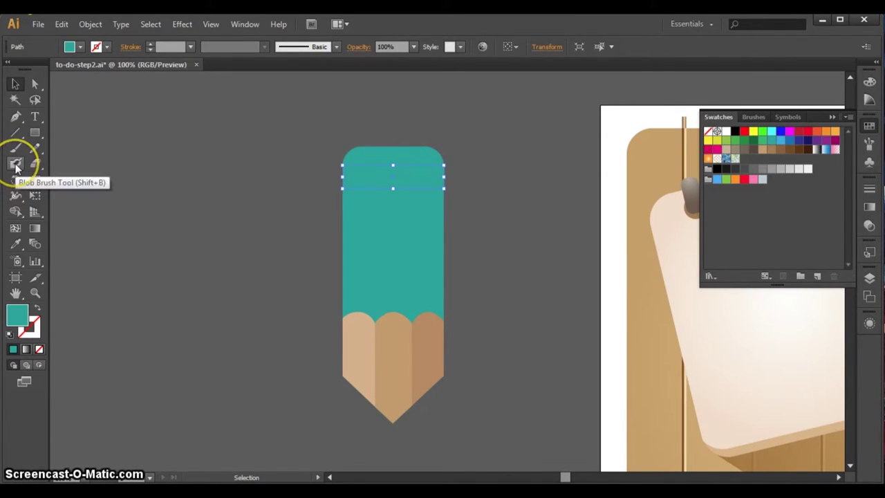
Merge the thin band with the rounded pencil top using Shape Builder
{"action": "left_click", "coordinate": [15, 210]}
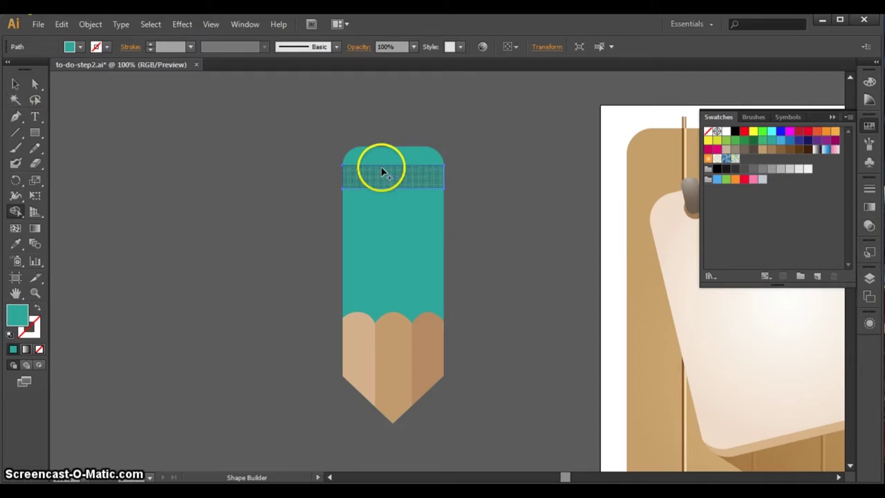
{"action": "mouse_move", "coordinate": [379, 159]}
{"action": "left_mouse_down"}
{"action": "mouse_move", "coordinate": [394, 189]}
{"action": "mouse_move", "coordinate": [394, 181]}
{"action": "left_mouse_up"}
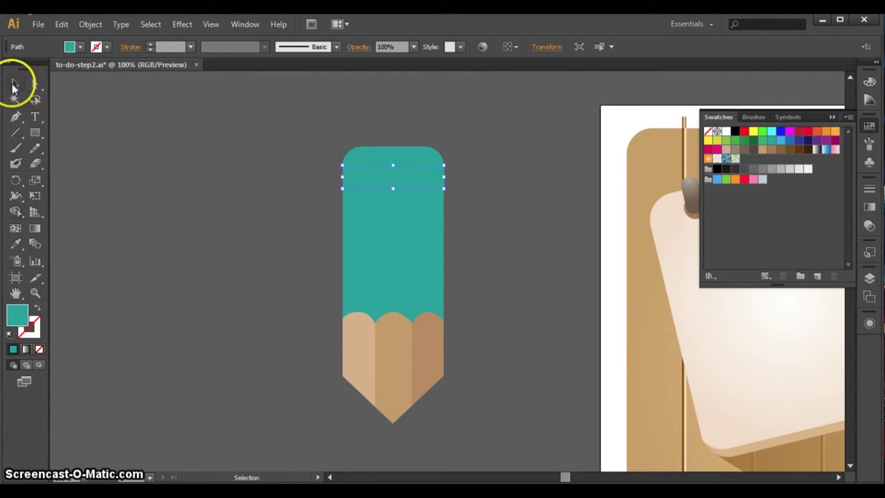
{"action": "left_click", "coordinate": [420, 153]}
{"action": "left_click", "coordinate": [15, 209]}
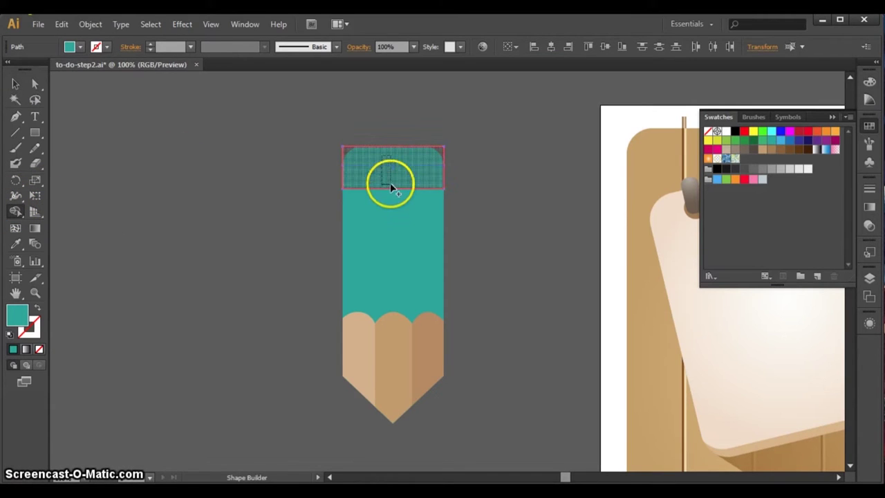
{"action": "left_click_drag", "start_coordinate": [389, 183], "coordinate": [389, 175]}
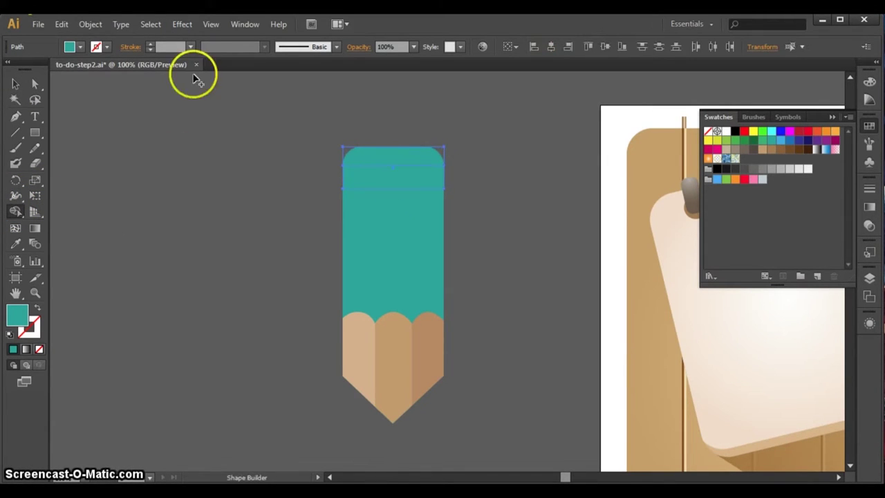
{"action": "left_click", "coordinate": [15, 84]}
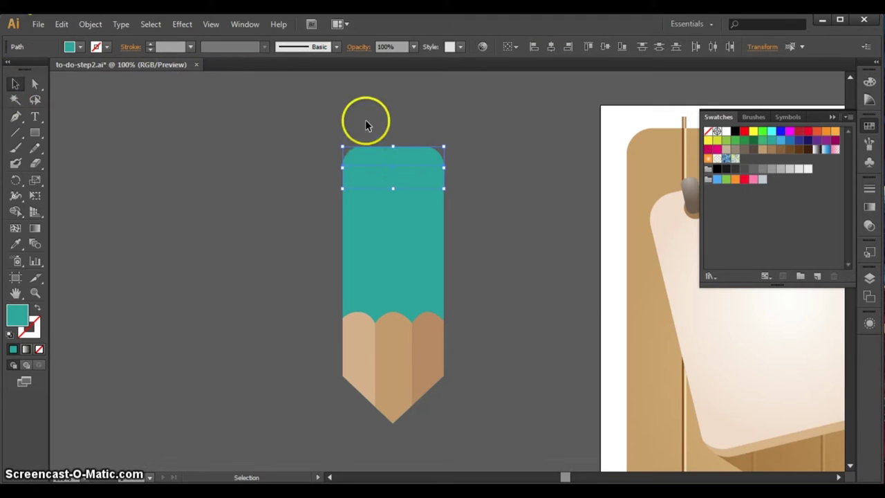
{"action": "left_click", "coordinate": [365, 120]}
{"action": "left_click", "coordinate": [365, 155]}
Expand the rounded top's appearance into plain paths
{"action": "left_click", "coordinate": [87, 26]}
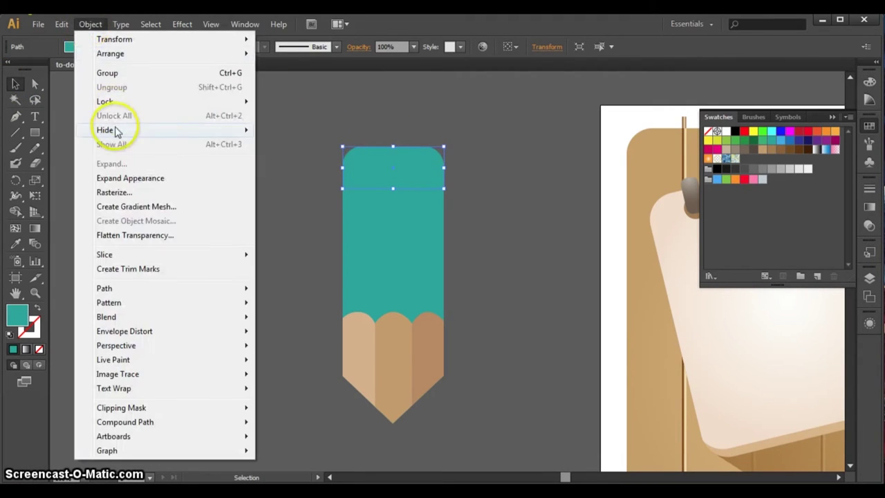
{"action": "left_click", "coordinate": [118, 178]}
{"action": "left_click", "coordinate": [527, 155]}
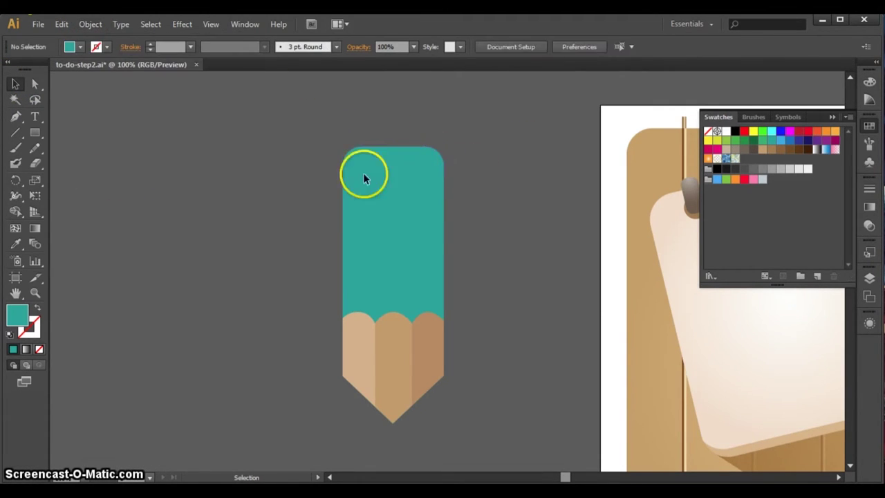
{"action": "left_click", "coordinate": [355, 155]}
{"action": "left_click", "coordinate": [346, 180]}
{"action": "left_click", "coordinate": [361, 161], "text": "shift"}
{"action": "left_click", "coordinate": [360, 160]}
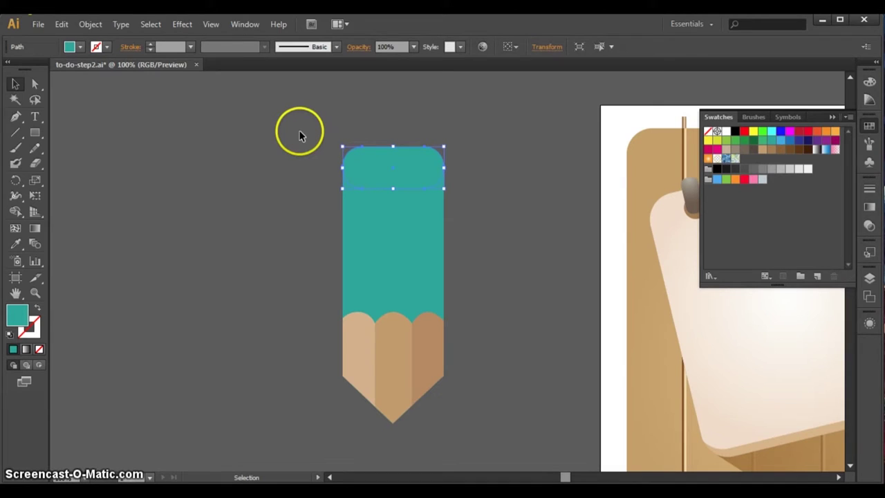
Select the pencil-top pieces and try merging them with Shape Builder
{"action": "left_click_drag", "start_coordinate": [289, 130], "coordinate": [475, 181]}
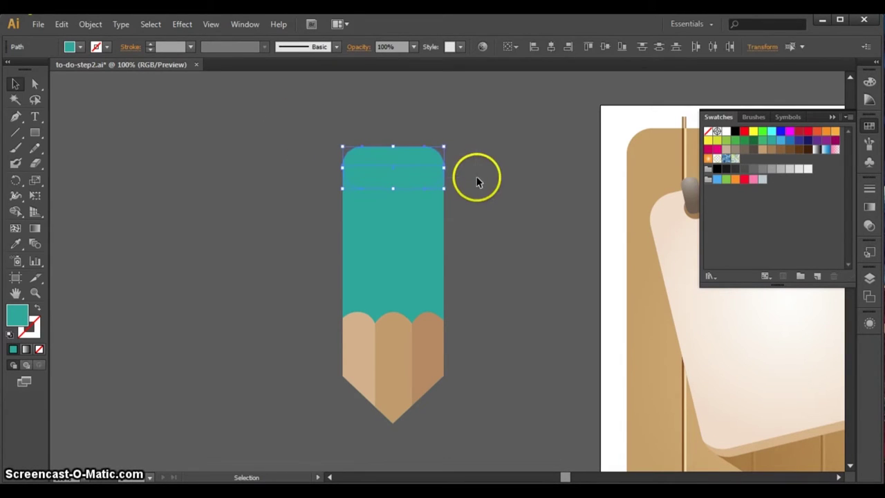
{"action": "left_click", "coordinate": [17, 210]}
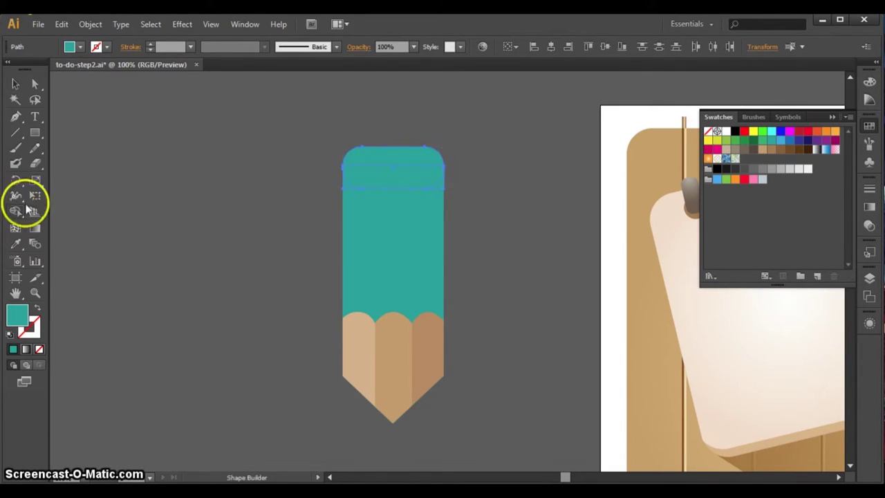
{"action": "left_click", "coordinate": [391, 169]}
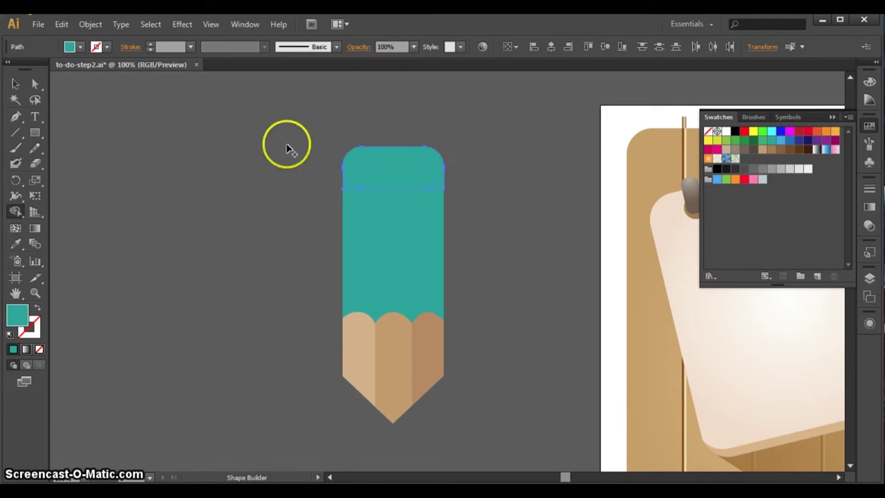
{"action": "left_click", "coordinate": [15, 84]}
{"action": "left_click", "coordinate": [273, 207]}
Merge all the teal top-cap pieces into one shape and select the cap
{"action": "left_click_drag", "start_coordinate": [280, 151], "coordinate": [508, 183]}
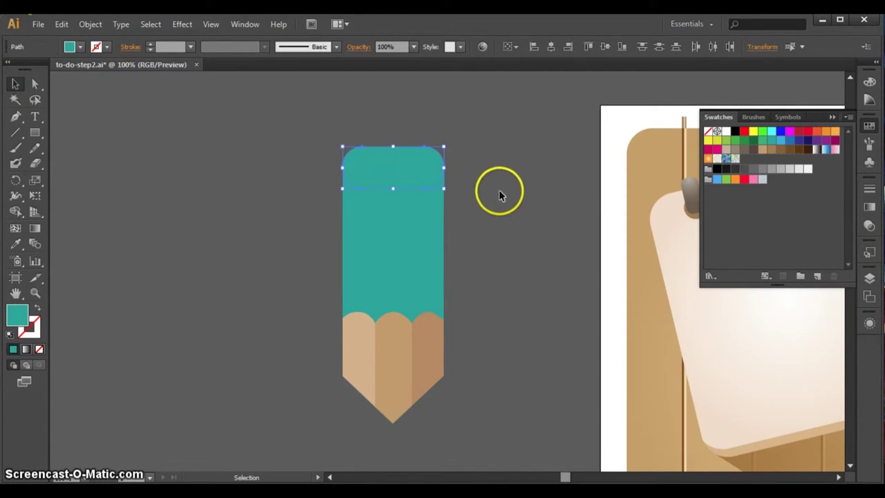
{"action": "left_click", "coordinate": [15, 211]}
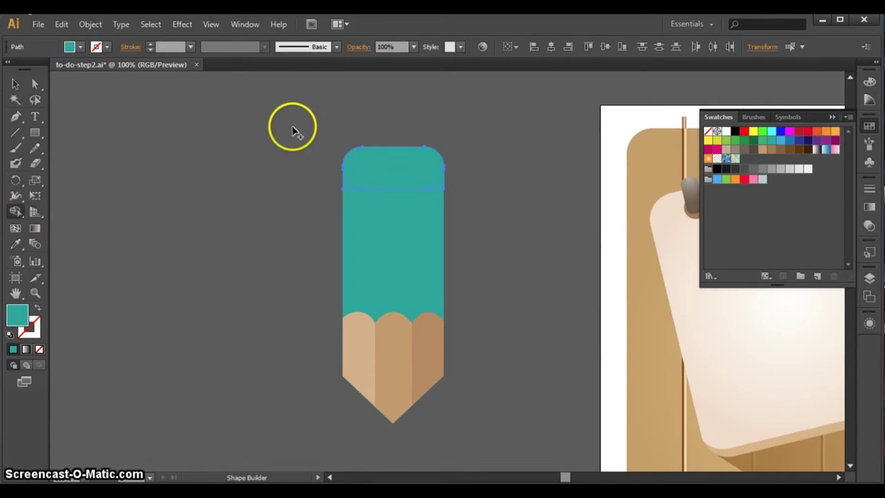
{"action": "left_click_drag", "start_coordinate": [292, 127], "coordinate": [468, 184]}
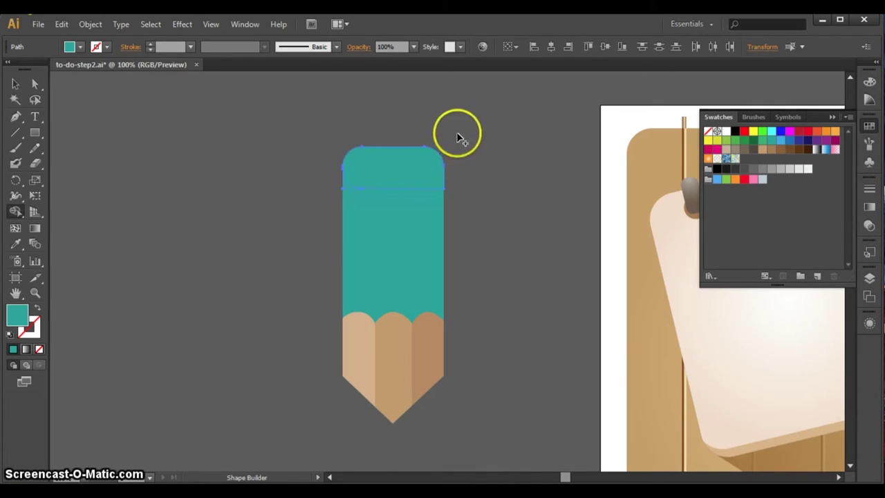
{"action": "left_click_drag", "start_coordinate": [456, 137], "coordinate": [328, 184]}
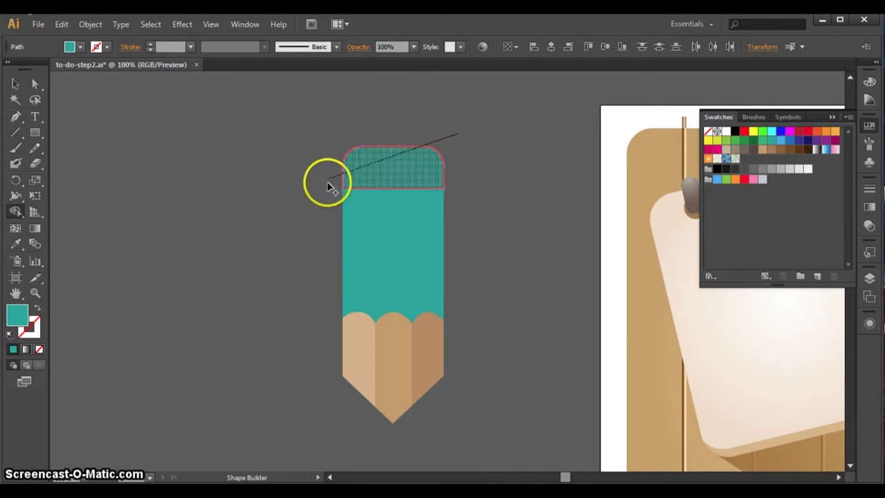
{"action": "left_click", "coordinate": [15, 83]}
{"action": "left_click", "coordinate": [453, 174]}
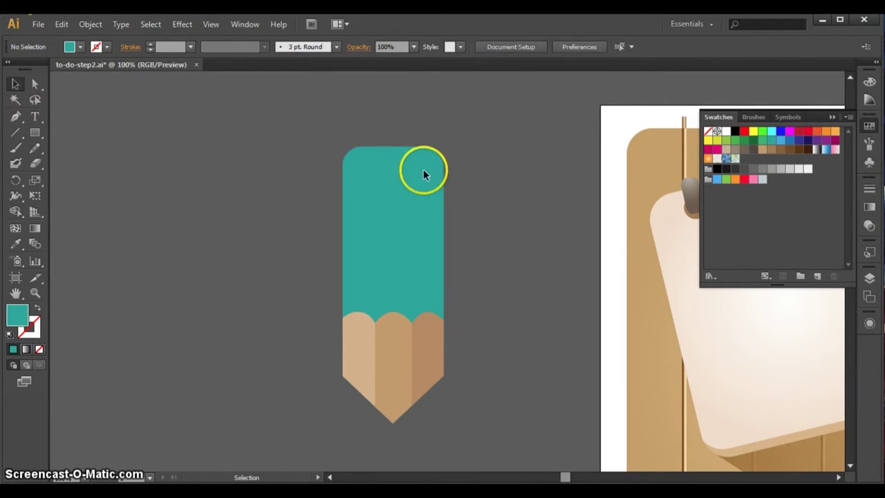
{"action": "left_click", "coordinate": [424, 175]}
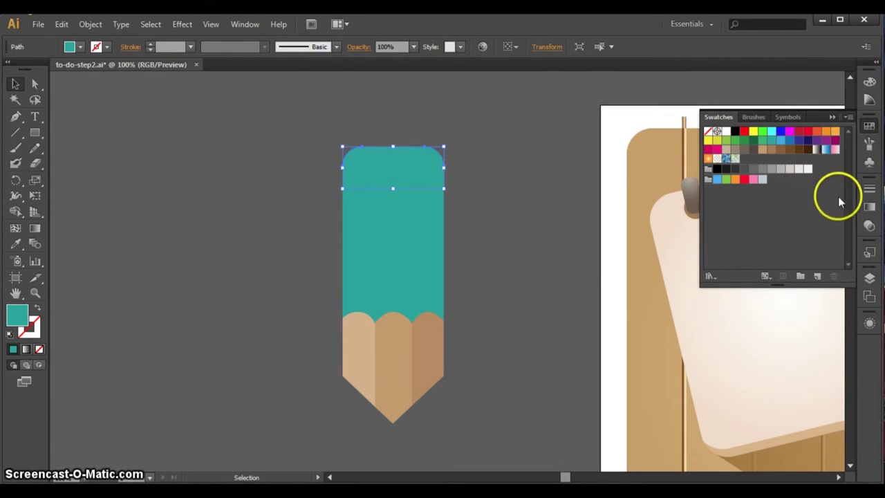
{"action": "left_click", "coordinate": [869, 207]}
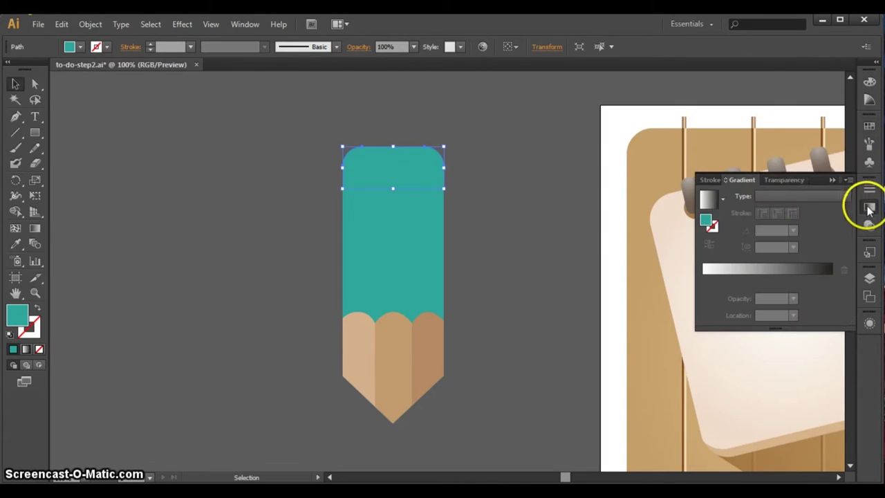
Fill the pencil's top cap with a linear gradient
{"action": "left_click", "coordinate": [708, 200]}
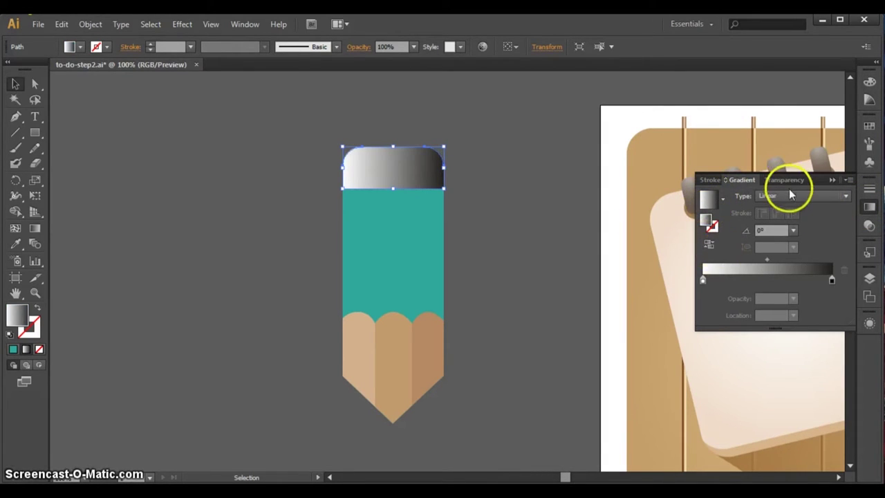
{"action": "left_click", "coordinate": [790, 197]}
{"action": "left_click", "coordinate": [786, 207]}
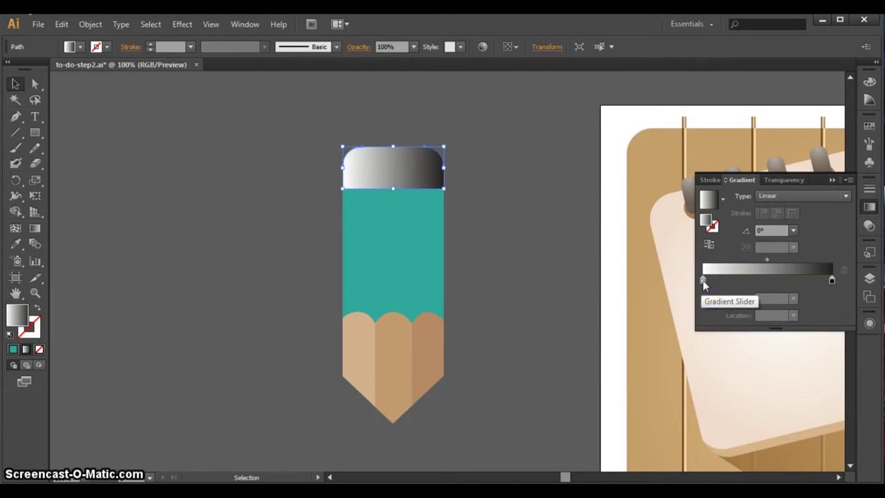
Set the left gradient stop to bright red fd393e and duplicate it mid-way
{"action": "double_click", "coordinate": [703, 280]}
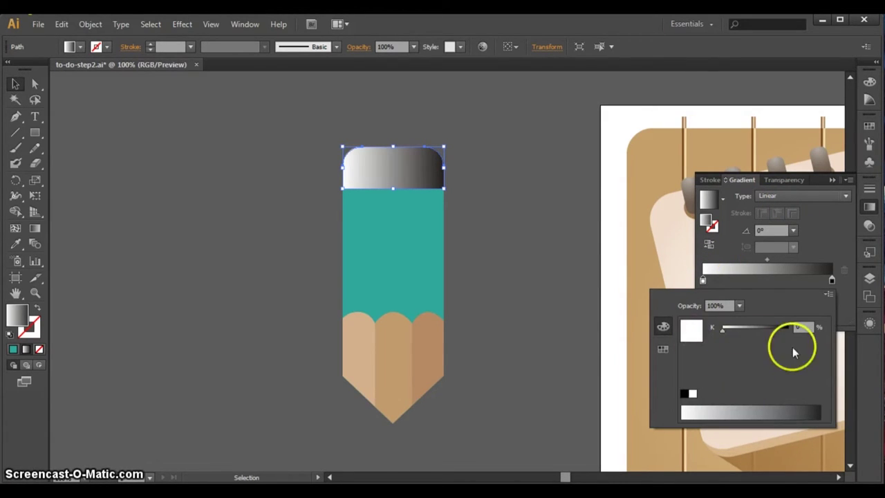
{"action": "left_click", "coordinate": [662, 349]}
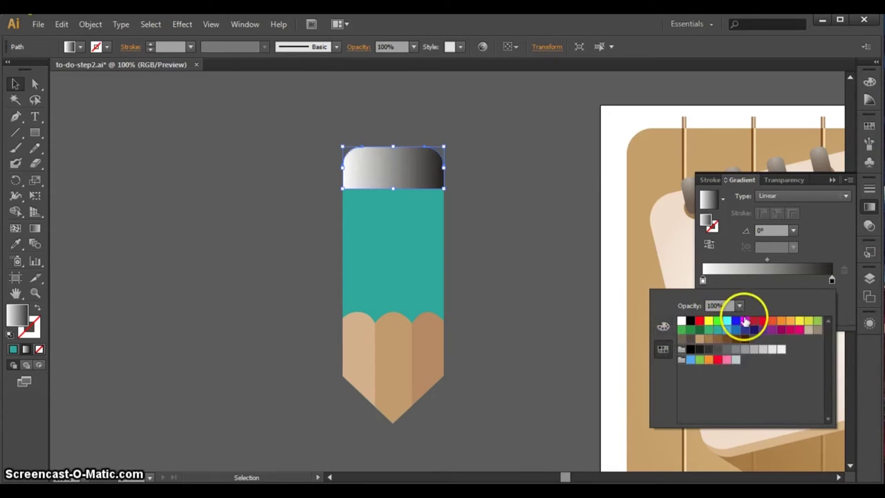
{"action": "left_click", "coordinate": [753, 321]}
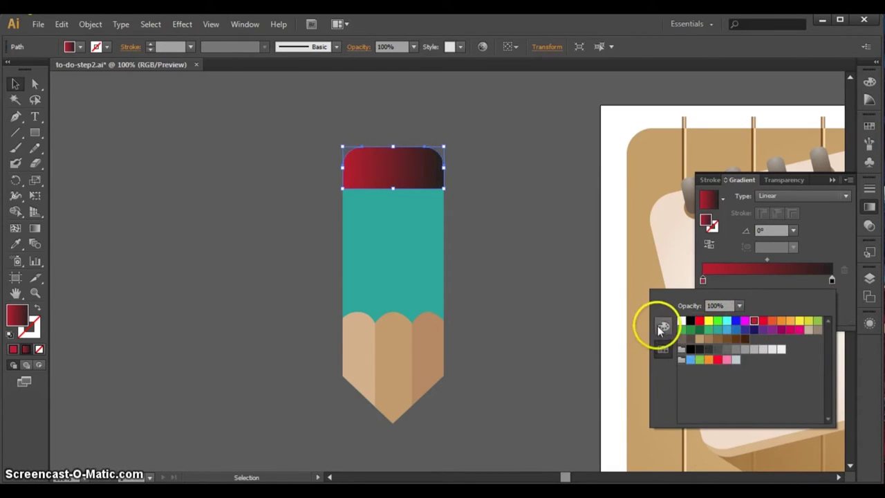
{"action": "left_click", "coordinate": [662, 326]}
{"action": "left_click", "coordinate": [802, 393]}
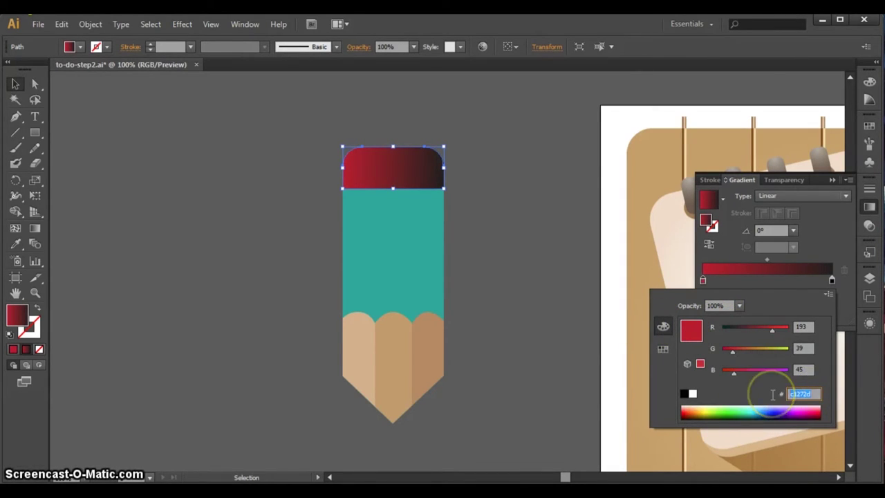
{"action": "type", "text": "fd393e"}
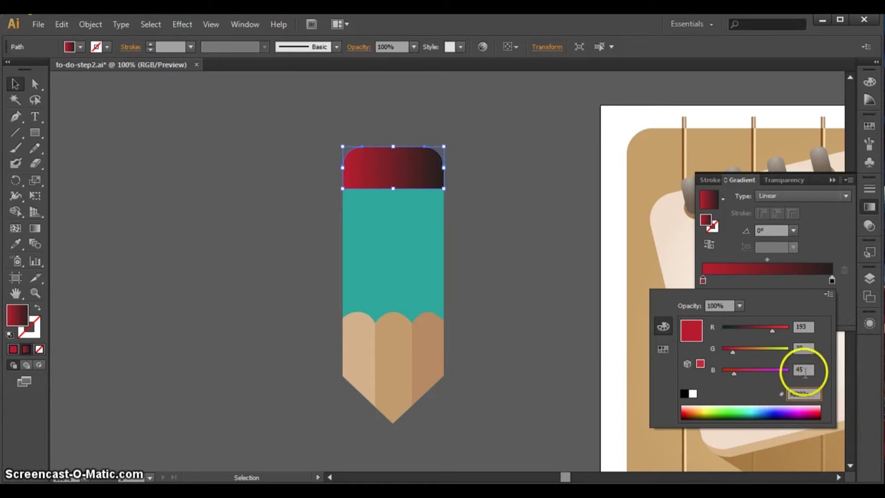
{"action": "left_click", "coordinate": [802, 369]}
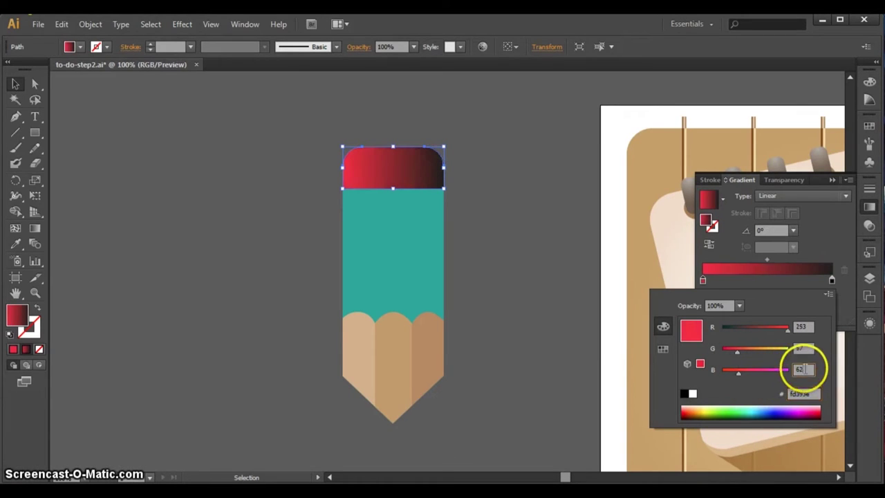
{"action": "left_click", "coordinate": [763, 282]}
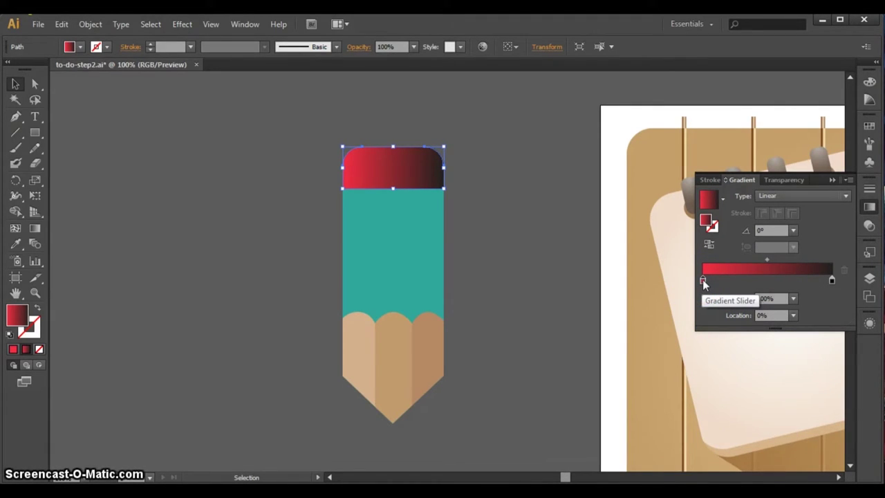
{"action": "left_click", "coordinate": [712, 278]}
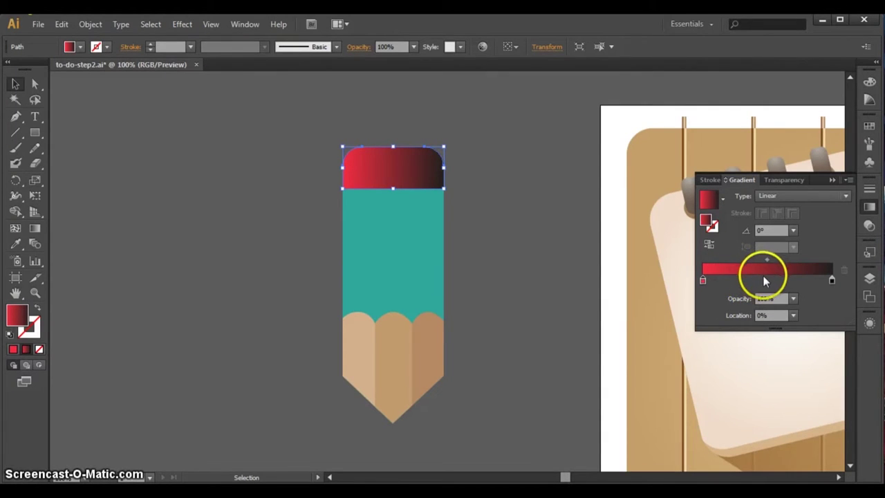
{"action": "left_click_drag", "start_coordinate": [703, 280], "coordinate": [768, 282]}
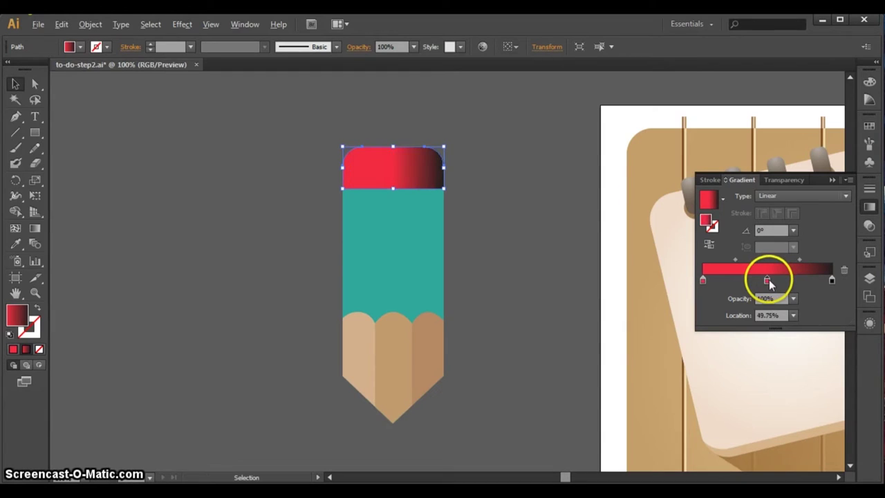
Give the middle gradient stop a lighter pink-red colour
{"action": "double_click", "coordinate": [768, 282]}
{"action": "left_click_drag", "start_coordinate": [814, 394], "coordinate": [778, 393]}
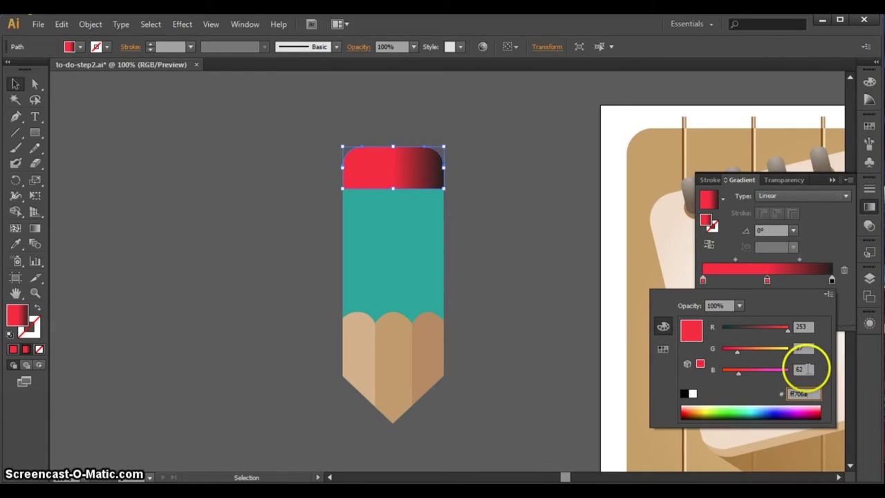
{"action": "left_click", "coordinate": [802, 369]}
{"action": "left_click", "coordinate": [832, 279]}
Change the black end gradient stop to bright red fd393e
{"action": "double_click", "coordinate": [831, 279]}
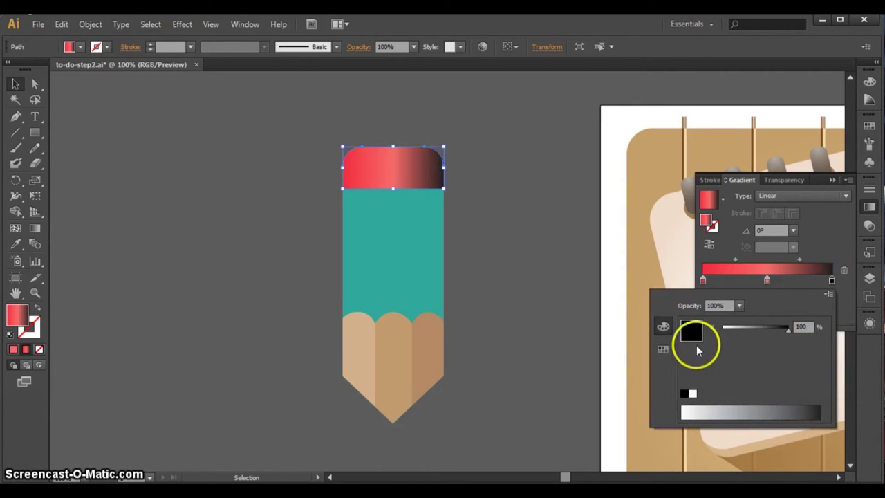
{"action": "left_click", "coordinate": [662, 348]}
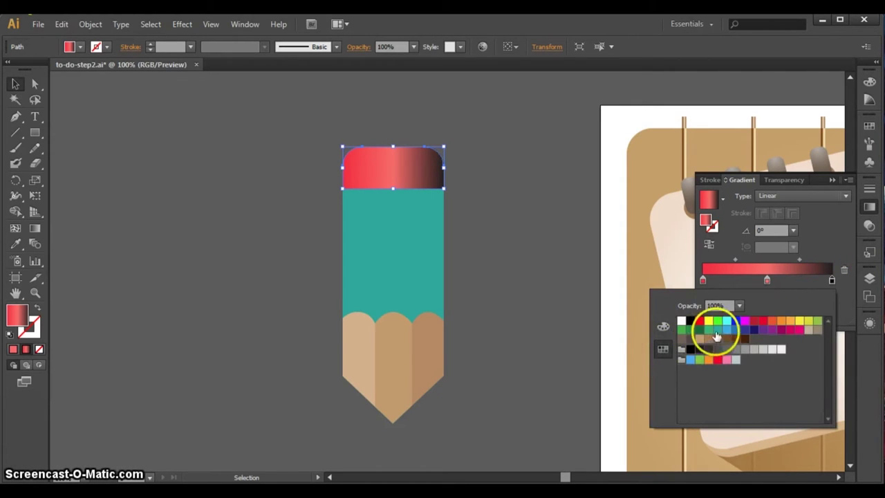
{"action": "left_click", "coordinate": [754, 322]}
{"action": "left_click", "coordinate": [662, 326]}
{"action": "left_click", "coordinate": [805, 393]}
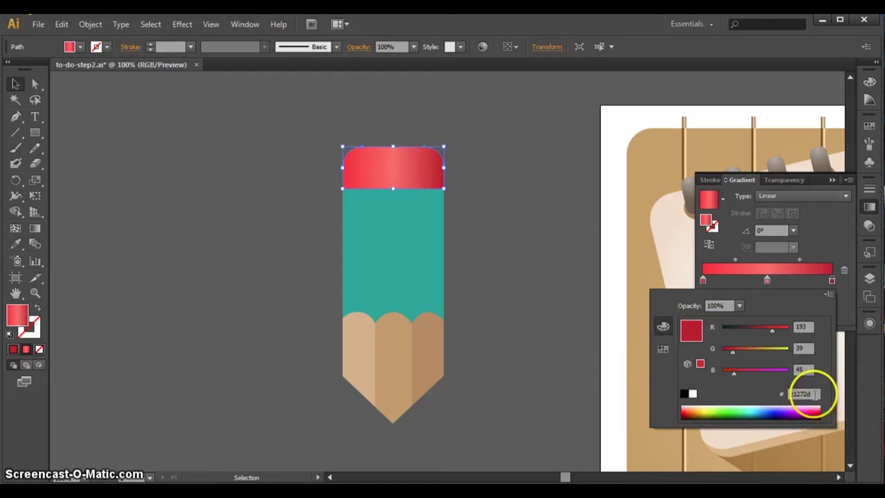
{"action": "key", "text": "BackSpace"}
{"action": "type", "text": "fd393"}
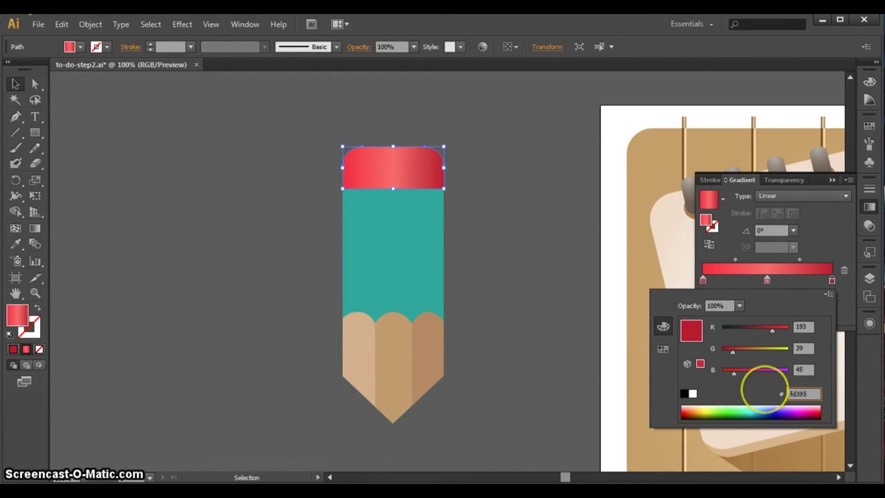
{"action": "type", "text": "e"}
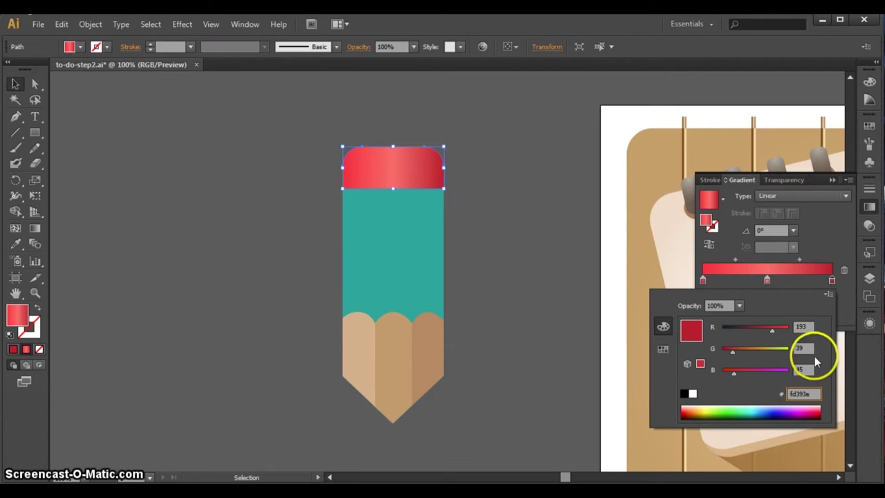
{"action": "left_click", "coordinate": [802, 326]}
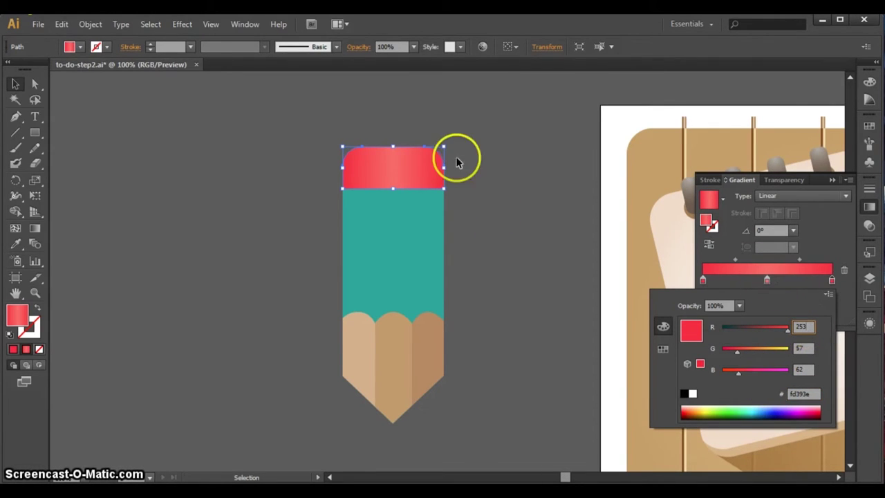
{"action": "left_click", "coordinate": [817, 209]}
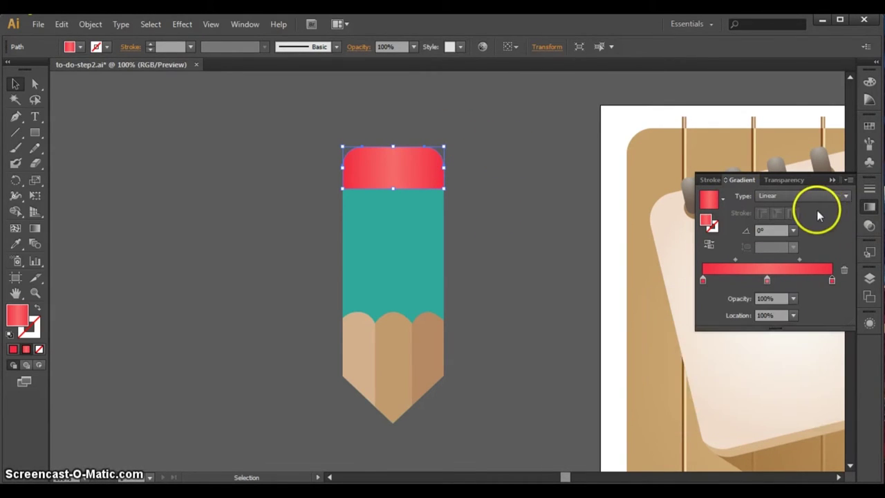
Draw a thin band along the boundary between the red cap and teal body
{"action": "left_click", "coordinate": [231, 195]}
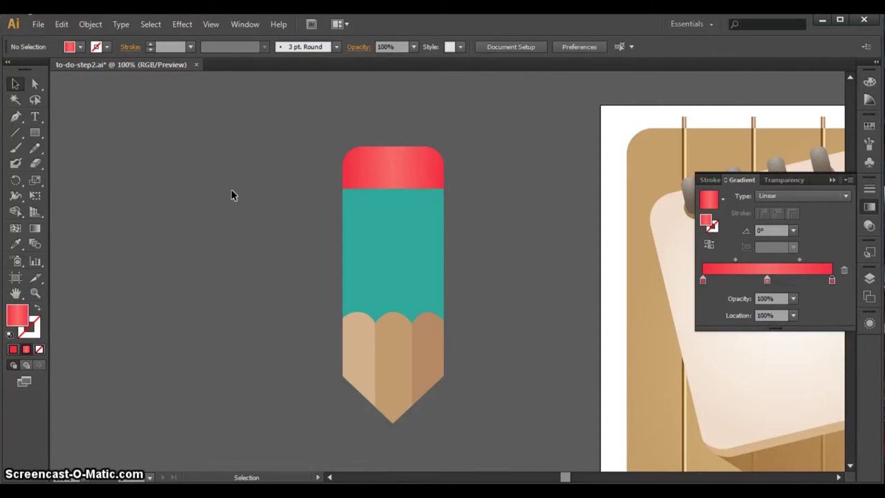
{"action": "left_click", "coordinate": [36, 134]}
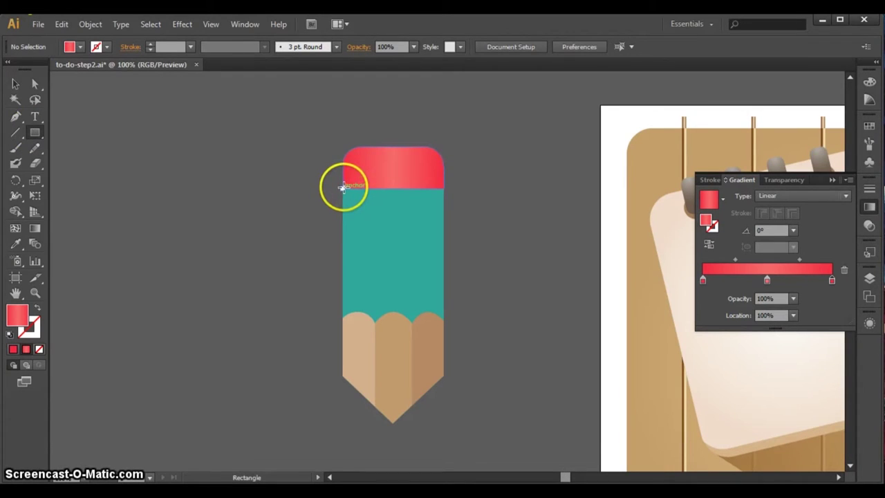
{"action": "left_click_drag", "start_coordinate": [342, 187], "coordinate": [443, 196]}
{"action": "left_click", "coordinate": [15, 84]}
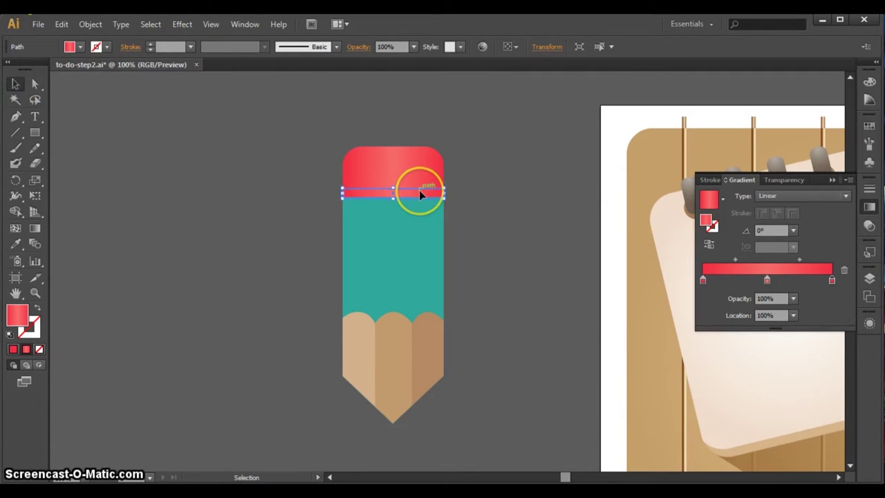
Undo a duplicated copy of the strip and collapse the Gradient panel
{"action": "left_click_drag", "start_coordinate": [418, 190], "coordinate": [419, 195]}
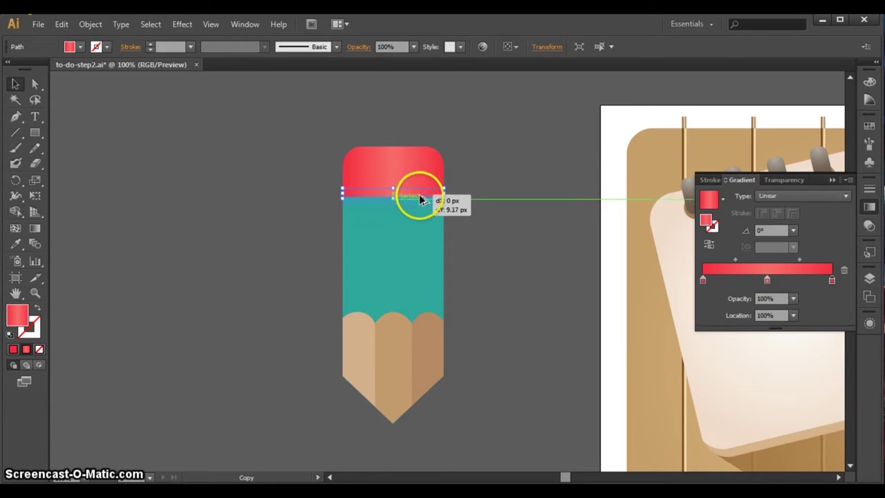
{"action": "left_click_drag", "start_coordinate": [422, 199], "coordinate": [423, 200]}
{"action": "key", "text": "ctrl+z"}
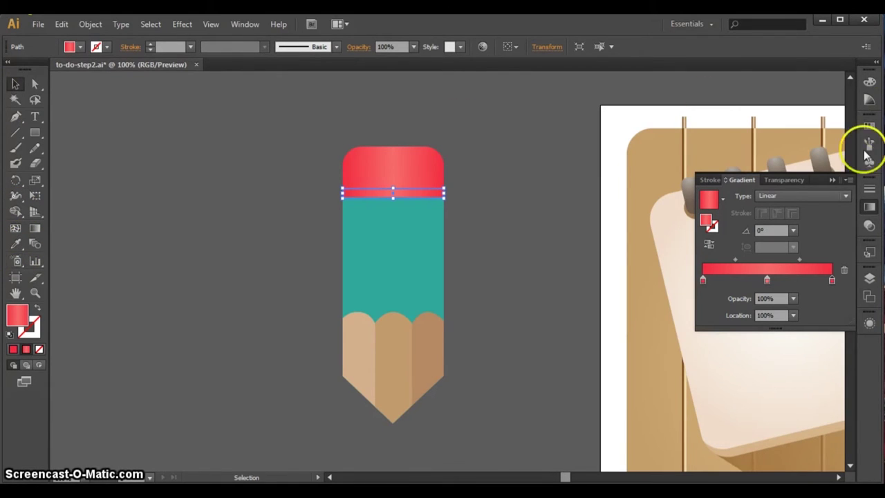
{"action": "left_click", "coordinate": [832, 180]}
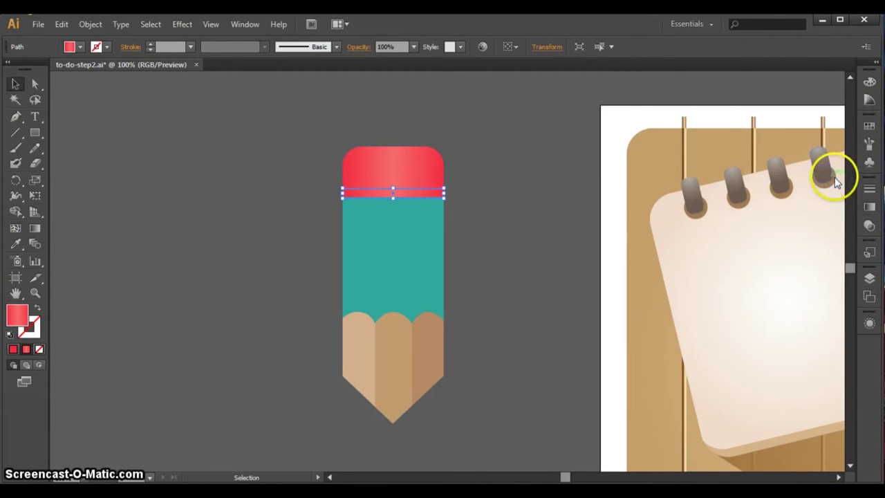
{"action": "left_click", "coordinate": [16, 246]}
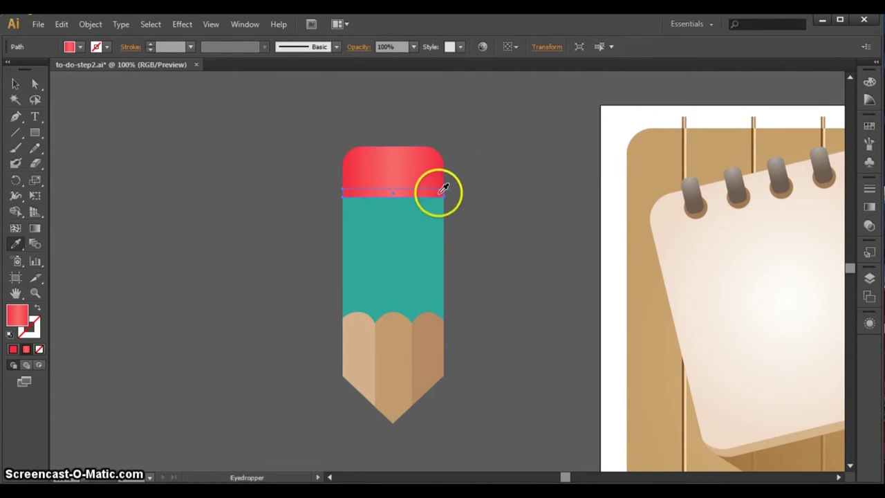
Copy the notepad ring's grey-brown gradient onto the strip and duplicate it twice downward
{"action": "left_click", "coordinate": [700, 182]}
{"action": "left_click", "coordinate": [13, 84]}
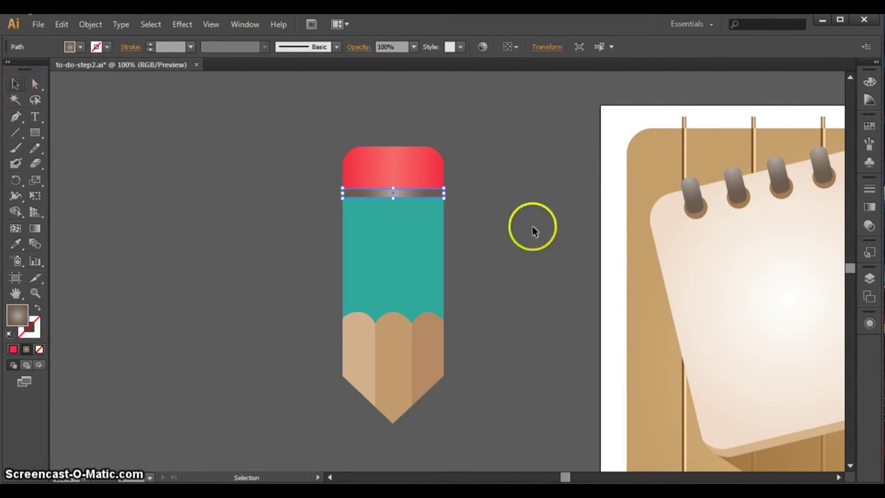
{"action": "left_click", "coordinate": [467, 204]}
{"action": "left_click", "coordinate": [423, 190]}
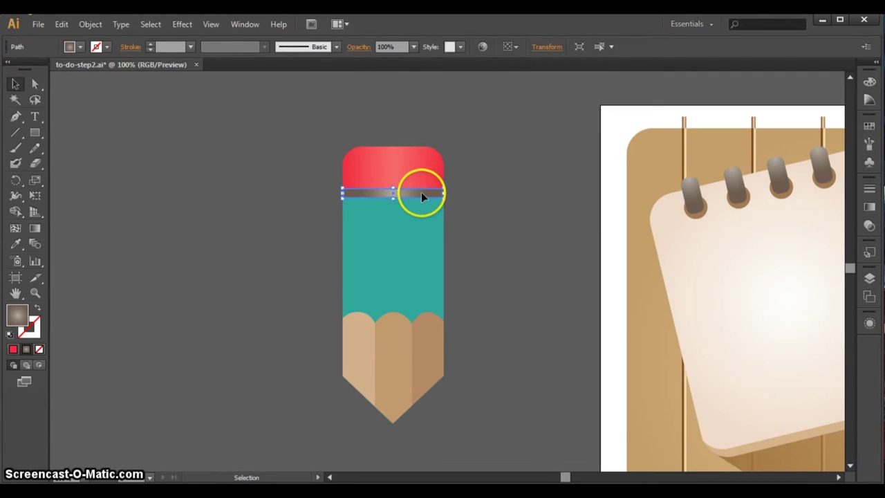
{"action": "left_click_drag", "start_coordinate": [421, 194], "coordinate": [423, 205]}
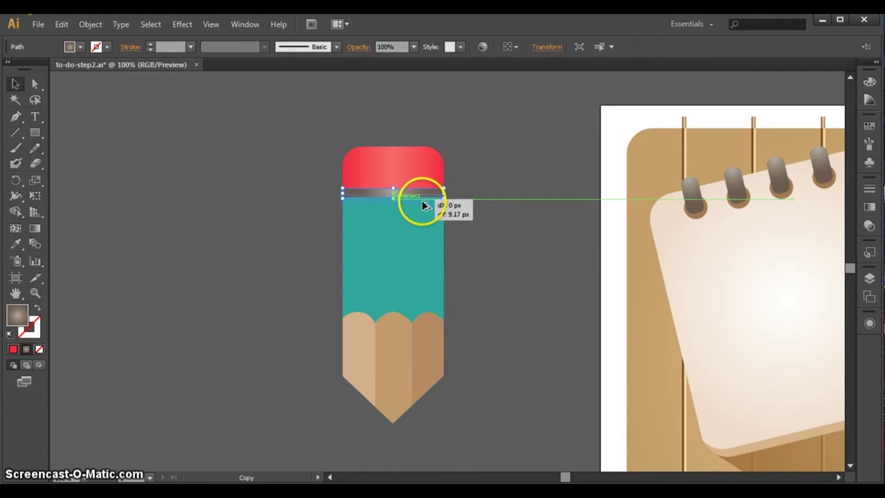
{"action": "left_click_drag", "start_coordinate": [424, 205], "coordinate": [423, 203]}
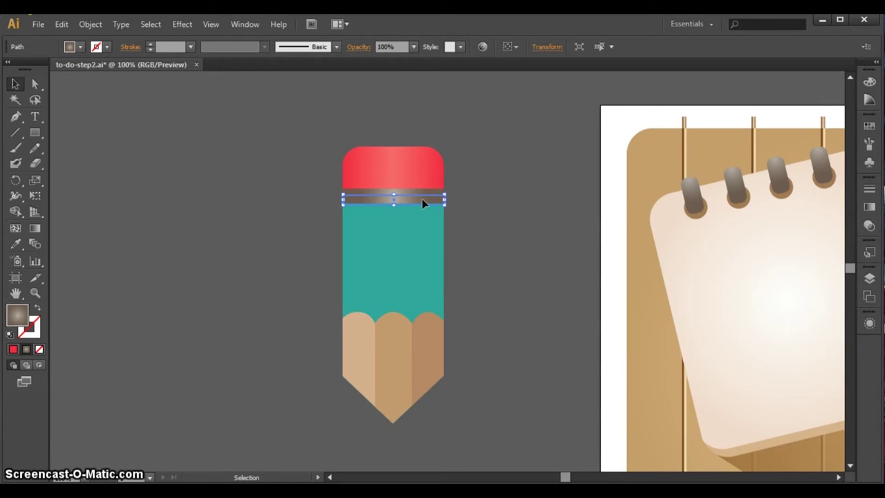
{"action": "left_click_drag", "start_coordinate": [422, 200], "coordinate": [424, 206]}
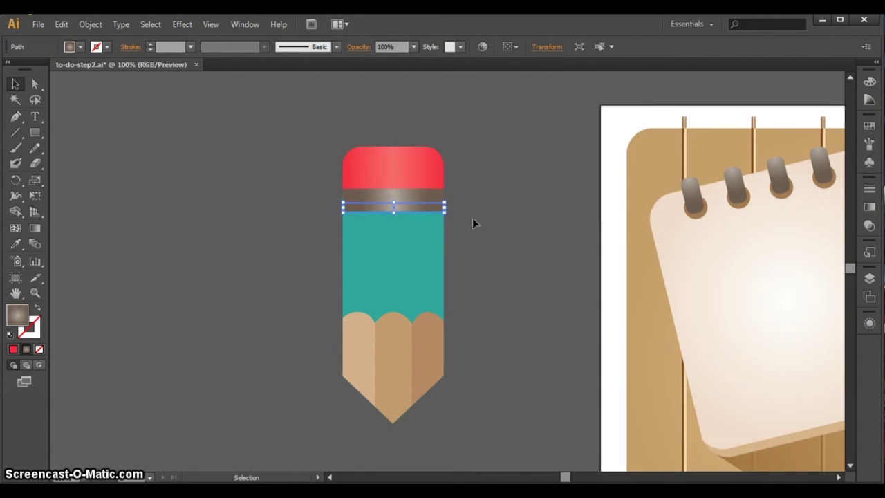
Nudge the middle band into position and select all three ferrule bands
{"action": "left_click", "coordinate": [491, 205]}
{"action": "left_click", "coordinate": [429, 190]}
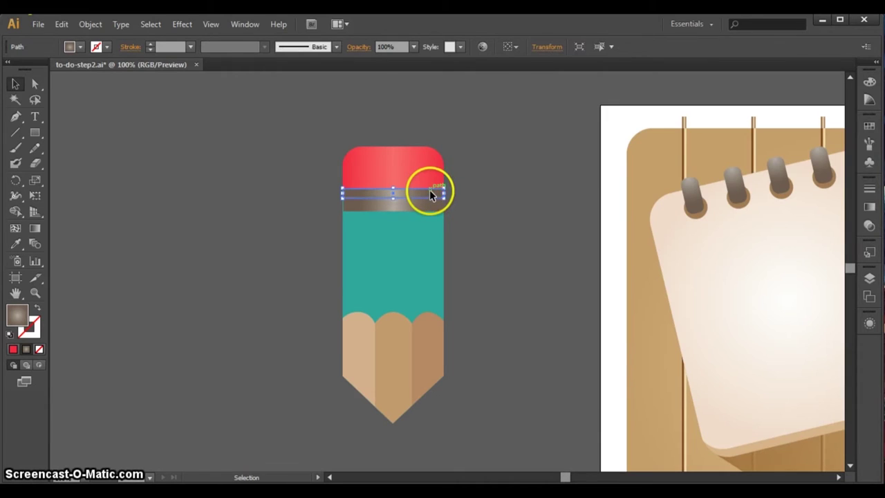
{"action": "left_click", "coordinate": [427, 199], "text": "shift"}
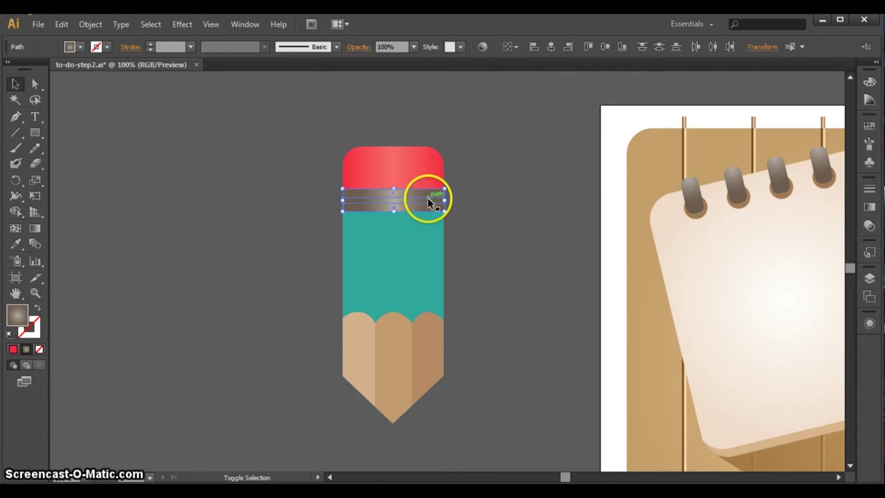
{"action": "left_click", "coordinate": [427, 197], "text": "shift"}
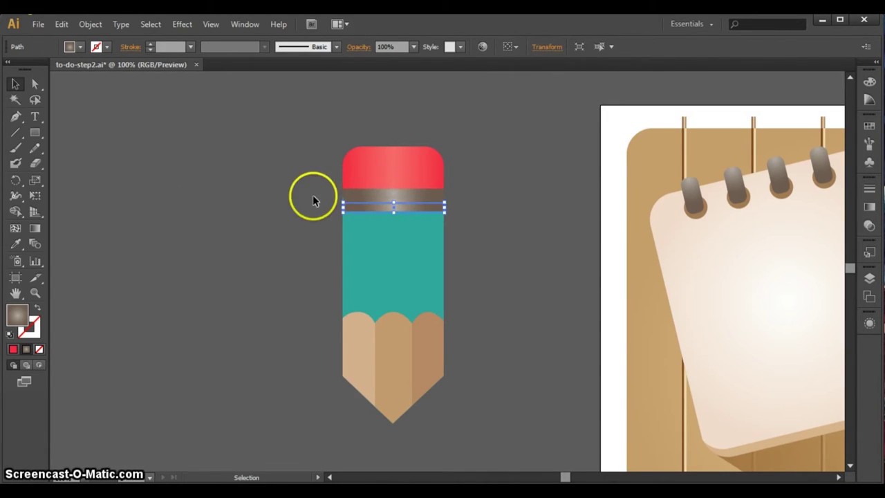
{"action": "left_click", "coordinate": [403, 194], "text": "shift"}
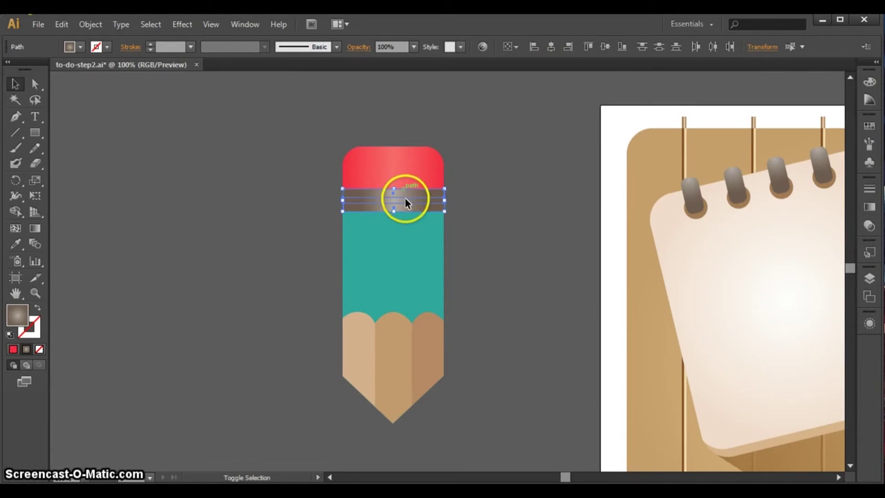
{"action": "left_click", "coordinate": [406, 204], "text": "shift"}
{"action": "key", "text": "ctrl+plus"}
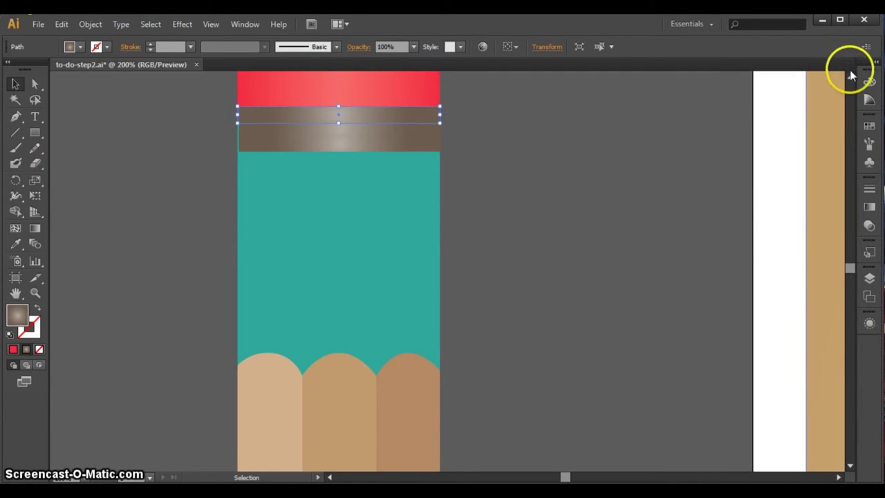
{"action": "scroll", "coordinate": [851, 80], "scroll_direction": "up", "scroll_amount": 2}
{"action": "scroll", "coordinate": [851, 80], "scroll_direction": "up", "scroll_amount": 2}
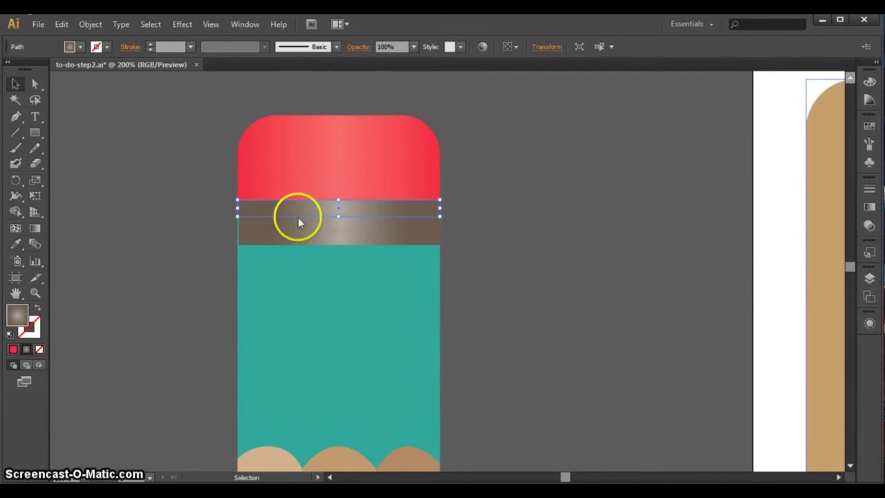
{"action": "key", "text": "shift+Down"}
{"action": "left_click", "coordinate": [395, 236], "text": "shift"}
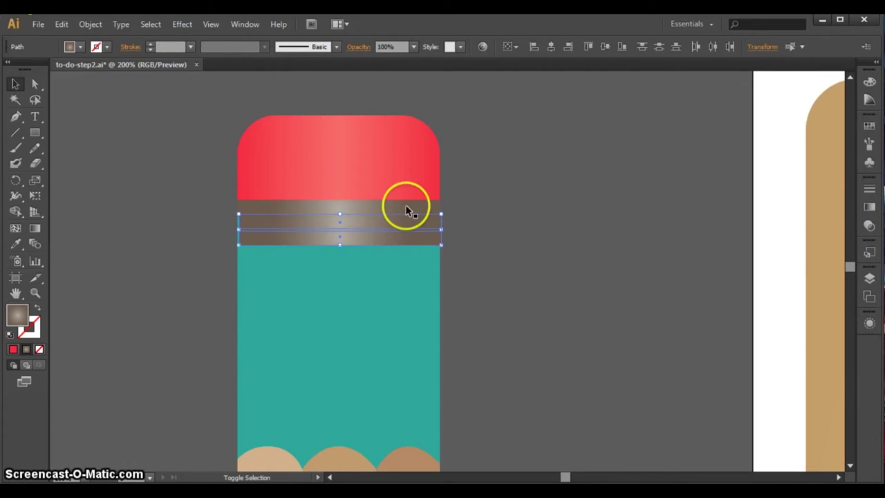
{"action": "left_click", "coordinate": [407, 204], "text": "shift"}
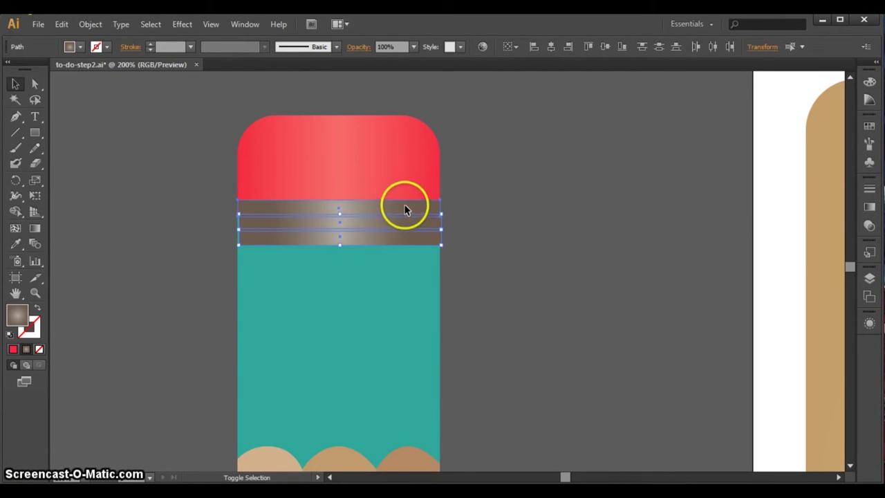
{"action": "left_click", "coordinate": [34, 228]}
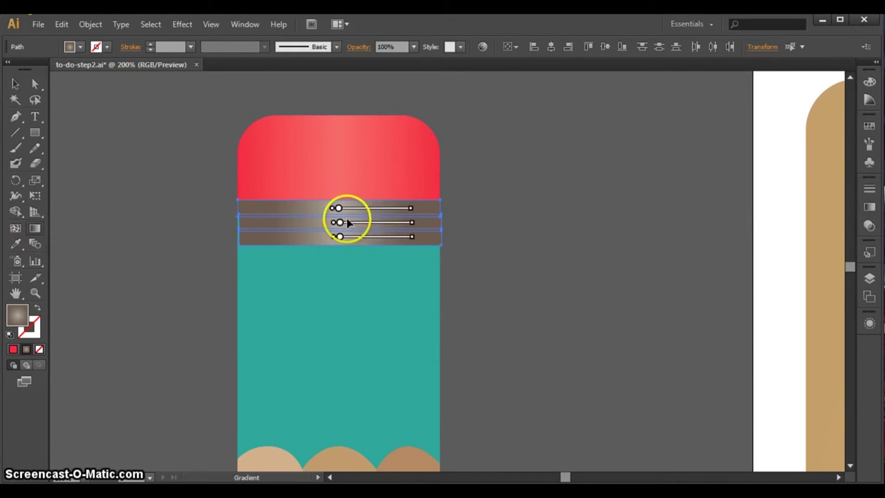
Stretch each ferrule band's gradient so all three fade evenly from left highlight to dark right
{"action": "left_click_drag", "start_coordinate": [337, 207], "coordinate": [271, 205]}
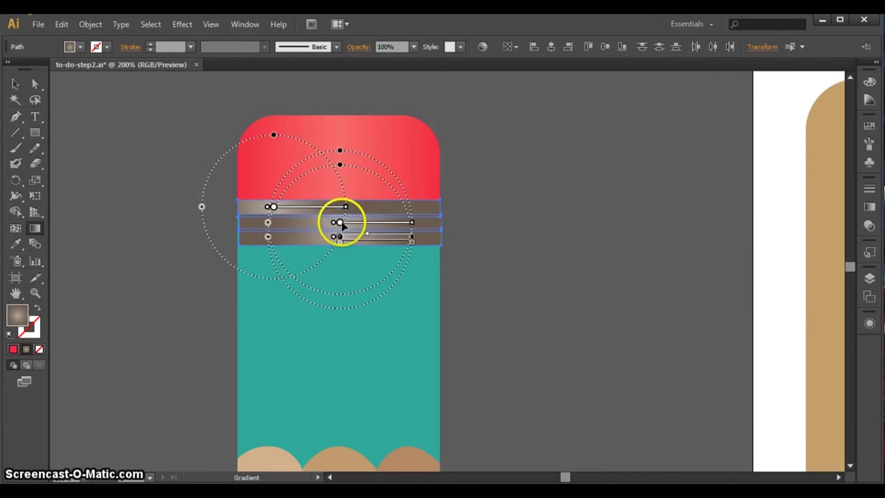
{"action": "left_click_drag", "start_coordinate": [336, 222], "coordinate": [271, 222]}
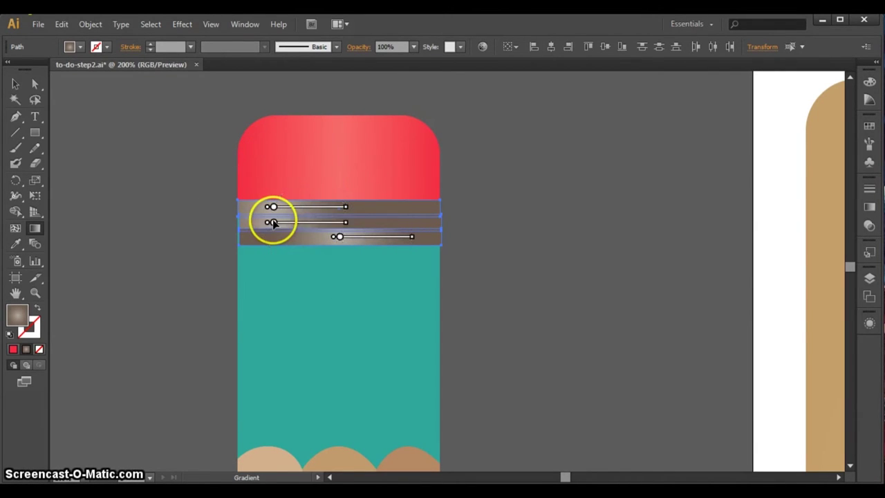
{"action": "left_click_drag", "start_coordinate": [339, 236], "coordinate": [275, 240]}
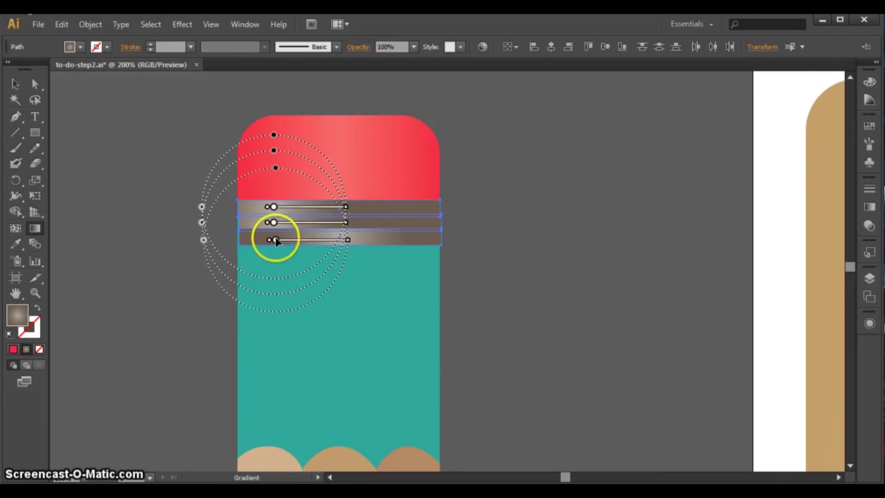
{"action": "left_click_drag", "start_coordinate": [346, 240], "coordinate": [373, 238]}
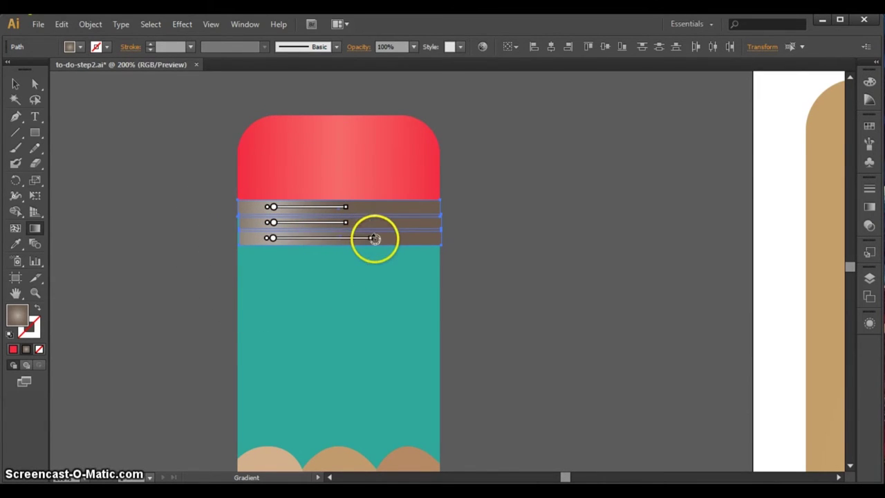
{"action": "mouse_move", "coordinate": [346, 222]}
{"action": "left_mouse_down"}
{"action": "mouse_move", "coordinate": [382, 222]}
{"action": "mouse_move", "coordinate": [382, 238]}
{"action": "left_mouse_up"}
{"action": "left_click_drag", "start_coordinate": [345, 207], "coordinate": [386, 207]}
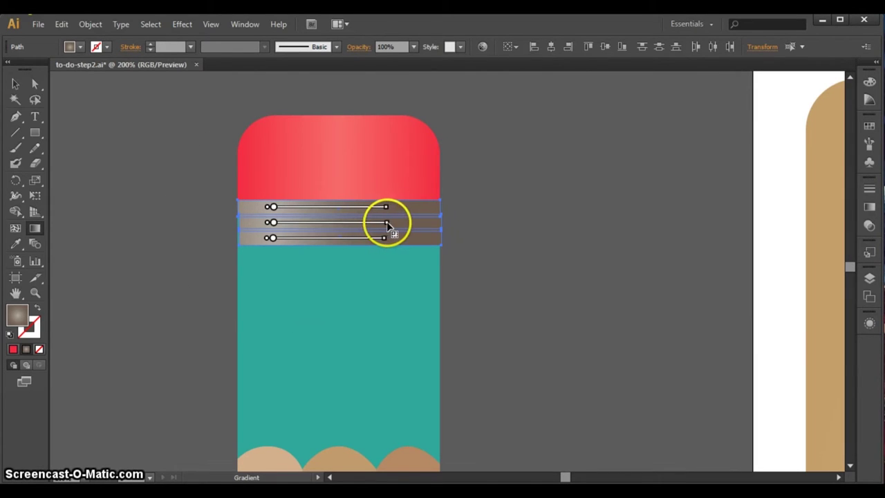
{"action": "left_click_drag", "start_coordinate": [387, 223], "coordinate": [383, 223]}
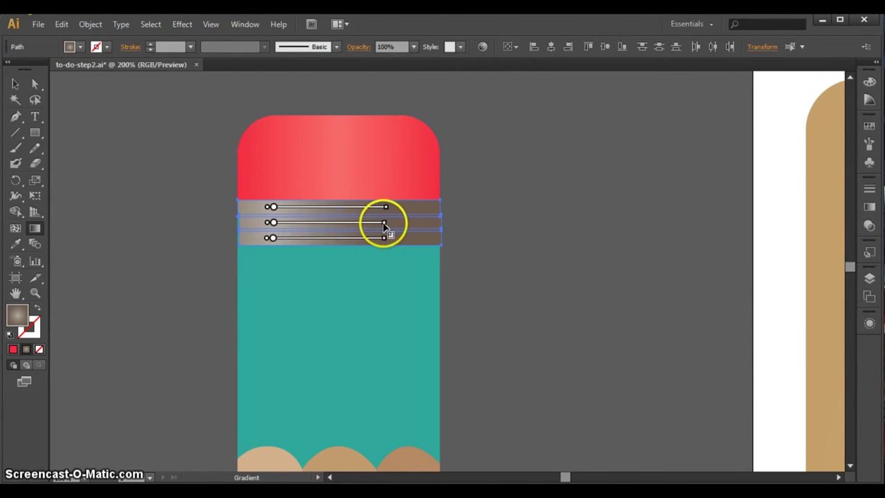
{"action": "left_click", "coordinate": [15, 84]}
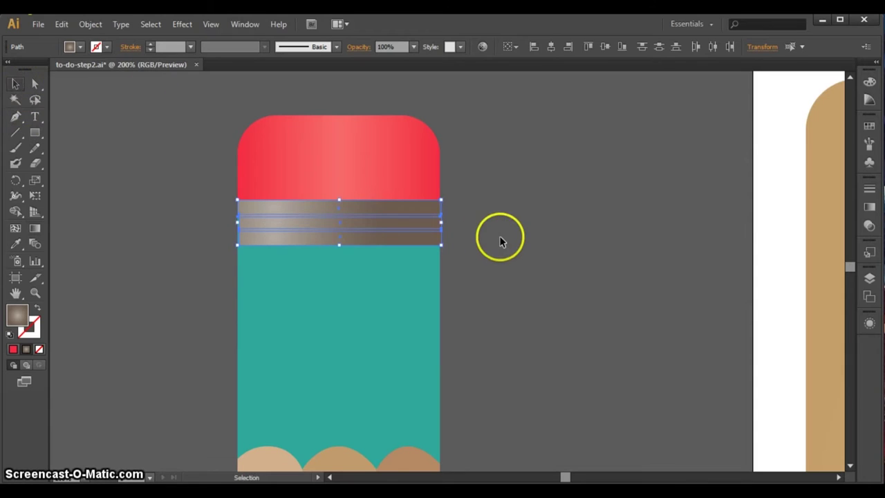
{"action": "left_click", "coordinate": [501, 240]}
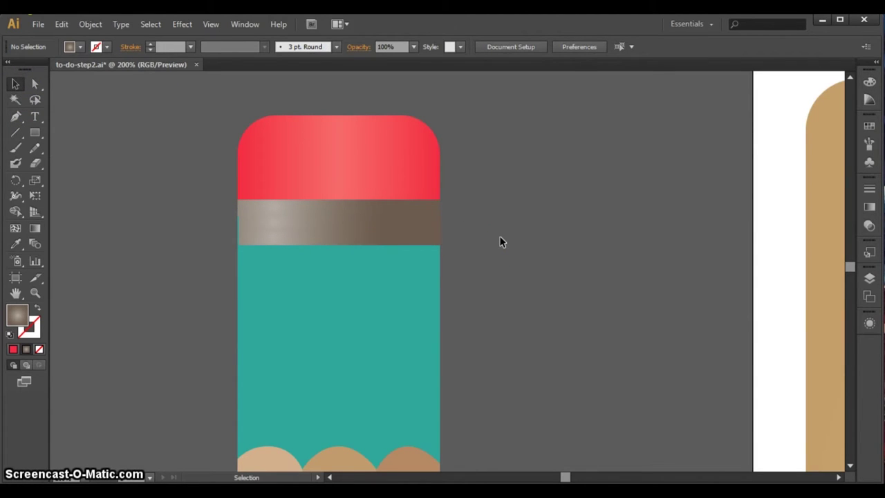
Draw a tall narrow rectangle beside the pencil's teal body
{"action": "key", "text": "ctrl+minus"}
{"action": "key", "text": "ctrl+minus"}
{"action": "key", "text": "ctrl+minus"}
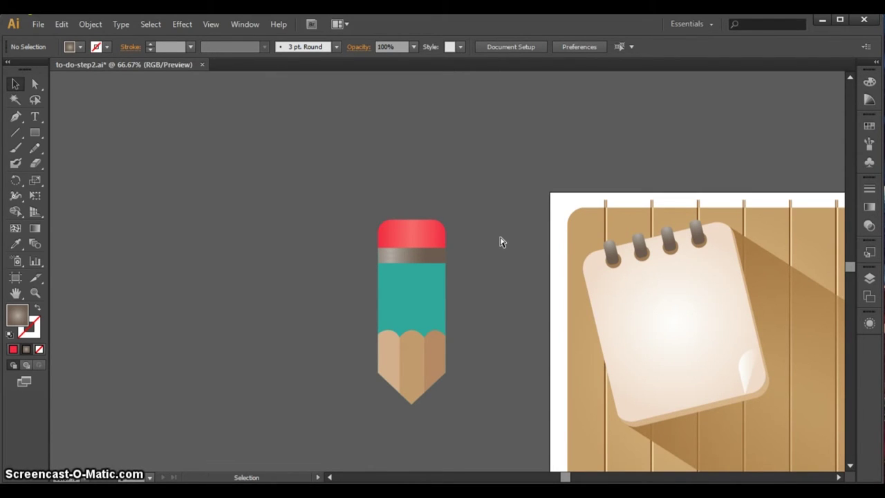
{"action": "left_click", "coordinate": [322, 247]}
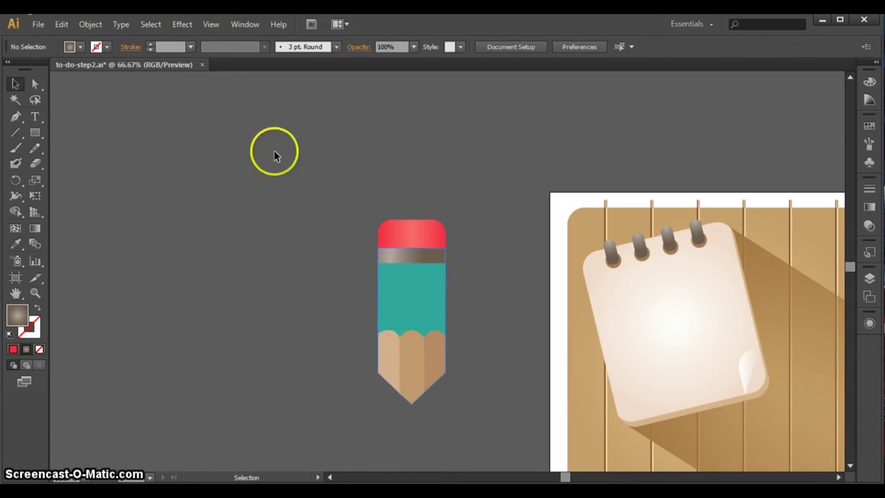
{"action": "left_click", "coordinate": [36, 132]}
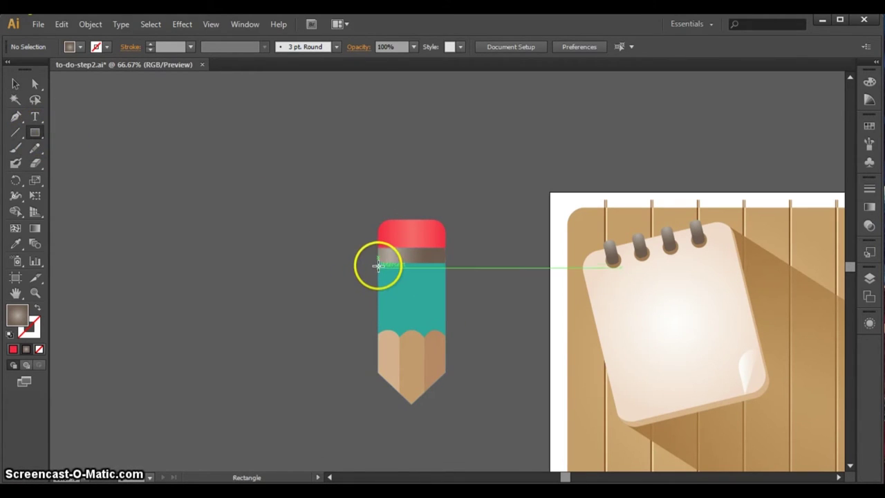
{"action": "left_click_drag", "start_coordinate": [377, 263], "coordinate": [399, 345]}
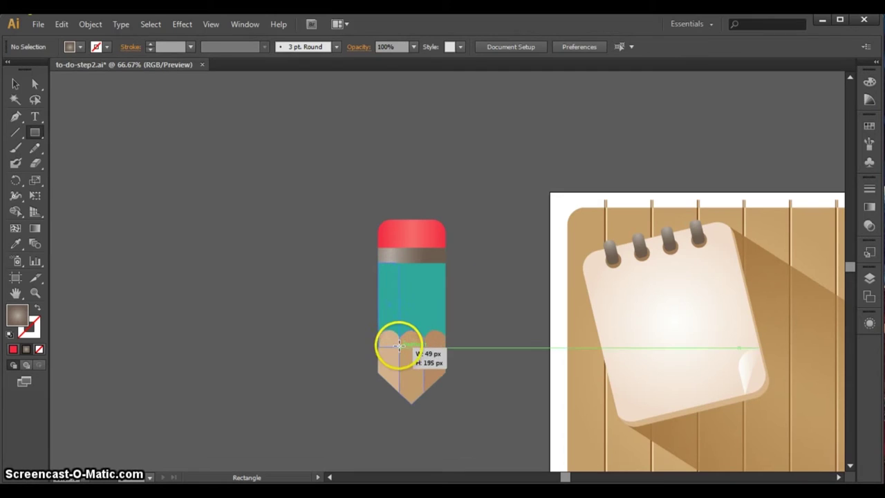
Move the gradient strip to the pencil's right edge and copy it to the left edge
{"action": "key", "text": "v"}
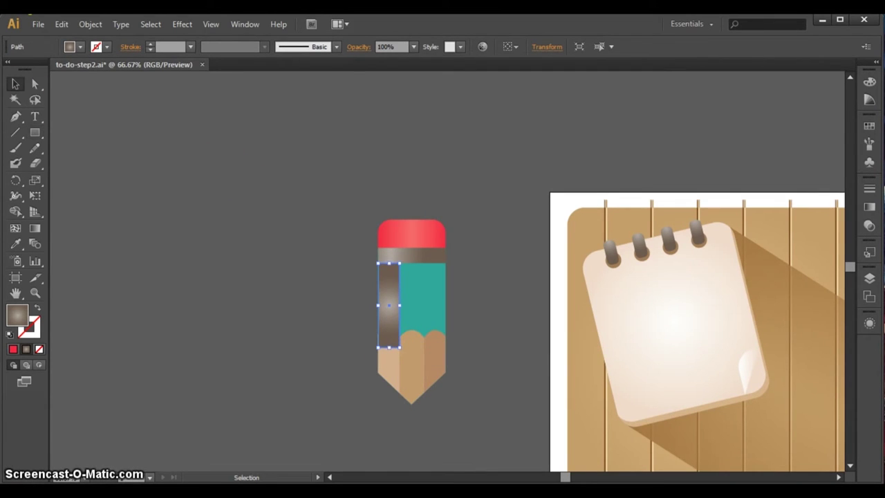
{"action": "mouse_move", "coordinate": [385, 281]}
{"action": "left_mouse_down"}
{"action": "mouse_move", "coordinate": [433, 287]}
{"action": "mouse_move", "coordinate": [431, 280]}
{"action": "left_mouse_up"}
{"action": "key", "text": "super"}
{"action": "key", "text": "super"}
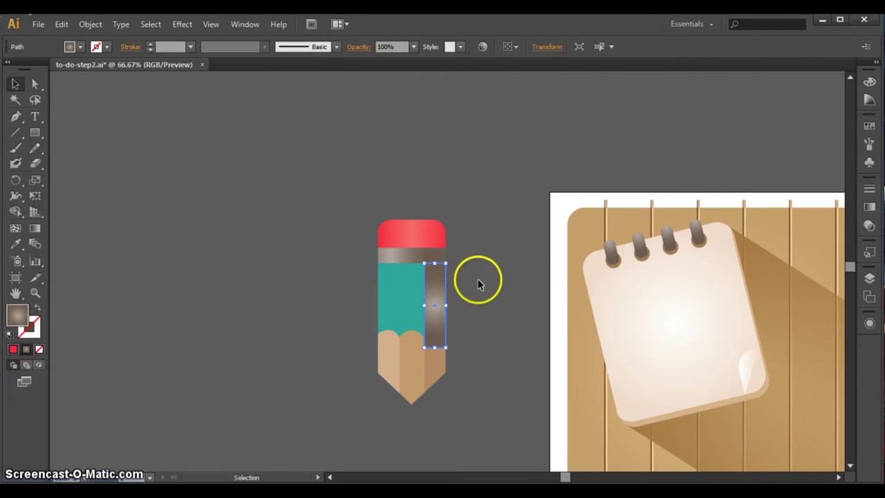
{"action": "left_click_drag", "start_coordinate": [433, 291], "coordinate": [386, 298]}
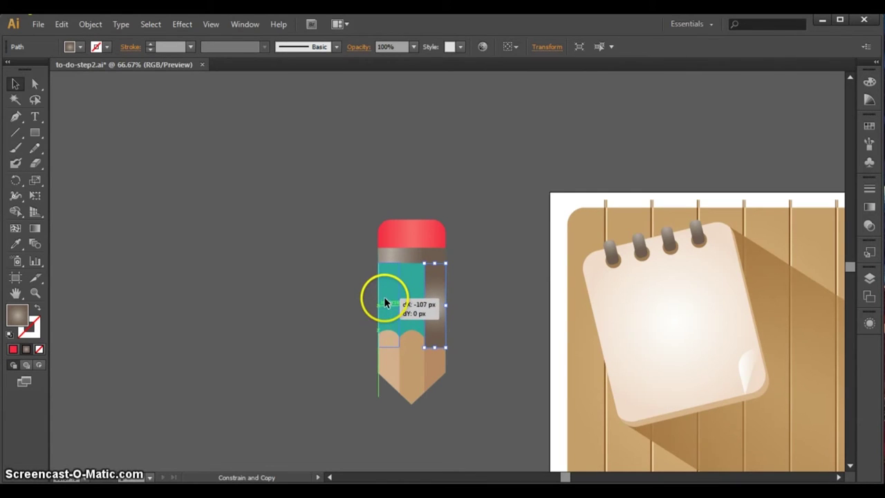
{"action": "left_click_drag", "start_coordinate": [386, 301], "coordinate": [386, 301]}
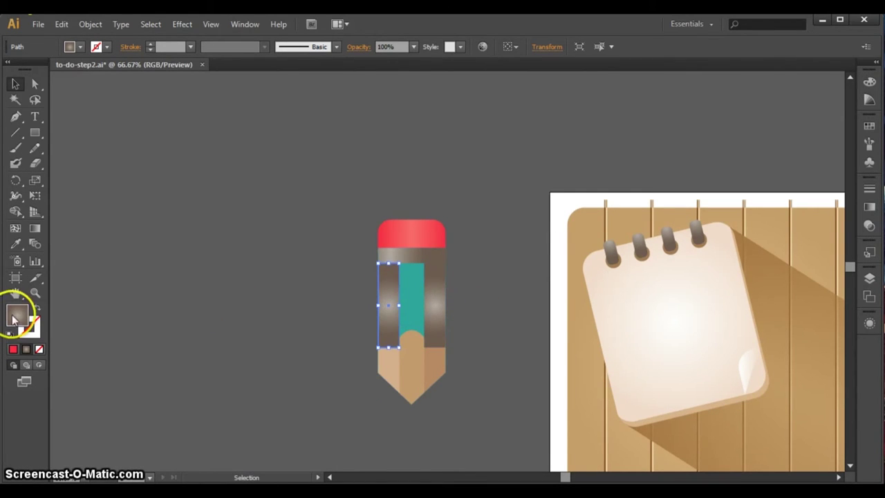
Fill the left body strip with teal 14c9b8 and the right strip with dark teal 057f73
{"action": "double_click", "coordinate": [17, 315]}
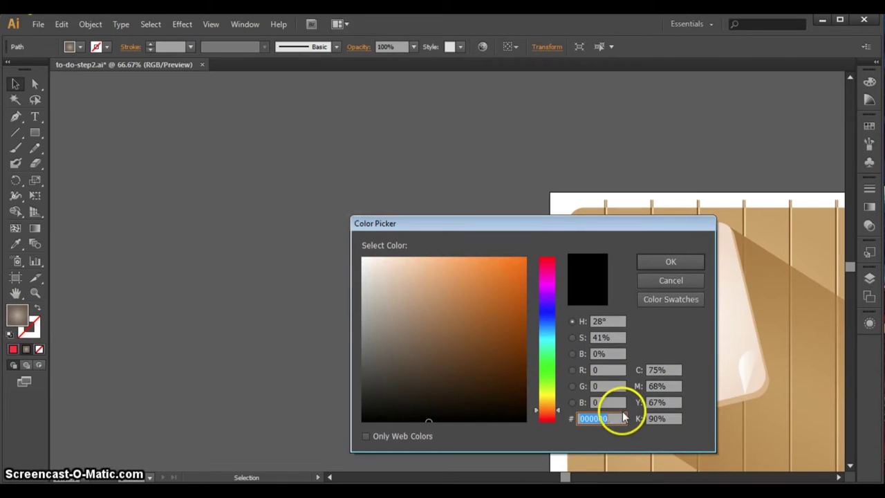
{"action": "type", "text": "14c"}
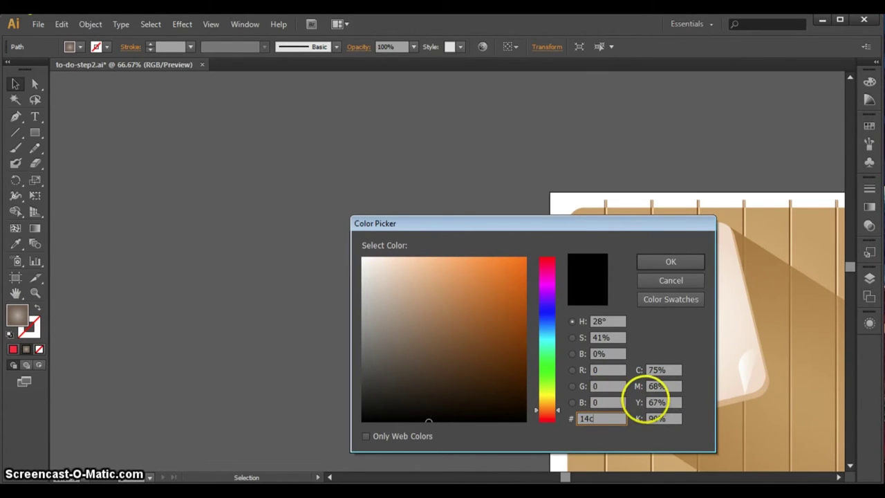
{"action": "type", "text": "9b8"}
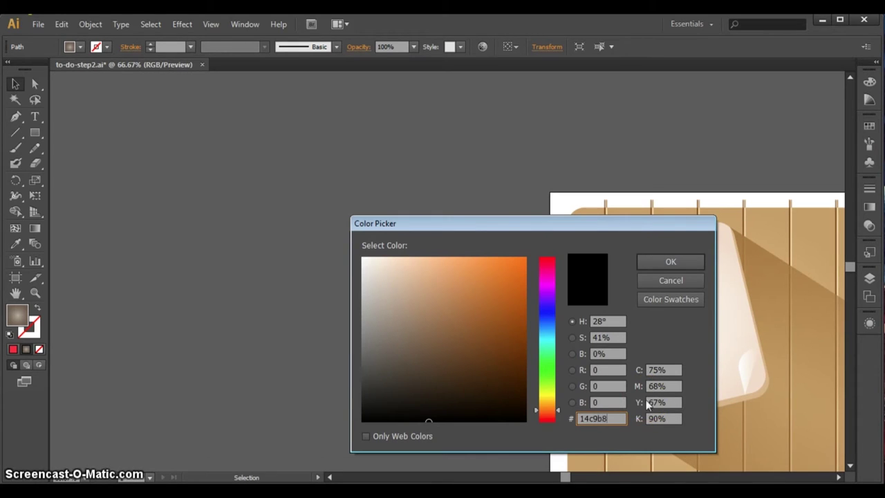
{"action": "key", "text": "Return"}
{"action": "left_click", "coordinate": [432, 283]}
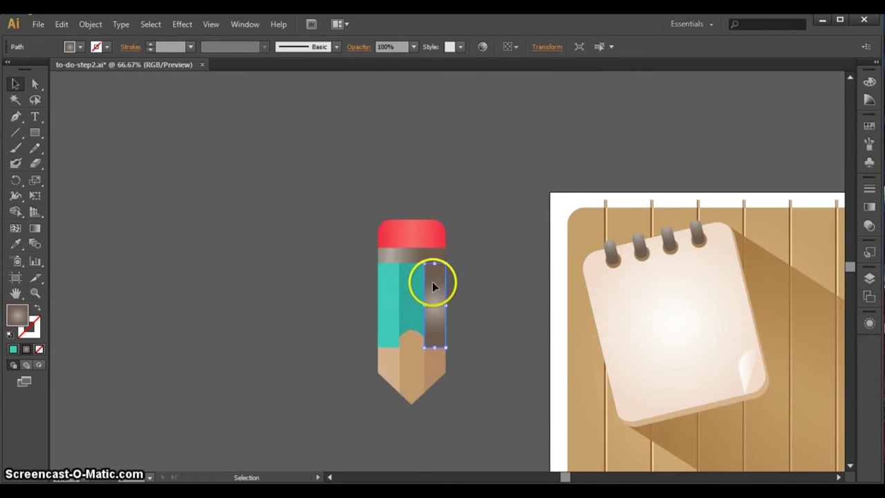
{"action": "double_click", "coordinate": [20, 316]}
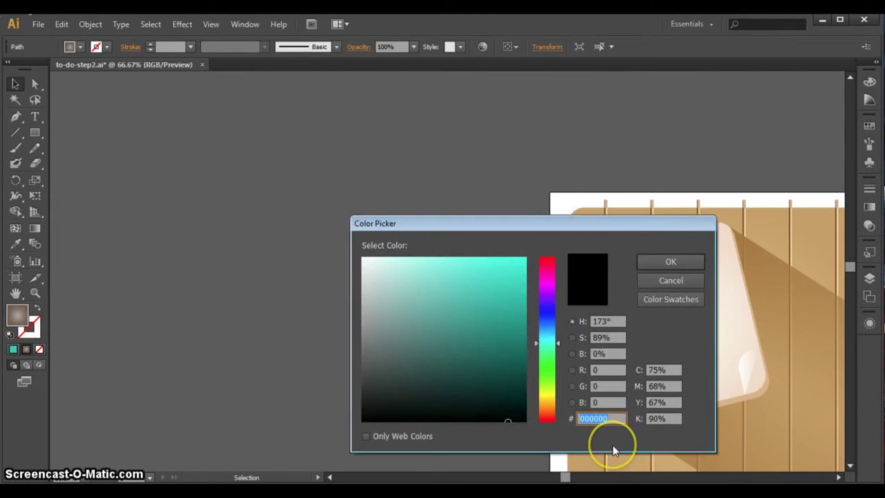
{"action": "type", "text": "057f73"}
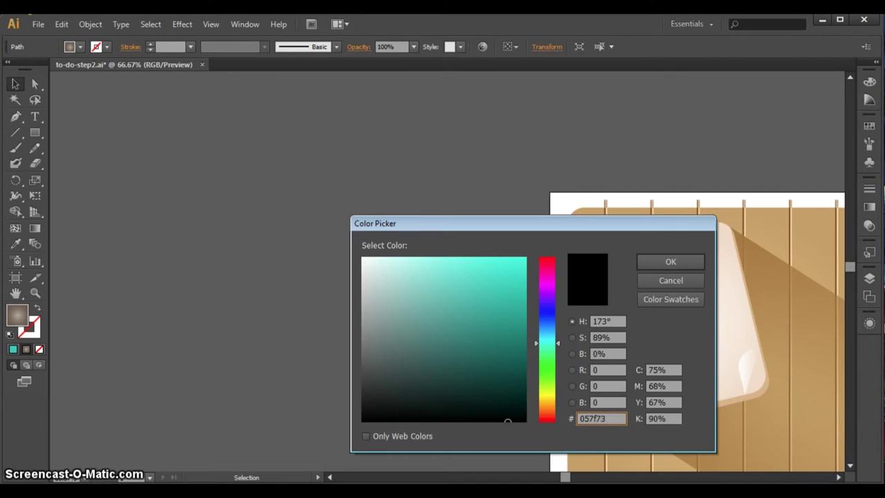
{"action": "key", "text": "Return"}
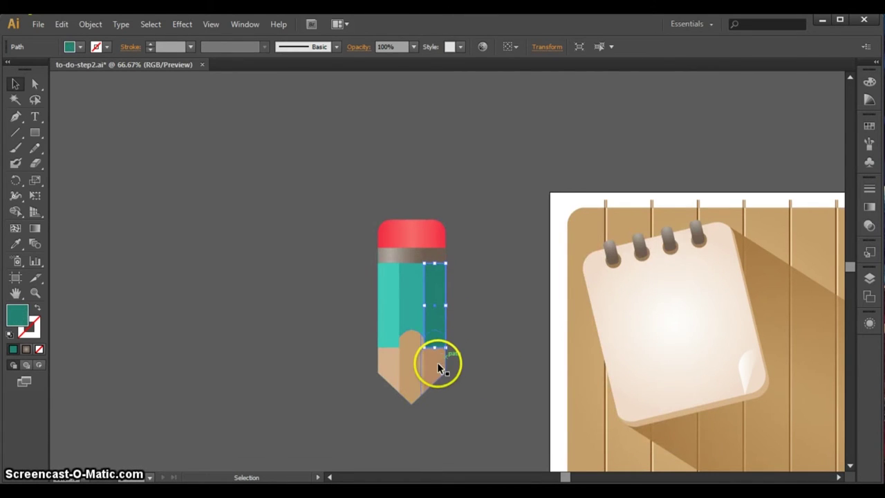
Bring the three tan wooden tip pieces to the front
{"action": "left_click", "coordinate": [436, 362]}
{"action": "left_click", "coordinate": [411, 367], "text": "shift"}
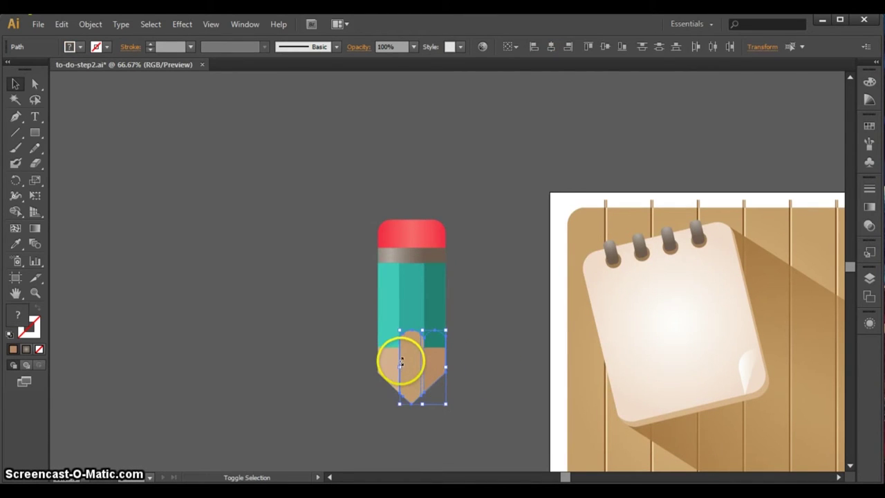
{"action": "left_click", "coordinate": [390, 360], "text": "shift"}
{"action": "left_click", "coordinate": [90, 24]}
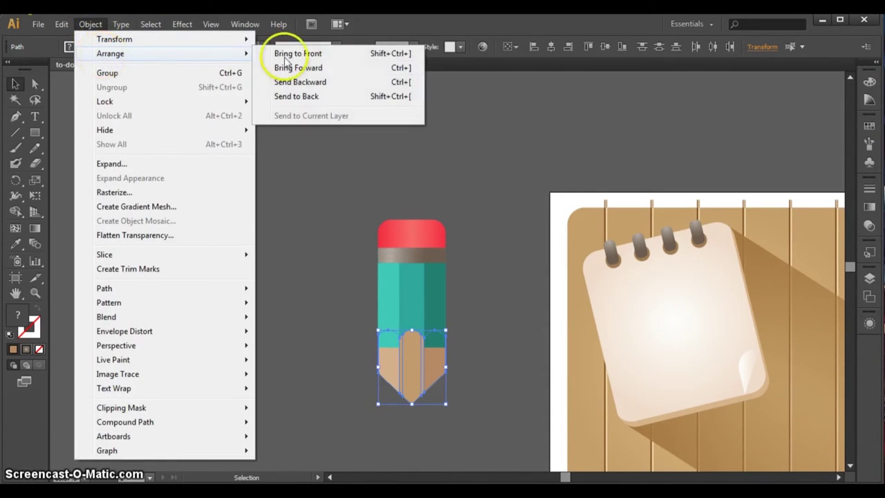
{"action": "left_click", "coordinate": [338, 55]}
{"action": "left_click", "coordinate": [290, 267]}
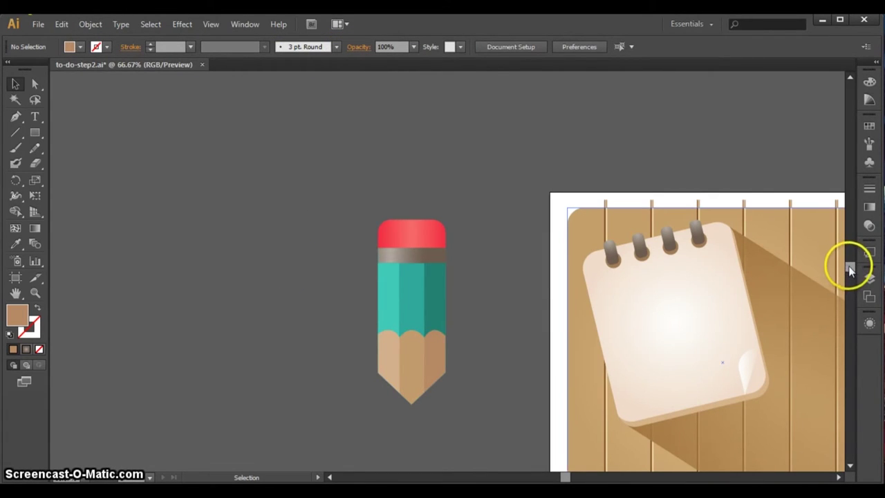
Draw a circle overlapping the bottom of the pencil's wooden tip
{"action": "left_click_drag", "start_coordinate": [850, 265], "coordinate": [850, 275]}
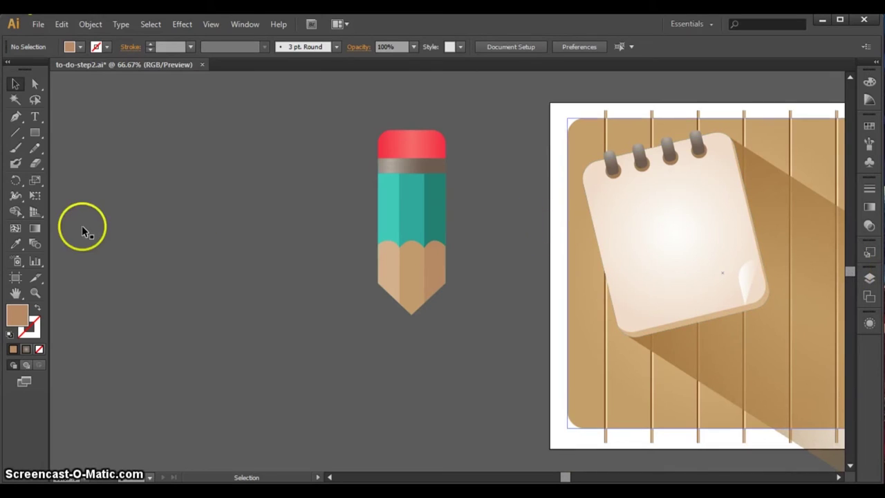
{"action": "left_click", "coordinate": [34, 132]}
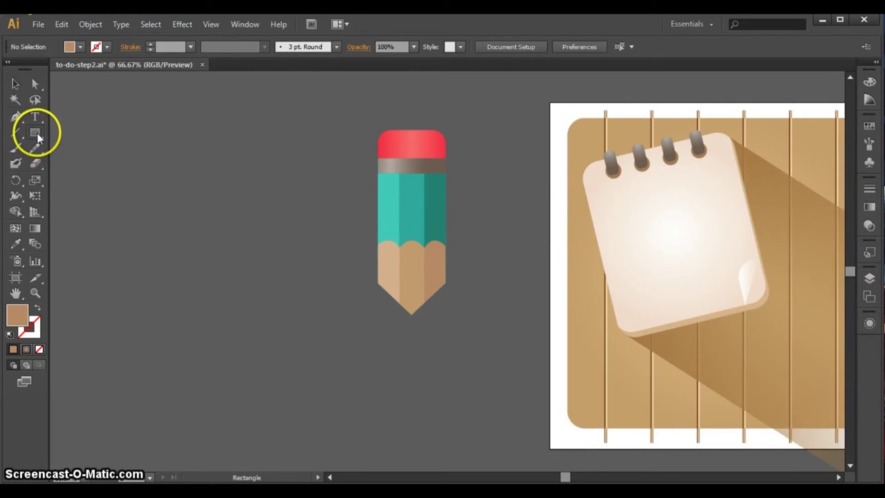
{"action": "left_click", "coordinate": [77, 165]}
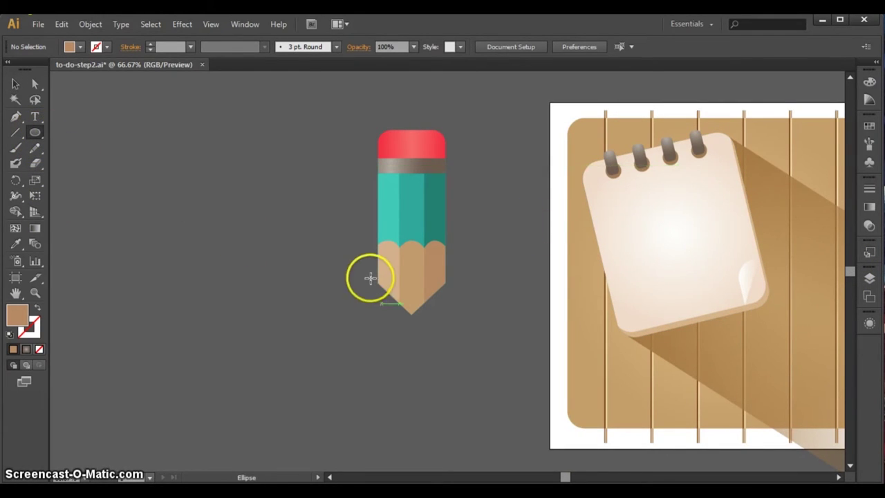
{"action": "left_click_drag", "start_coordinate": [371, 302], "coordinate": [472, 358]}
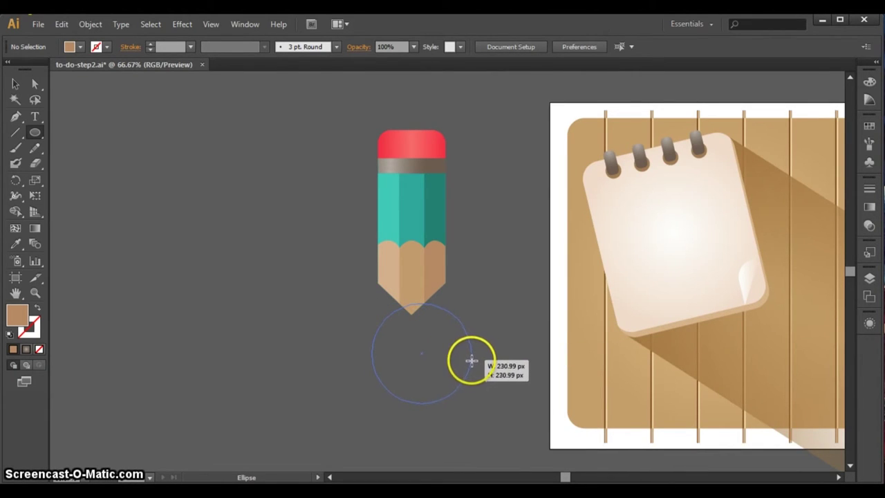
{"action": "left_click_drag", "start_coordinate": [472, 359], "coordinate": [440, 357]}
{"action": "key", "text": "v"}
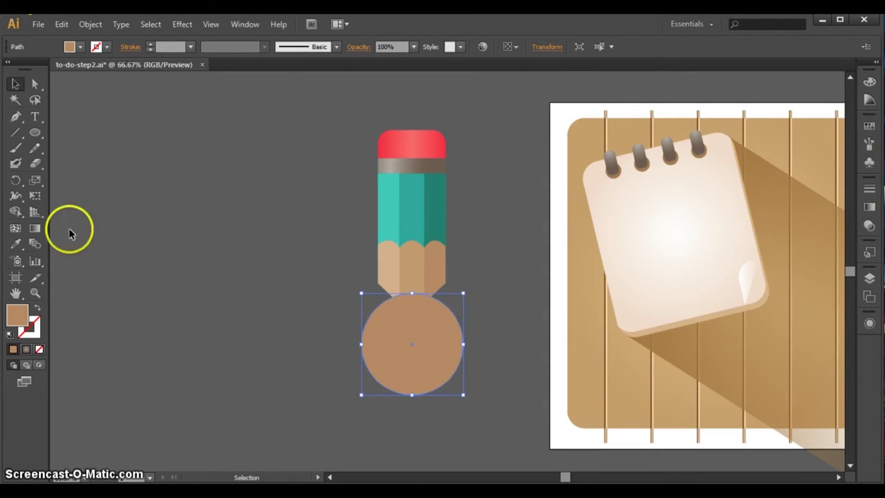
Apply the grey metal band's gradient to the circle and add the tip to the selection
{"action": "left_click", "coordinate": [15, 245]}
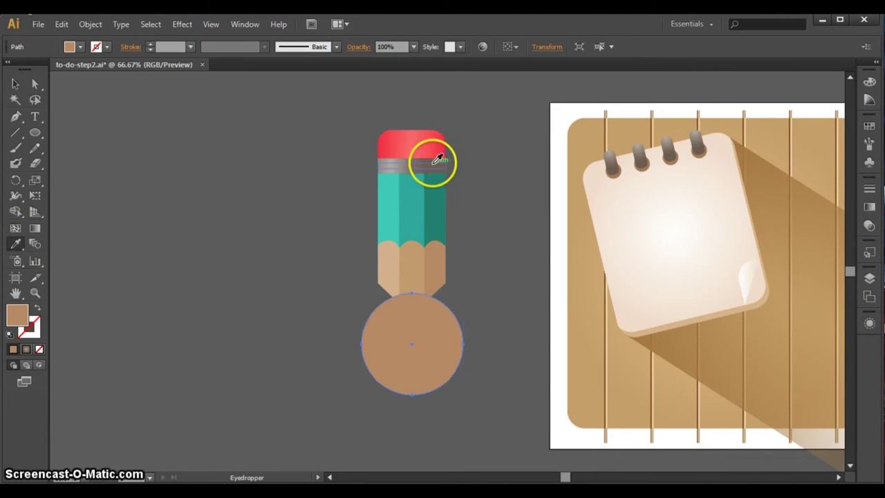
{"action": "left_click", "coordinate": [612, 160]}
{"action": "left_click", "coordinate": [15, 84]}
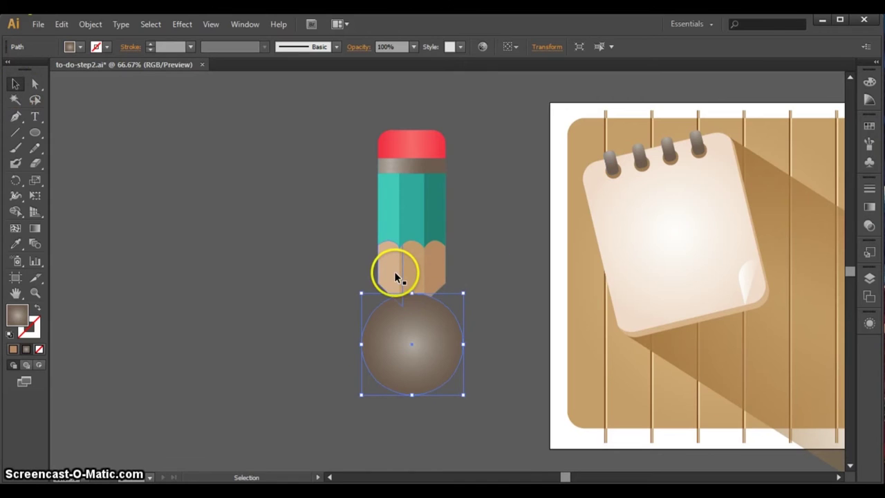
{"action": "left_click", "coordinate": [394, 275], "text": "shift"}
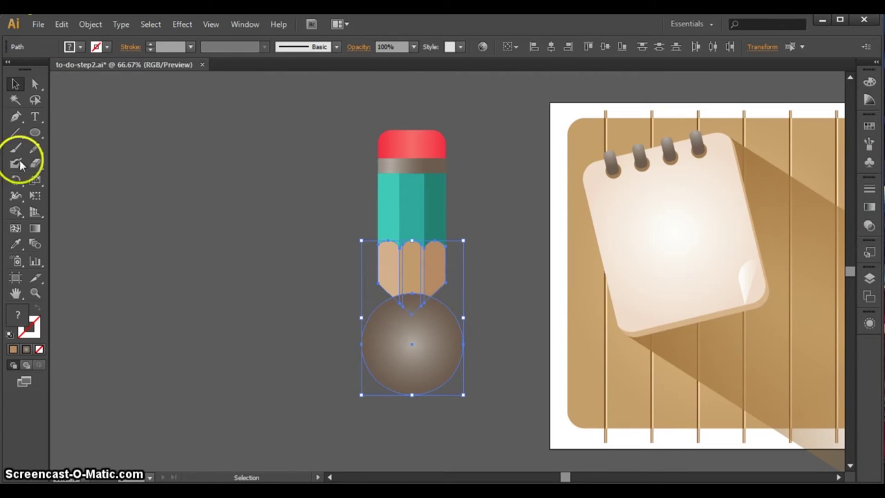
Delete the circle's part outside the tip, leaving the graphite point, and select it
{"action": "left_click", "coordinate": [15, 211]}
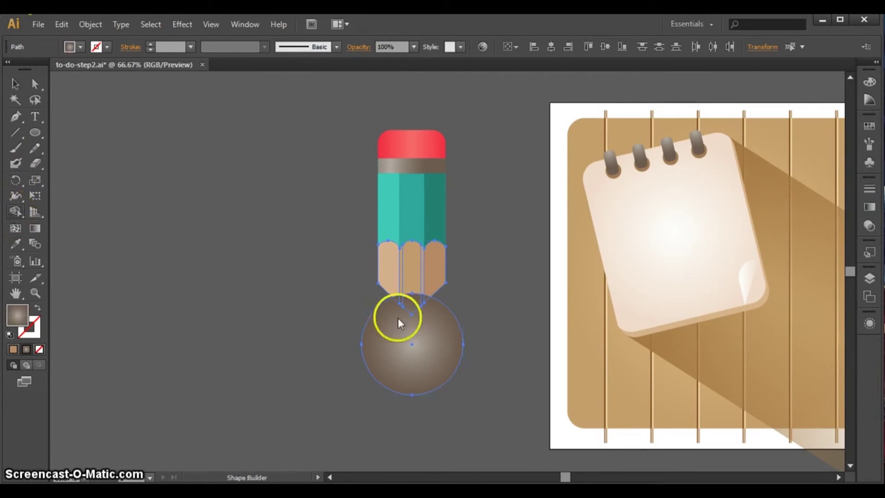
{"action": "left_click", "coordinate": [446, 331], "text": "alt"}
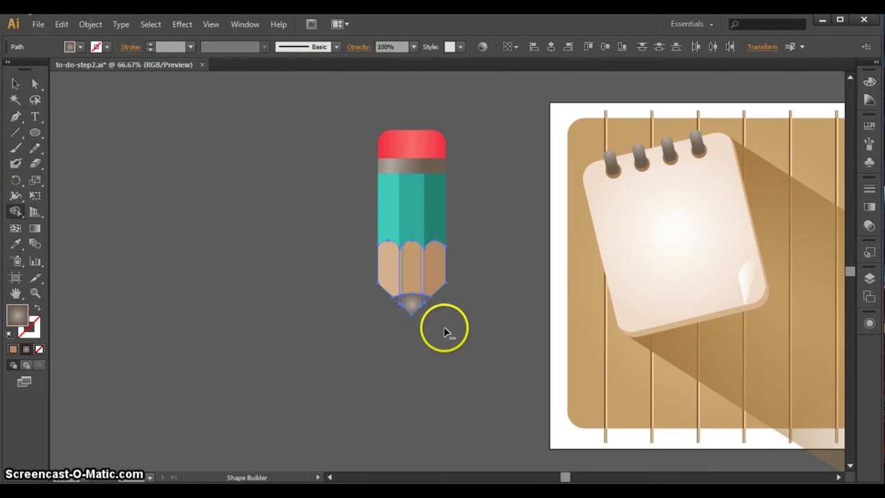
{"action": "left_click", "coordinate": [16, 83]}
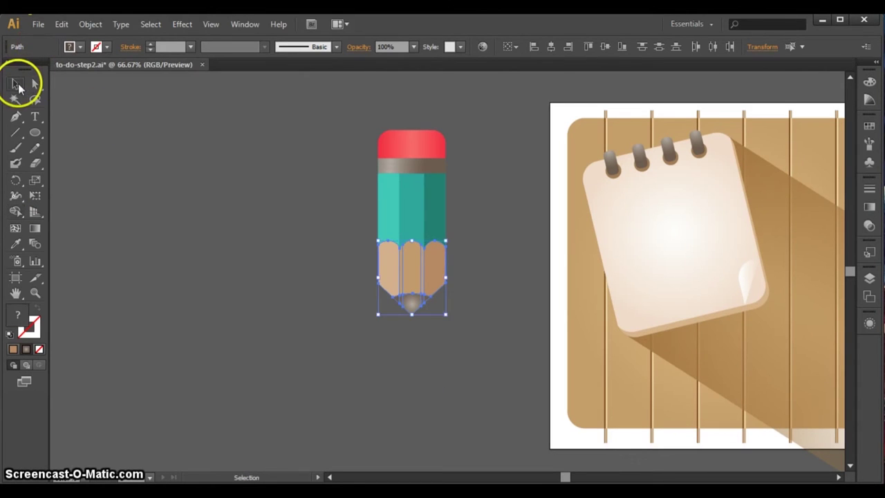
{"action": "left_click", "coordinate": [383, 336]}
{"action": "left_click", "coordinate": [410, 306]}
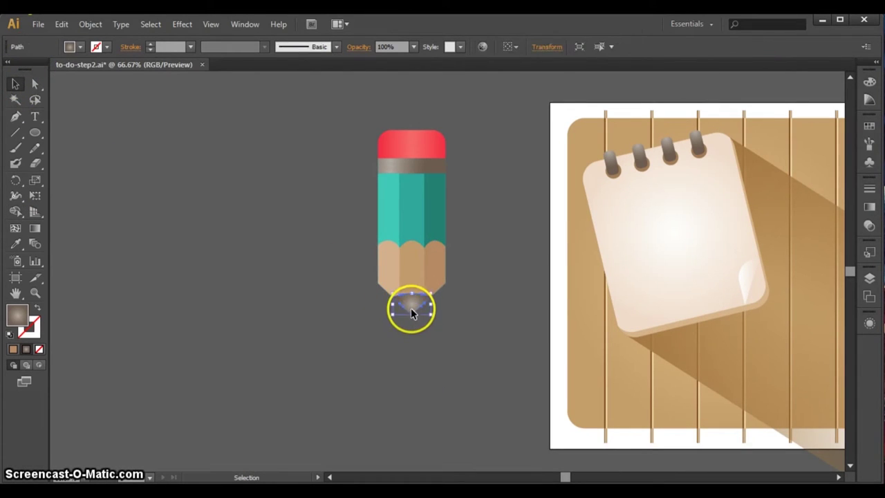
Reposition and lengthen the graphite point's gradient, then deselect
{"action": "left_click", "coordinate": [34, 228]}
{"action": "left_click_drag", "start_coordinate": [419, 311], "coordinate": [413, 314]}
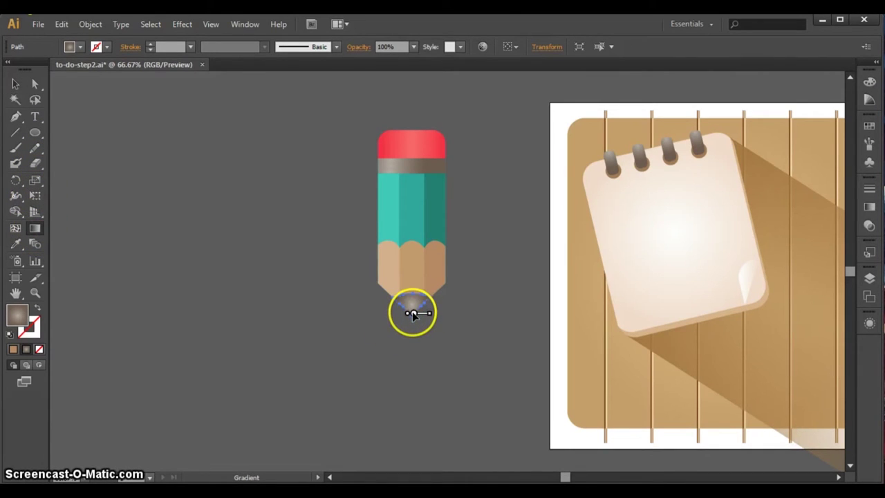
{"action": "mouse_move", "coordinate": [430, 313]}
{"action": "left_mouse_down"}
{"action": "mouse_move", "coordinate": [440, 317]}
{"action": "mouse_move", "coordinate": [428, 317]}
{"action": "left_mouse_up"}
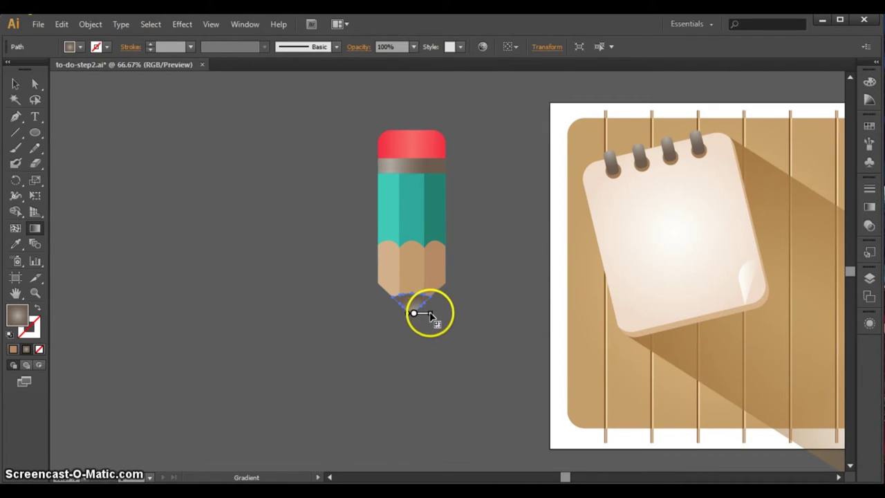
{"action": "left_click", "coordinate": [15, 83]}
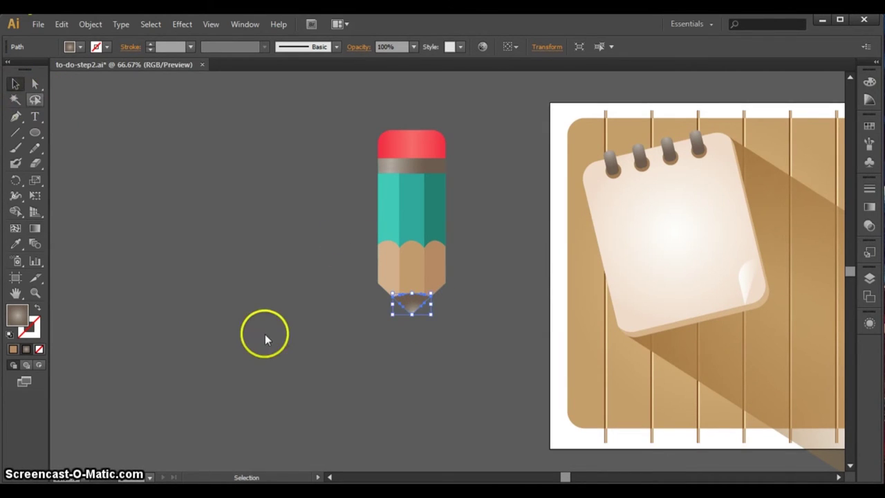
{"action": "left_click", "coordinate": [267, 337]}
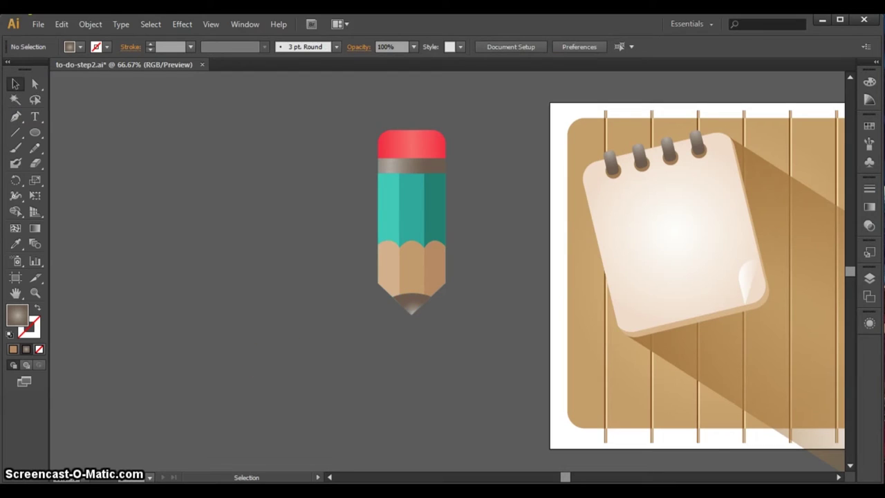
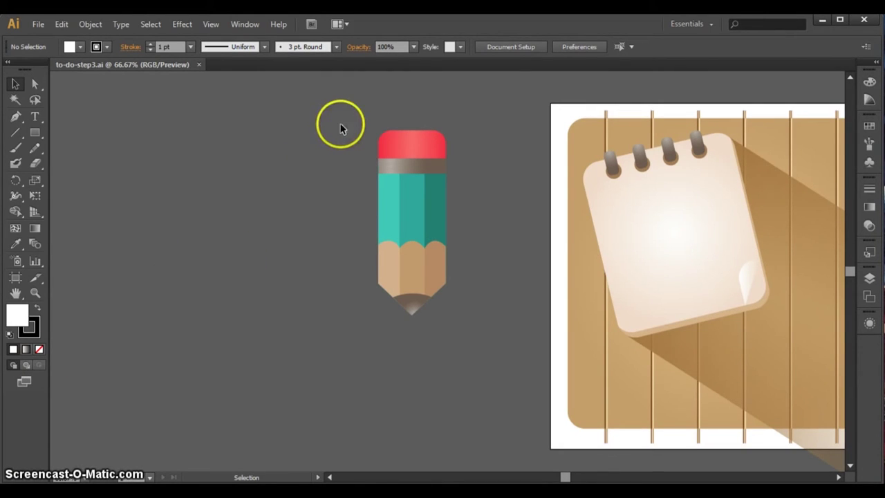
Select every pencil part and combine them into one group
{"action": "left_click_drag", "start_coordinate": [456, 305], "coordinate": [490, 355]}
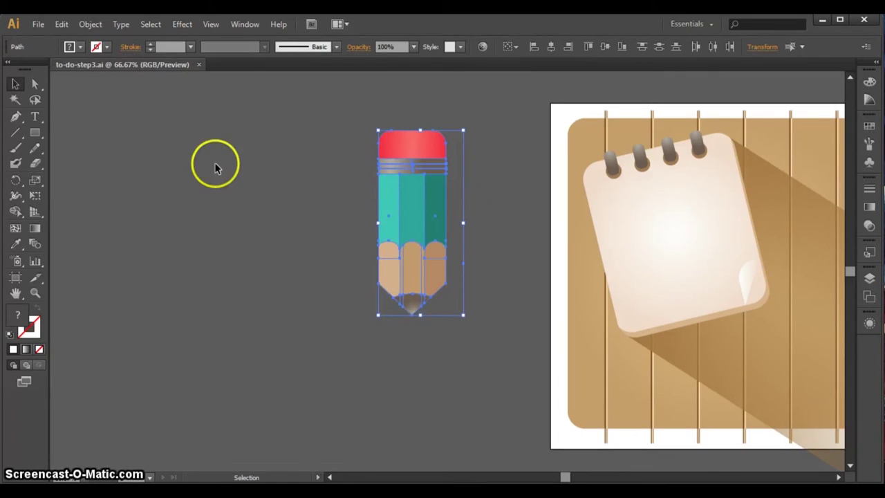
{"action": "left_click", "coordinate": [88, 24]}
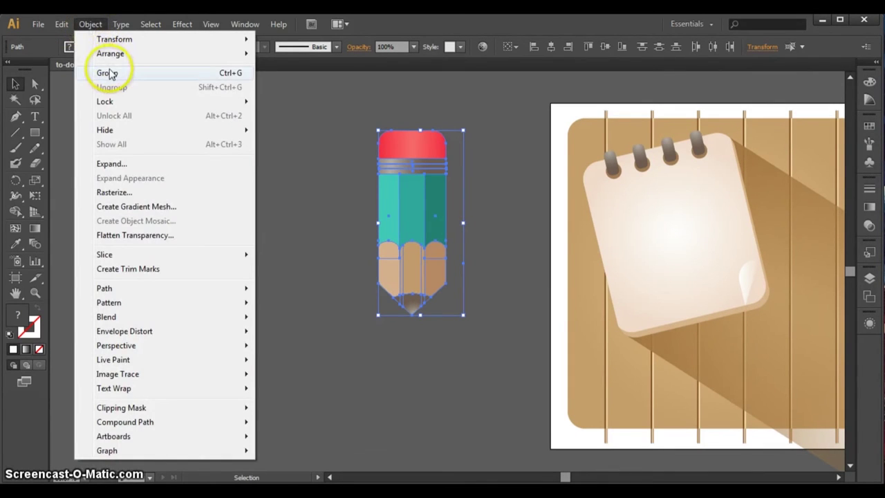
{"action": "left_click", "coordinate": [111, 73]}
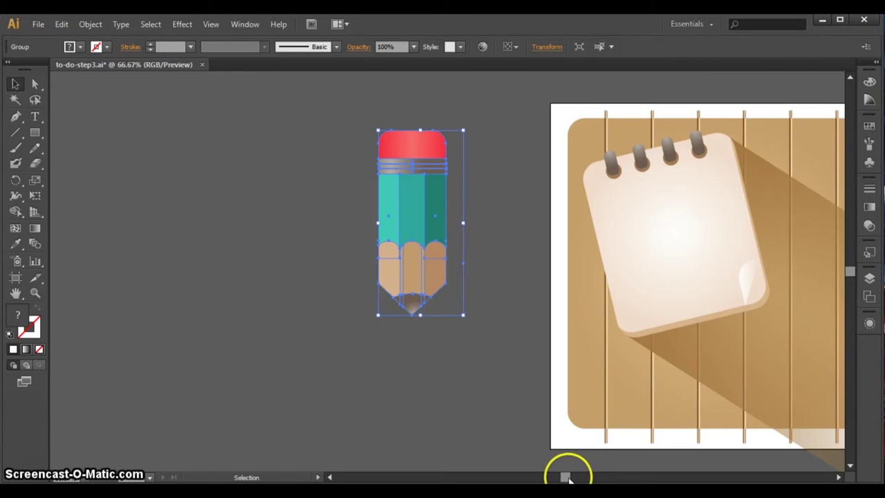
{"action": "left_click_drag", "start_coordinate": [565, 477], "coordinate": [575, 477]}
Move the pencil group onto the artboard and fit the artboard in the window
{"action": "mouse_move", "coordinate": [249, 208]}
{"action": "left_mouse_down"}
{"action": "mouse_move", "coordinate": [627, 219]}
{"action": "mouse_move", "coordinate": [615, 218]}
{"action": "left_mouse_up"}
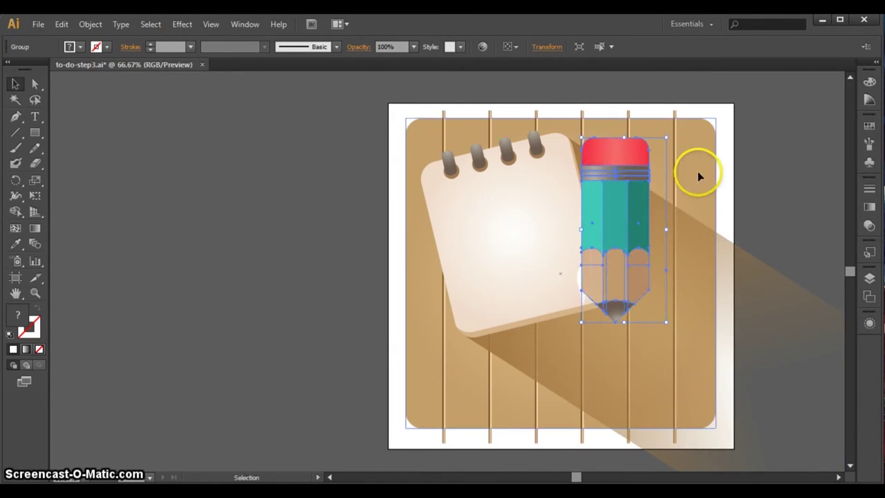
{"action": "left_click_drag", "start_coordinate": [579, 477], "coordinate": [584, 476]}
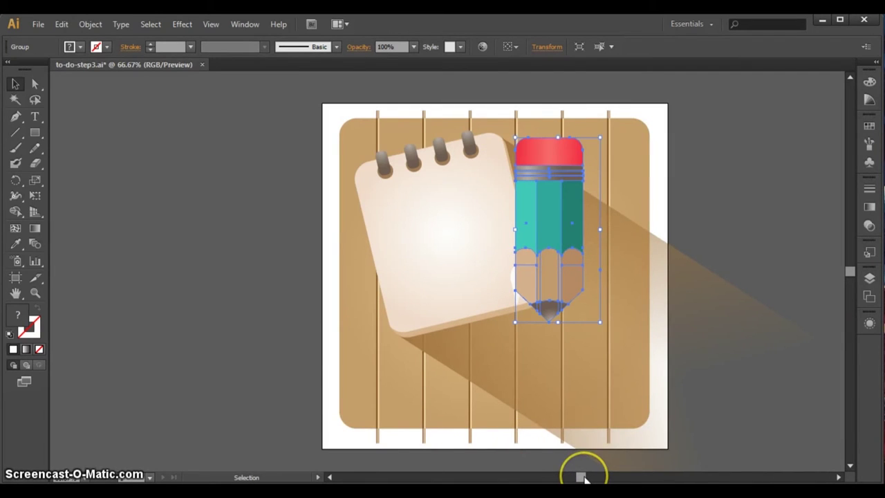
{"action": "key", "text": "ctrl+0"}
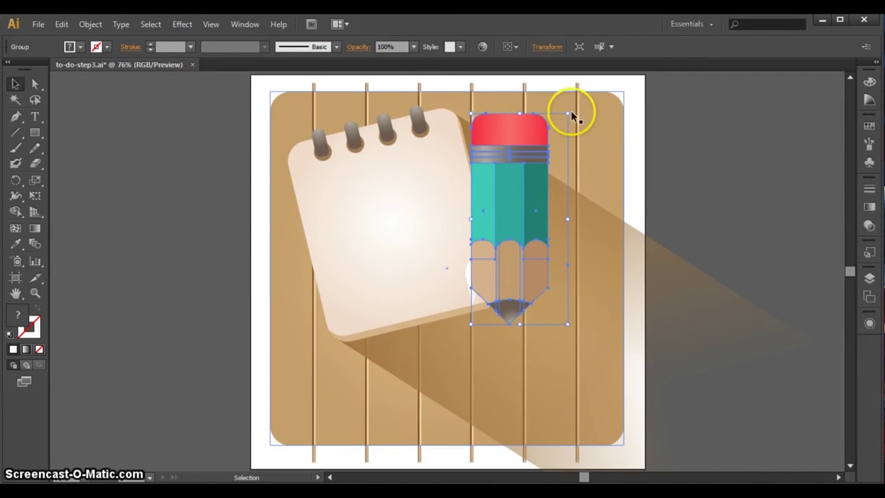
Rotate the pencil about -45° so its tip rests on the notepad's lower-right corner
{"action": "left_click_drag", "start_coordinate": [566, 108], "coordinate": [631, 166]}
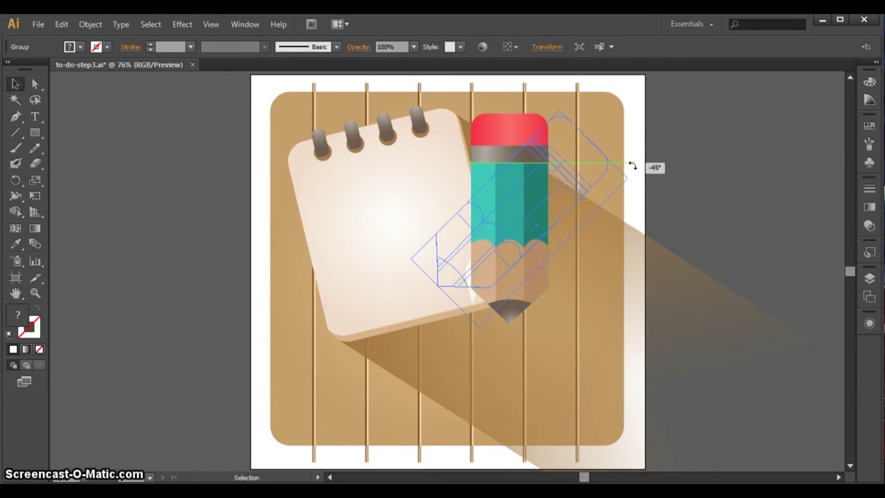
{"action": "left_click_drag", "start_coordinate": [632, 167], "coordinate": [631, 167]}
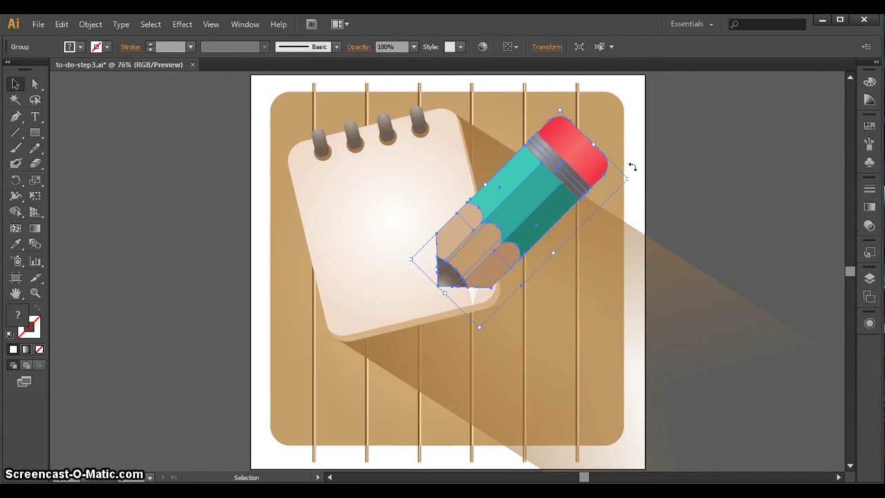
{"action": "left_click_drag", "start_coordinate": [535, 178], "coordinate": [537, 165]}
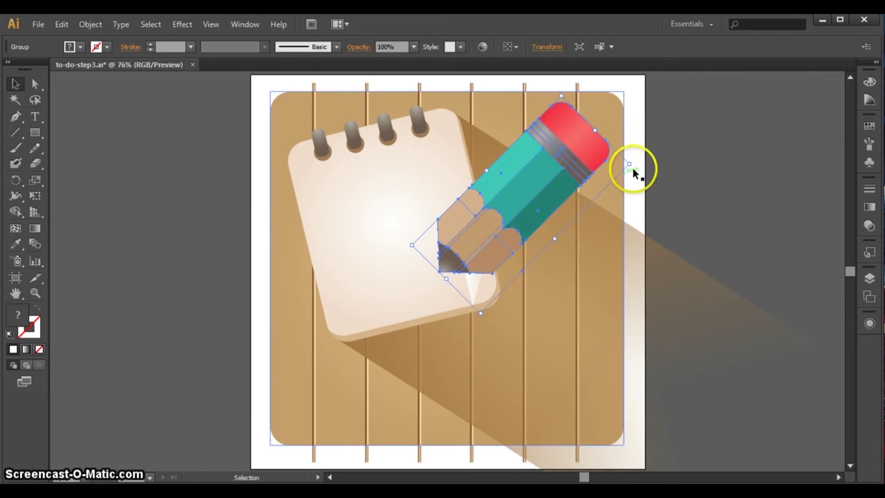
{"action": "left_click_drag", "start_coordinate": [632, 167], "coordinate": [635, 176]}
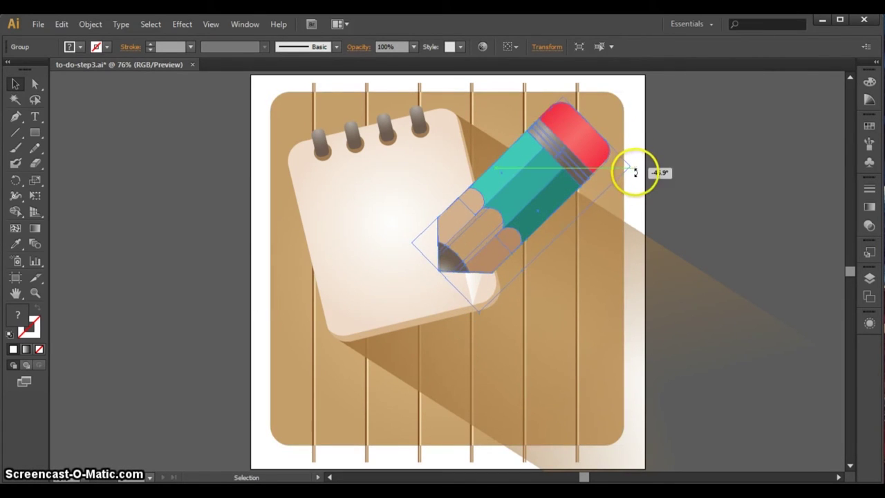
{"action": "left_click", "coordinate": [678, 176]}
{"action": "left_click", "coordinate": [542, 164]}
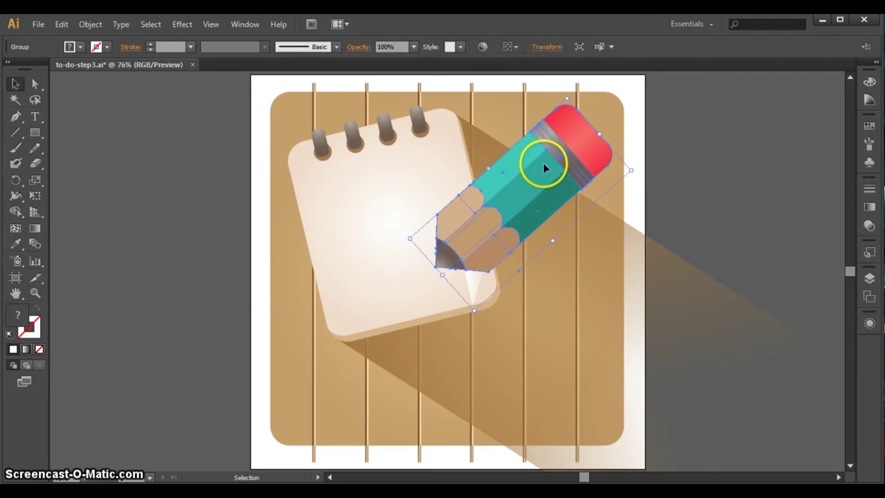
Set up a Drop Shadow with Multiply mode, 45% opacity, 7 px offsets and 7 px blur
{"action": "left_click", "coordinate": [184, 24]}
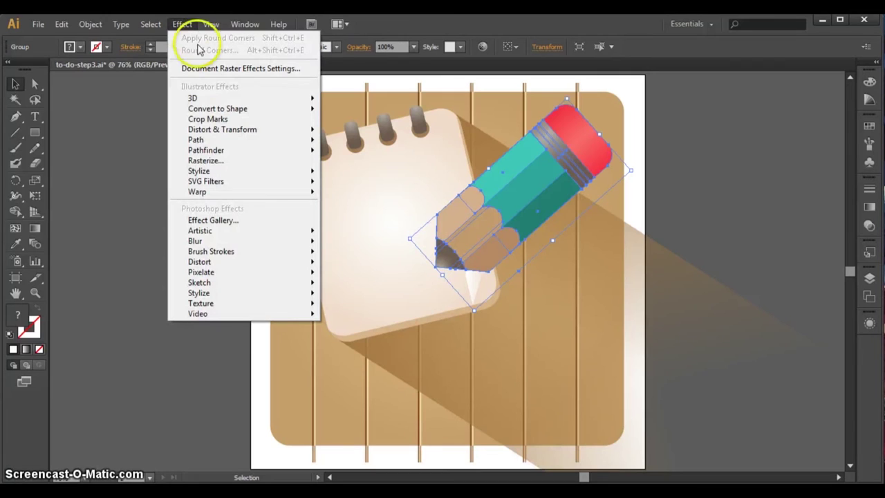
{"action": "mouse_move", "coordinate": [199, 171]}
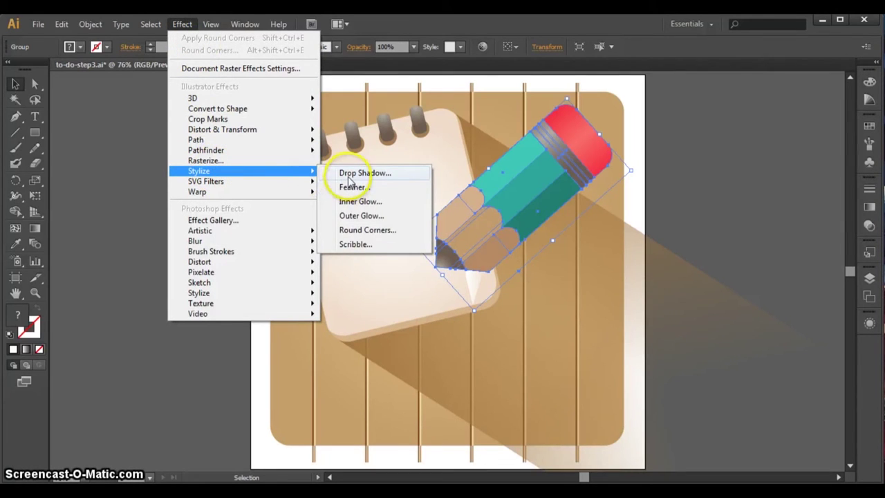
{"action": "left_click", "coordinate": [348, 177]}
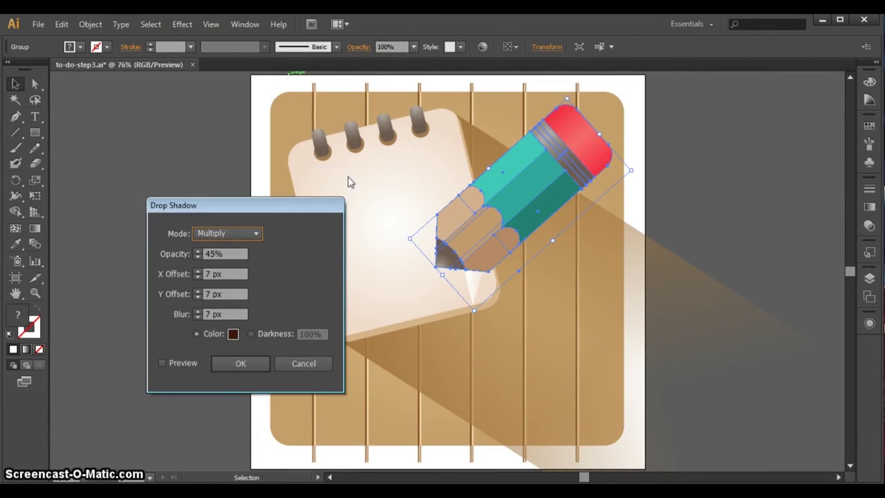
{"action": "left_click", "coordinate": [216, 234]}
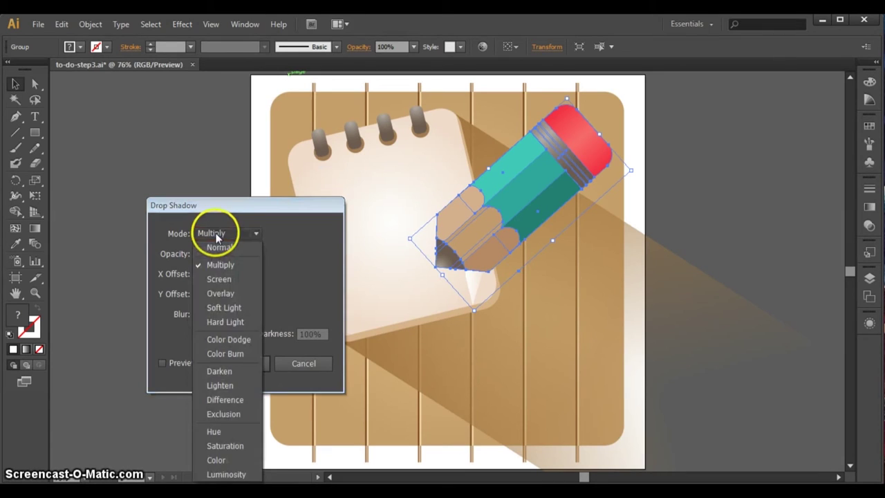
{"action": "left_click", "coordinate": [214, 261]}
{"action": "left_click_drag", "start_coordinate": [213, 254], "coordinate": [202, 253]}
{"action": "type", "text": "75"}
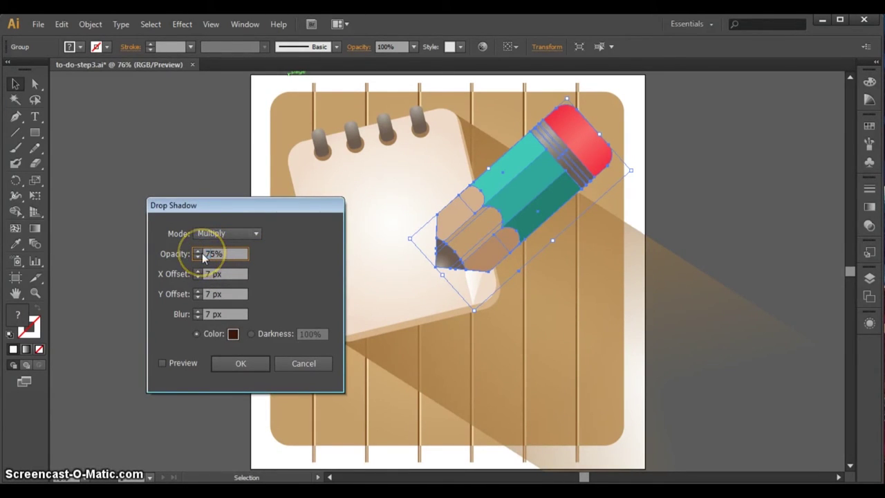
{"action": "type", "text": "45"}
{"action": "left_click", "coordinate": [214, 277]}
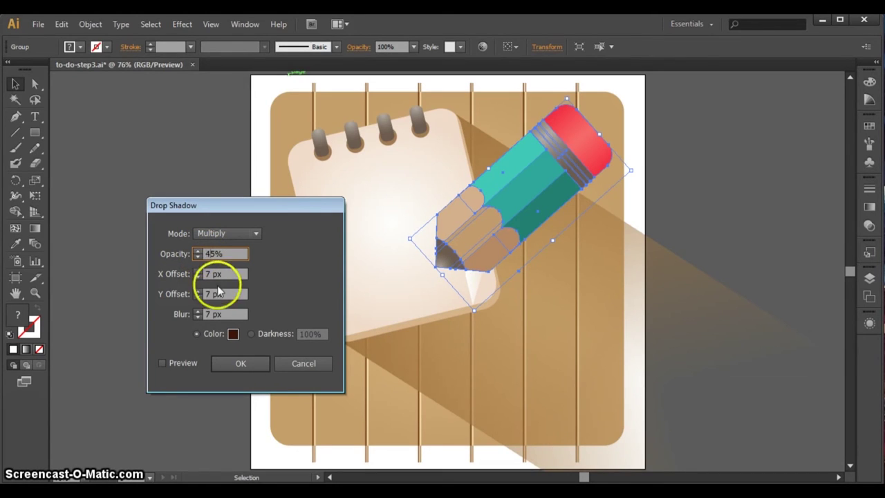
{"action": "left_click", "coordinate": [209, 274]}
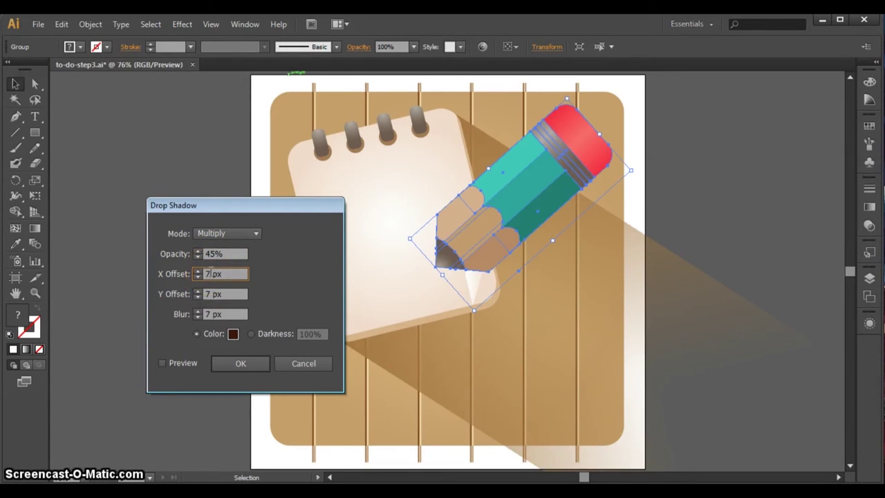
{"action": "left_click", "coordinate": [209, 315]}
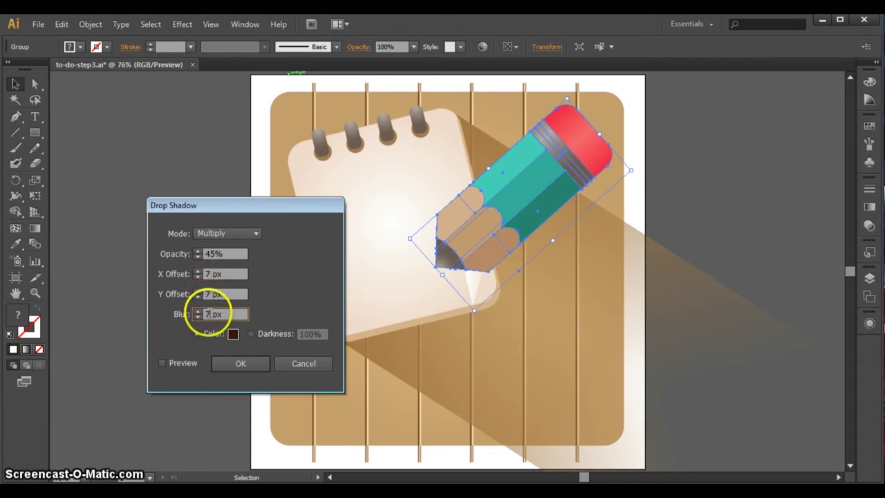
Make the shadow colour dark brown 3f1606, preview it and apply it to the pencil
{"action": "left_click", "coordinate": [233, 335]}
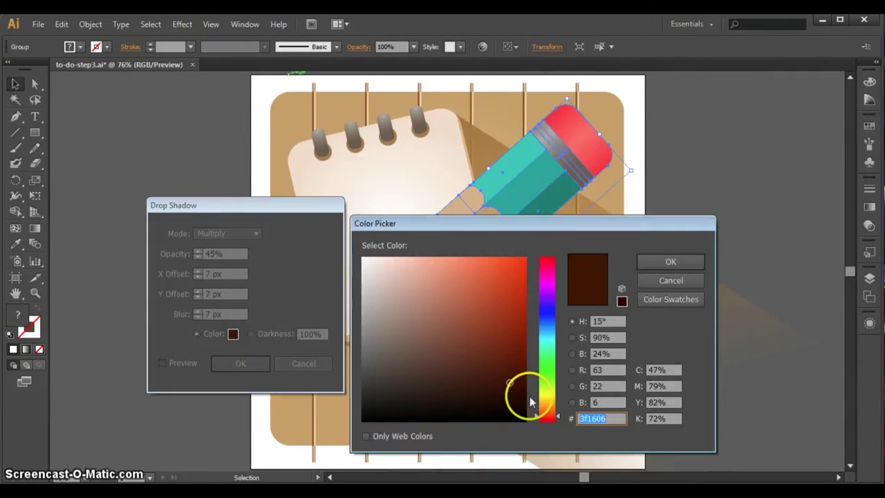
{"action": "left_click", "coordinate": [591, 418]}
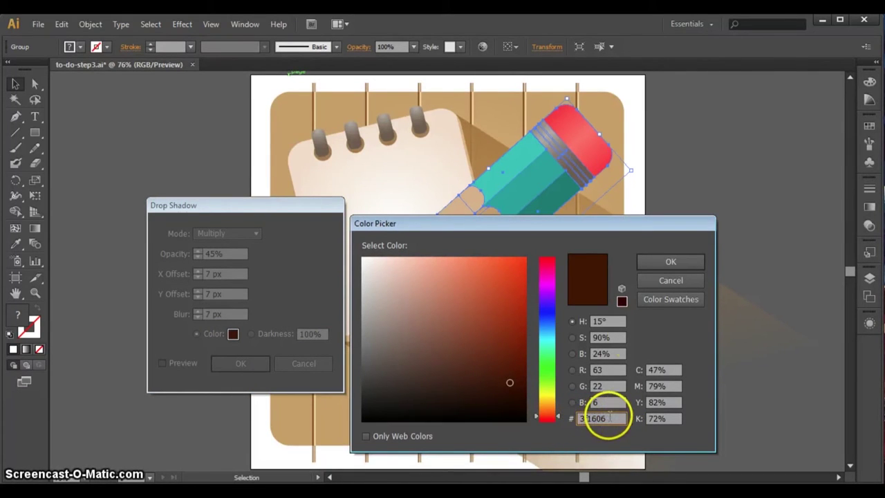
{"action": "left_click", "coordinate": [672, 260]}
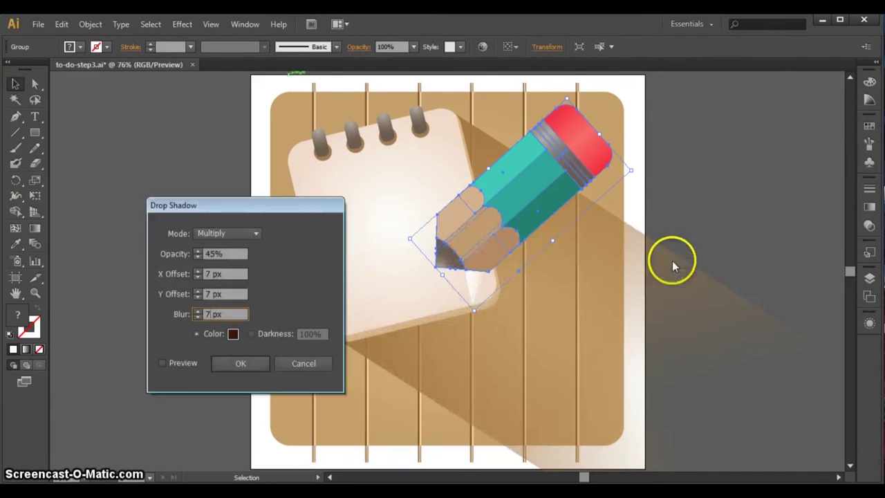
{"action": "left_click", "coordinate": [163, 363]}
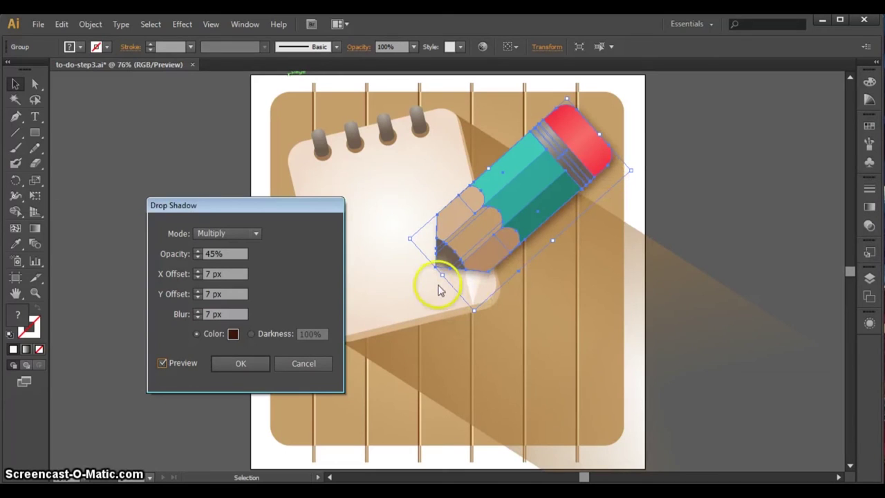
{"action": "left_click", "coordinate": [229, 363]}
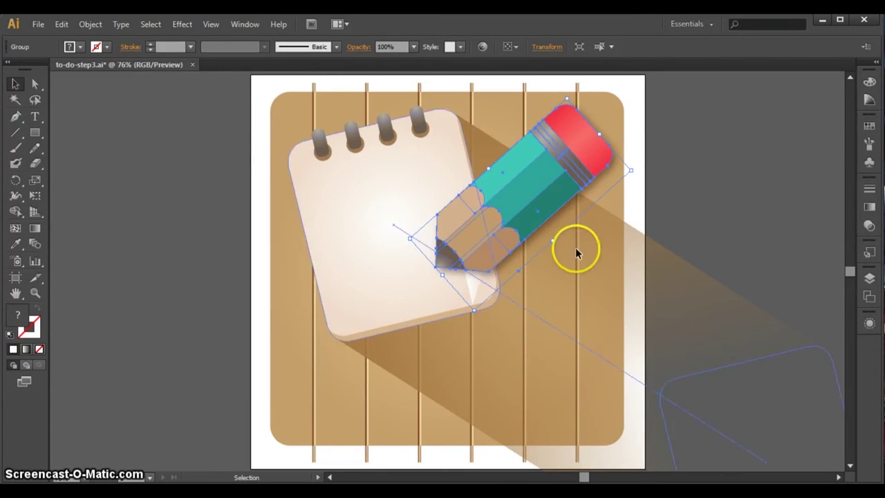
{"action": "left_click", "coordinate": [691, 167]}
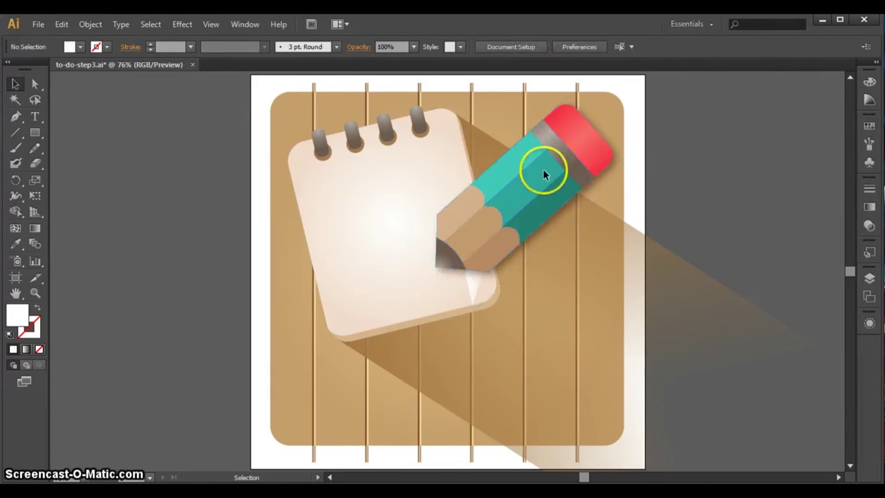
{"action": "left_click", "coordinate": [502, 184]}
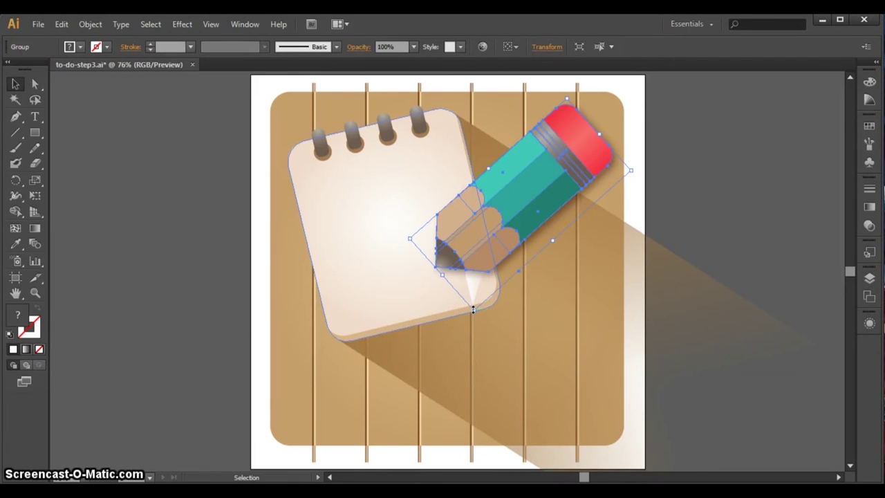
{"action": "left_click_drag", "start_coordinate": [473, 310], "coordinate": [455, 378]}
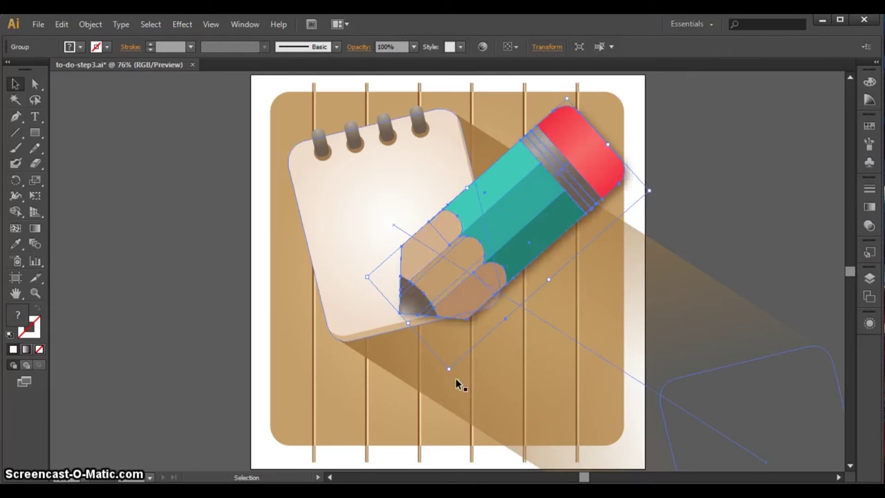
{"action": "key", "text": "ctrl+z"}
{"action": "left_click", "coordinate": [741, 178]}
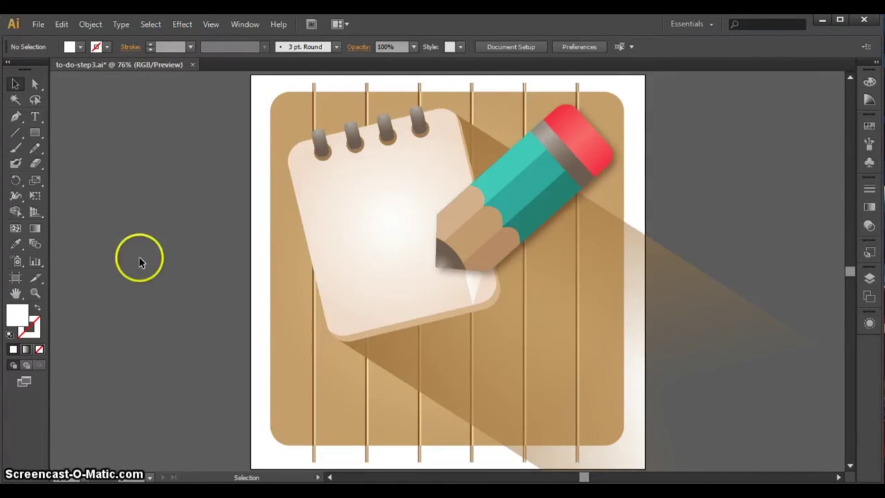
Draw a thin tall white rectangle on the pasteboard and rotate it to a -45° diagonal
{"action": "left_click", "coordinate": [35, 134]}
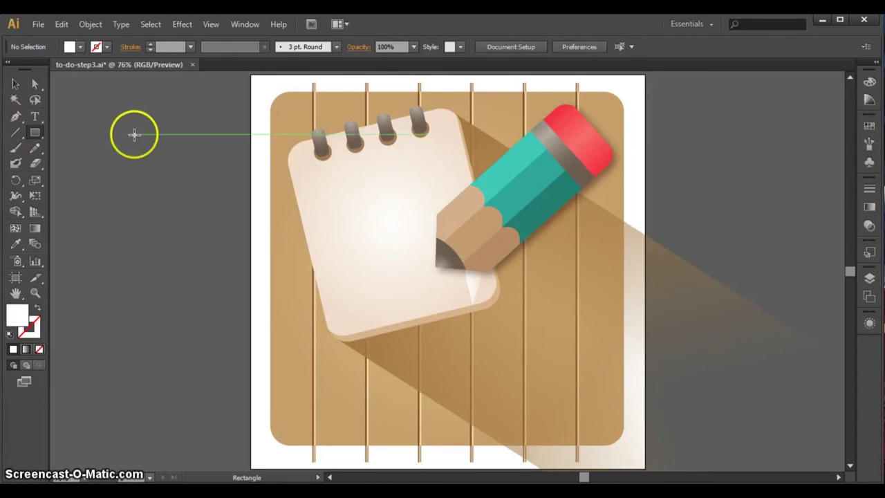
{"action": "left_click_drag", "start_coordinate": [138, 152], "coordinate": [154, 310]}
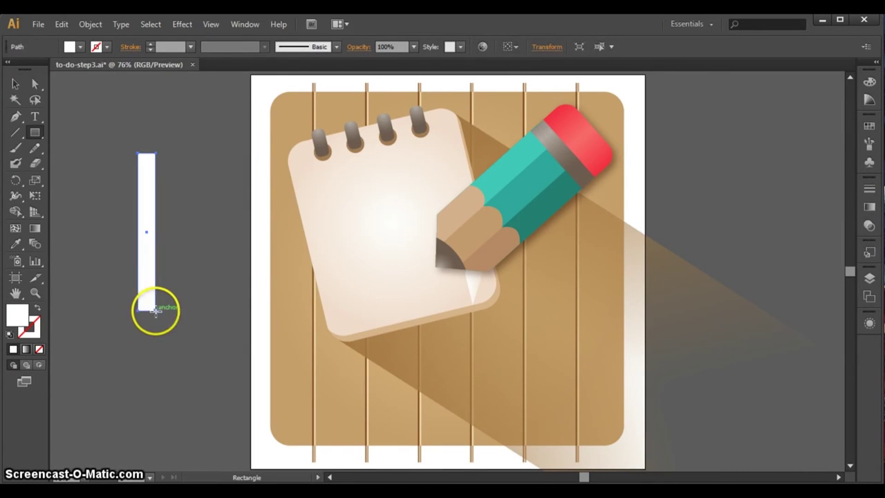
{"action": "left_click", "coordinate": [15, 84]}
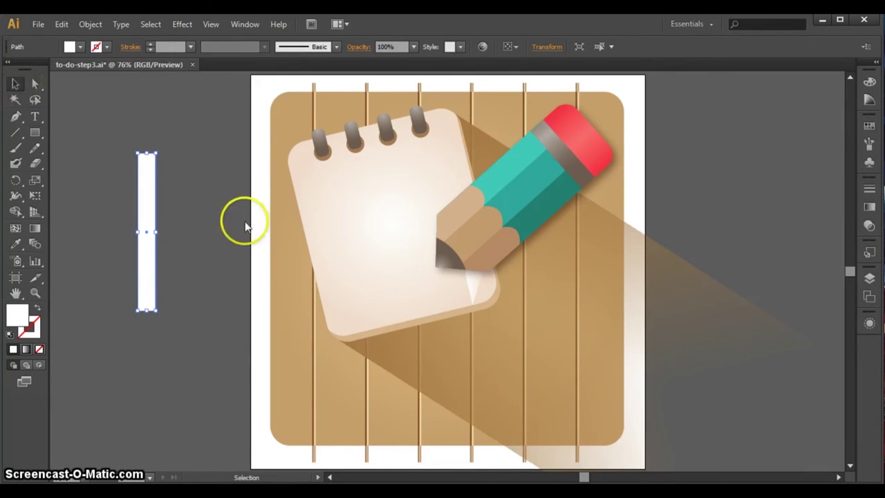
{"action": "left_click_drag", "start_coordinate": [584, 476], "coordinate": [577, 476]}
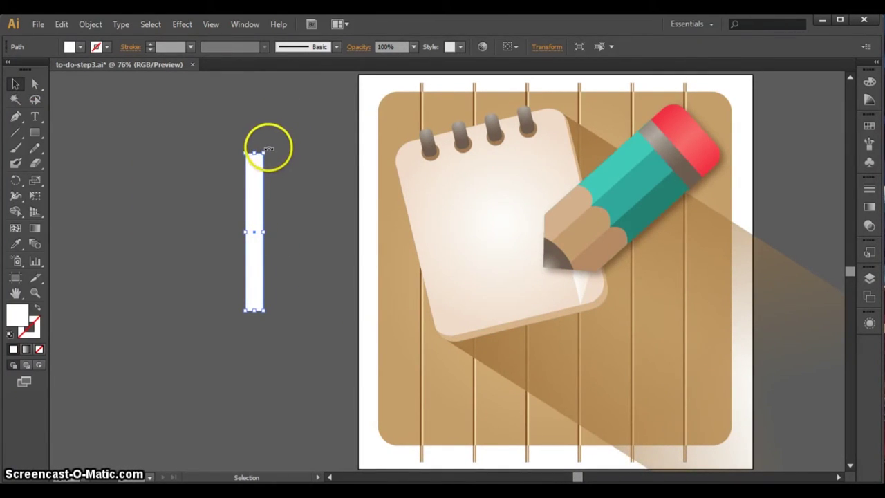
{"action": "left_click_drag", "start_coordinate": [268, 148], "coordinate": [289, 188]}
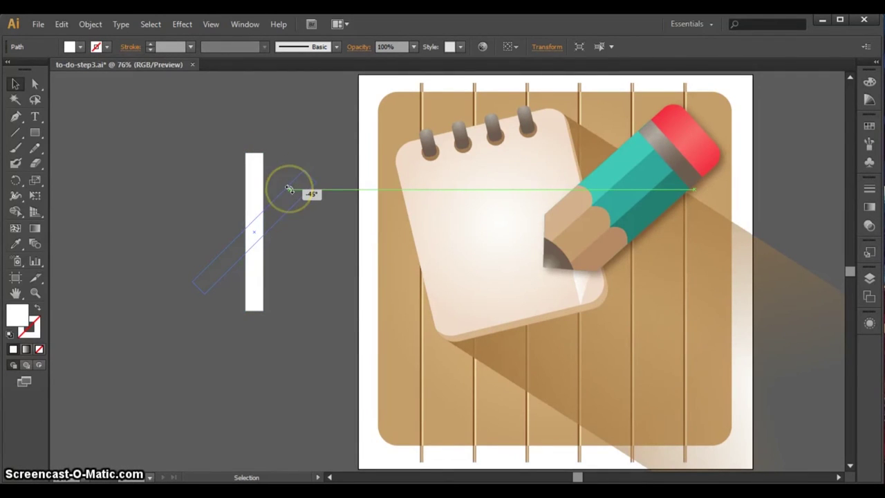
{"action": "left_click_drag", "start_coordinate": [289, 188], "coordinate": [290, 189]}
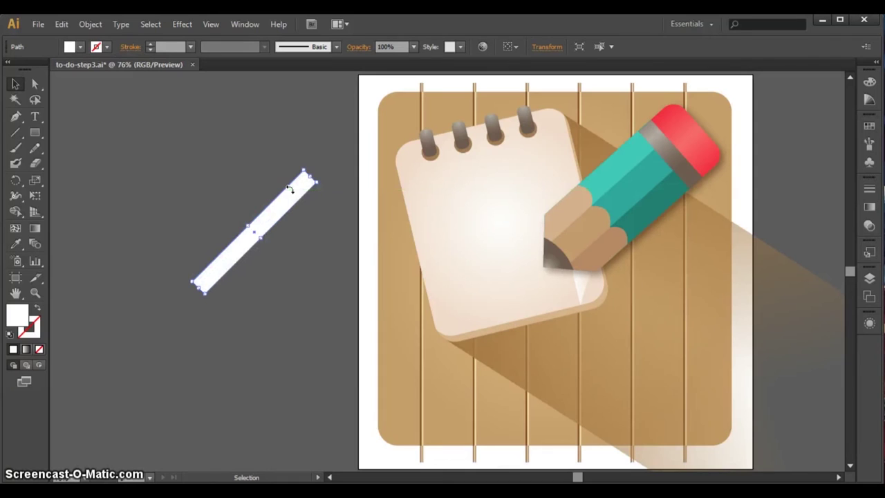
Copy and paste the bar, rotate the copy 90° below the original, and select both bars
{"action": "left_click", "coordinate": [90, 24]}
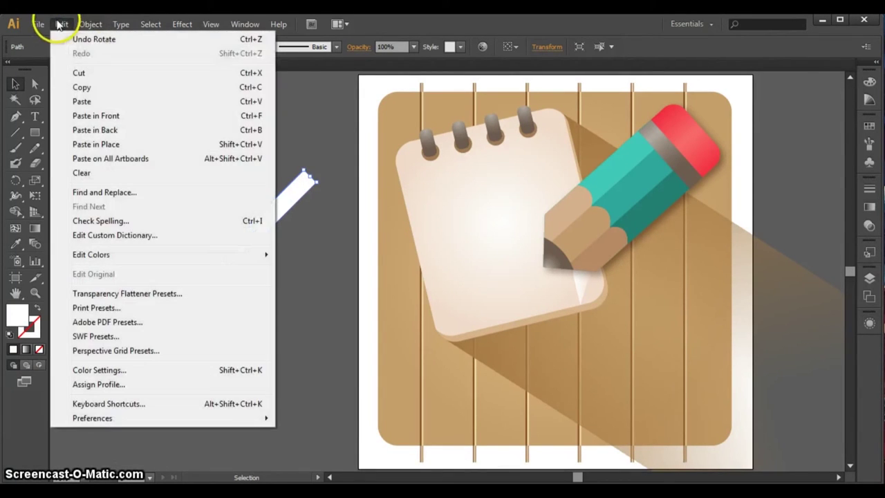
{"action": "left_click", "coordinate": [76, 87]}
{"action": "left_click", "coordinate": [61, 25]}
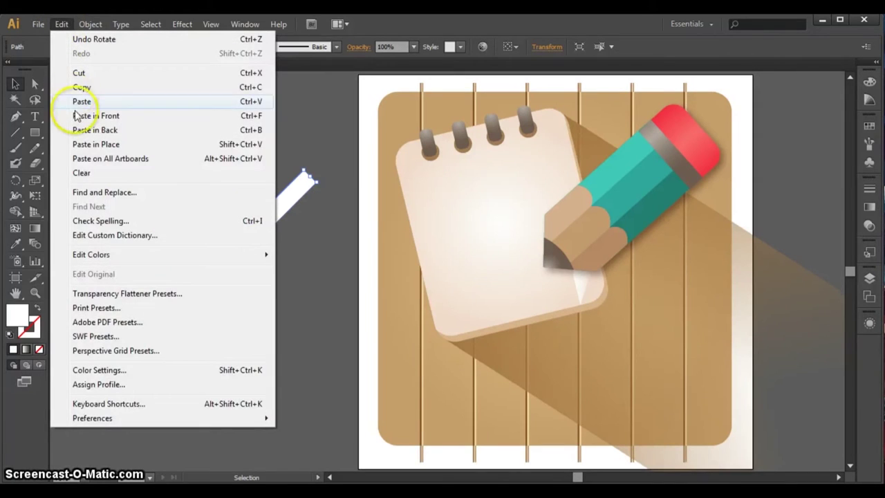
{"action": "left_click", "coordinate": [81, 101]}
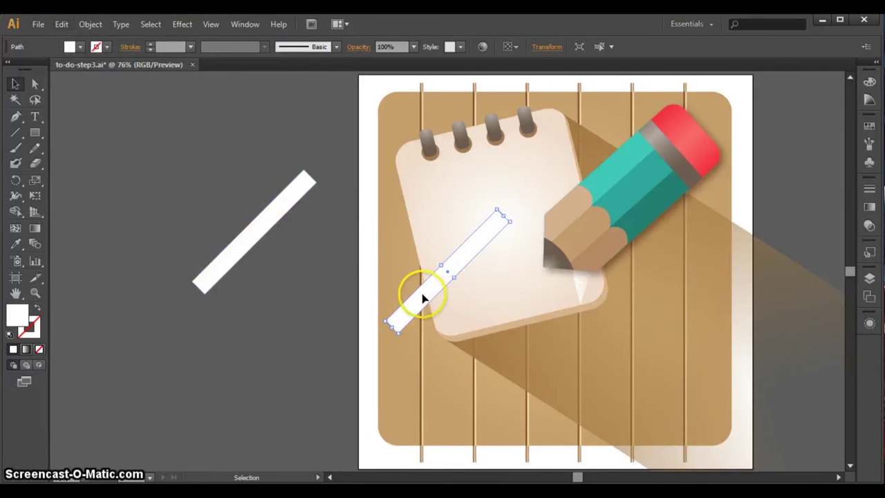
{"action": "left_click_drag", "start_coordinate": [423, 299], "coordinate": [195, 322]}
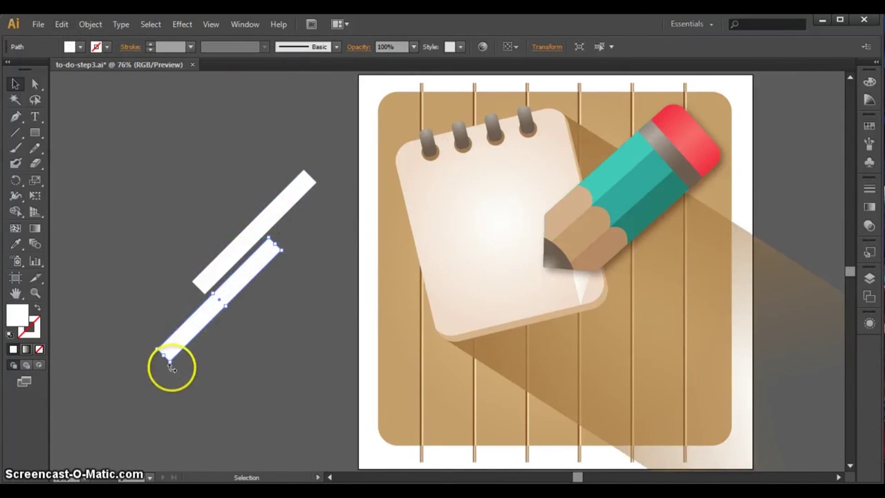
{"action": "mouse_move", "coordinate": [172, 366]}
{"action": "left_mouse_down"}
{"action": "mouse_move", "coordinate": [285, 360]}
{"action": "mouse_move", "coordinate": [276, 362]}
{"action": "mouse_move", "coordinate": [269, 339]}
{"action": "left_mouse_up"}
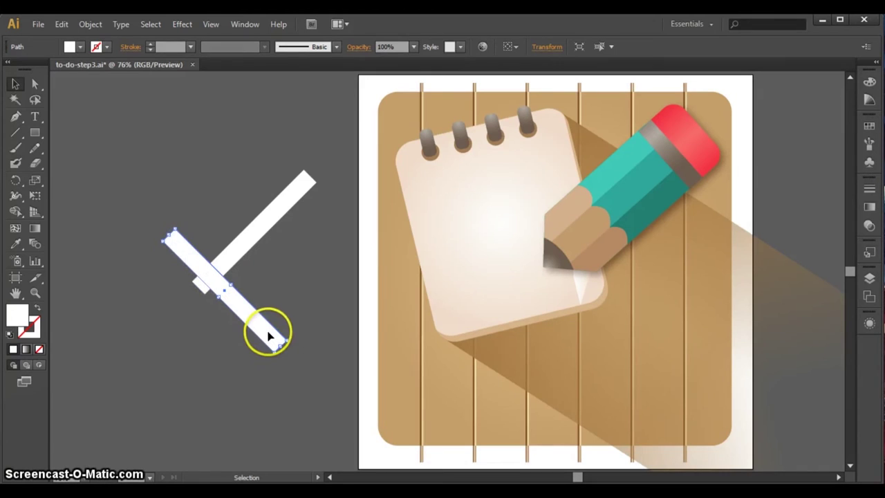
{"action": "left_click_drag", "start_coordinate": [128, 202], "coordinate": [312, 354]}
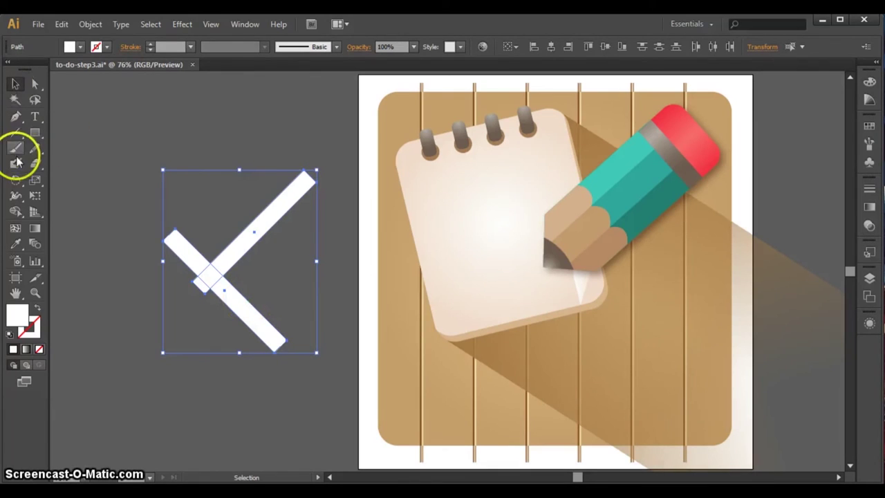
With Shape Builder, delete the overhanging bar end and unite the remaining pieces into one check mark
{"action": "left_click", "coordinate": [16, 212]}
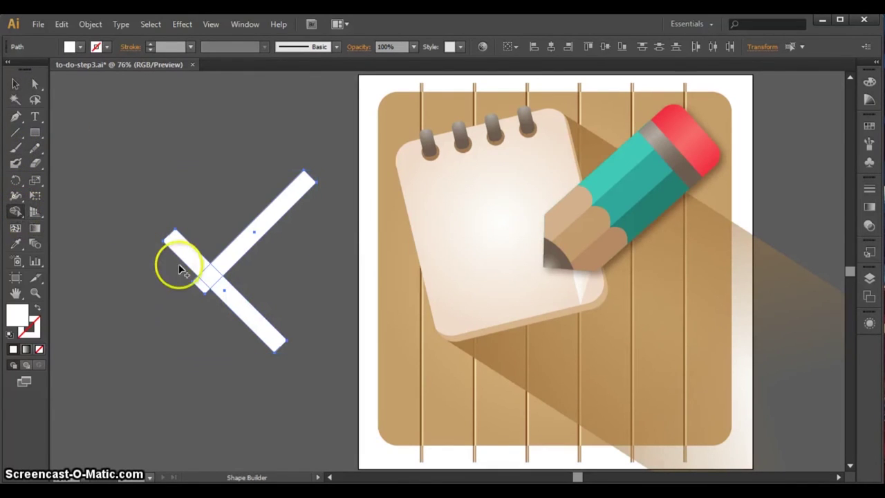
{"action": "left_click", "coordinate": [202, 287]}
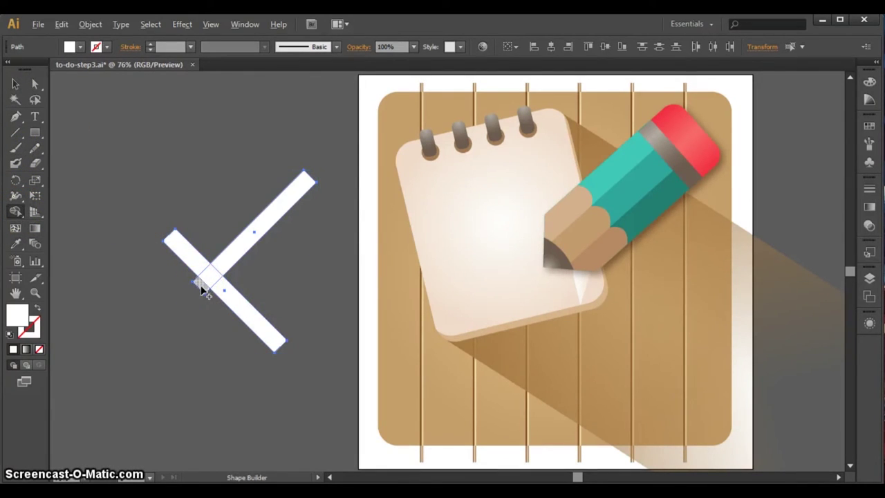
{"action": "left_click", "coordinate": [221, 296], "text": "alt"}
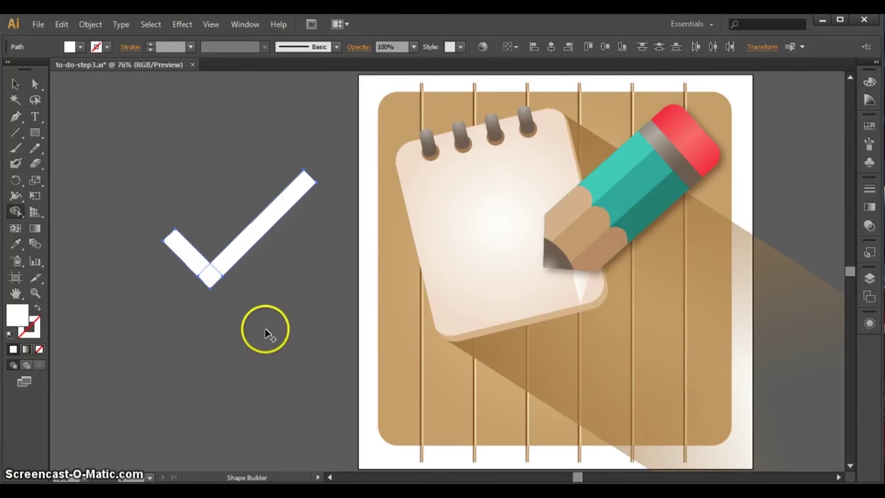
{"action": "mouse_move", "coordinate": [265, 329]}
{"action": "left_mouse_down"}
{"action": "mouse_move", "coordinate": [174, 263]}
{"action": "mouse_move", "coordinate": [185, 235]}
{"action": "left_mouse_up"}
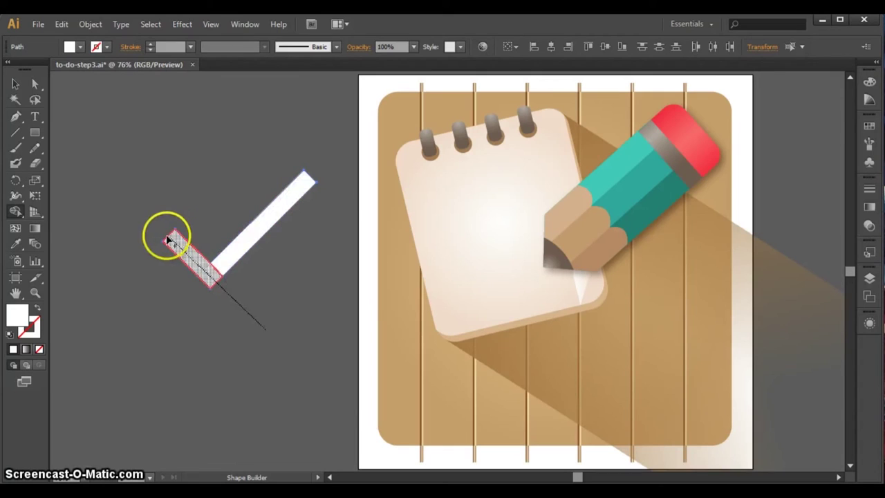
{"action": "left_click_drag", "start_coordinate": [169, 324], "coordinate": [242, 252]}
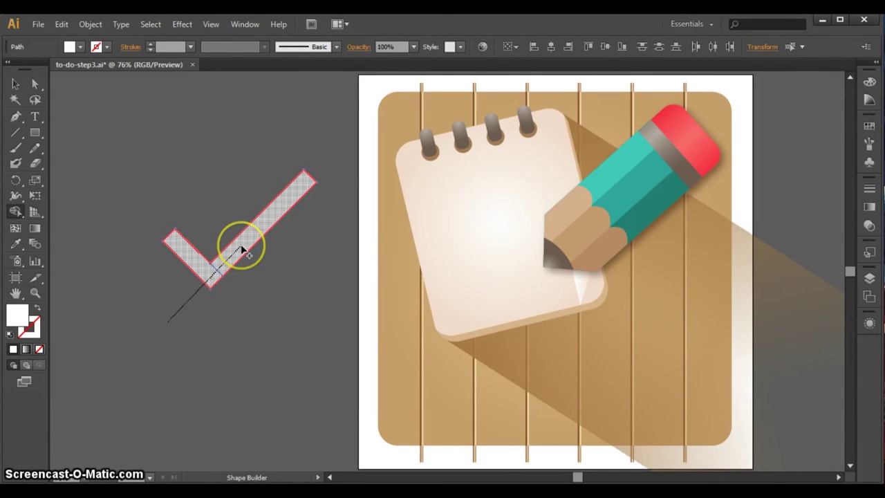
{"action": "left_click_drag", "start_coordinate": [242, 250], "coordinate": [239, 247]}
{"action": "left_click_drag", "start_coordinate": [240, 305], "coordinate": [206, 274]}
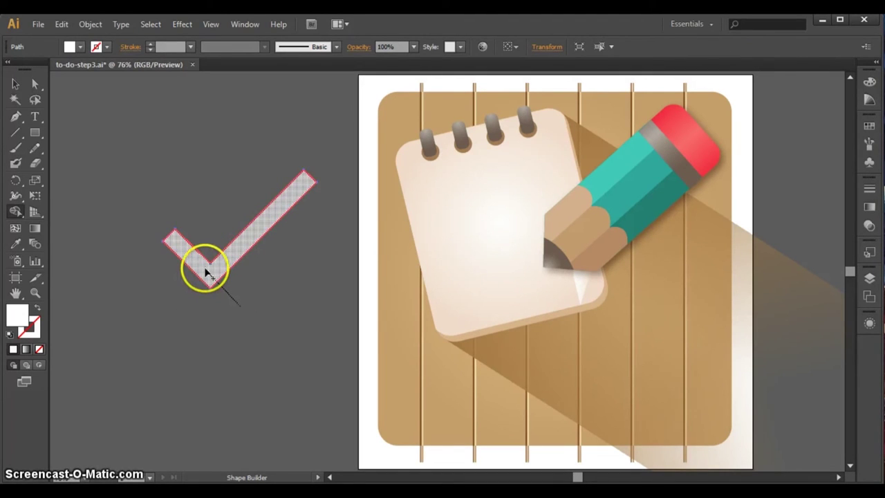
{"action": "left_click_drag", "start_coordinate": [206, 274], "coordinate": [208, 268]}
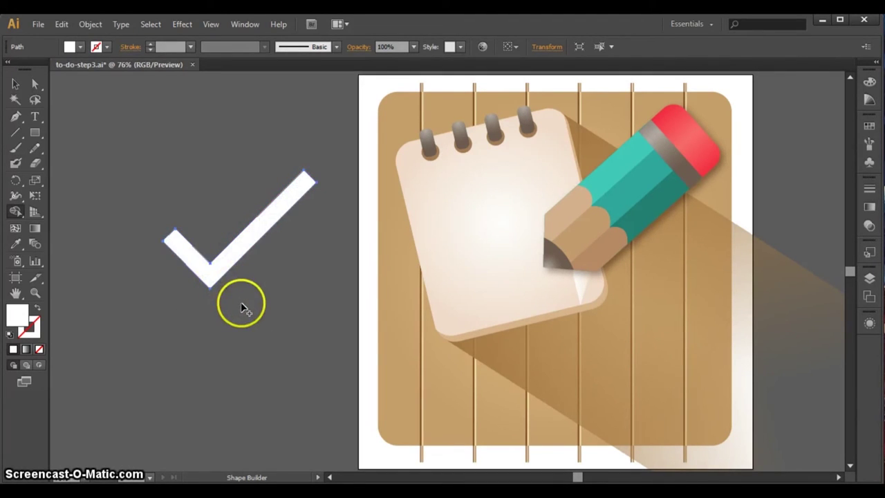
{"action": "left_click", "coordinate": [15, 84]}
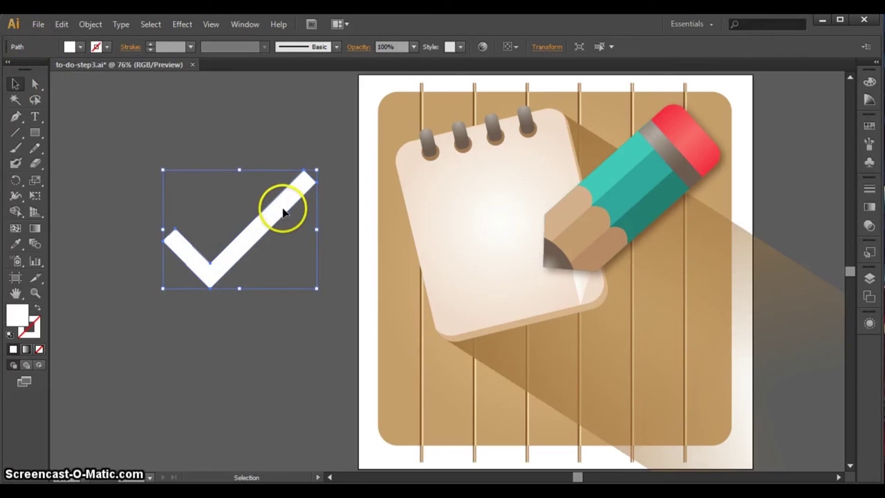
Fill the check mark with a radial gradient and make its left stop a yellow-green
{"action": "left_click", "coordinate": [870, 206]}
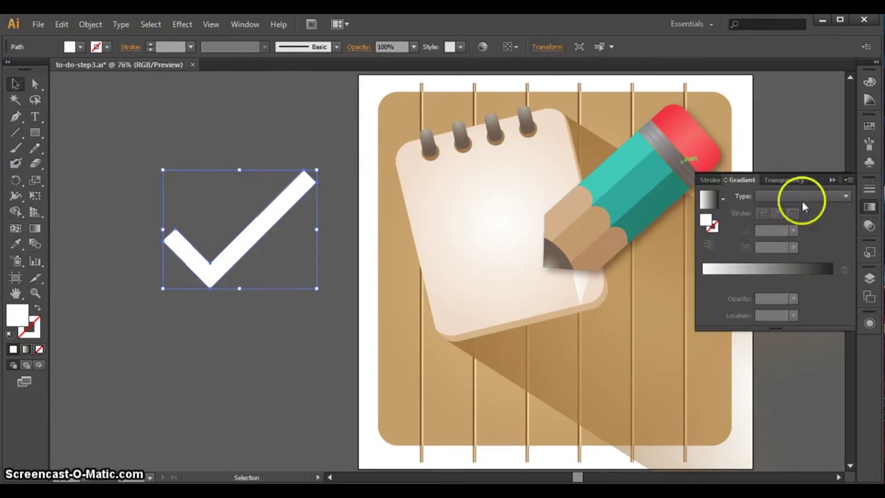
{"action": "left_click", "coordinate": [709, 200]}
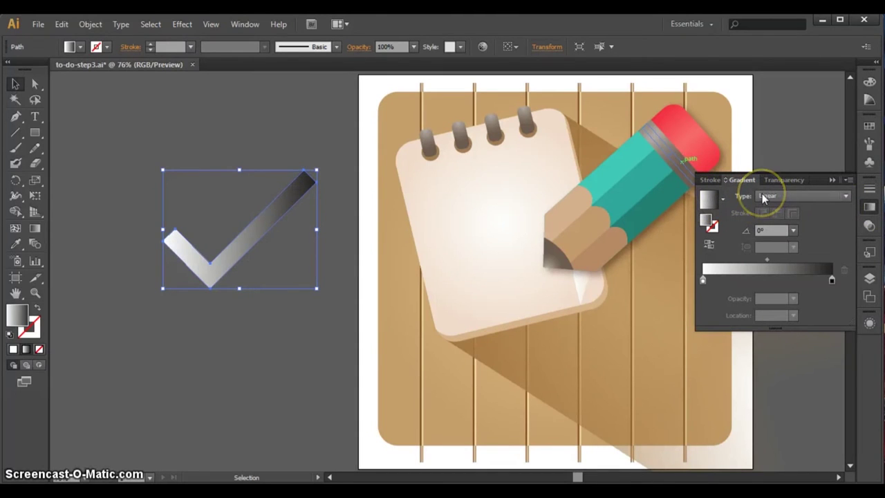
{"action": "left_click", "coordinate": [761, 195]}
{"action": "left_click", "coordinate": [766, 222]}
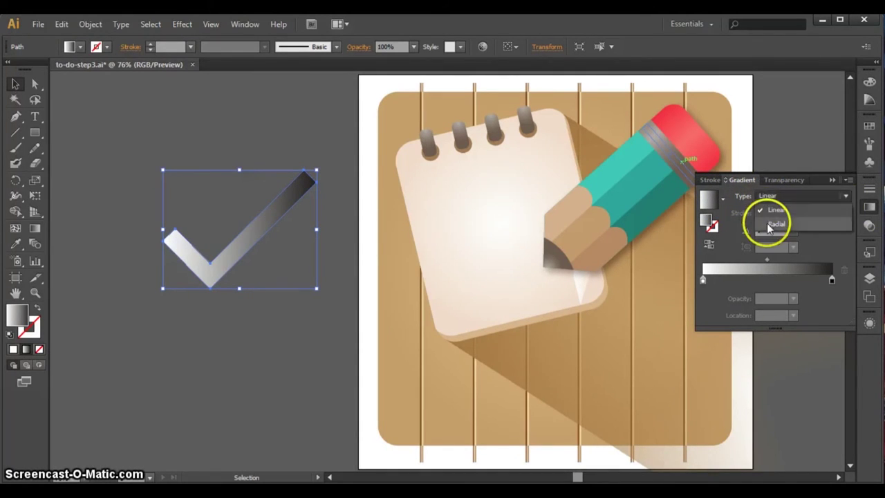
{"action": "double_click", "coordinate": [702, 281]}
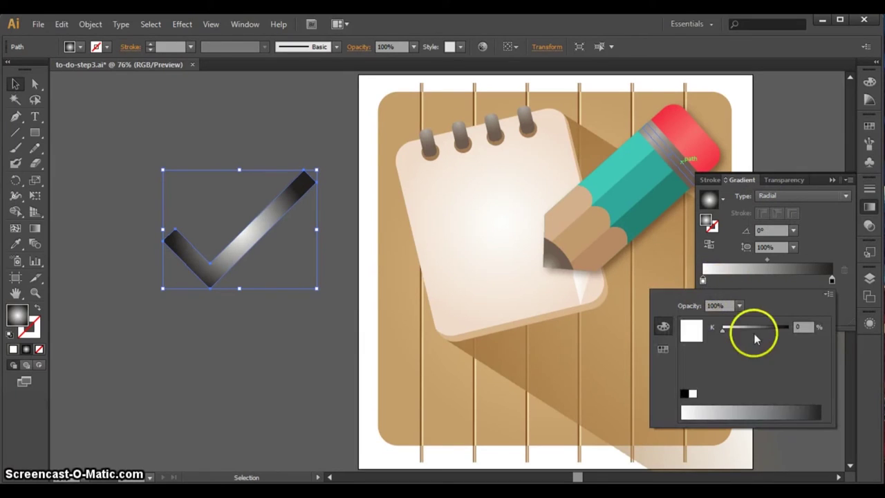
{"action": "left_click", "coordinate": [662, 349]}
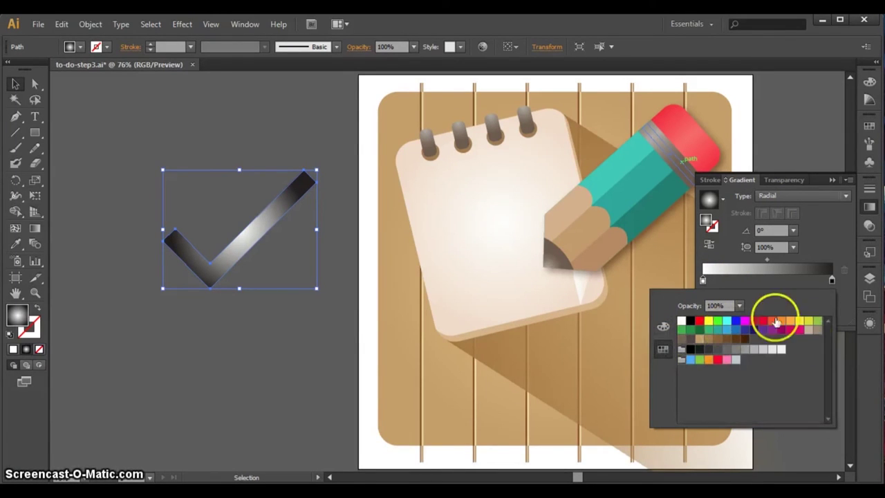
{"action": "left_click", "coordinate": [817, 320]}
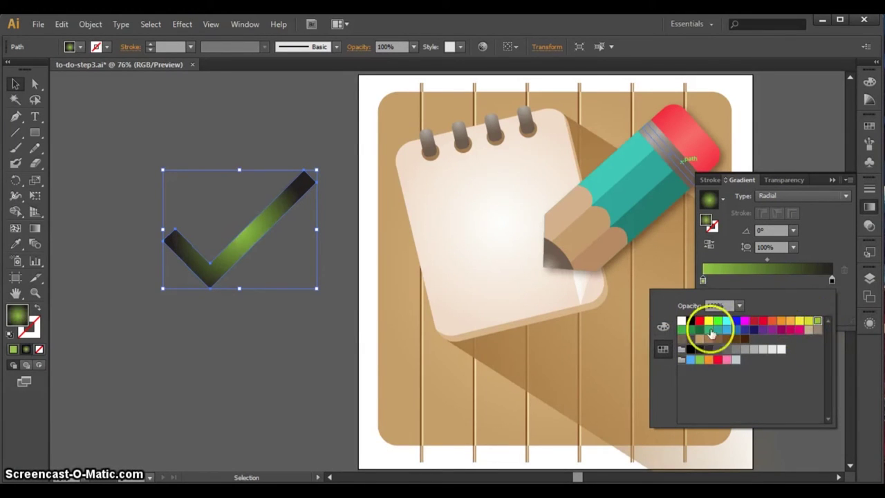
{"action": "left_click", "coordinate": [662, 326]}
{"action": "type", "text": "e5f034"}
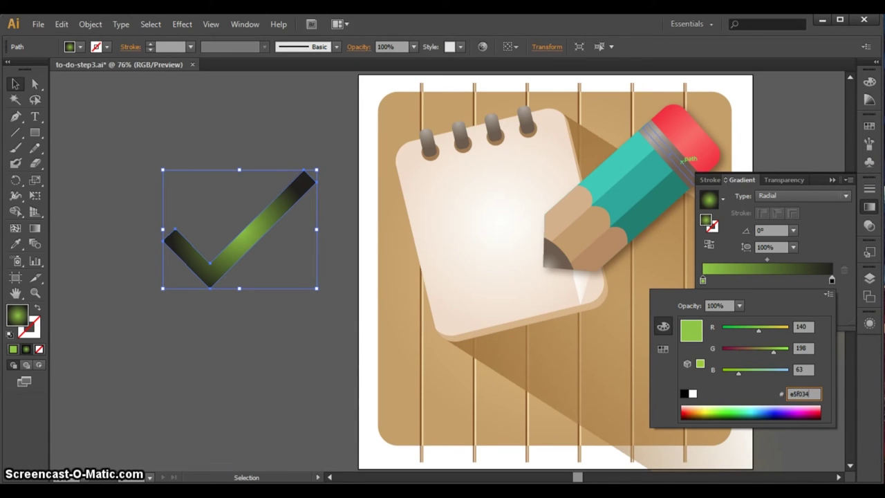
{"action": "left_click", "coordinate": [803, 369]}
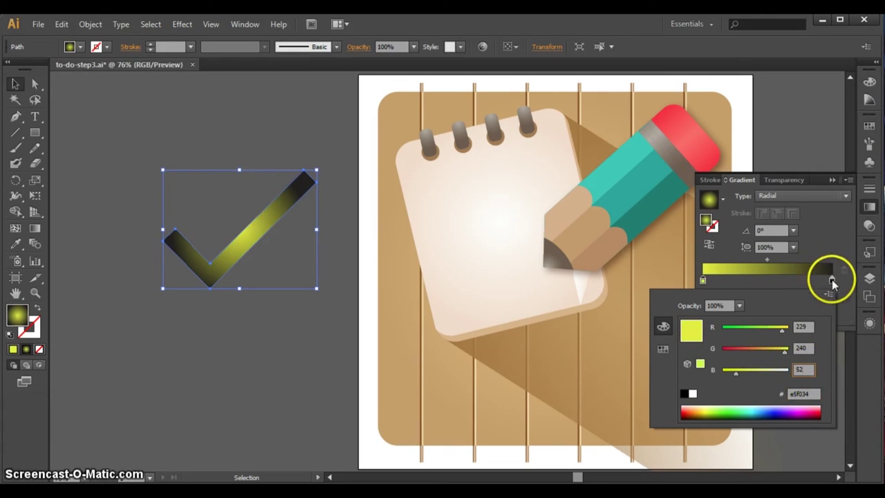
Change the right gradient stop to yellow-green hex bdd734
{"action": "left_click", "coordinate": [832, 279]}
{"action": "double_click", "coordinate": [832, 279]}
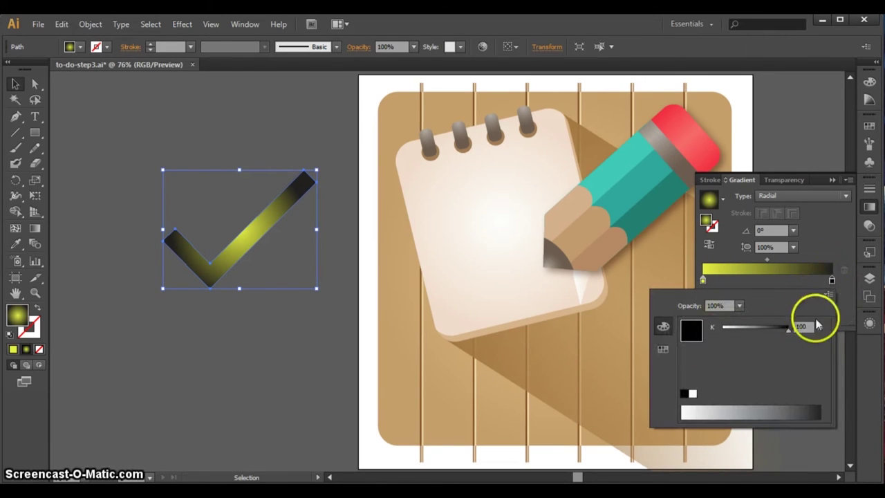
{"action": "left_click", "coordinate": [662, 349]}
{"action": "left_click", "coordinate": [808, 321]}
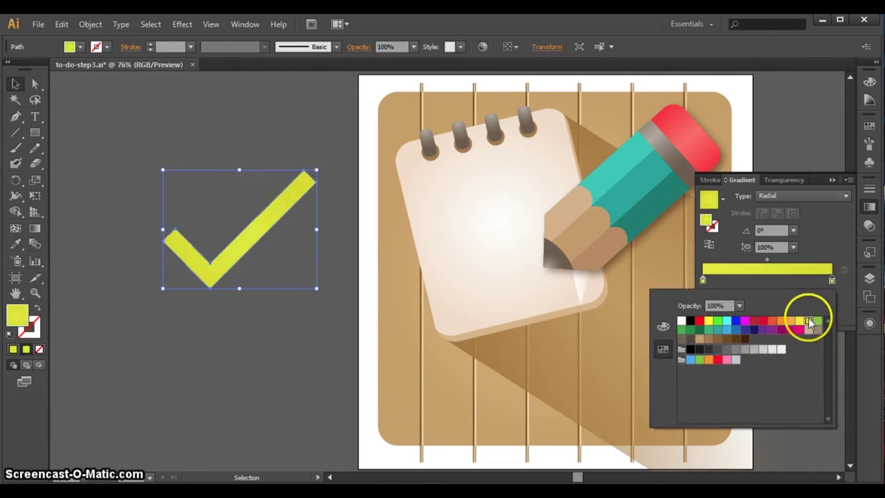
{"action": "left_click", "coordinate": [662, 327]}
{"action": "left_click_drag", "start_coordinate": [803, 394], "coordinate": [756, 385]}
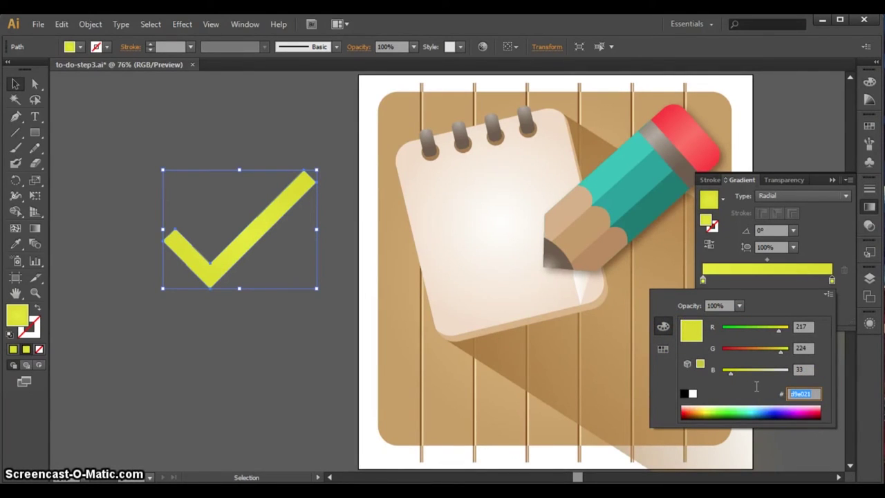
{"action": "type", "text": "bdd734"}
{"action": "left_click", "coordinate": [800, 348]}
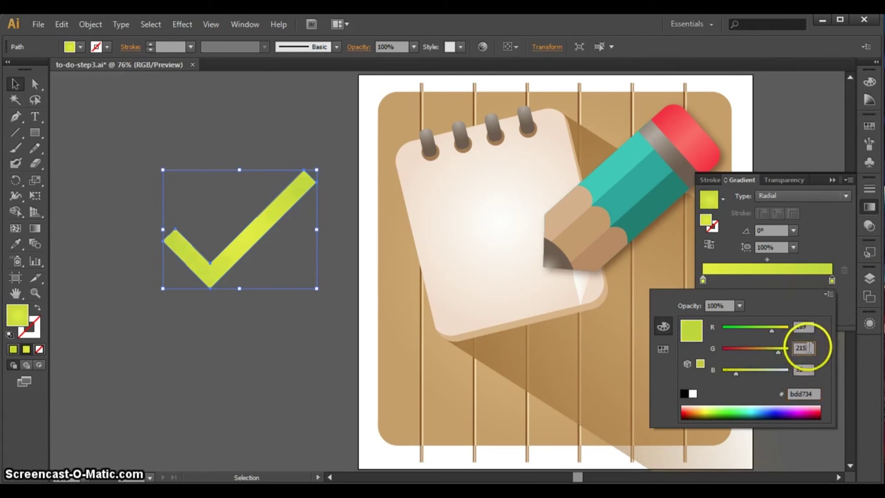
{"action": "left_click", "coordinate": [826, 242]}
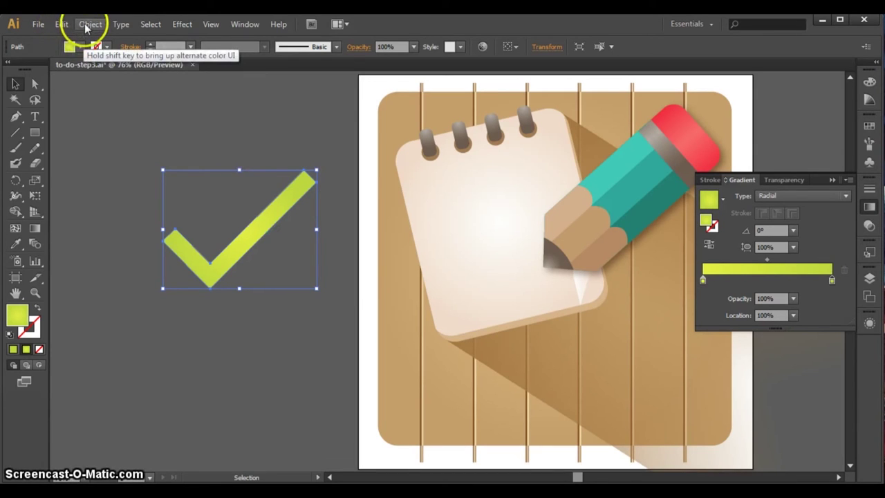
Paste a copy of the check mark in place and nudge it slightly down and right
{"action": "left_click", "coordinate": [61, 25]}
{"action": "left_click", "coordinate": [81, 87]}
{"action": "left_click", "coordinate": [61, 24]}
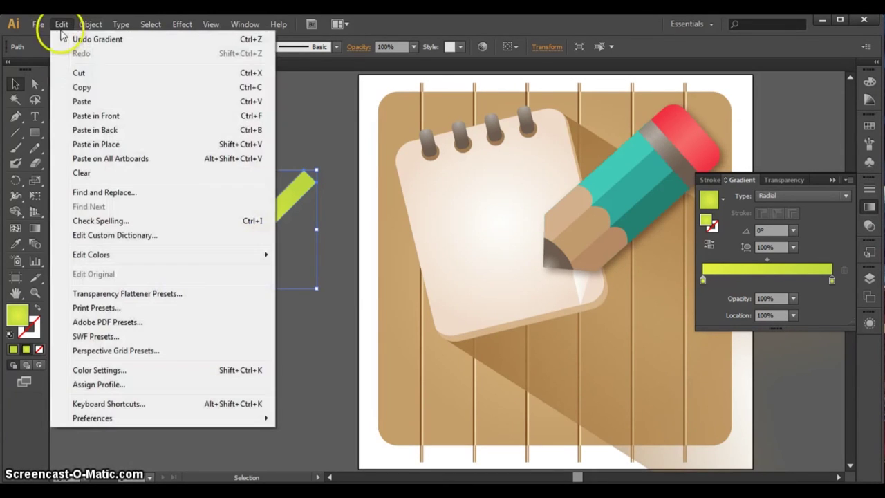
{"action": "left_click", "coordinate": [79, 144]}
{"action": "key", "text": "Down"}
{"action": "key", "text": "Down"}
{"action": "key", "text": "Down"}
{"action": "key", "text": "Right"}
{"action": "key", "text": "Right"}
{"action": "key", "text": "Right"}
{"action": "key", "text": "Right"}
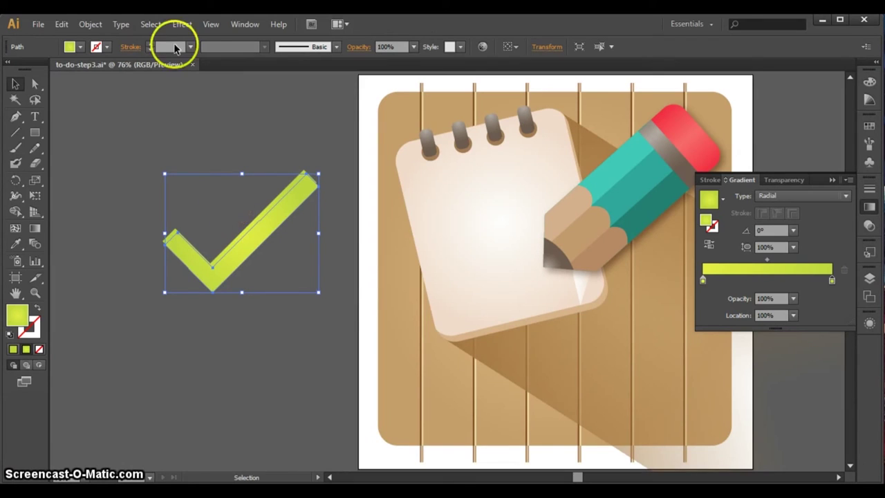
Bring the check mark copy to the front and give it a different fill colour
{"action": "left_click", "coordinate": [90, 25]}
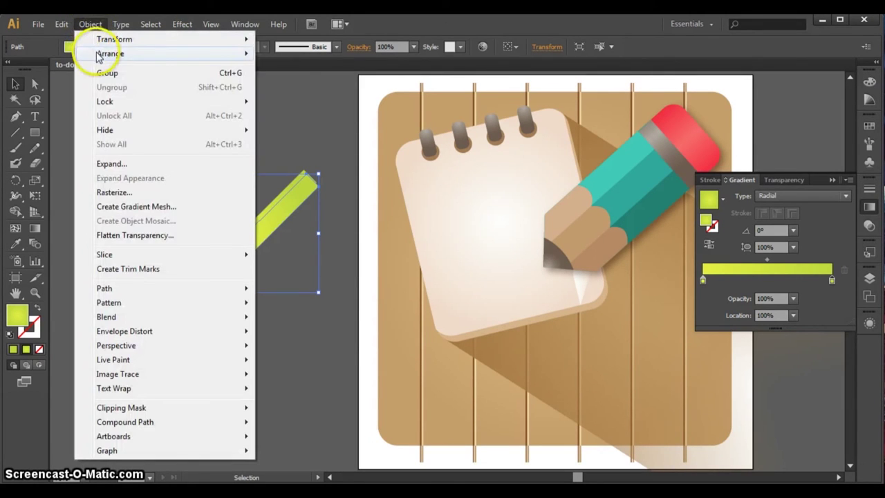
{"action": "left_click", "coordinate": [351, 119]}
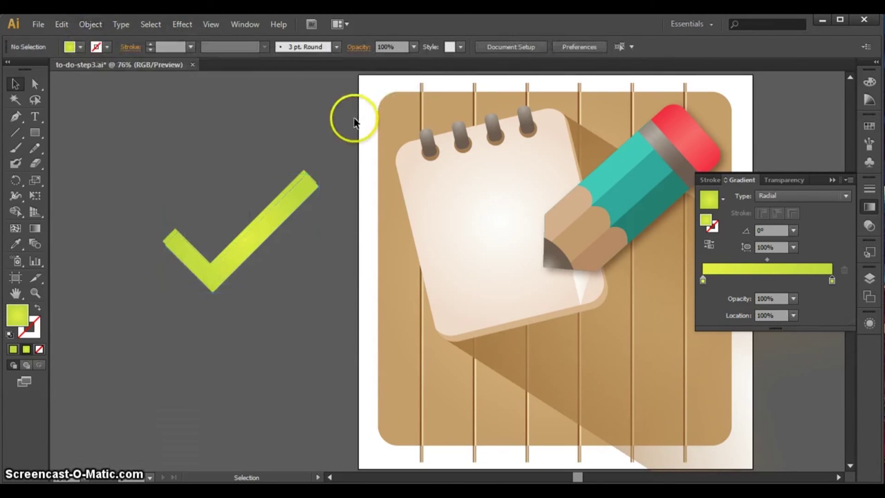
{"action": "left_click", "coordinate": [281, 196]}
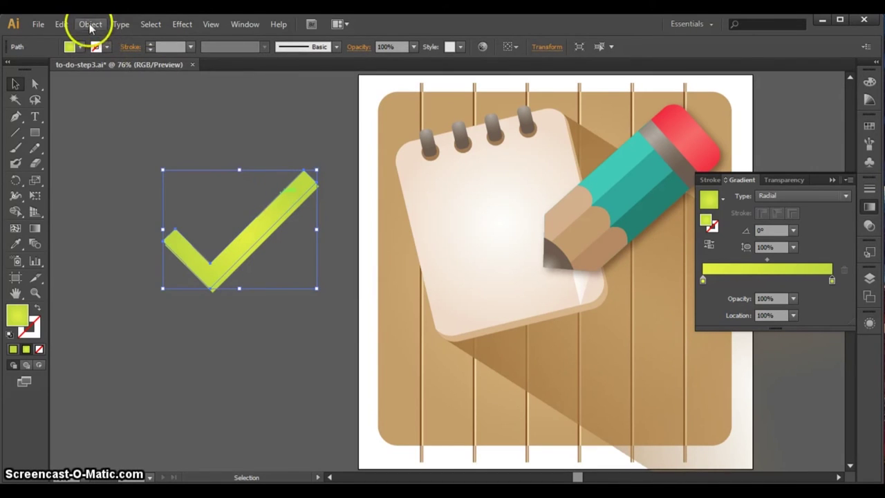
{"action": "left_click", "coordinate": [90, 24]}
{"action": "left_click", "coordinate": [286, 50]}
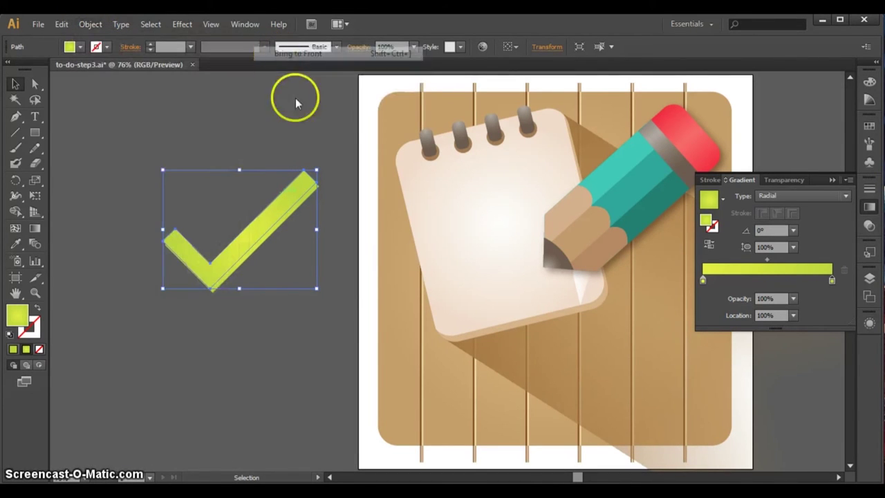
{"action": "left_click", "coordinate": [320, 194]}
{"action": "left_click", "coordinate": [312, 192]}
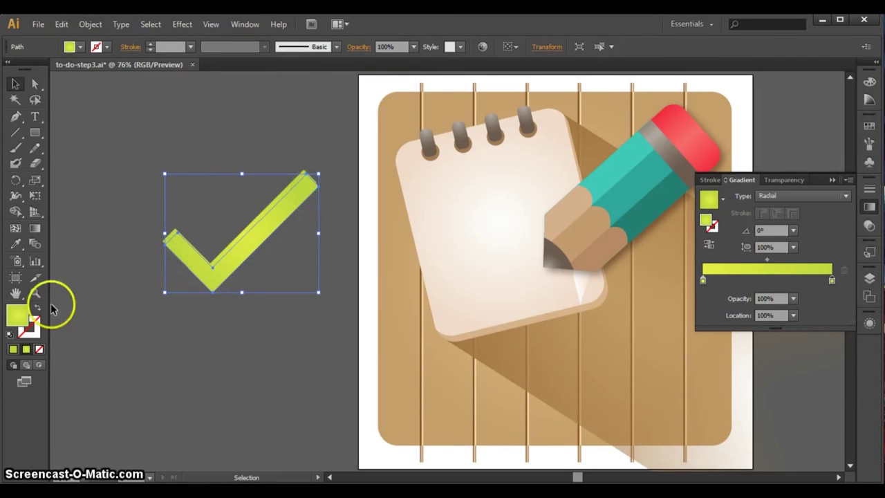
{"action": "double_click", "coordinate": [19, 316]}
{"action": "type", "text": "9dcd34"}
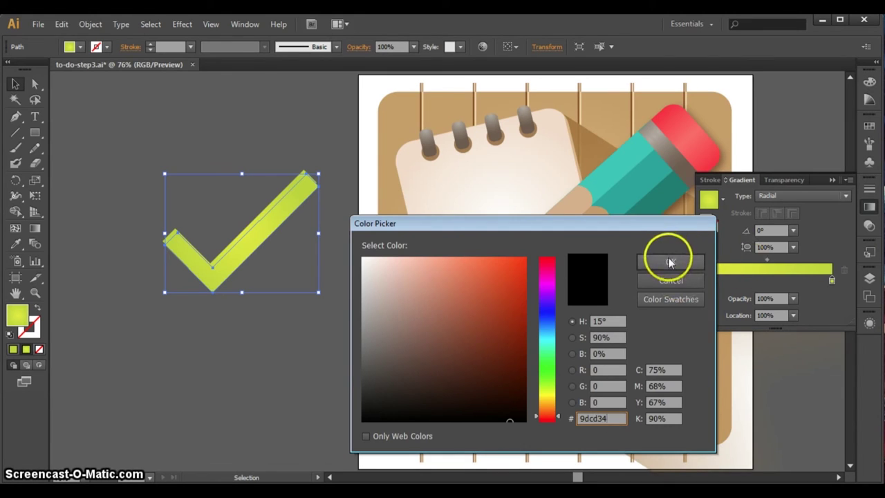
{"action": "left_click", "coordinate": [669, 261]}
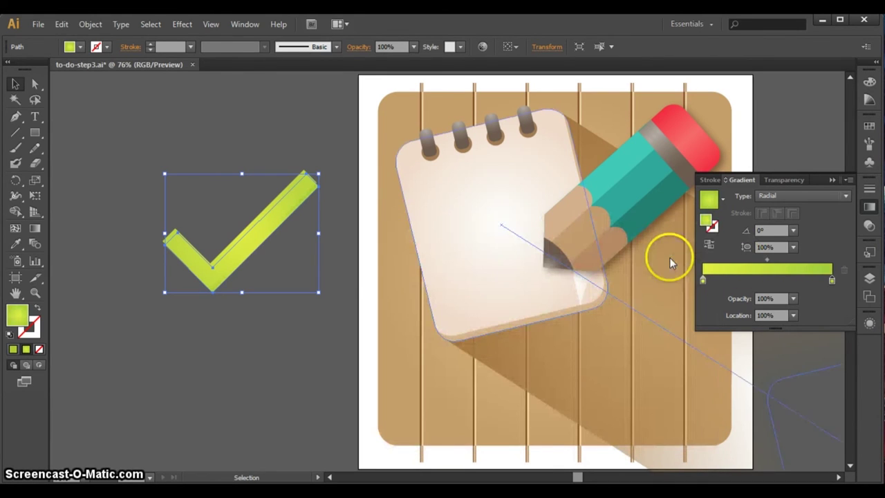
{"action": "left_click", "coordinate": [224, 337]}
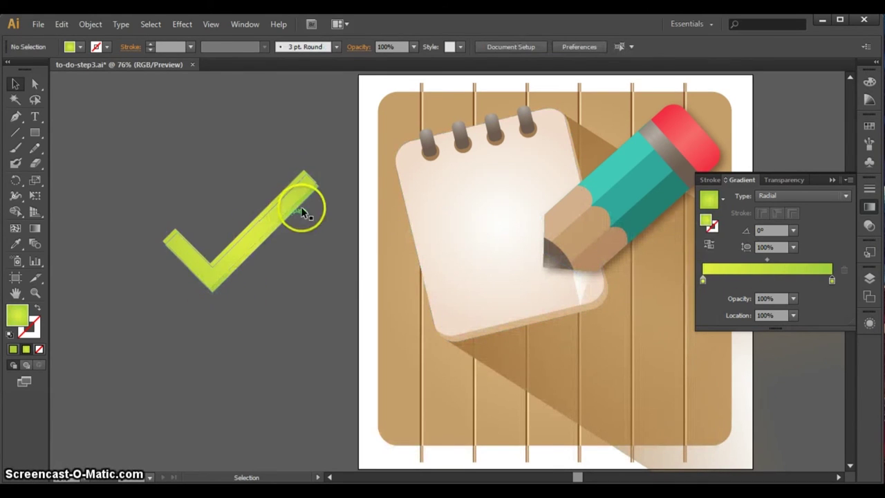
Move both check mark layers over the notepad's lower-left corner and tilt them slightly
{"action": "left_click_drag", "start_coordinate": [104, 222], "coordinate": [267, 312]}
{"action": "left_click", "coordinate": [838, 477]}
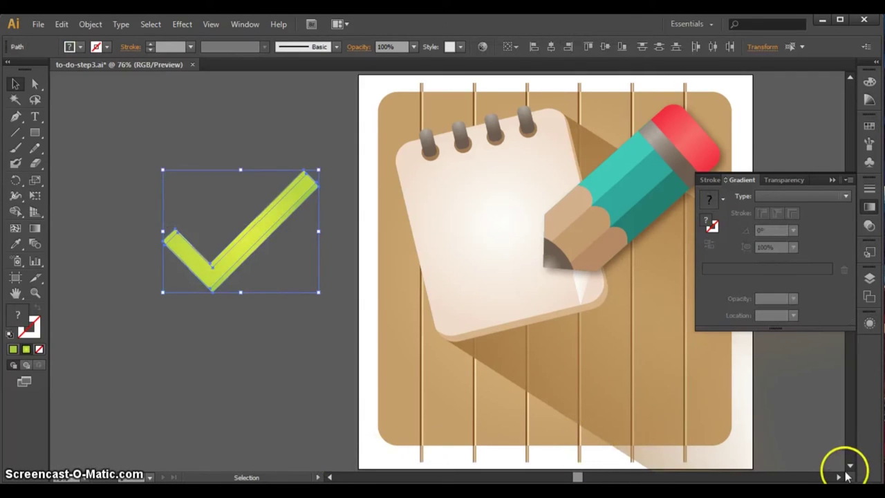
{"action": "left_click", "coordinate": [838, 477]}
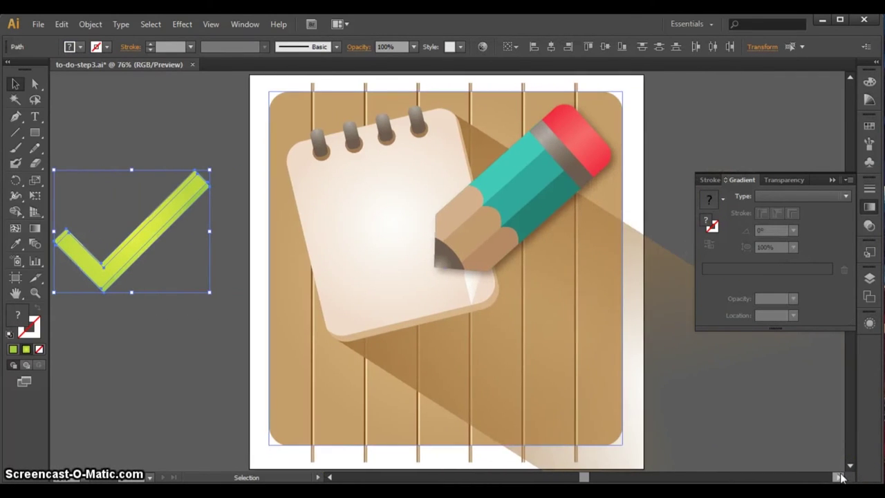
{"action": "mouse_move", "coordinate": [117, 252]}
{"action": "left_mouse_down"}
{"action": "mouse_move", "coordinate": [425, 361]}
{"action": "mouse_move", "coordinate": [360, 376]}
{"action": "left_mouse_up"}
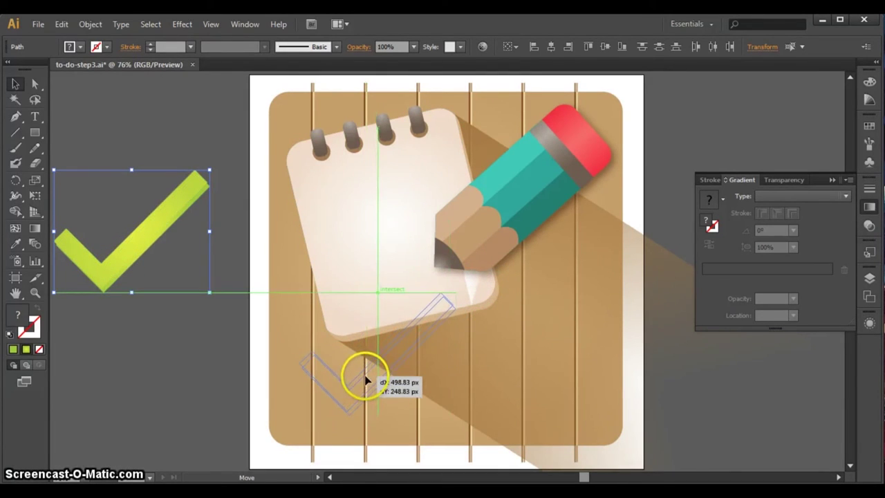
{"action": "left_click_drag", "start_coordinate": [360, 376], "coordinate": [365, 375]}
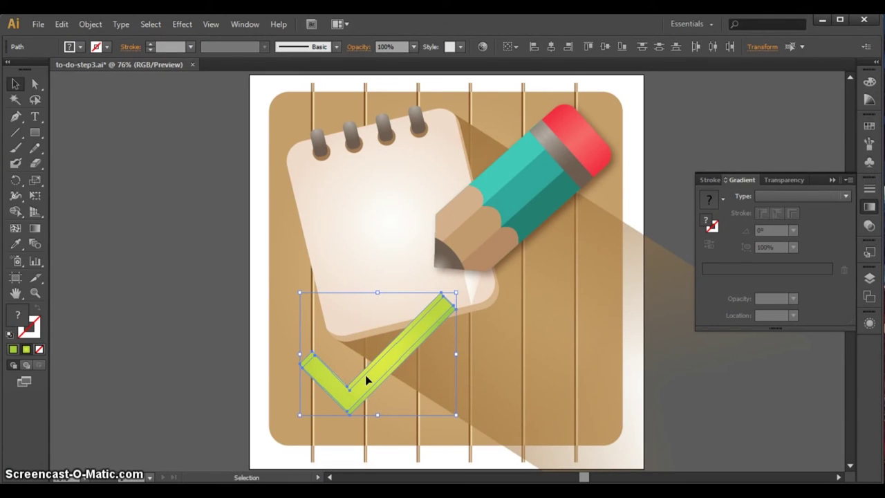
{"action": "left_click_drag", "start_coordinate": [364, 374], "coordinate": [353, 377]}
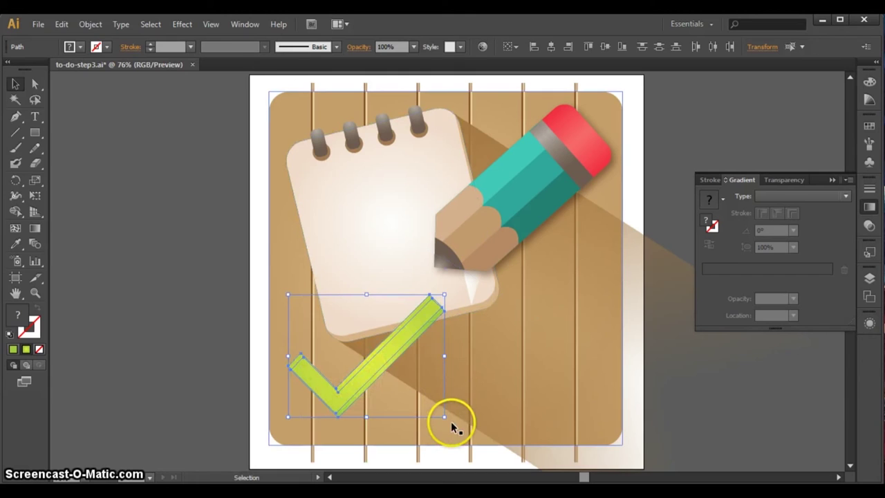
{"action": "left_click_drag", "start_coordinate": [451, 423], "coordinate": [440, 437]}
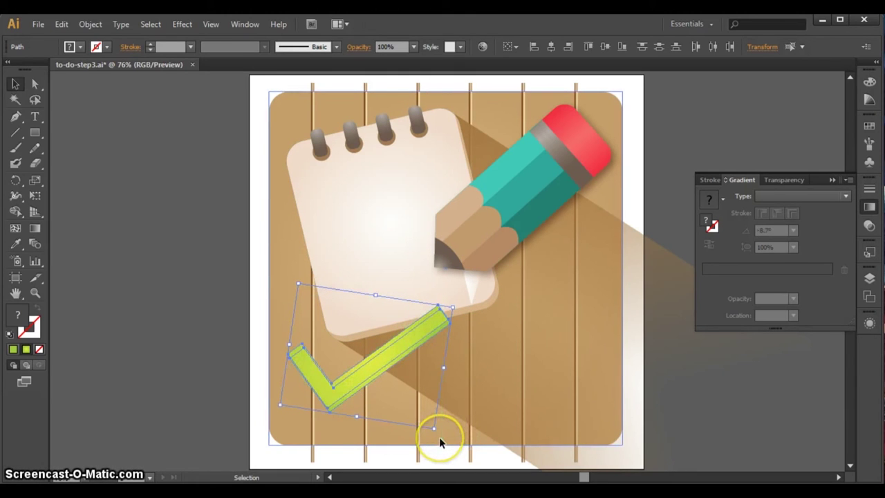
{"action": "left_click_drag", "start_coordinate": [438, 437], "coordinate": [443, 427]}
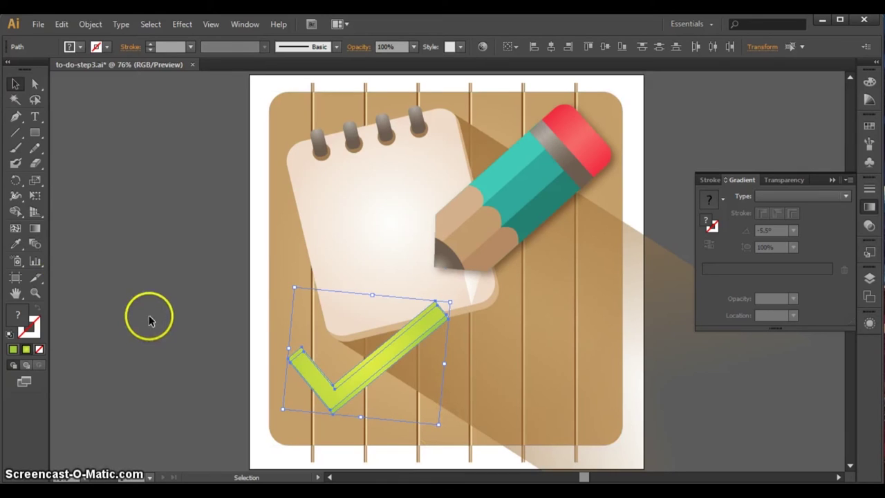
{"action": "left_click", "coordinate": [471, 362]}
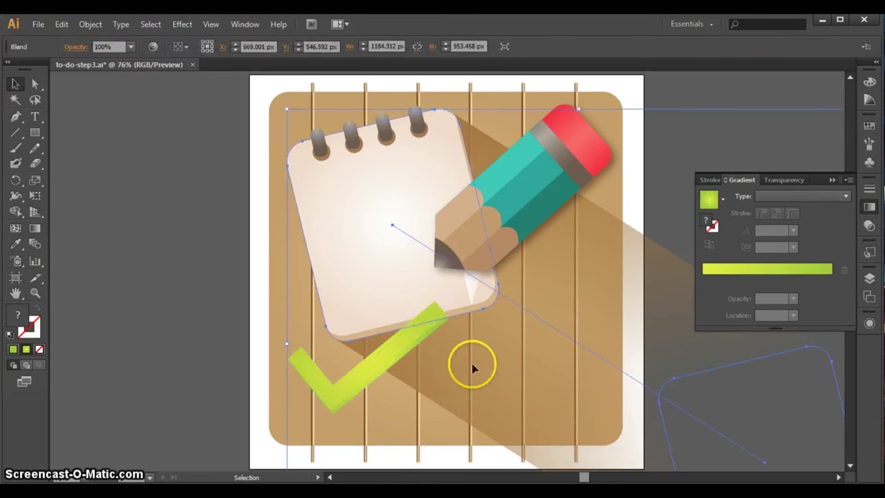
Copy the check mark, paste it in front, and drag the copy to the right
{"action": "left_click", "coordinate": [201, 365]}
{"action": "scroll", "coordinate": [846, 468], "scroll_direction": "right", "scroll_amount": 3}
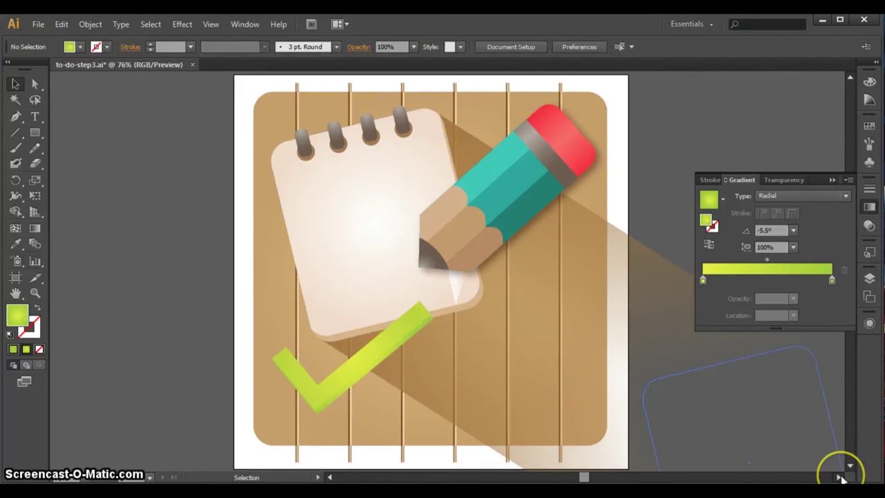
{"action": "scroll", "coordinate": [849, 468], "scroll_direction": "down", "scroll_amount": 1}
{"action": "scroll", "coordinate": [849, 469], "scroll_direction": "down", "scroll_amount": 3}
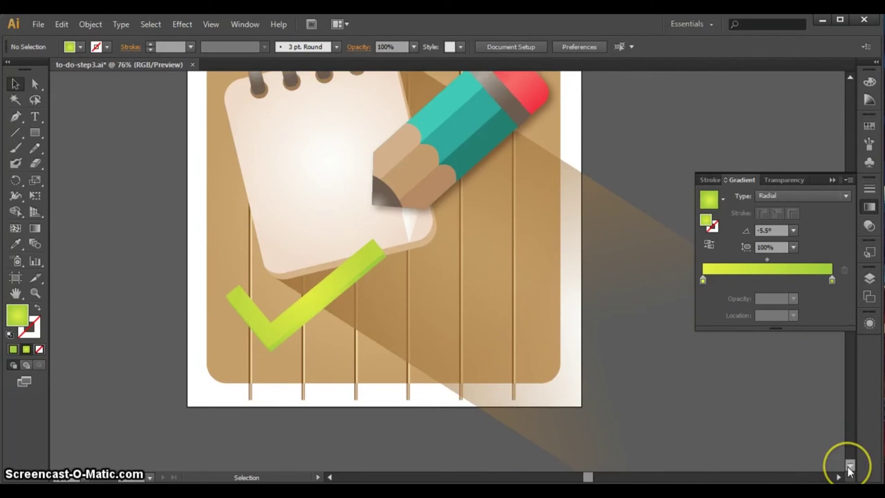
{"action": "left_click", "coordinate": [282, 324]}
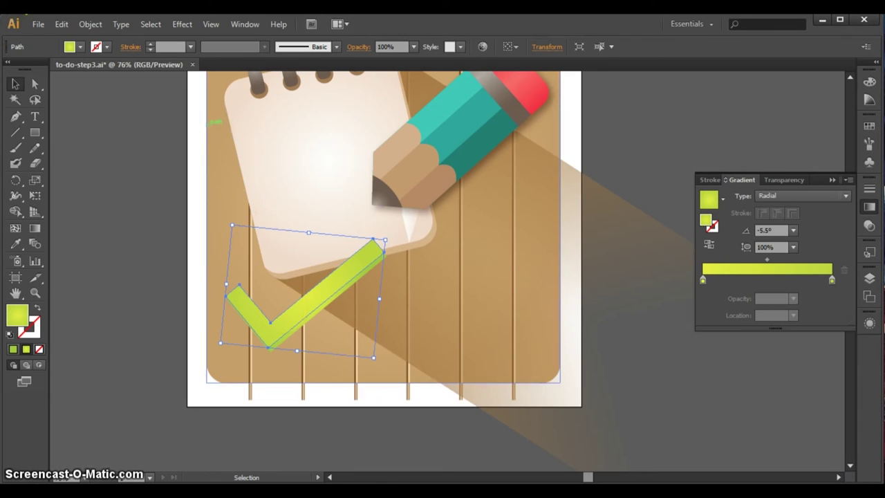
{"action": "left_click", "coordinate": [61, 25]}
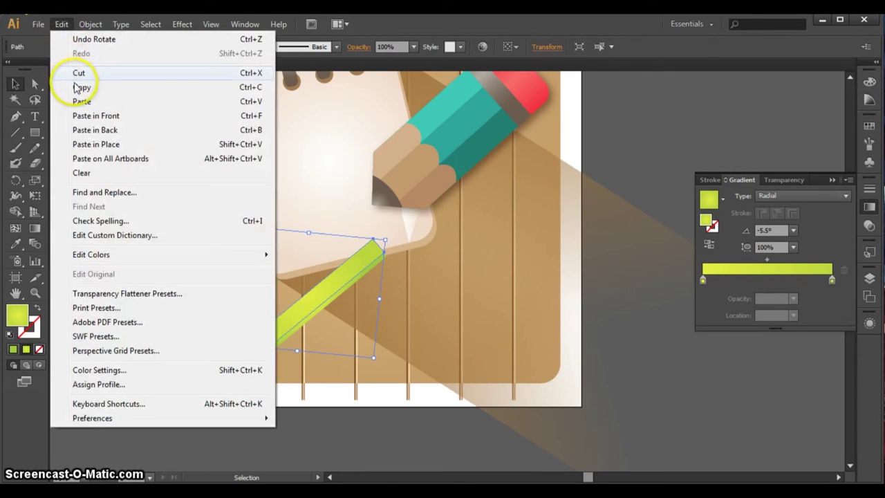
{"action": "left_click", "coordinate": [62, 24]}
{"action": "left_click", "coordinate": [63, 26]}
{"action": "left_click", "coordinate": [81, 100]}
{"action": "left_click", "coordinate": [61, 24]}
{"action": "left_click", "coordinate": [83, 115]}
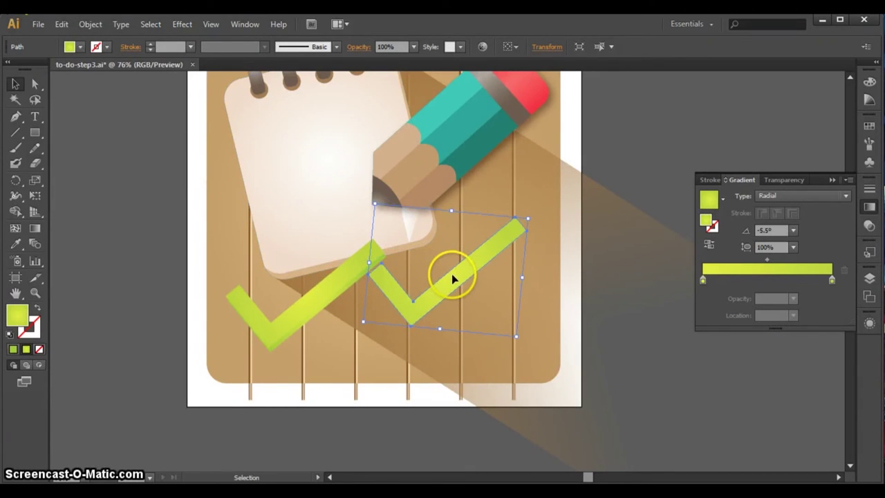
{"action": "left_click_drag", "start_coordinate": [452, 273], "coordinate": [479, 315]}
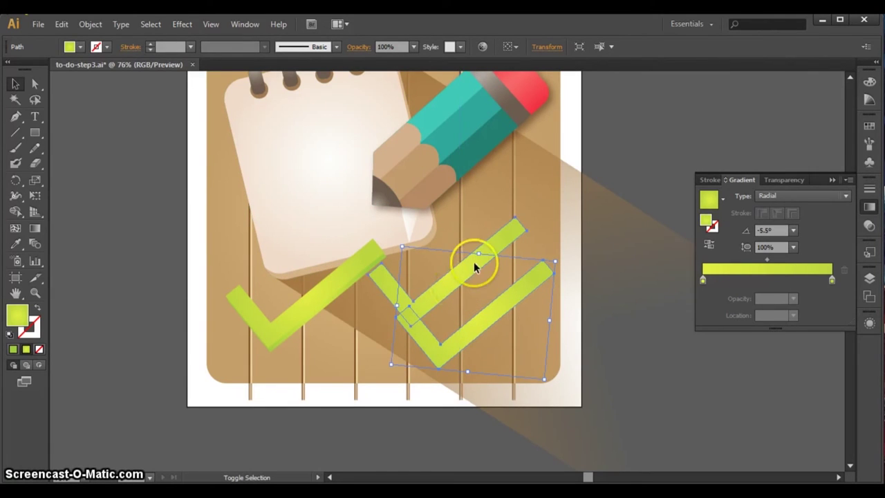
Fill the checkmark copies with the tan brown swatch (R166 G124 B82)
{"action": "left_click", "coordinate": [868, 128]}
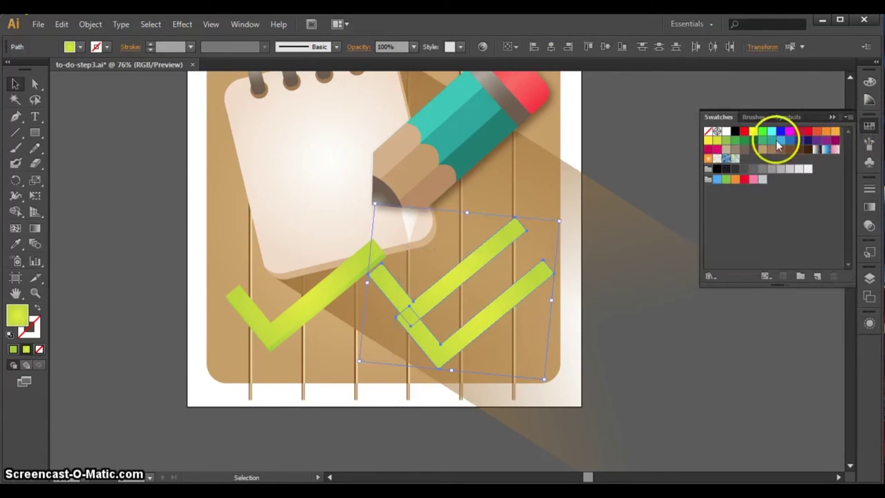
{"action": "left_click", "coordinate": [772, 149]}
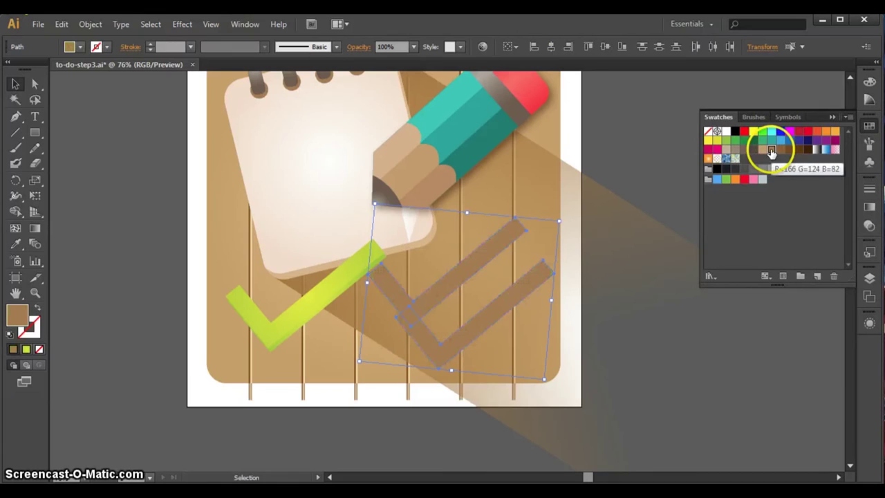
{"action": "left_click", "coordinate": [615, 181]}
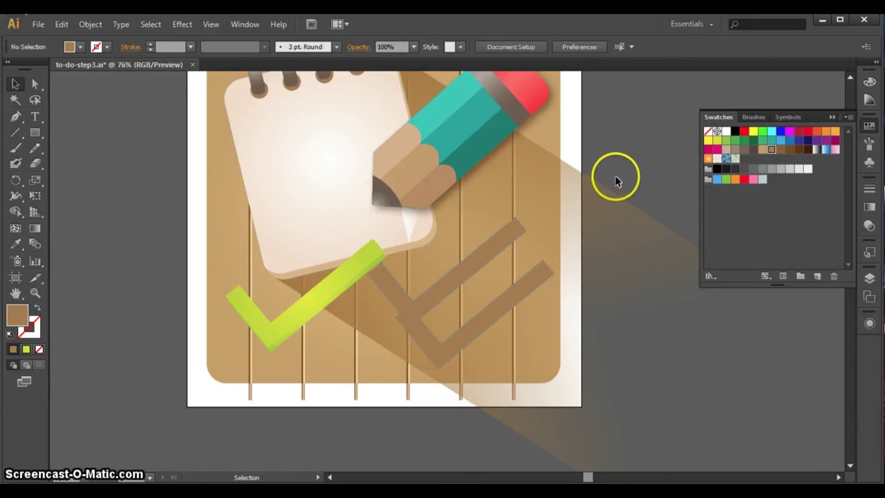
Align one brown copy to the green checkmark's left and bottom edges
{"action": "left_click", "coordinate": [480, 253]}
{"action": "left_click", "coordinate": [307, 296], "text": "shift"}
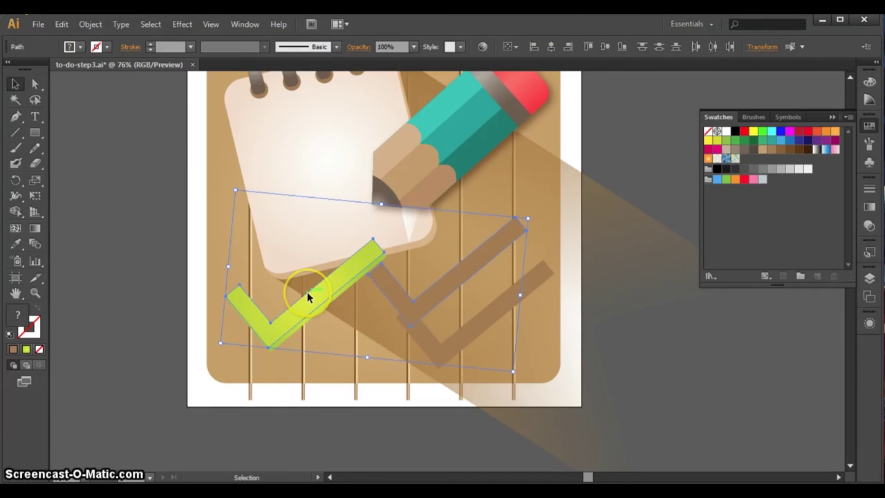
{"action": "left_click", "coordinate": [533, 47]}
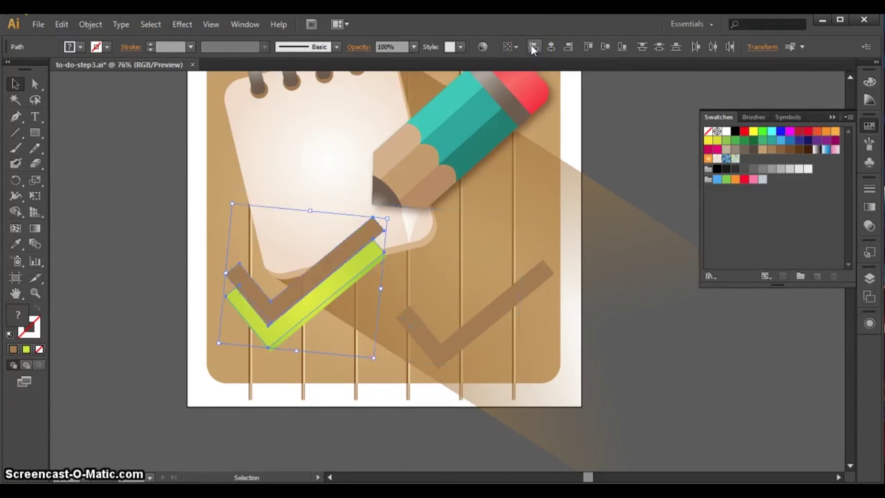
{"action": "left_click", "coordinate": [622, 47]}
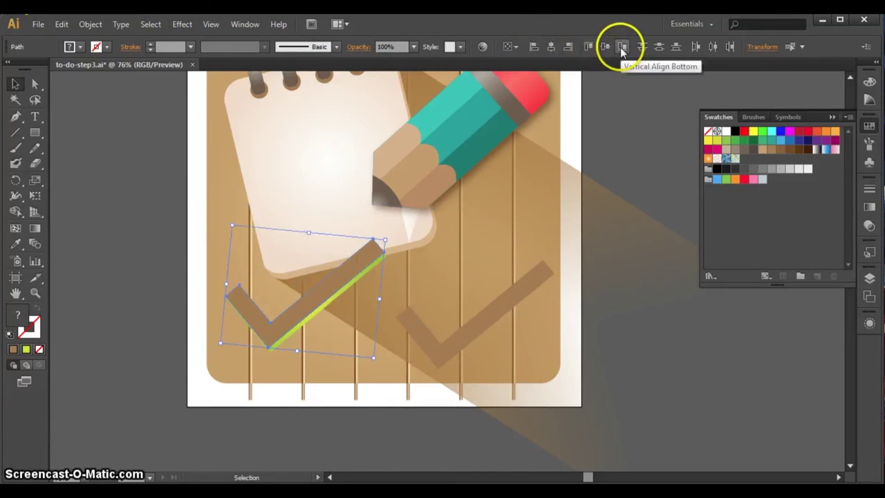
{"action": "left_click", "coordinate": [626, 117]}
{"action": "left_click", "coordinate": [850, 467]}
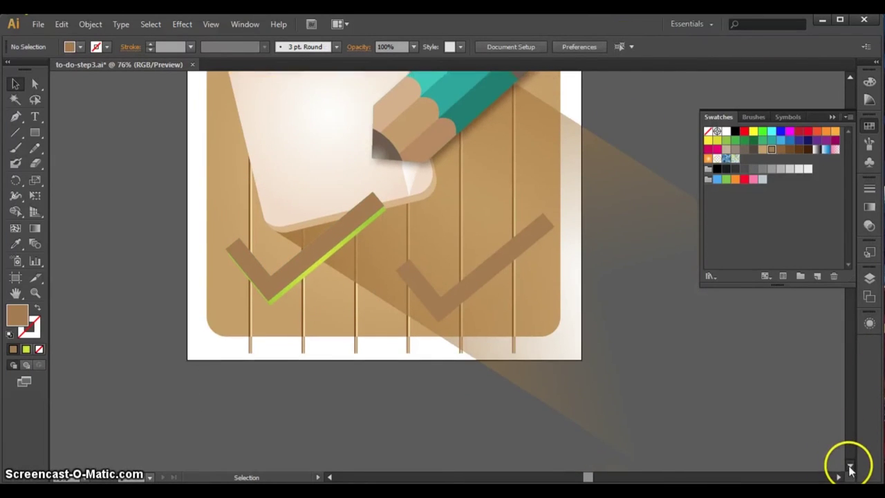
Drag the second brown checkmark down and right onto the pasteboard past the board's lower-right corner
{"action": "mouse_move", "coordinate": [482, 255]}
{"action": "left_mouse_down"}
{"action": "mouse_move", "coordinate": [600, 336]}
{"action": "mouse_move", "coordinate": [641, 377]}
{"action": "left_mouse_up"}
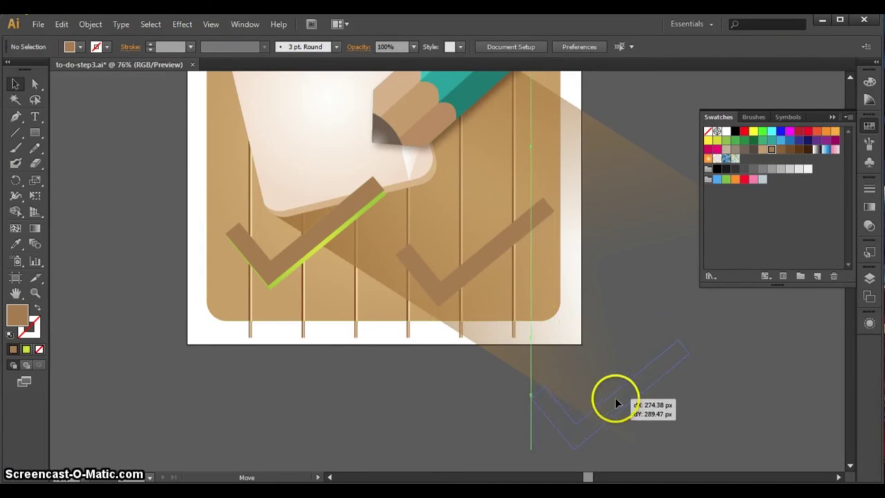
{"action": "left_click_drag", "start_coordinate": [641, 375], "coordinate": [609, 399]}
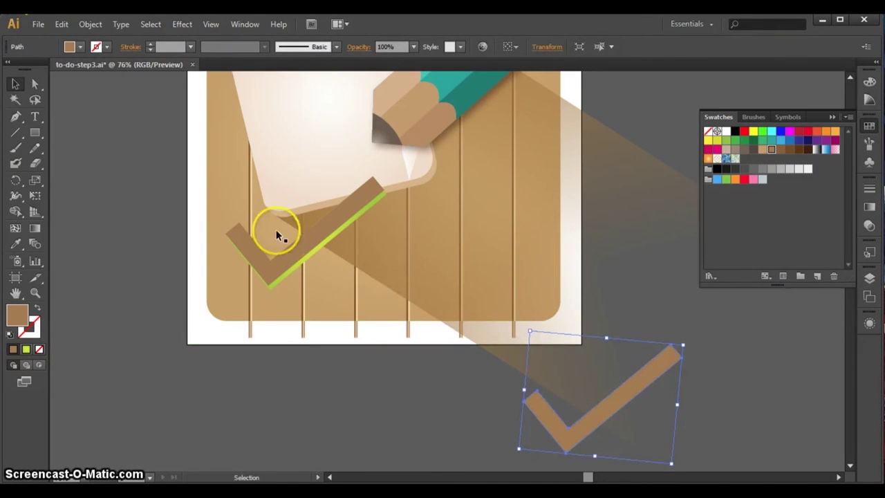
{"action": "left_click", "coordinate": [849, 465]}
{"action": "left_click_drag", "start_coordinate": [639, 371], "coordinate": [619, 391]}
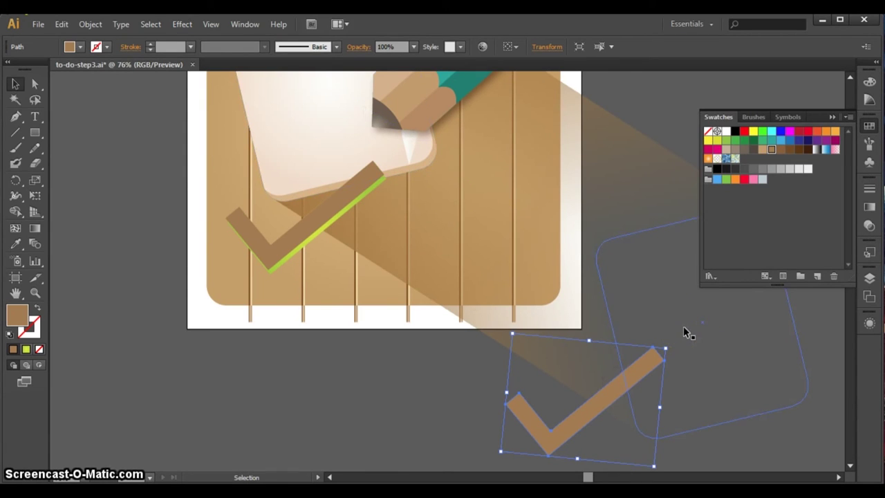
{"action": "left_click", "coordinate": [850, 466]}
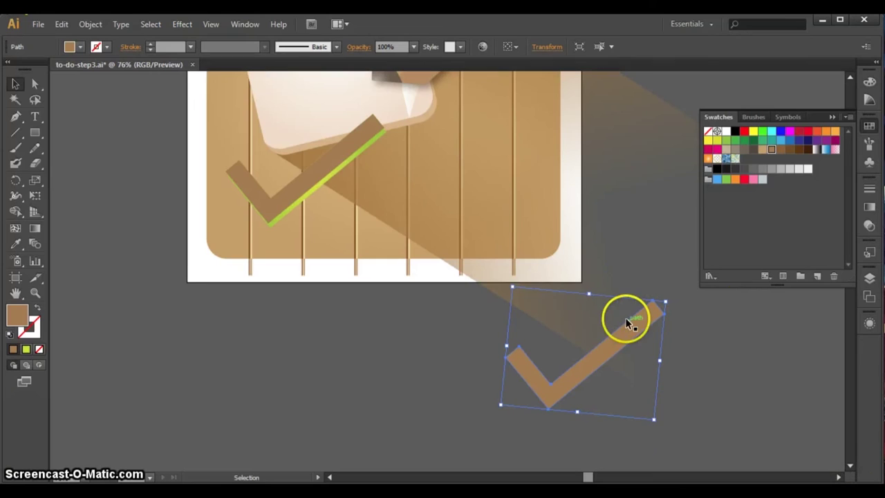
{"action": "left_click_drag", "start_coordinate": [614, 340], "coordinate": [687, 374]}
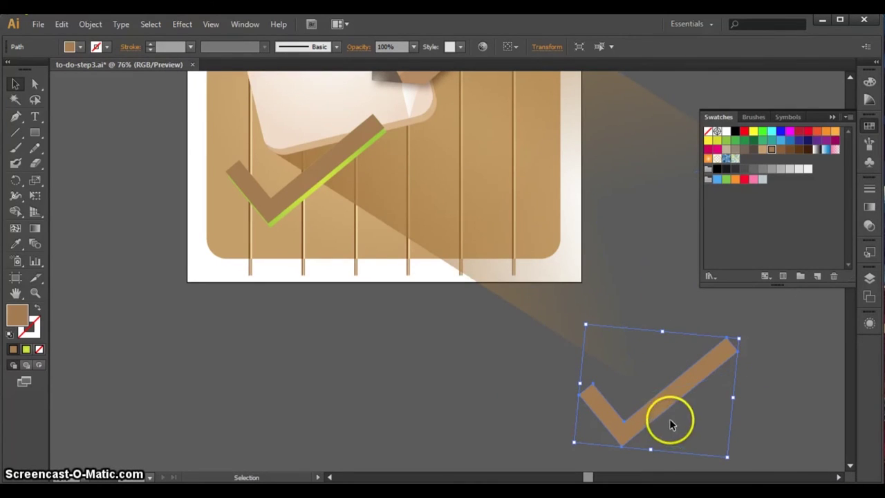
{"action": "left_click_drag", "start_coordinate": [656, 408], "coordinate": [680, 418]}
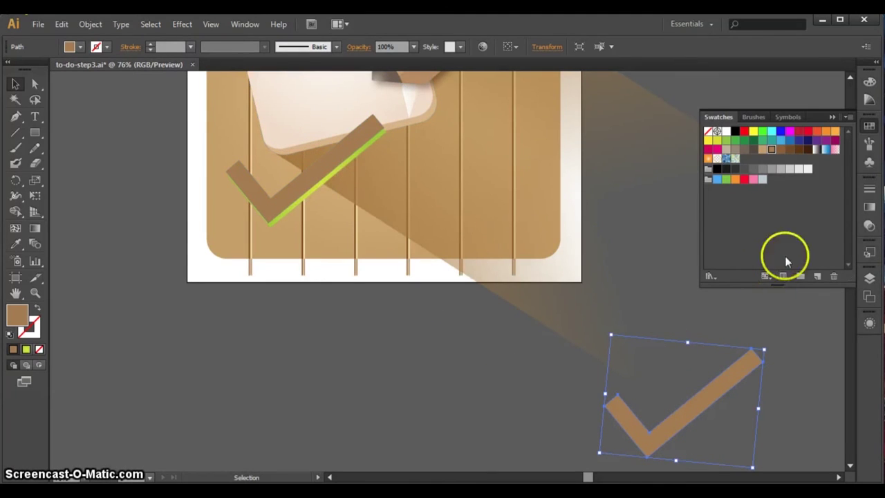
Set the far brown checkmark's opacity to 0%
{"action": "left_click", "coordinate": [869, 225]}
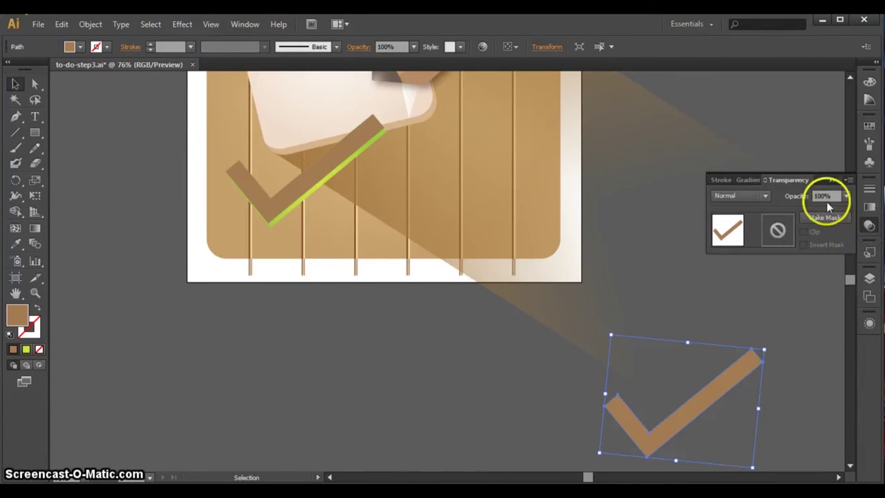
{"action": "left_click_drag", "start_coordinate": [822, 196], "coordinate": [793, 196]}
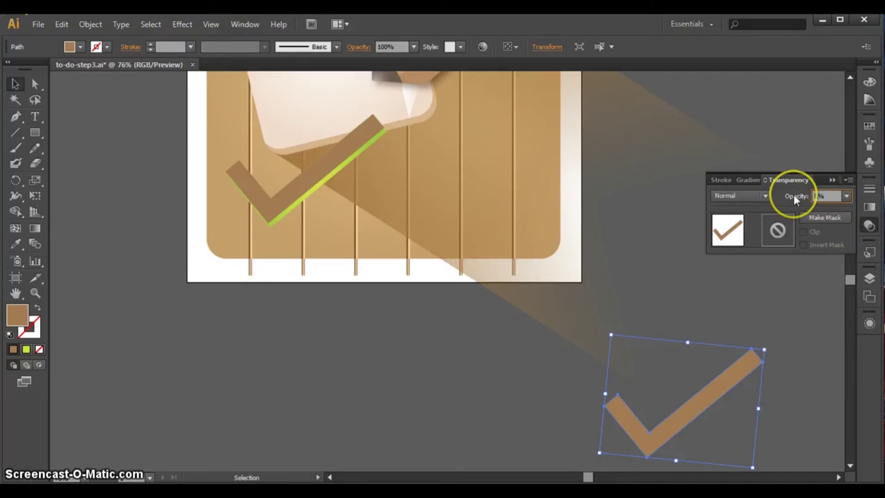
{"action": "key", "text": "Return"}
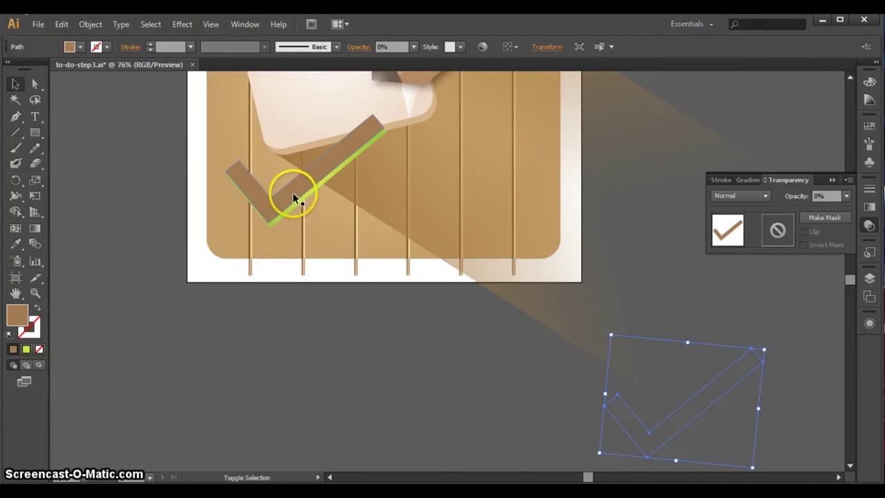
Blend the two brown checkmarks, then revert to the unblended paths
{"action": "left_click", "coordinate": [292, 192], "text": "shift"}
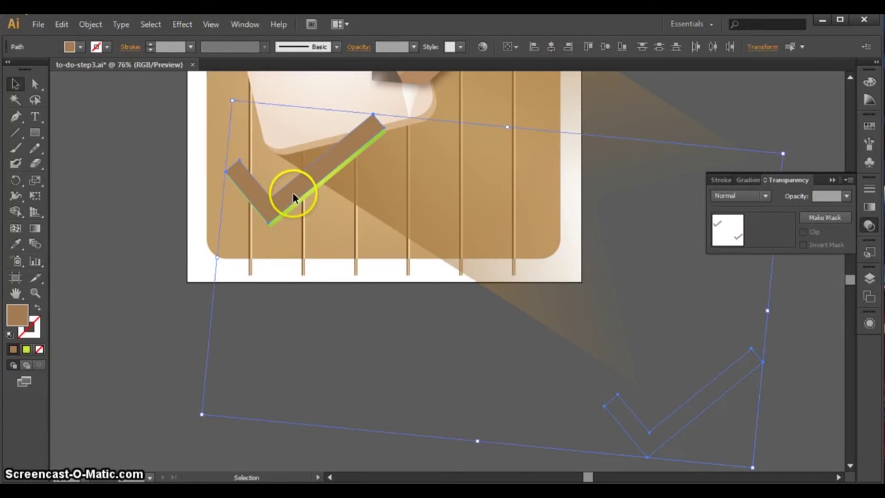
{"action": "left_click", "coordinate": [92, 24]}
{"action": "mouse_move", "coordinate": [107, 316]}
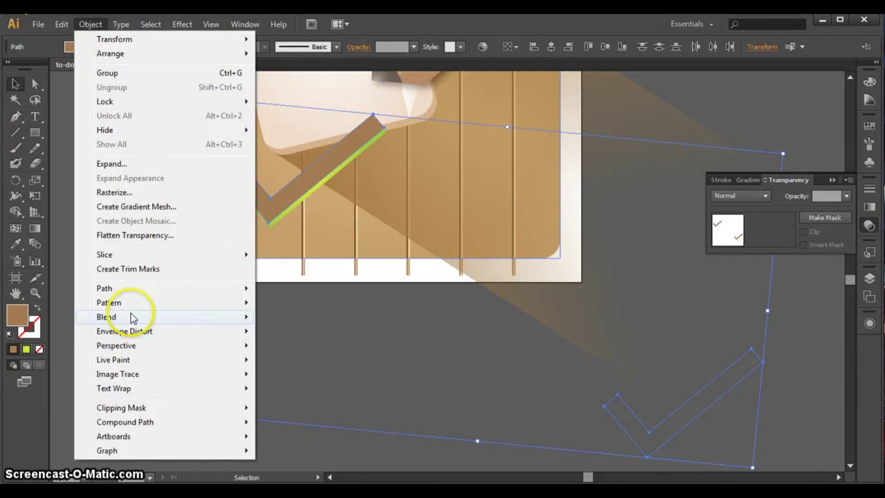
{"action": "left_click", "coordinate": [277, 316]}
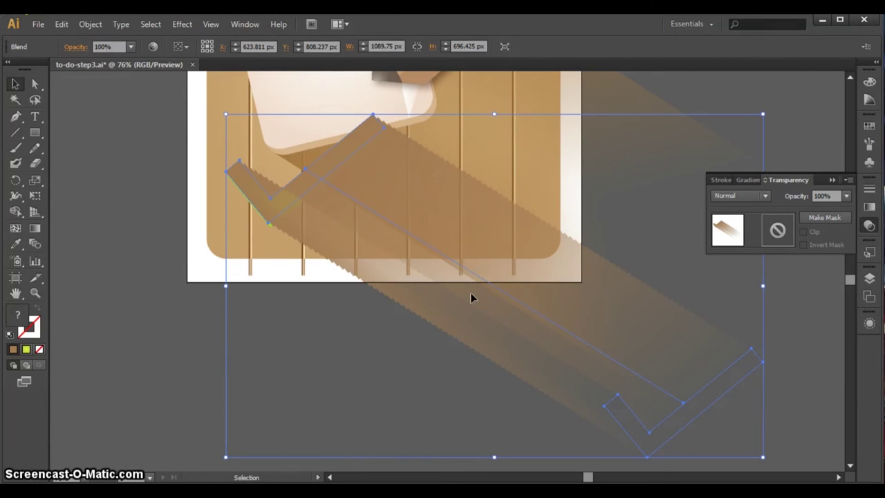
{"action": "left_click", "coordinate": [870, 323]}
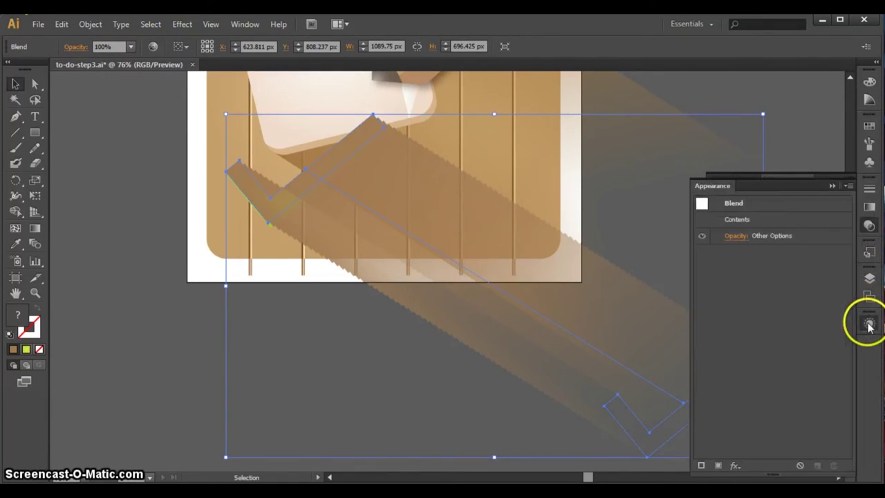
{"action": "left_click", "coordinate": [734, 205]}
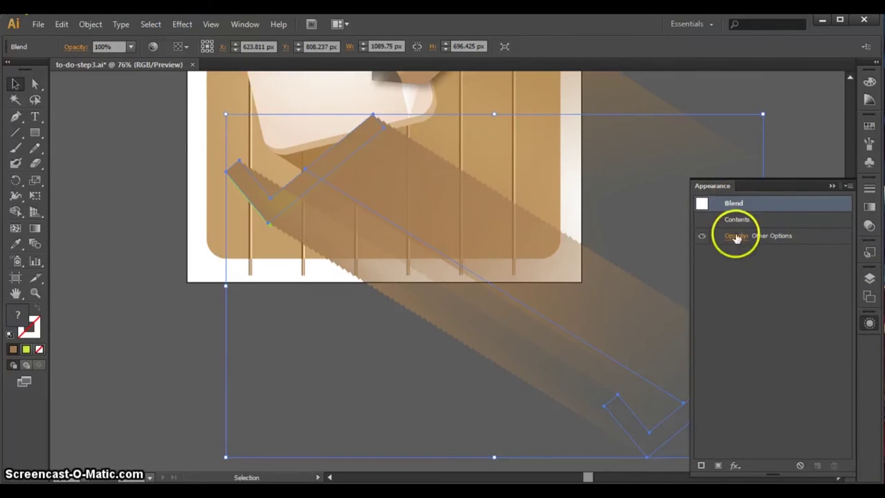
{"action": "left_click", "coordinate": [831, 186]}
{"action": "left_click", "coordinate": [306, 346]}
{"action": "left_click", "coordinate": [259, 222]}
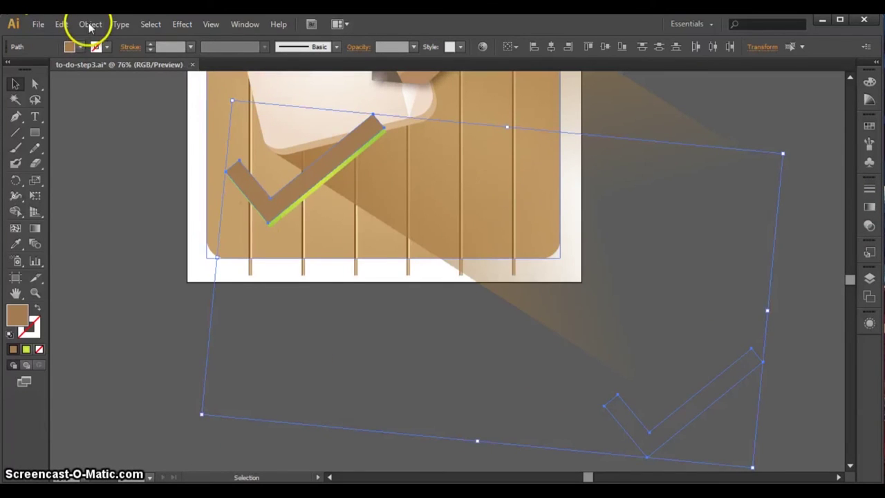
Set blend options to 100 specified steps and blend the two brown checkmarks
{"action": "left_click", "coordinate": [90, 25]}
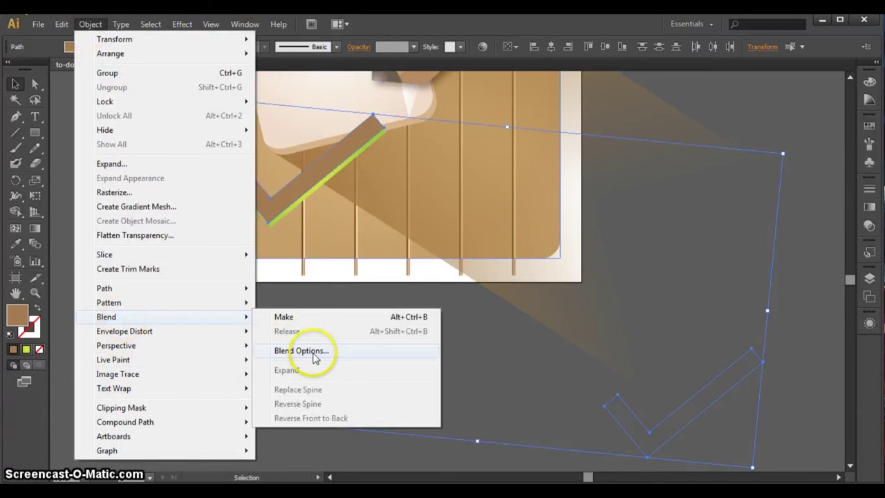
{"action": "mouse_move", "coordinate": [107, 316]}
{"action": "left_click", "coordinate": [316, 355]}
{"action": "left_click", "coordinate": [483, 219]}
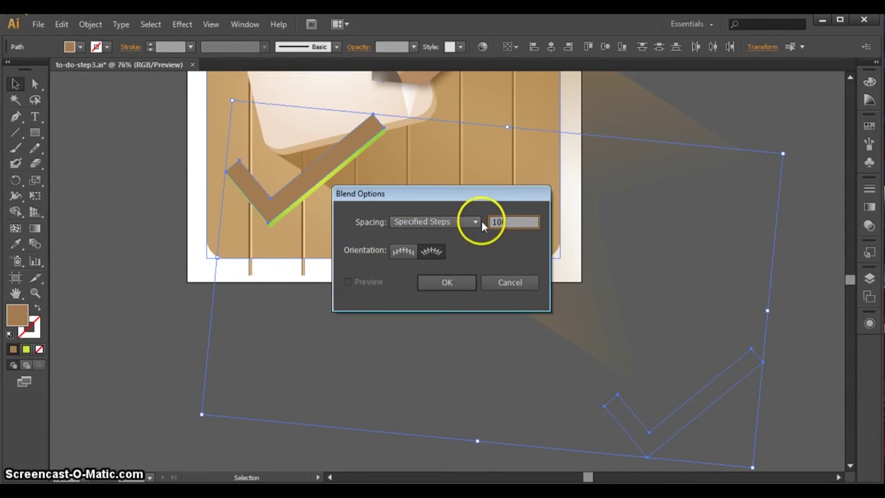
{"action": "left_click", "coordinate": [456, 280]}
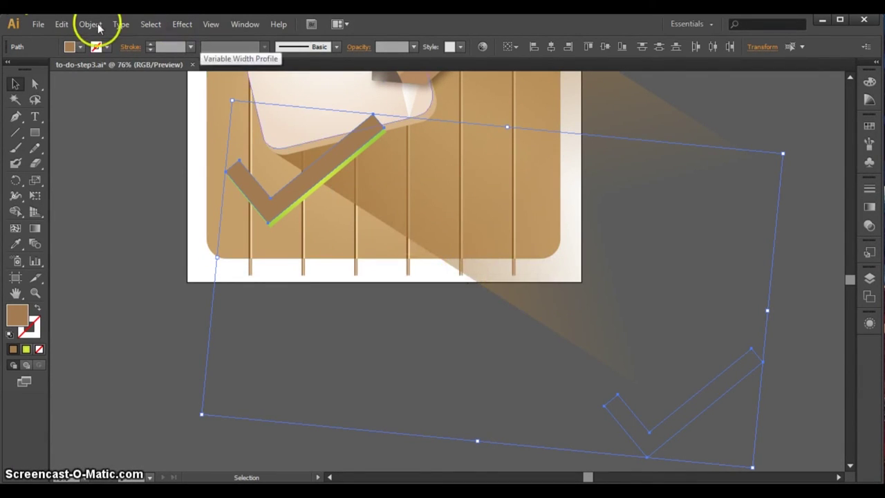
{"action": "left_click", "coordinate": [89, 25]}
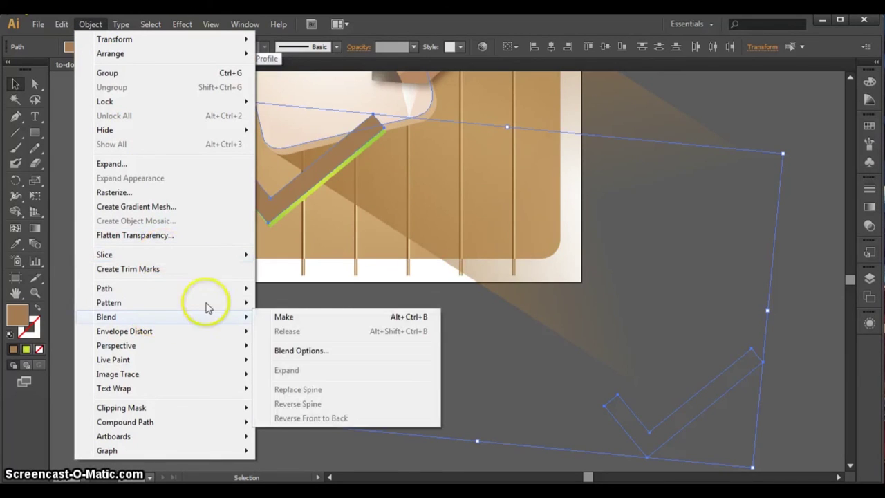
{"action": "mouse_move", "coordinate": [106, 316]}
{"action": "left_click", "coordinate": [320, 317]}
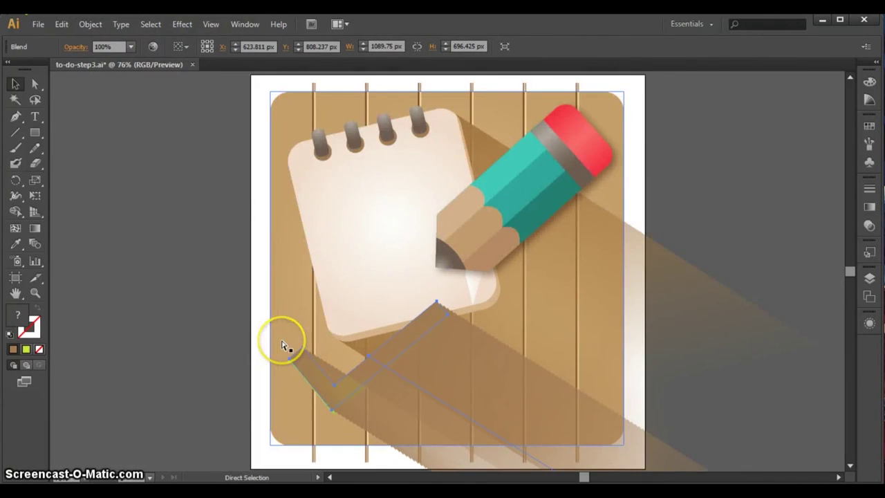
Set the checkmark's shadow blend to 50% opacity
{"action": "key", "text": "ctrl+minus"}
{"action": "key", "text": "ctrl+minus"}
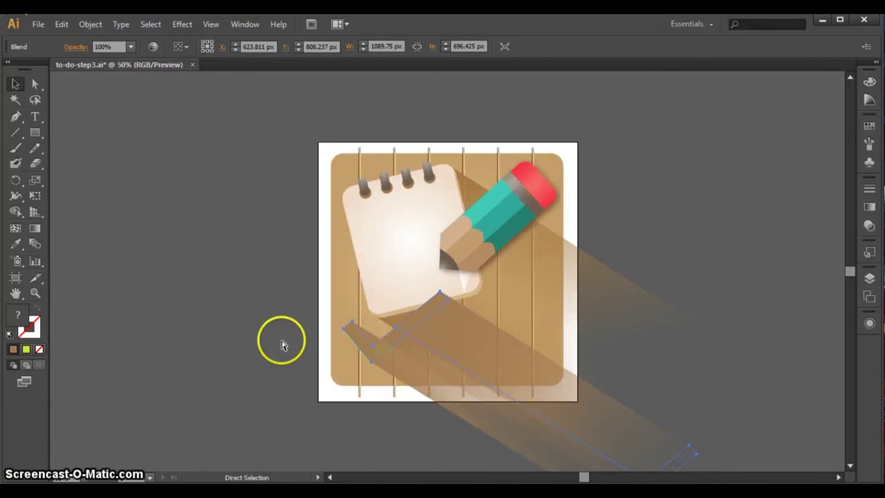
{"action": "key", "text": "ctrl+minus"}
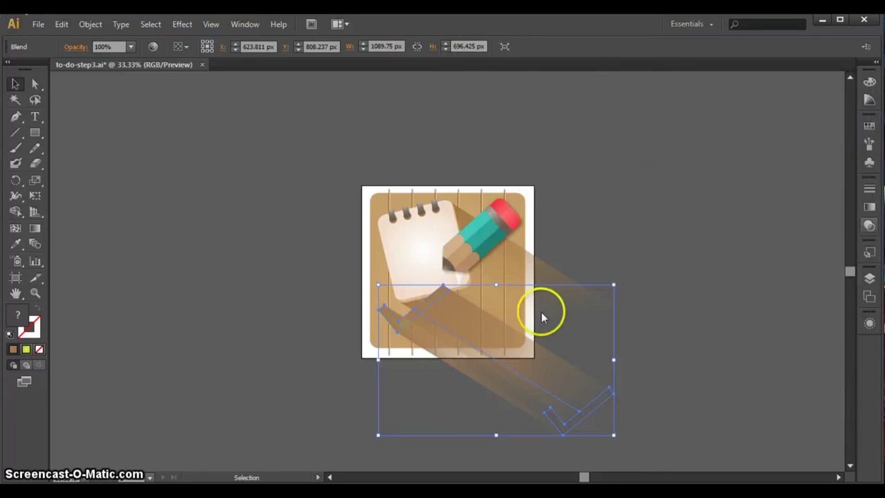
{"action": "left_click", "coordinate": [869, 206]}
{"action": "left_click", "coordinate": [869, 223]}
{"action": "left_click", "coordinate": [824, 195]}
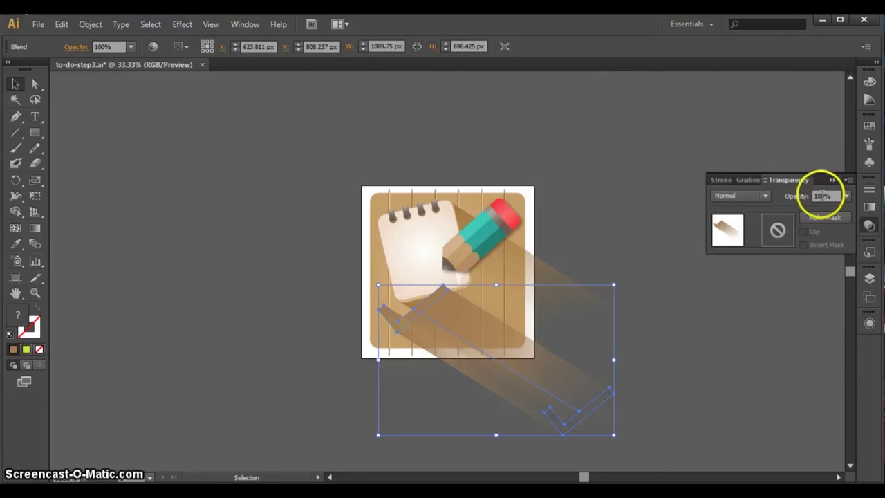
{"action": "type", "text": "50"}
{"action": "key", "text": "Return"}
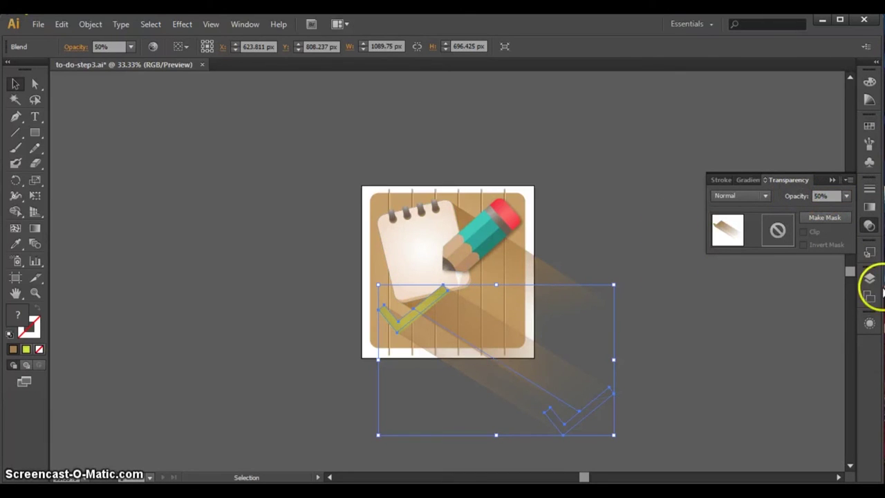
Restack the checkmark path above the Blend in Layer 1
{"action": "left_click", "coordinate": [869, 278]}
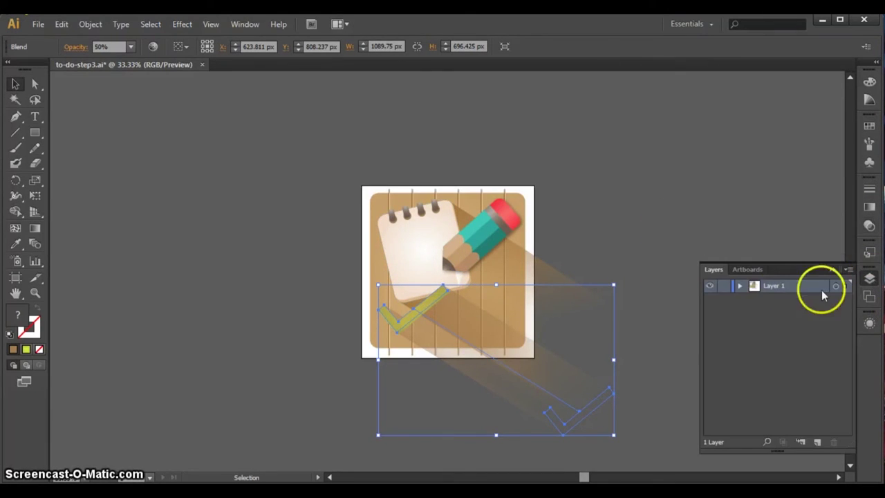
{"action": "left_click", "coordinate": [740, 285]}
{"action": "left_click", "coordinate": [788, 313]}
{"action": "mouse_move", "coordinate": [790, 312]}
{"action": "left_mouse_down"}
{"action": "mouse_move", "coordinate": [789, 293]}
{"action": "mouse_move", "coordinate": [795, 310]}
{"action": "left_mouse_up"}
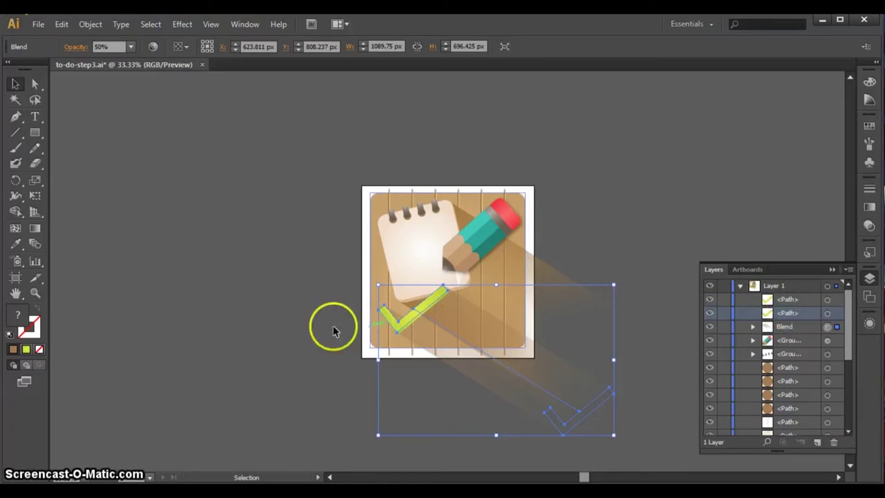
{"action": "left_click", "coordinate": [307, 327]}
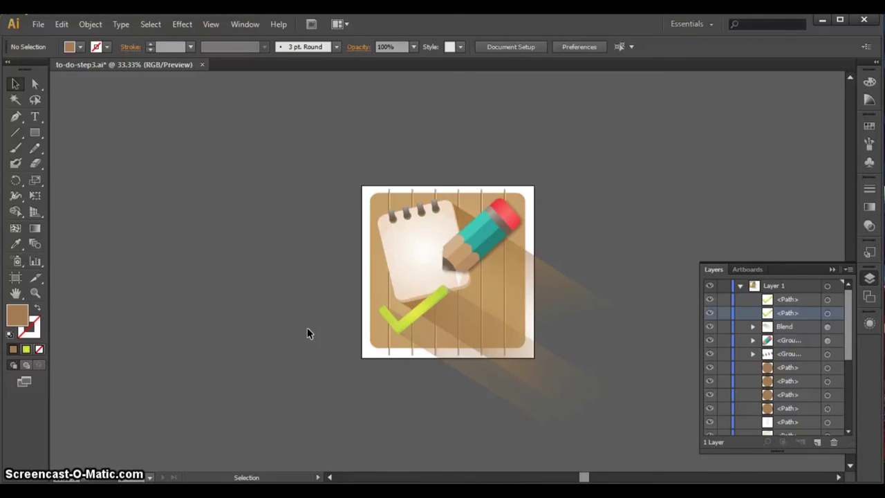
Group the checkmark path with its Blend shadow
{"action": "left_click_drag", "start_coordinate": [475, 318], "coordinate": [432, 310]}
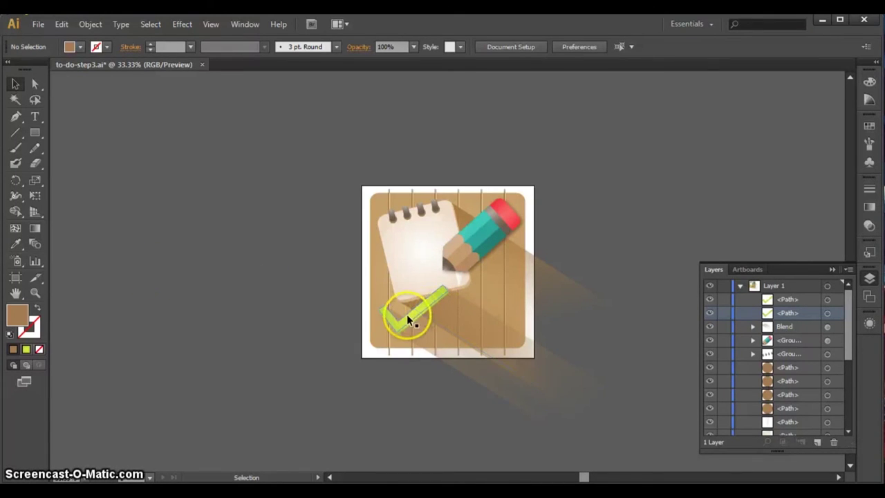
{"action": "left_click", "coordinate": [837, 301]}
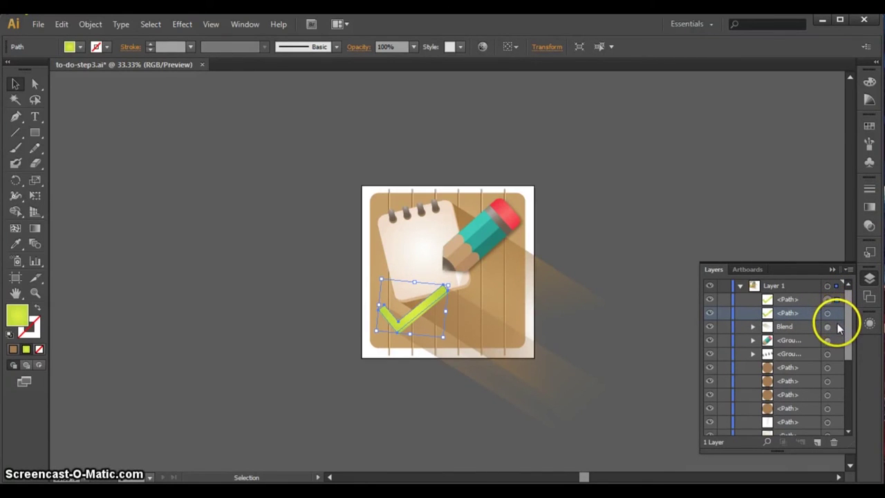
{"action": "left_click", "coordinate": [836, 326], "text": "shift"}
{"action": "left_click", "coordinate": [90, 24]}
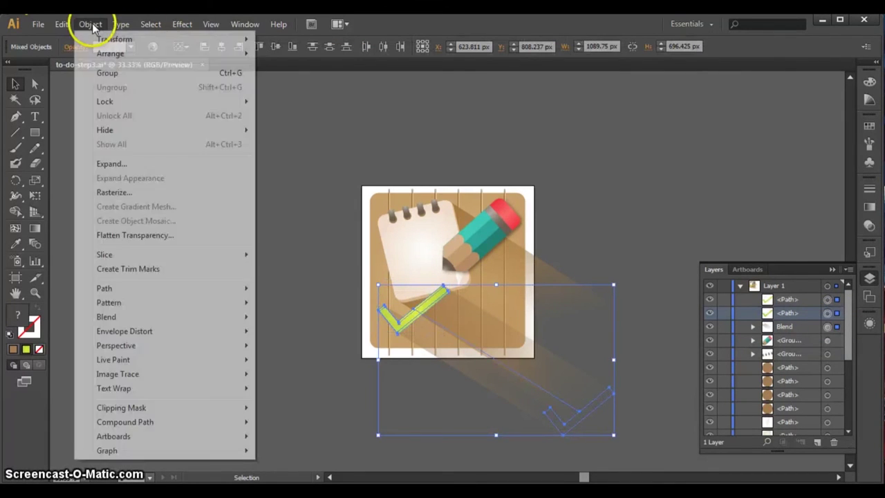
{"action": "left_click", "coordinate": [105, 74]}
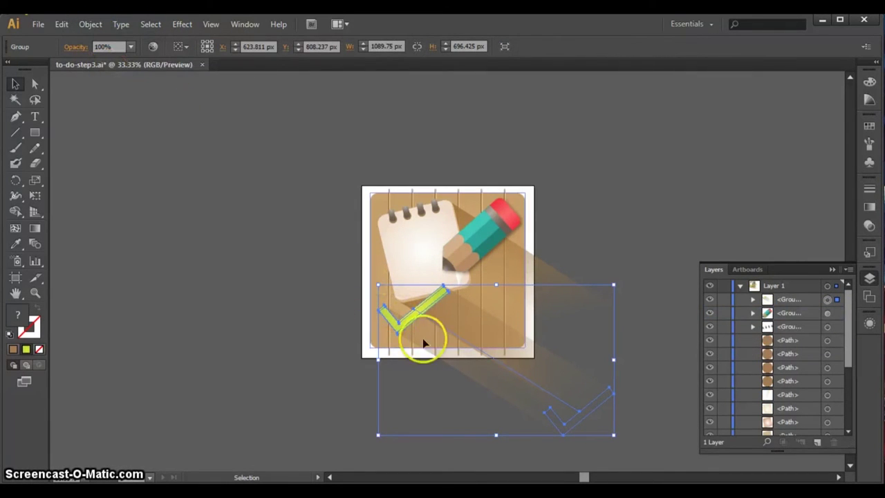
Position the checkmark group on the board just below the notepad
{"action": "left_click_drag", "start_coordinate": [411, 315], "coordinate": [419, 316]}
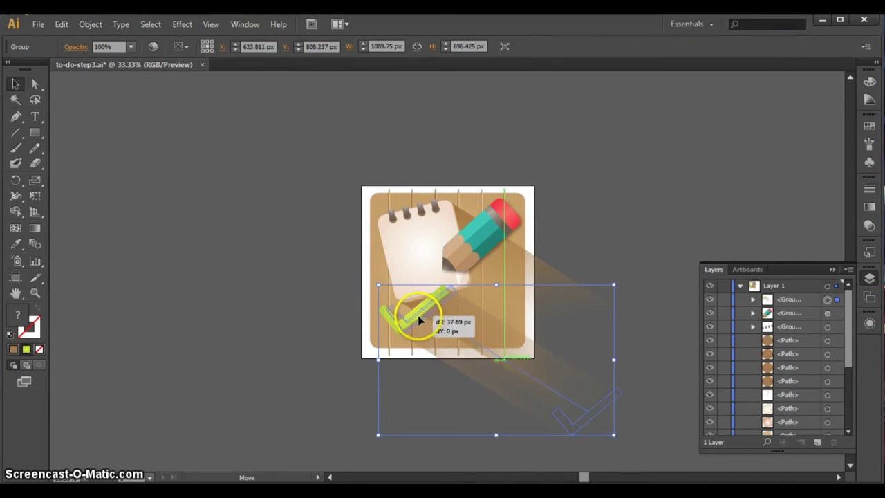
{"action": "left_click", "coordinate": [630, 199]}
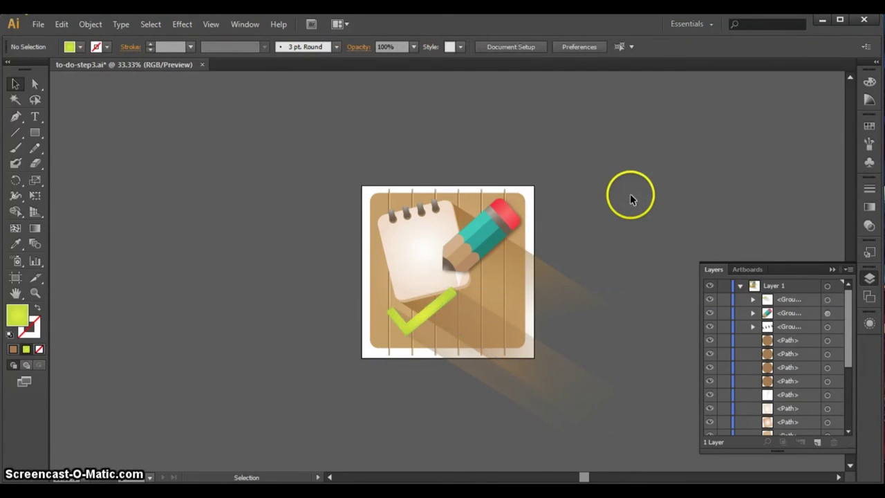
{"action": "left_click_drag", "start_coordinate": [438, 304], "coordinate": [411, 309]}
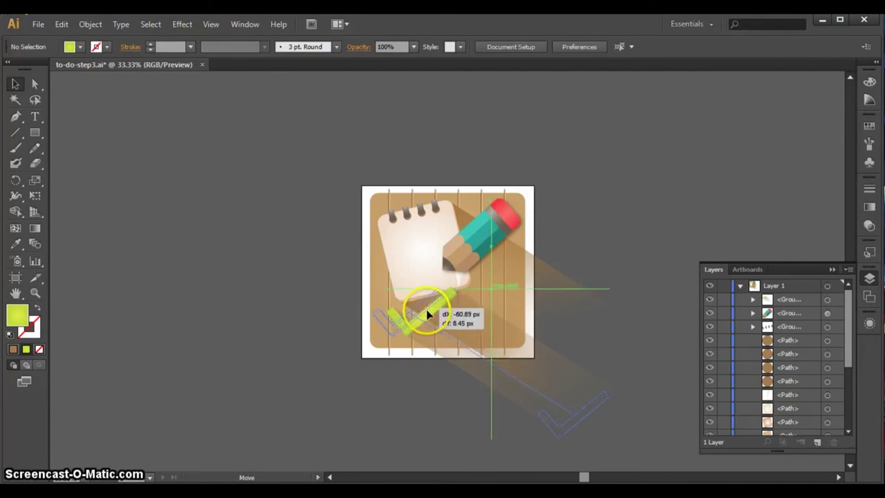
{"action": "left_click_drag", "start_coordinate": [418, 313], "coordinate": [448, 316]}
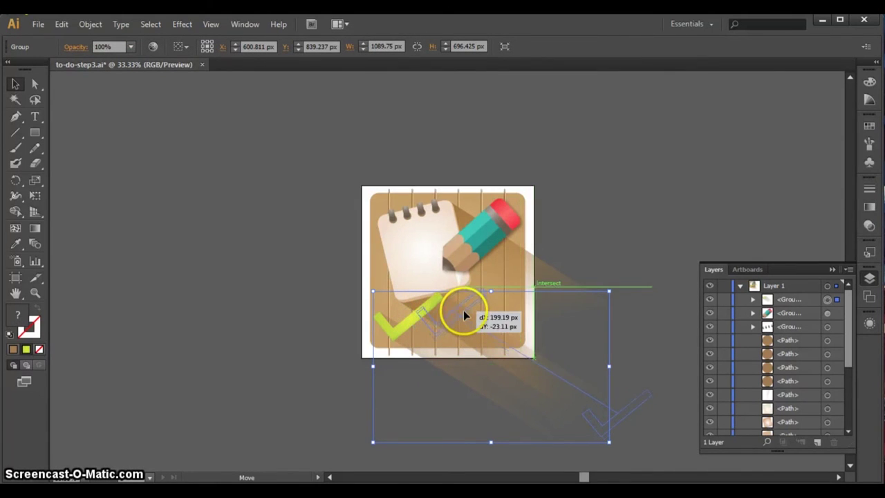
{"action": "mouse_move", "coordinate": [448, 314]}
{"action": "left_mouse_down"}
{"action": "mouse_move", "coordinate": [463, 312]}
{"action": "mouse_move", "coordinate": [453, 316]}
{"action": "left_mouse_up"}
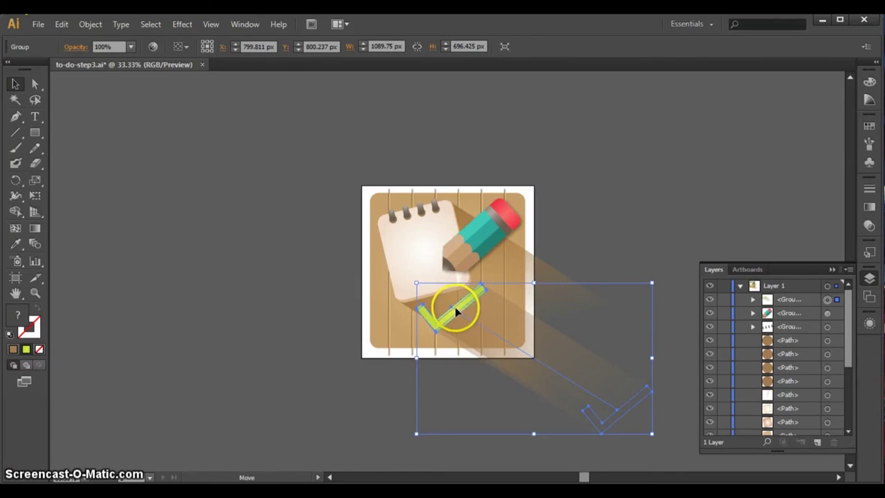
{"action": "left_click", "coordinate": [247, 263]}
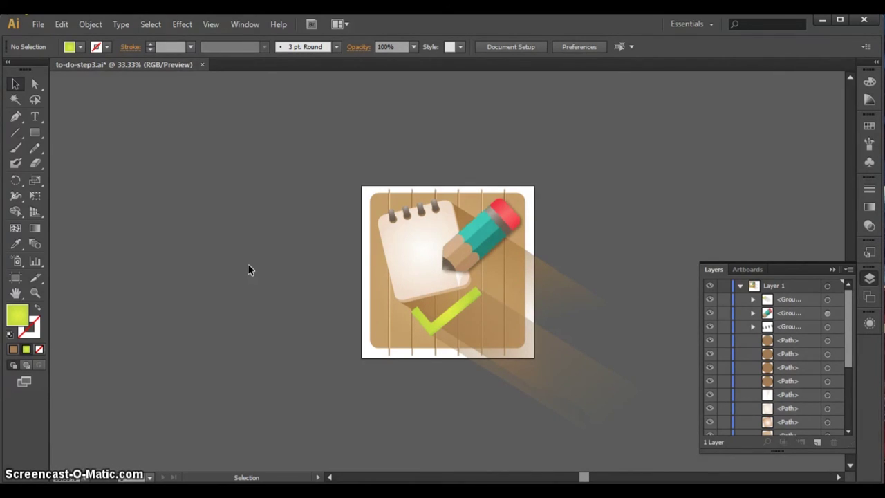
Convert the brown rounded board to plain paths with Expand Appearance
{"action": "left_click", "coordinate": [235, 255]}
{"action": "left_click_drag", "start_coordinate": [471, 217], "coordinate": [456, 237]}
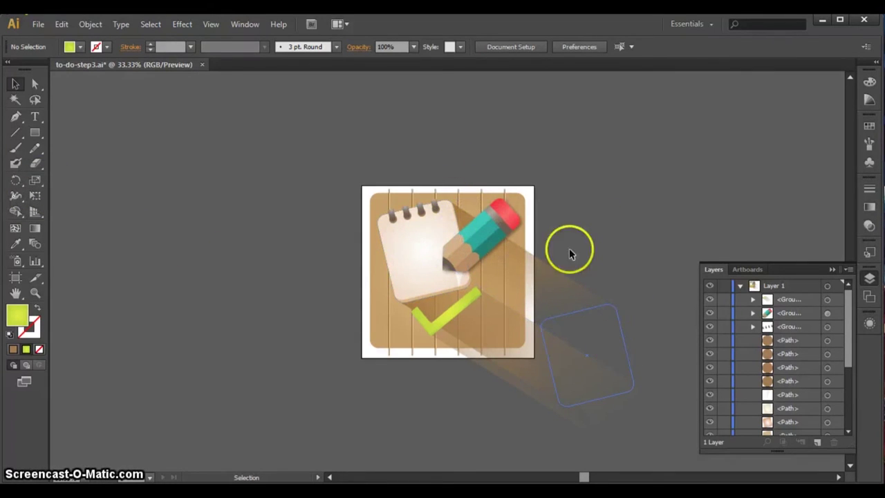
{"action": "left_click", "coordinate": [518, 201]}
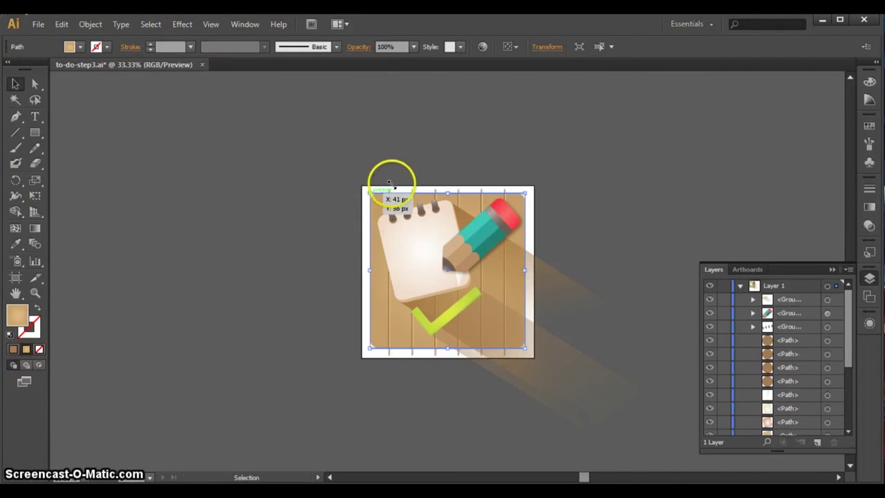
{"action": "left_click", "coordinate": [88, 24]}
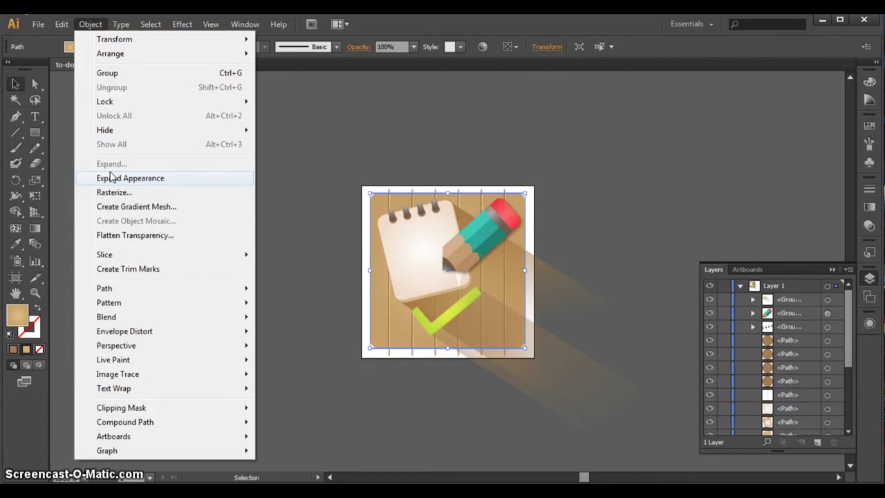
{"action": "left_click", "coordinate": [110, 177]}
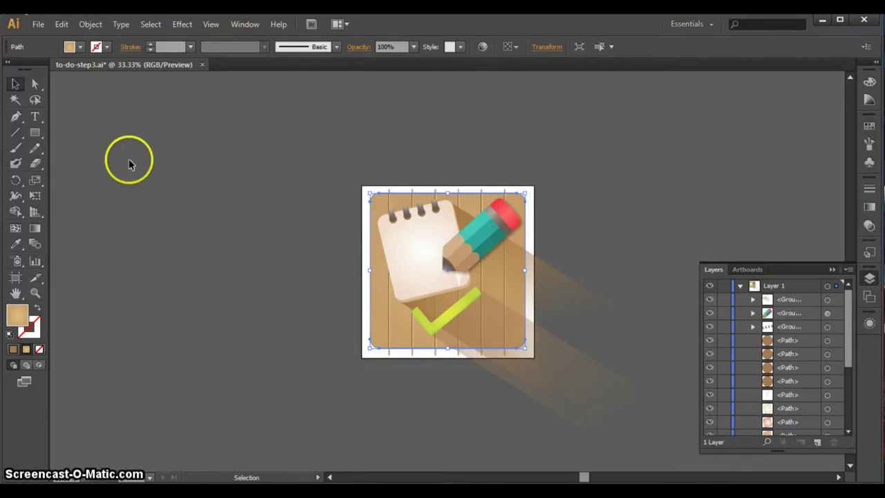
{"action": "left_click", "coordinate": [338, 162]}
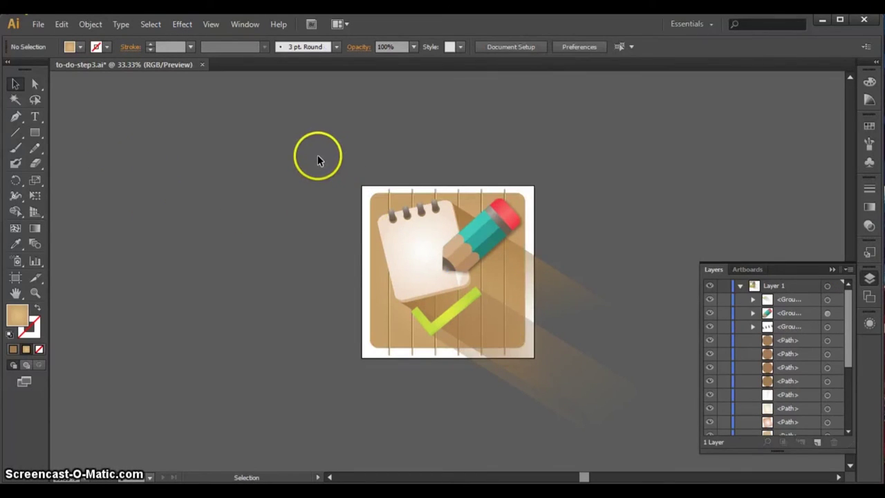
Select all artwork, exclude the brown board, and group the rest of the icon
{"action": "key", "text": "ctrl+a"}
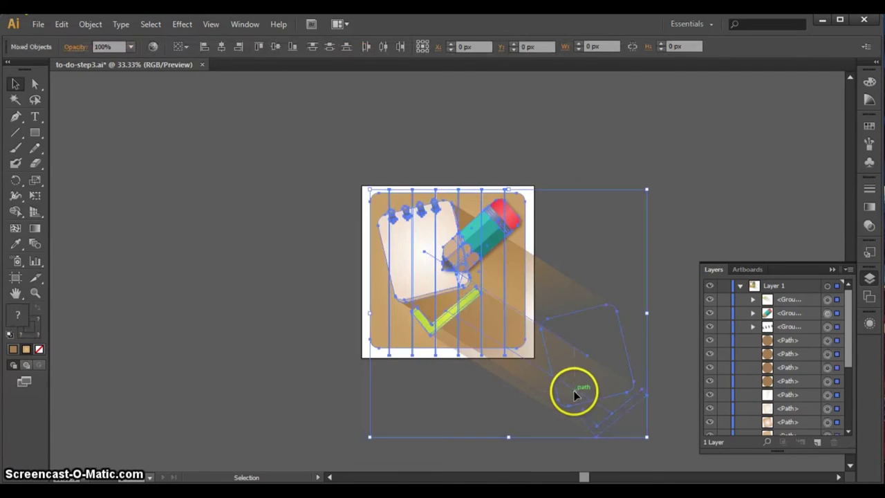
{"action": "left_click", "coordinate": [377, 201], "text": "shift"}
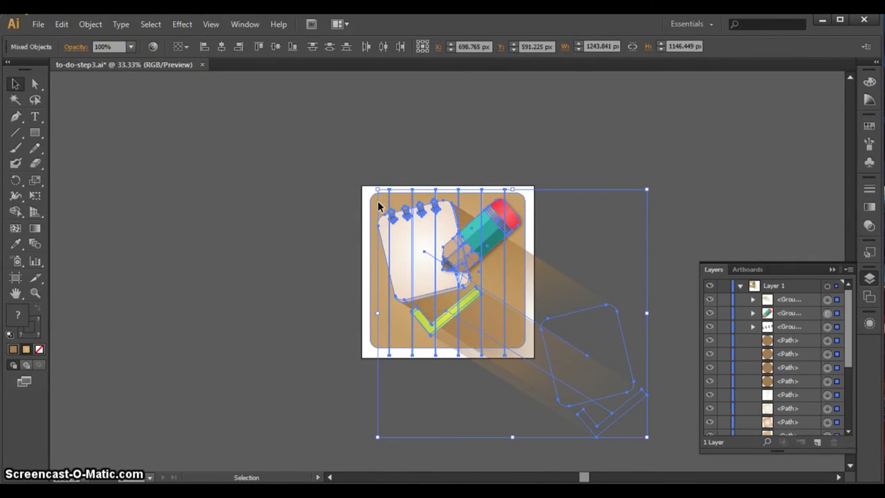
{"action": "left_click", "coordinate": [90, 23]}
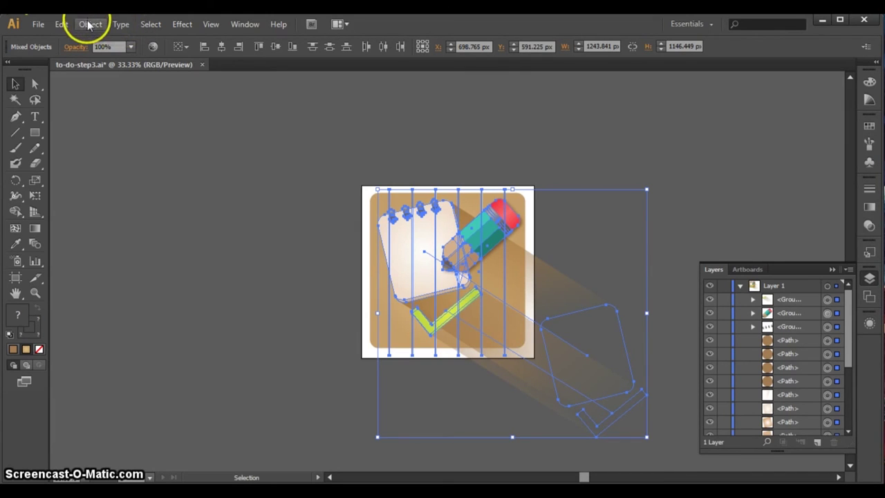
{"action": "left_click", "coordinate": [89, 23]}
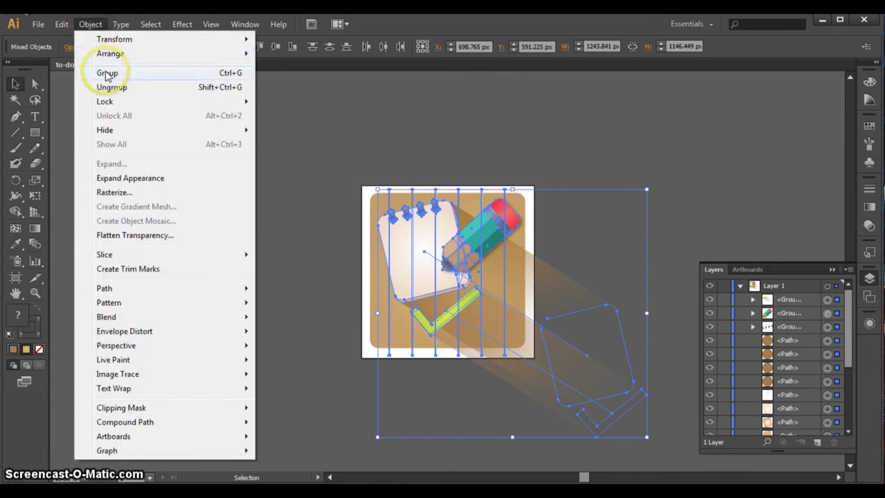
{"action": "left_click", "coordinate": [106, 73]}
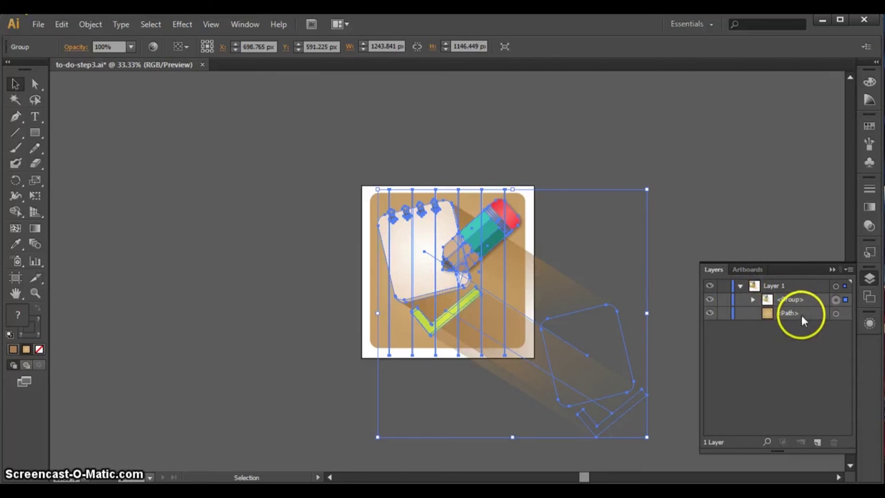
{"action": "left_click", "coordinate": [247, 253]}
{"action": "left_click", "coordinate": [378, 201]}
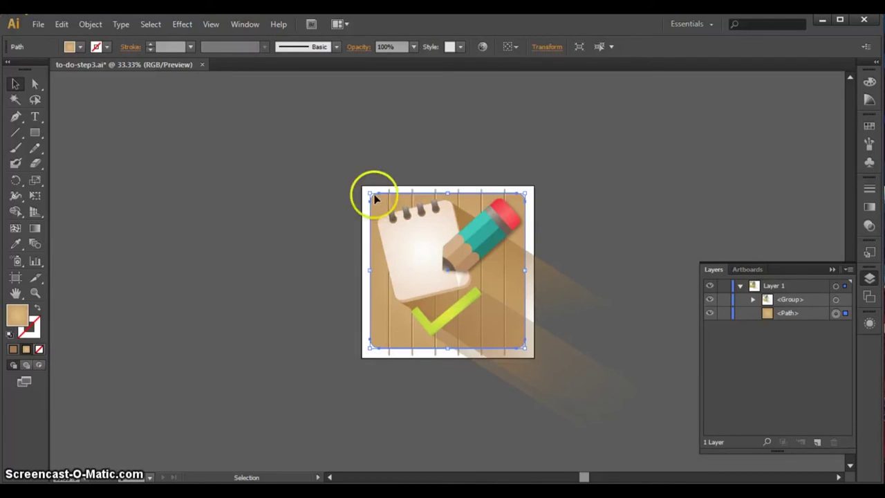
Copy the board shape and paste it in front of all the artwork
{"action": "left_click", "coordinate": [61, 24]}
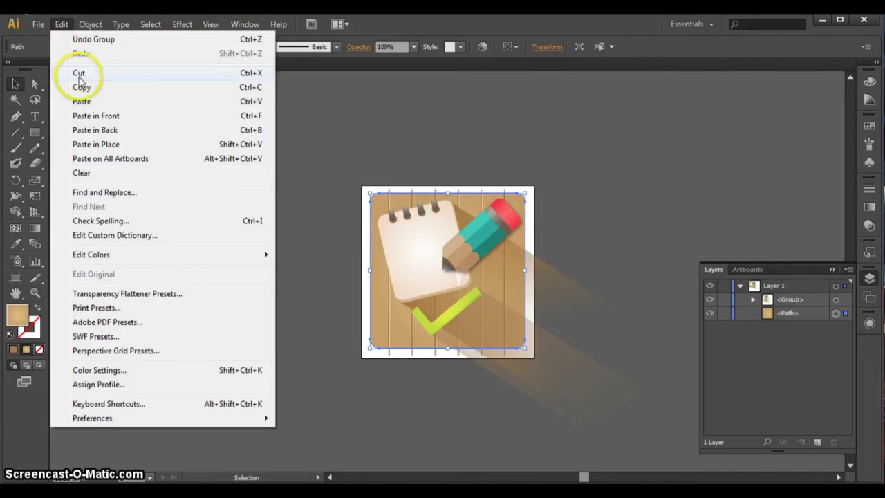
{"action": "left_click", "coordinate": [81, 87]}
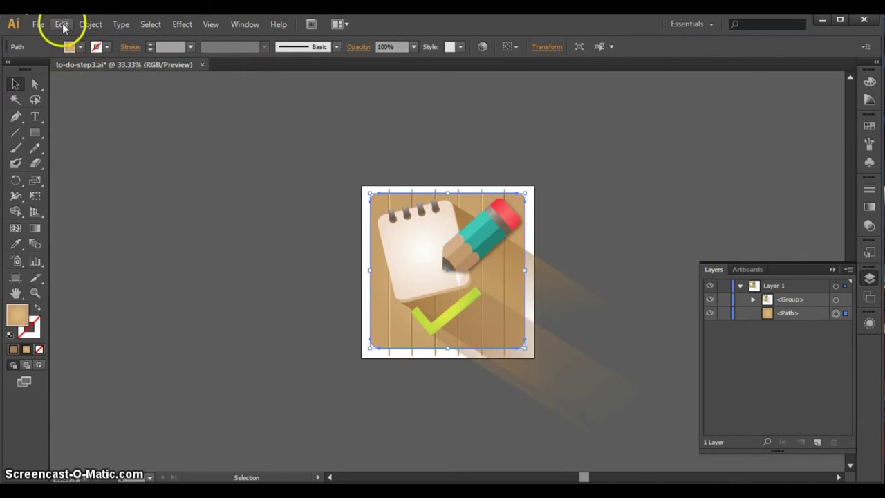
{"action": "left_click", "coordinate": [60, 24]}
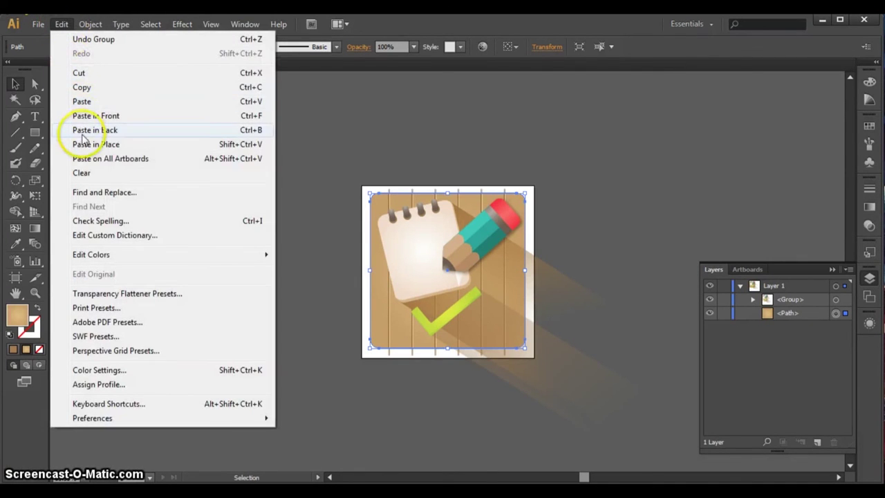
{"action": "left_click", "coordinate": [81, 144]}
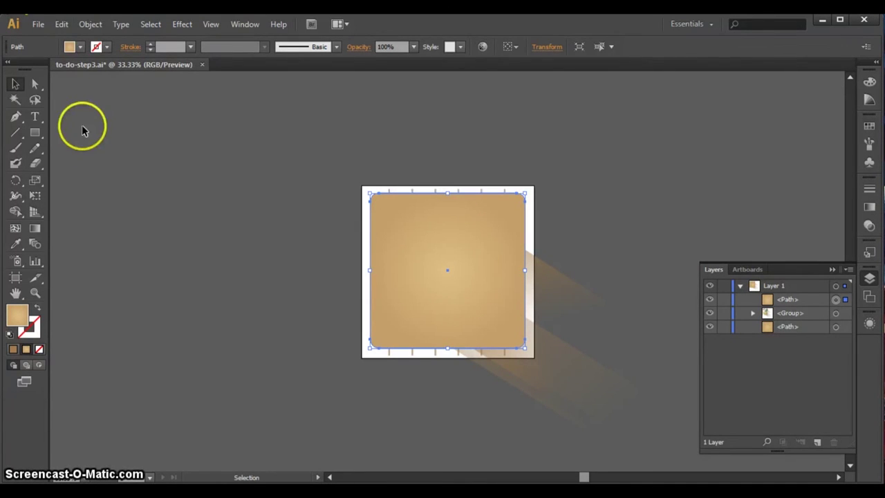
{"action": "left_click", "coordinate": [237, 145]}
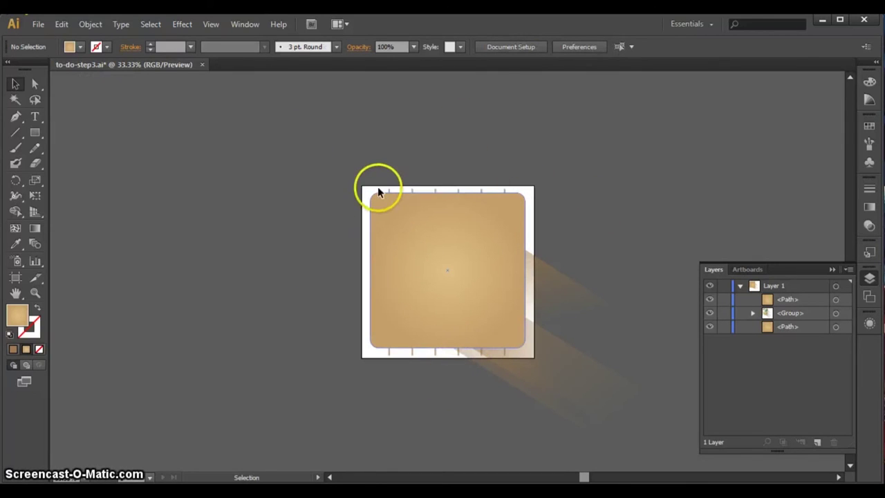
{"action": "key", "text": "ctrl+plus"}
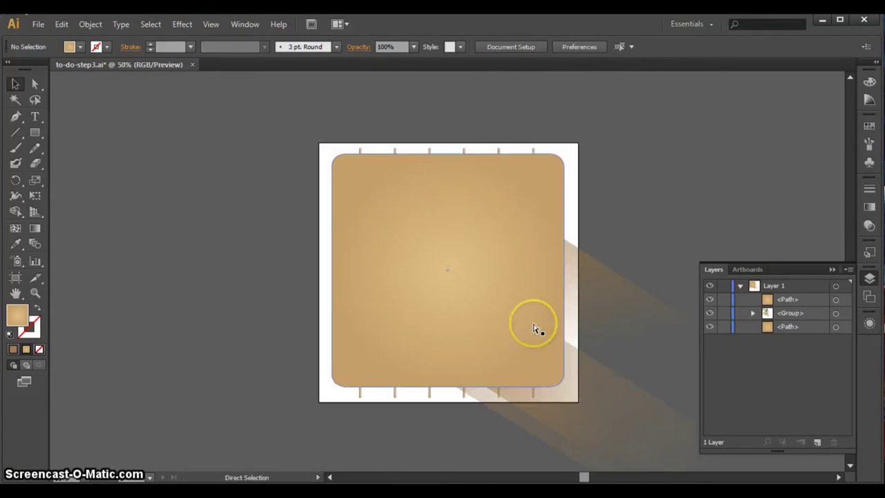
{"action": "key", "text": "ctrl+plus"}
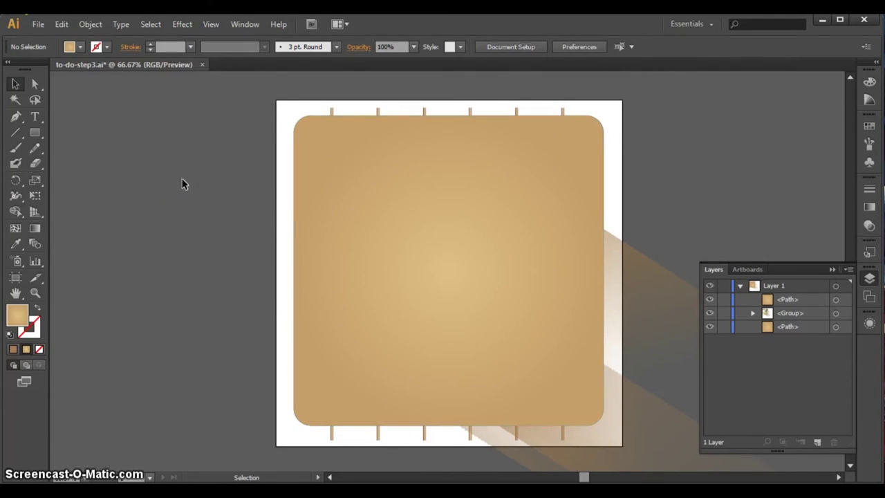
{"action": "left_click", "coordinate": [148, 26]}
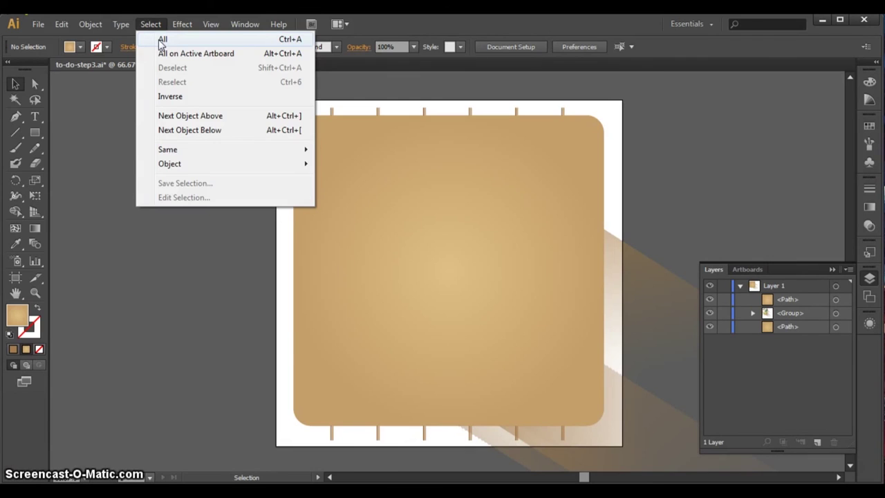
Select everything and make a clipping mask from the top board copy
{"action": "left_click", "coordinate": [161, 42]}
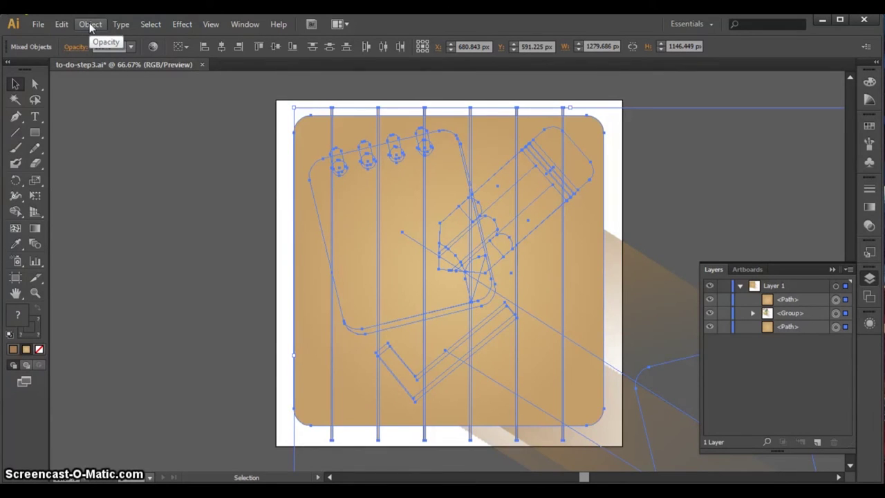
{"action": "left_click", "coordinate": [90, 25]}
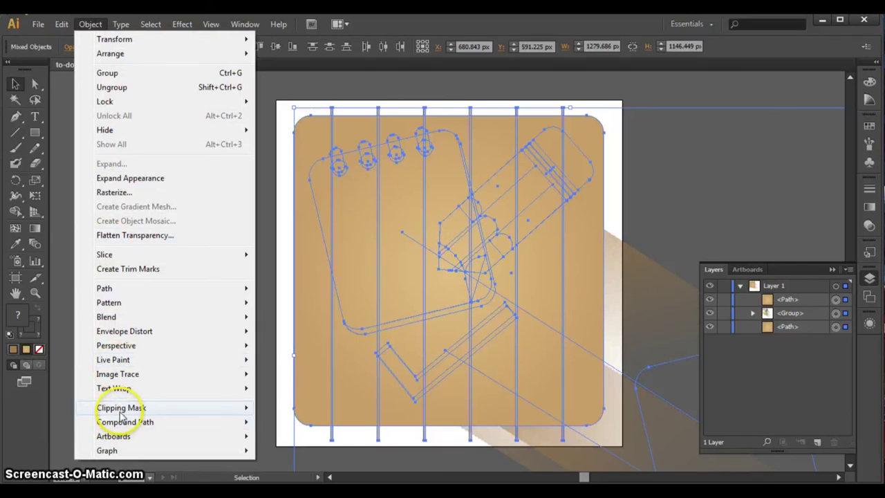
{"action": "mouse_move", "coordinate": [121, 407]}
{"action": "left_click", "coordinate": [276, 409]}
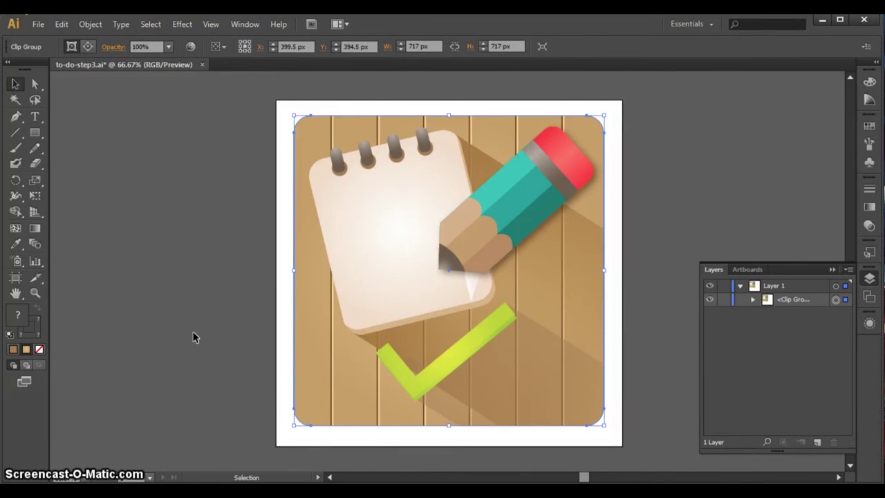
{"action": "left_click", "coordinate": [346, 107]}
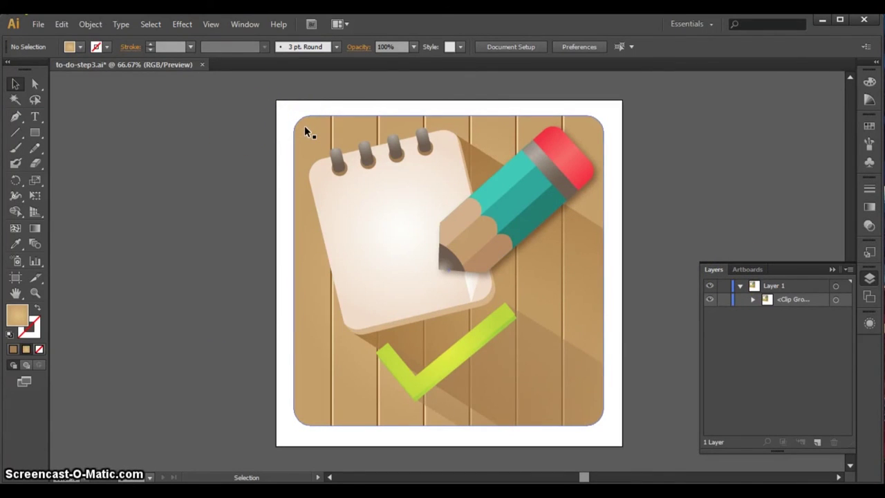
Copy the rounded board's clipping path and paste a duplicate of it
{"action": "left_click", "coordinate": [18, 84]}
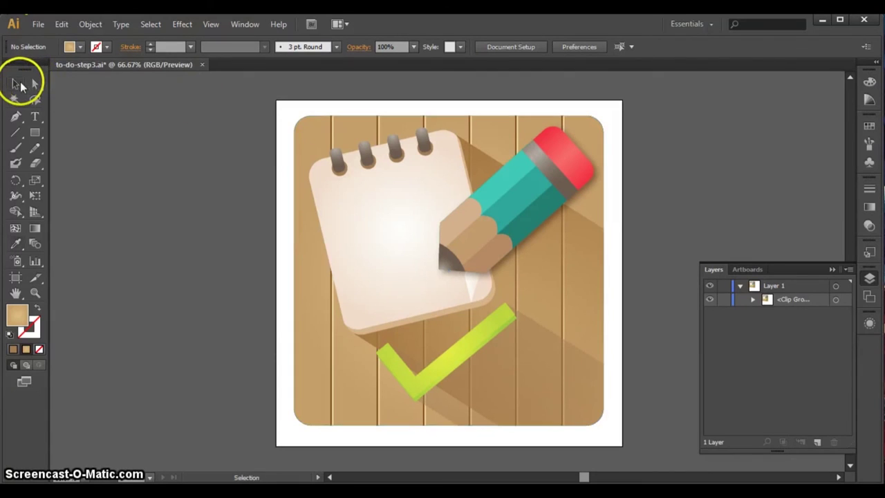
{"action": "left_click", "coordinate": [37, 85]}
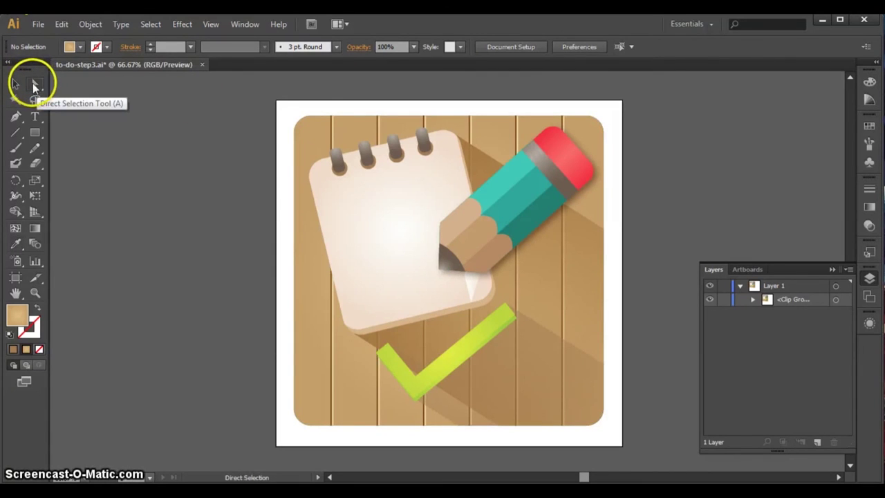
{"action": "left_click", "coordinate": [311, 135]}
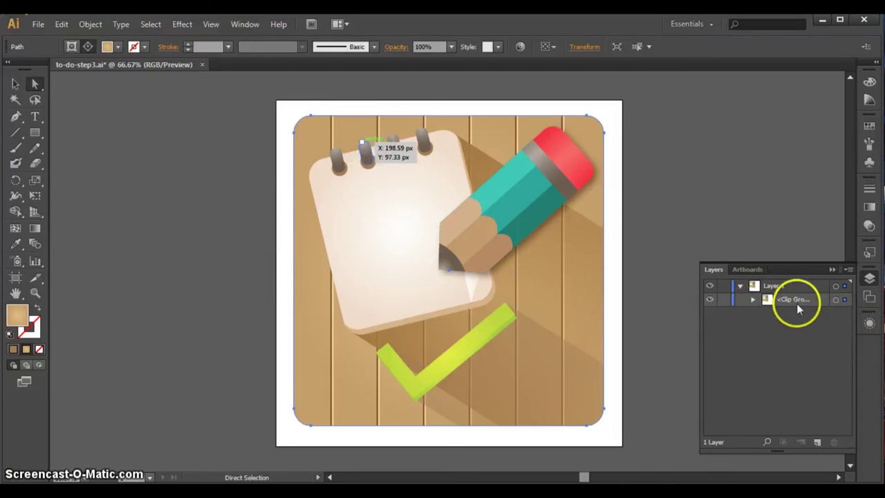
{"action": "left_click", "coordinate": [62, 24]}
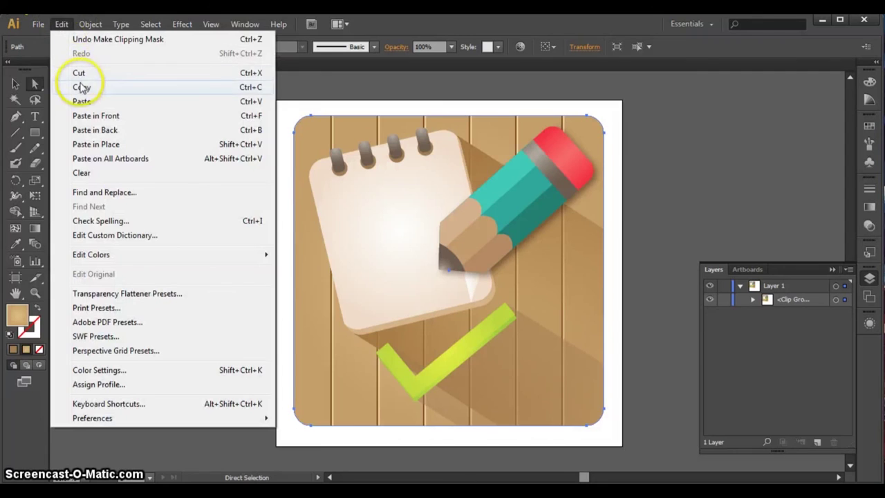
{"action": "left_click", "coordinate": [81, 85]}
{"action": "left_click", "coordinate": [63, 31]}
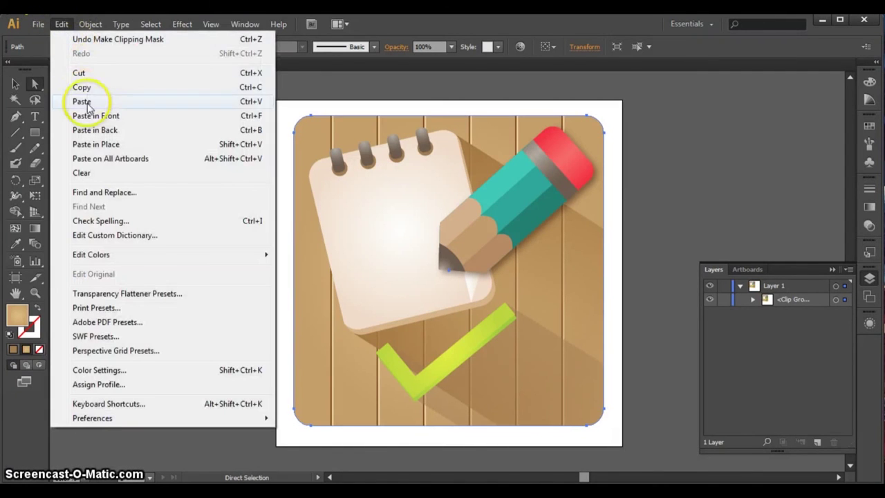
{"action": "left_click", "coordinate": [88, 104]}
Move the pasted board behind the clip group, nudged down and to the right
{"action": "left_click", "coordinate": [16, 83]}
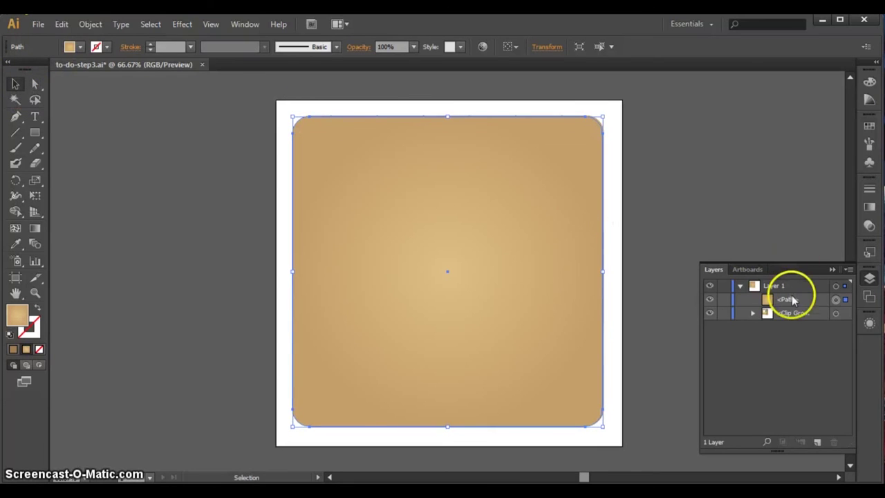
{"action": "left_click_drag", "start_coordinate": [788, 299], "coordinate": [792, 322]}
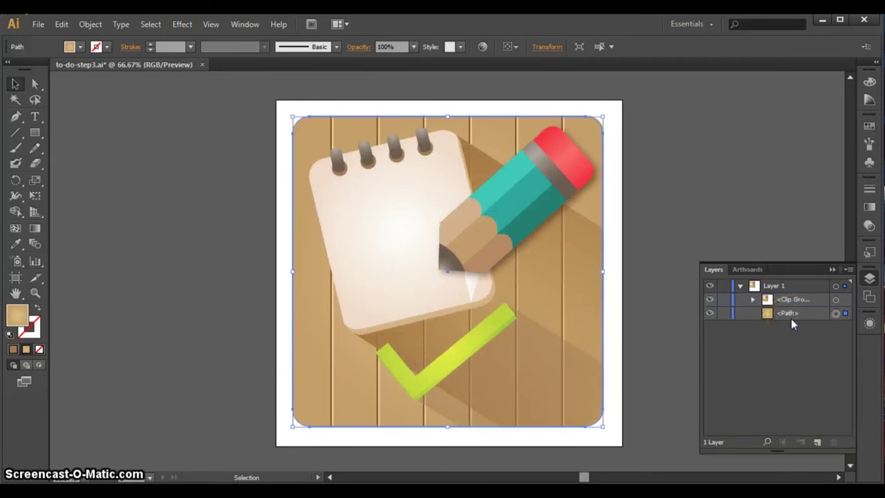
{"action": "key", "text": "Down"}
{"action": "key", "text": "Down"}
{"action": "key", "text": "Down"}
{"action": "key", "text": "Down"}
{"action": "key", "text": "Down"}
{"action": "key", "text": "Down"}
{"action": "key", "text": "Down"}
{"action": "key", "text": "Right"}
{"action": "key", "text": "Right"}
{"action": "key", "text": "Right"}
{"action": "key", "text": "Right"}
{"action": "key", "text": "Right"}
{"action": "key", "text": "Right"}
{"action": "key", "text": "Right"}
{"action": "key", "text": "Right"}
{"action": "key", "text": "Right"}
{"action": "key", "text": "Right"}
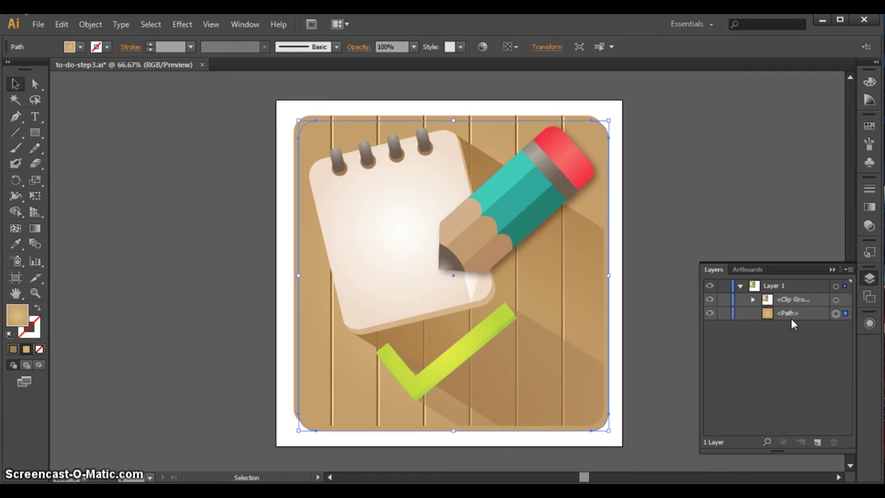
Shift the backing board slightly left and fill it with darker brown (R140 G98 B57)
{"action": "key", "text": "Left"}
{"action": "key", "text": "Left"}
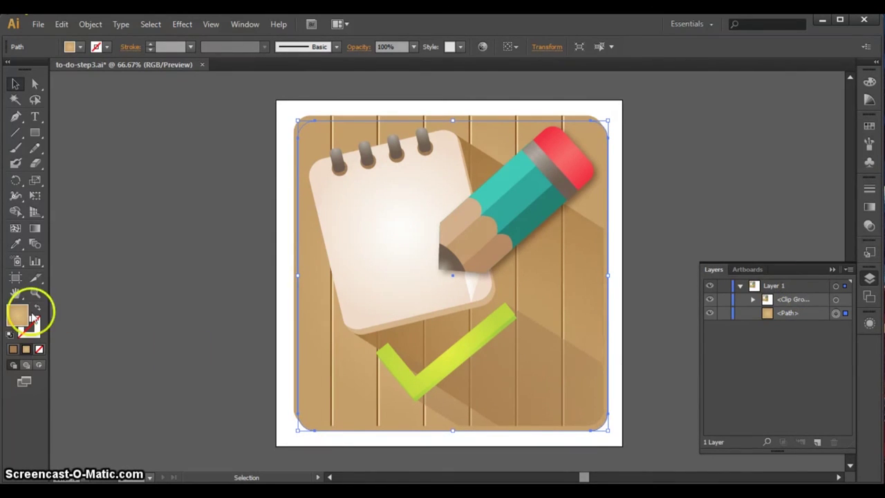
{"action": "double_click", "coordinate": [21, 315]}
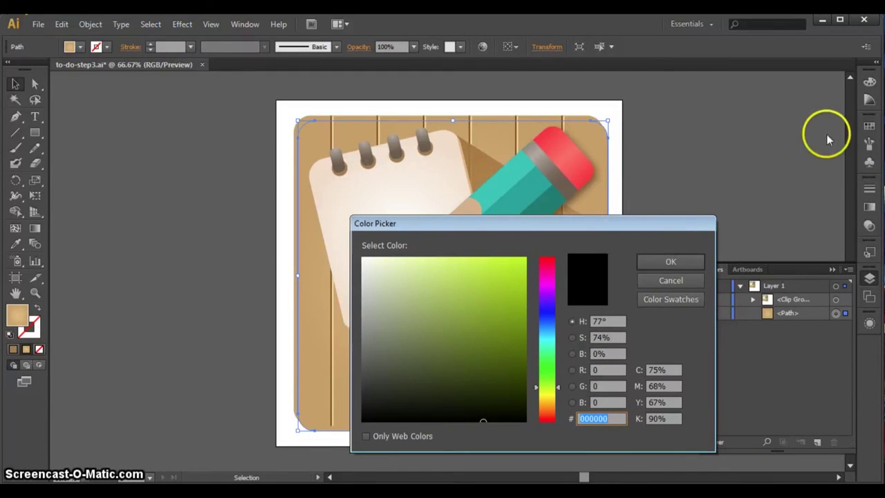
{"action": "left_click", "coordinate": [657, 282]}
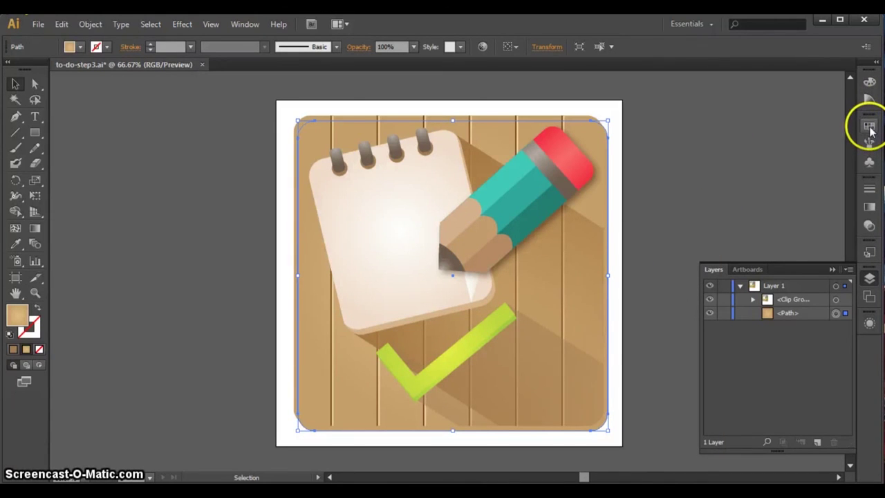
{"action": "left_click", "coordinate": [869, 126]}
{"action": "left_click", "coordinate": [781, 151]}
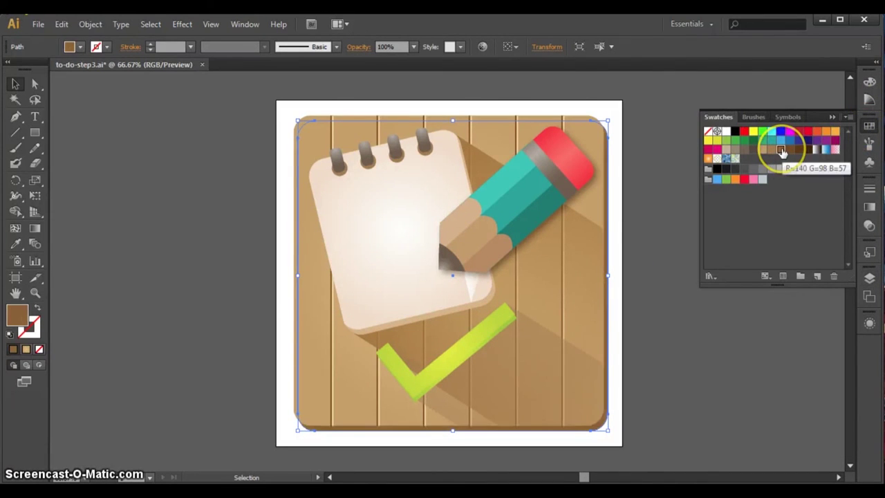
{"action": "left_click", "coordinate": [772, 149]}
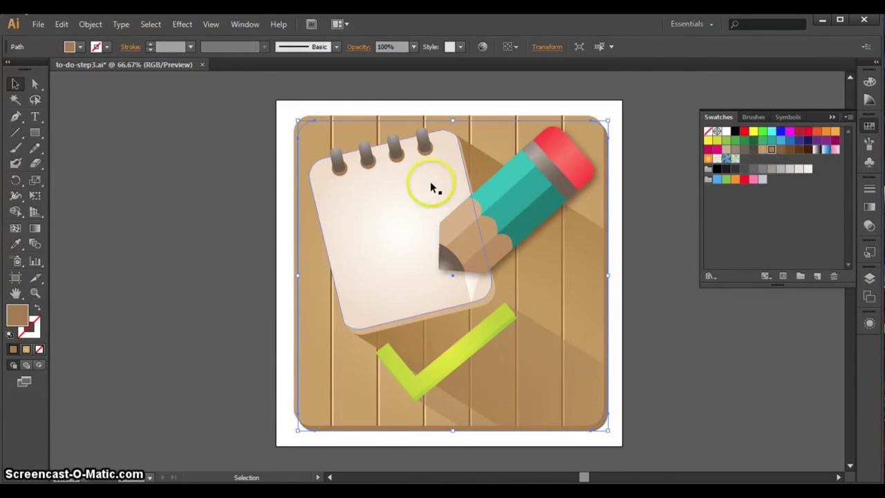
{"action": "left_click", "coordinate": [230, 275]}
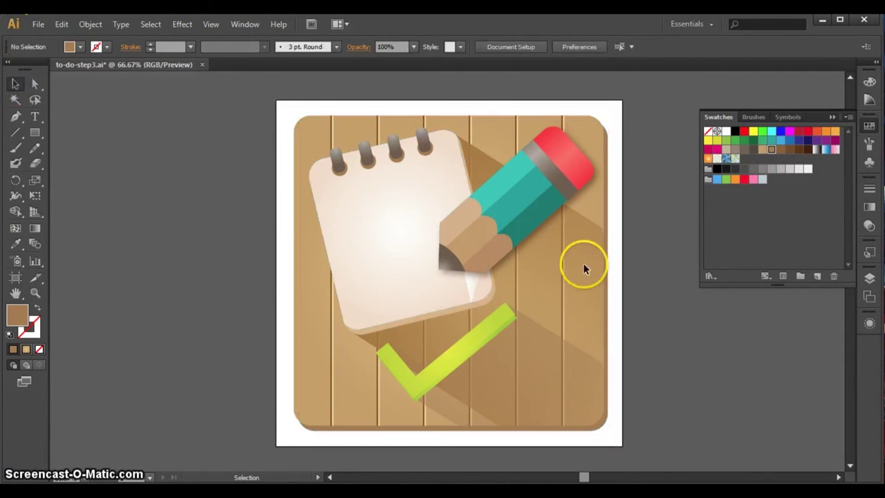